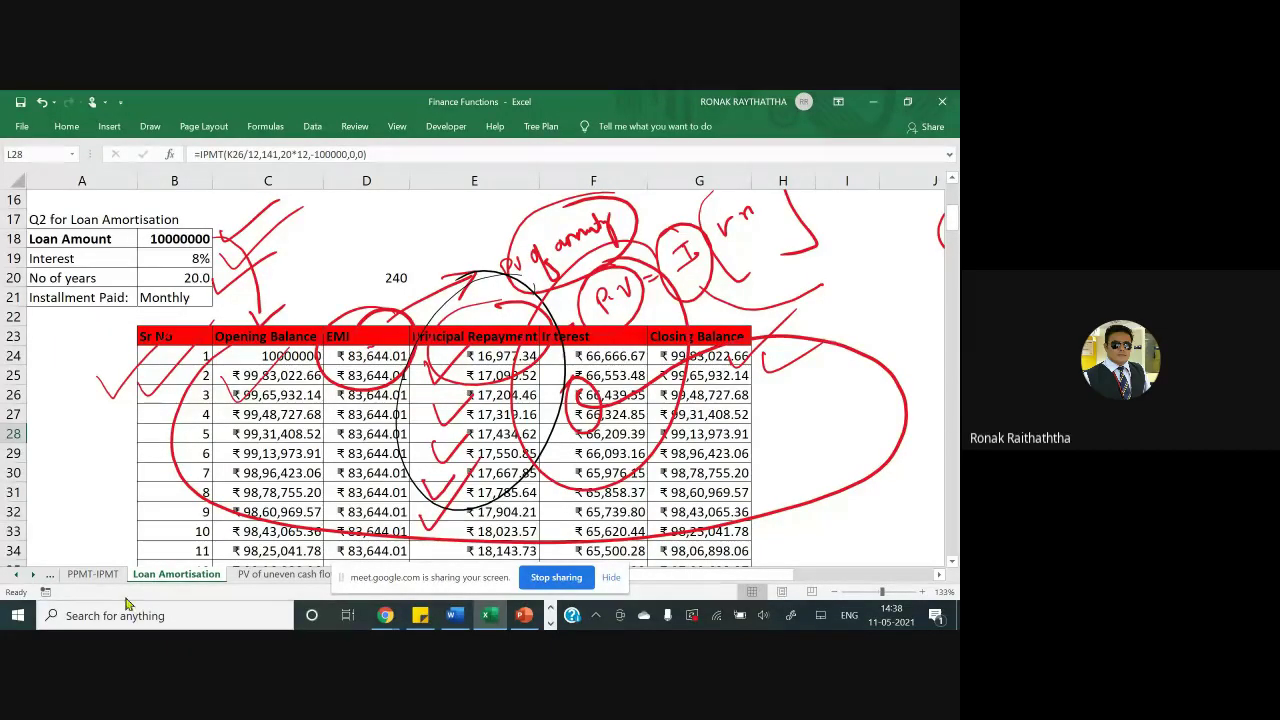
- Switch to the PPMT-IPMT sheet showing the 100000 loan at 12% over 12 years
{"action": "left_click", "coordinate": [92, 574]}
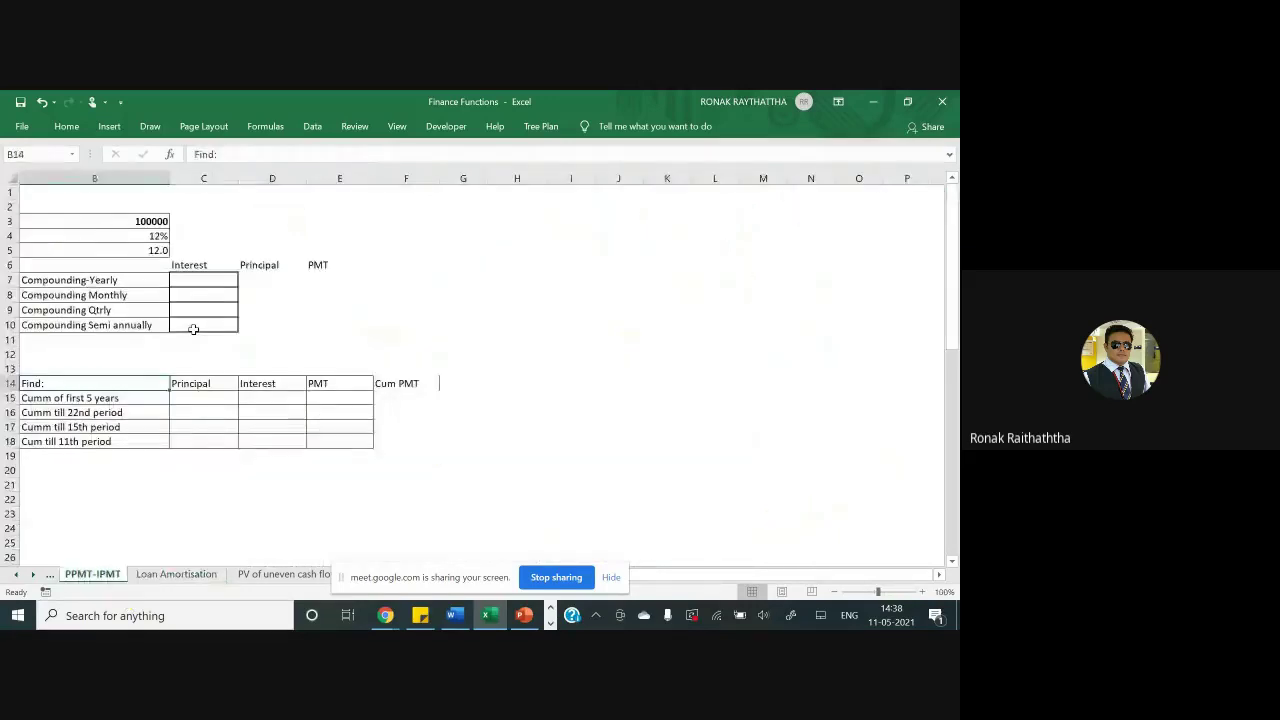
{"action": "scroll", "coordinate": [193, 329], "scroll_direction": "up", "scroll_amount": 3}
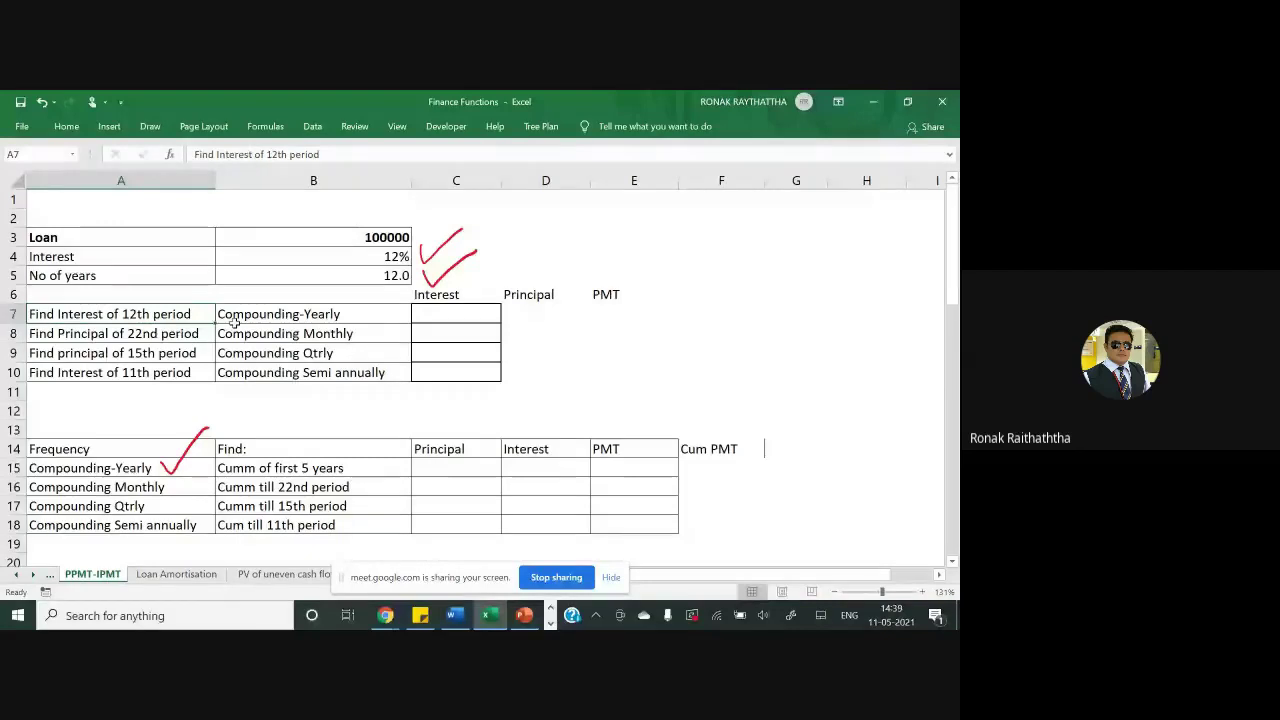
- Tick Principal in red ink and circle 'Interest of 12th period' in A7 and 'Compounding-Yearly' in B7
{"action": "left_click_drag", "start_coordinate": [538, 312], "coordinate": [580, 292]}
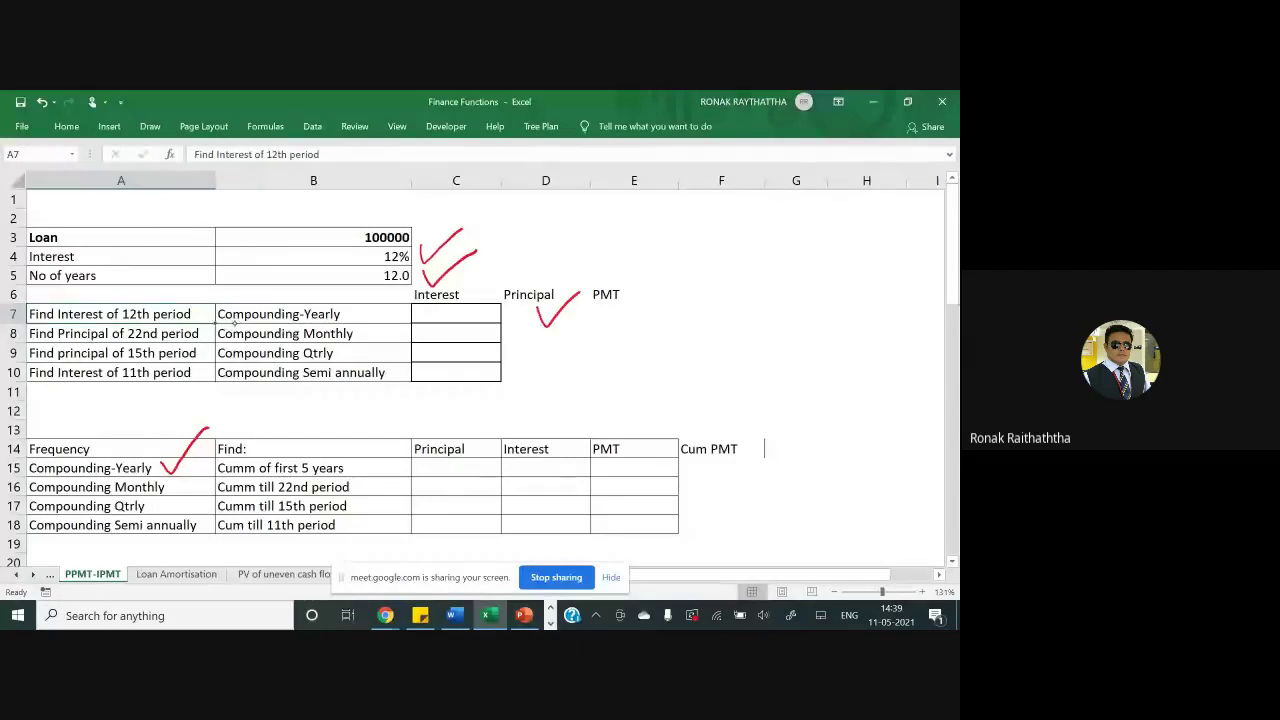
{"action": "left_click_drag", "start_coordinate": [185, 280], "coordinate": [207, 298]}
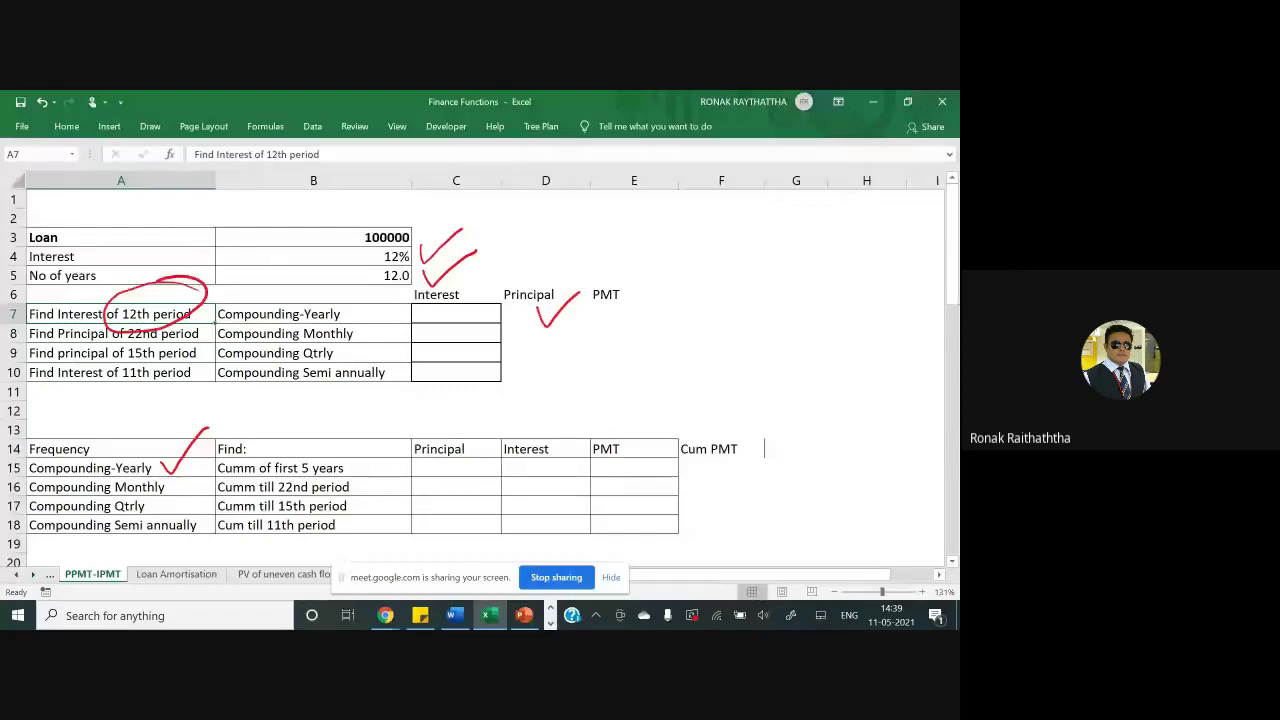
{"action": "left_click_drag", "start_coordinate": [350, 286], "coordinate": [305, 288]}
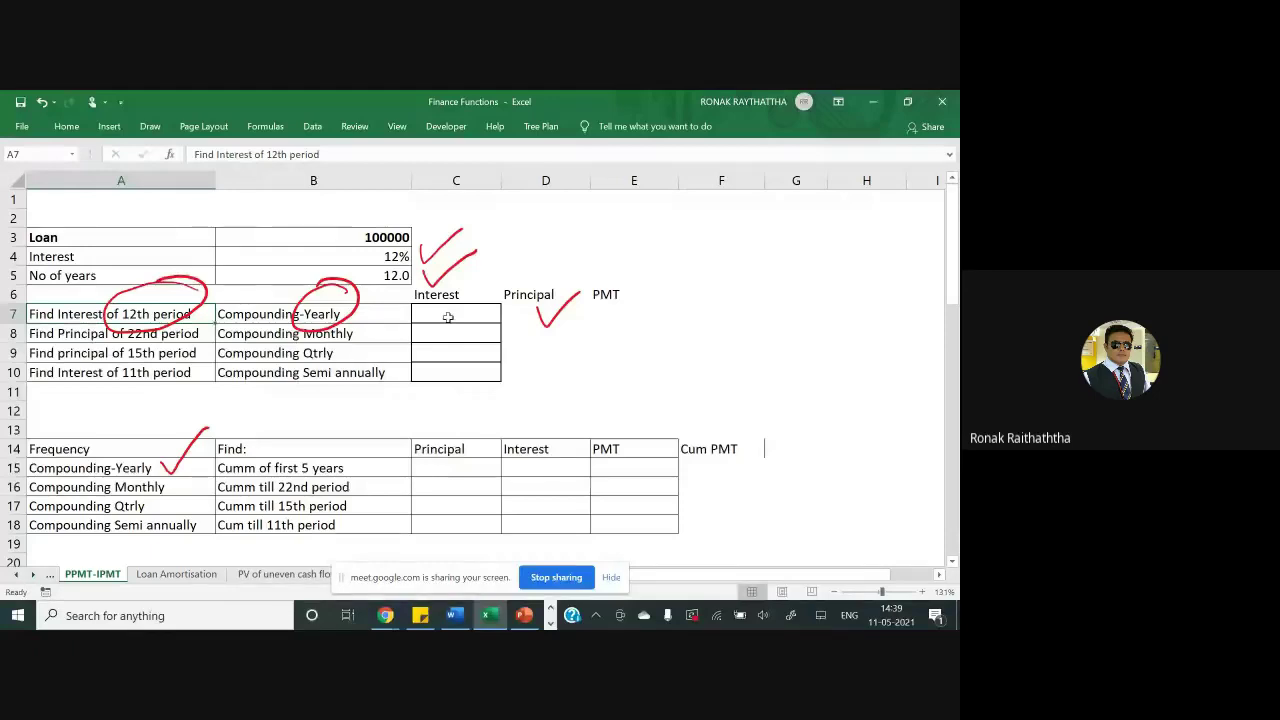
- Enter =IPMT(8%,12,12,-B3,0) in C7, taking the loan amount from B3
{"action": "left_click", "coordinate": [448, 317]}
{"action": "type", "text": "=i"}
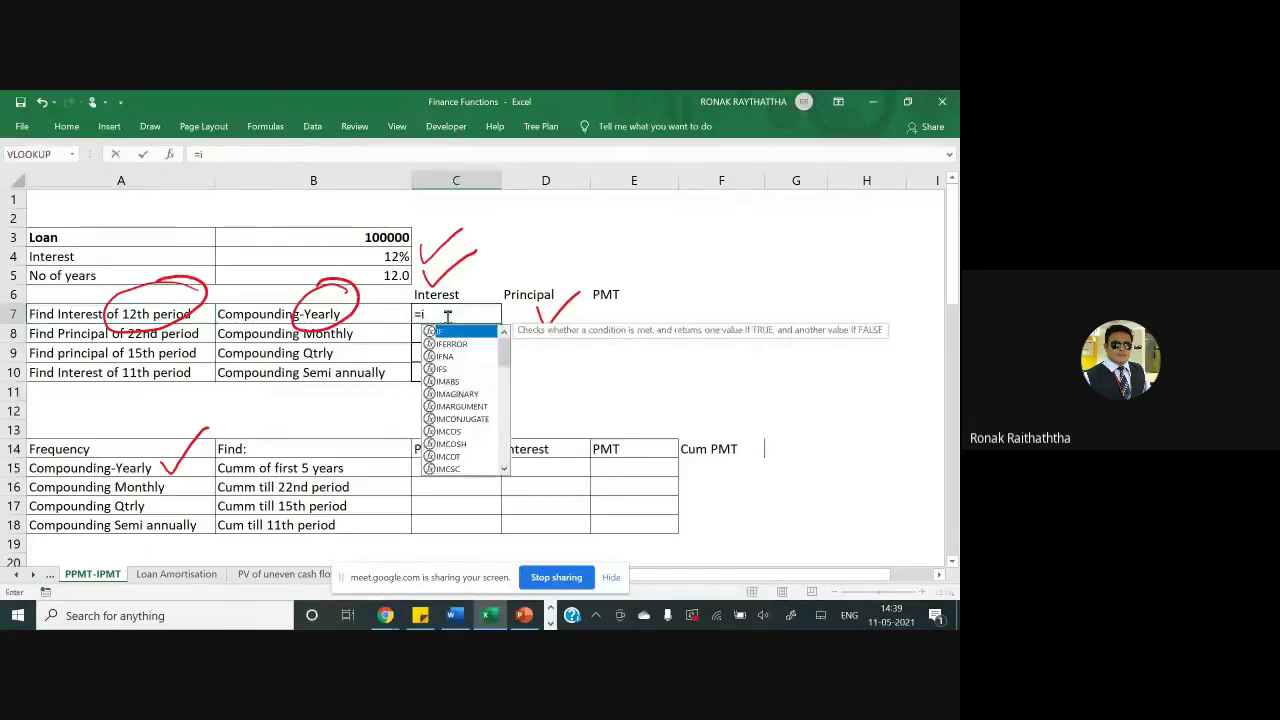
{"action": "type", "text": "pmt"}
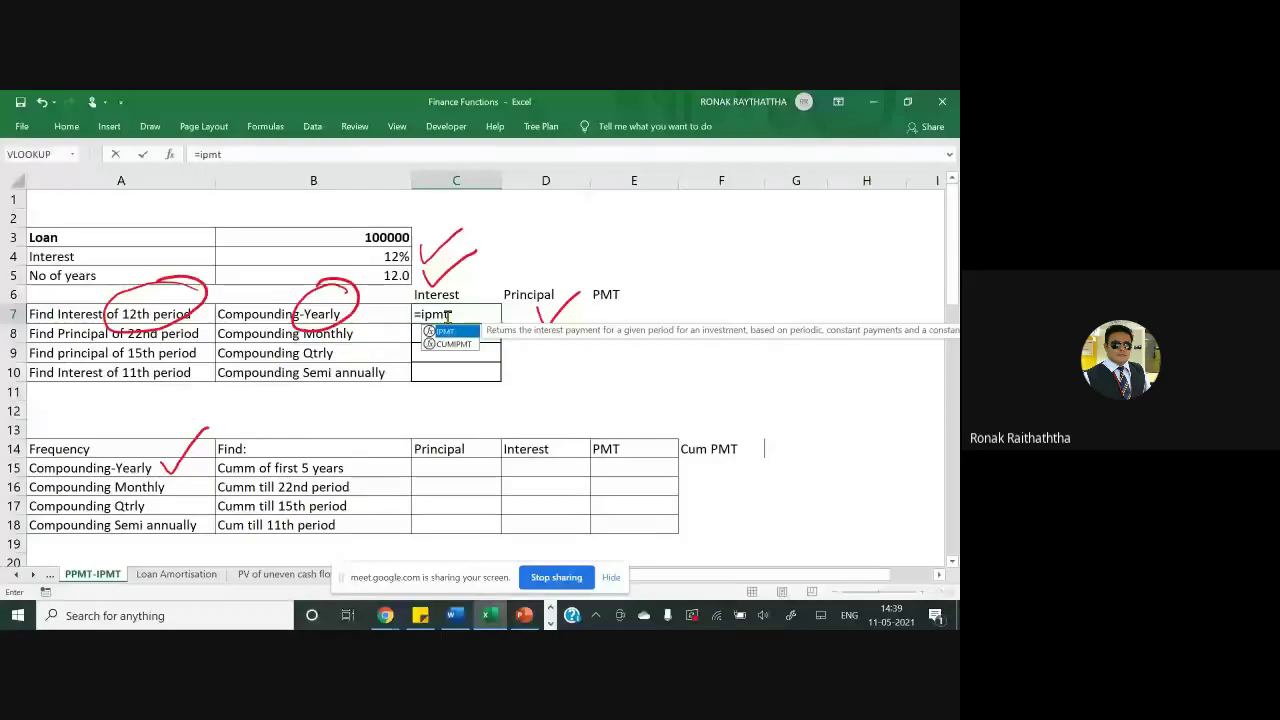
{"action": "key", "text": "Tab"}
{"action": "type", "text": "8%"}
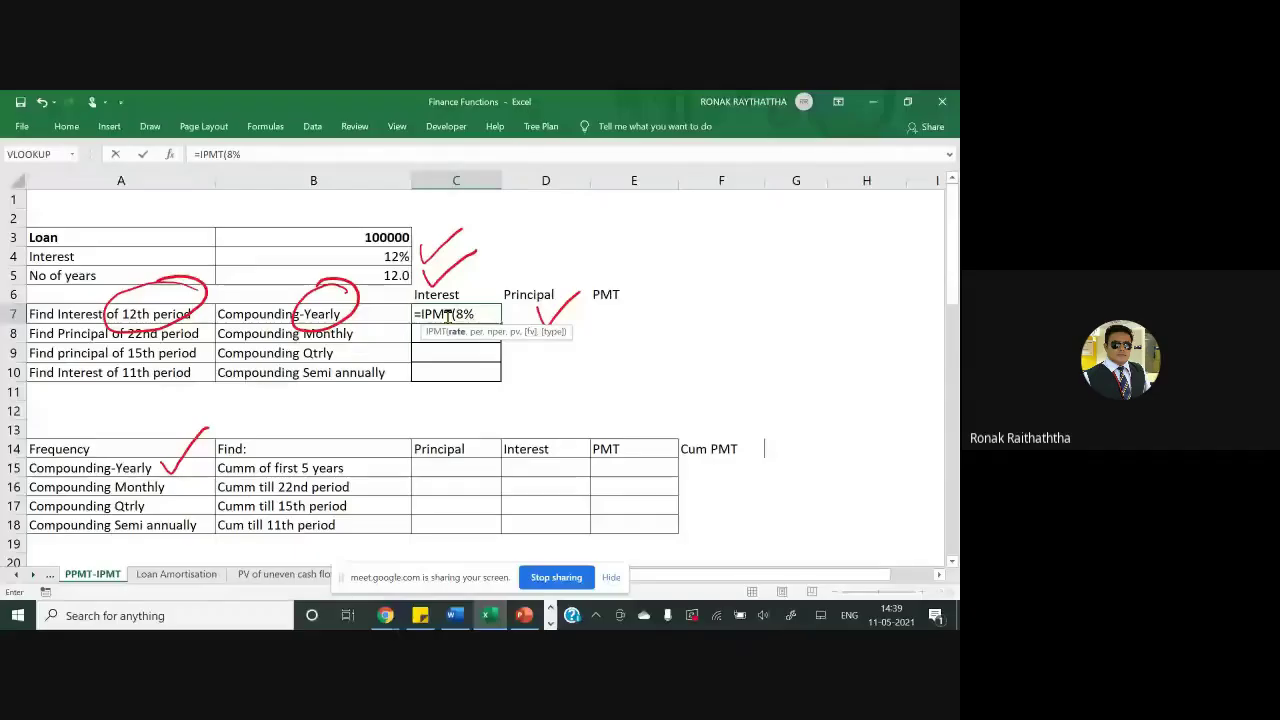
{"action": "type", "text": ","}
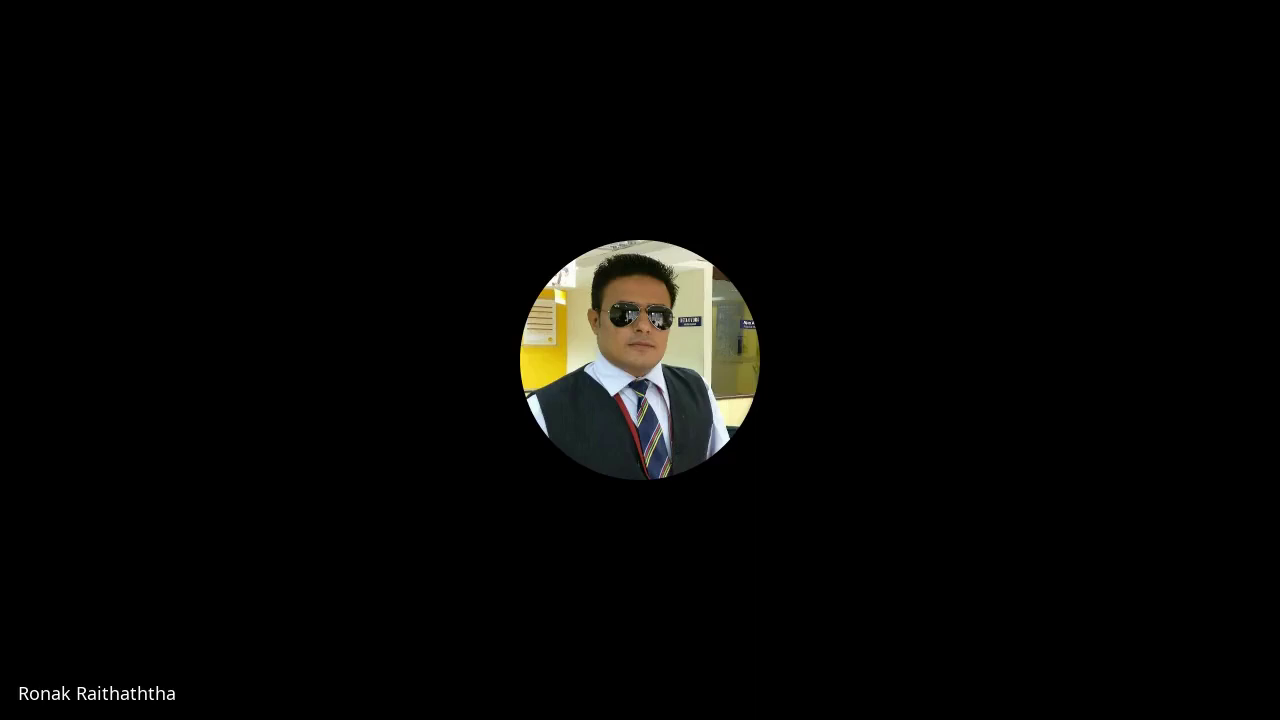
{"action": "type", "text": "12,"}
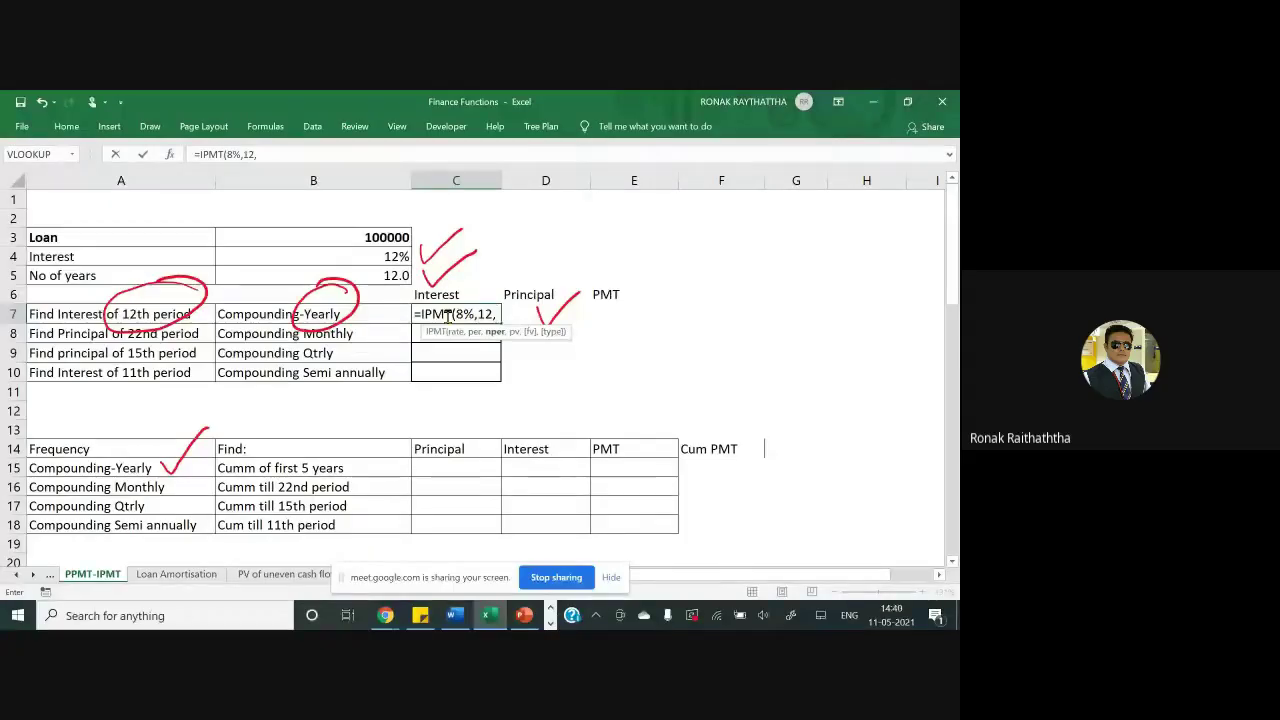
{"action": "type", "text": "12,-"}
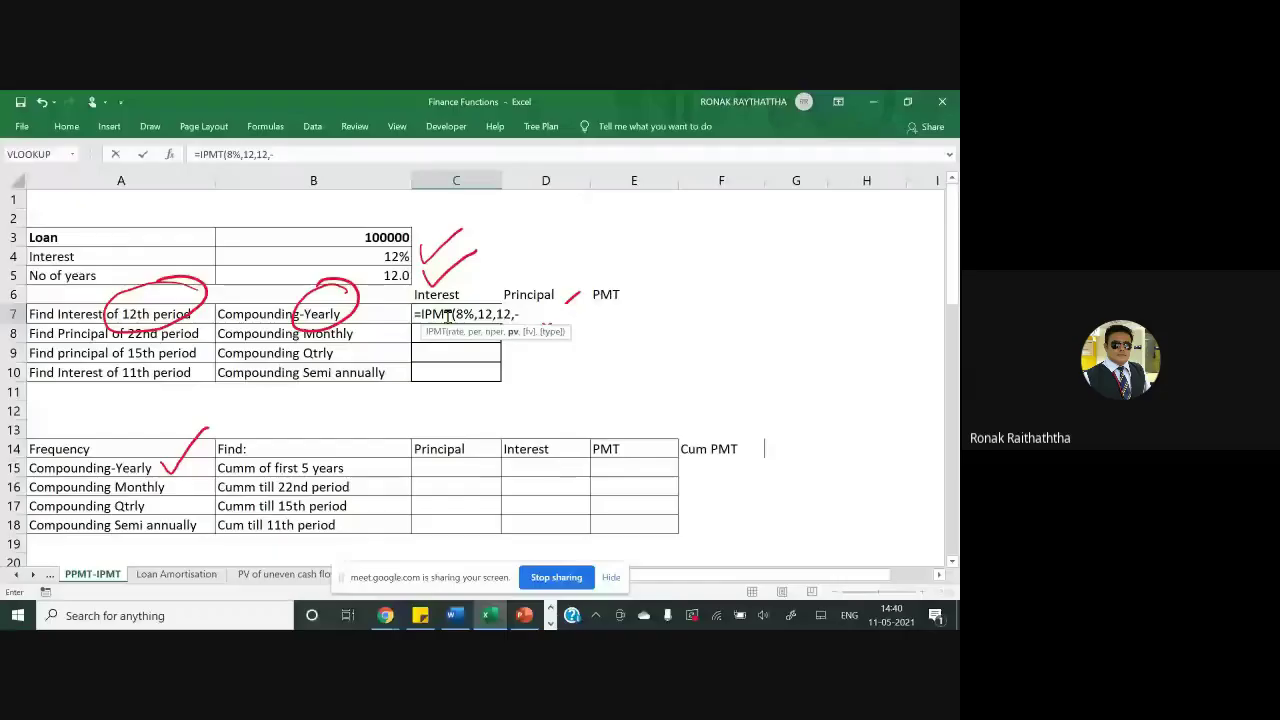
{"action": "left_click", "coordinate": [380, 234]}
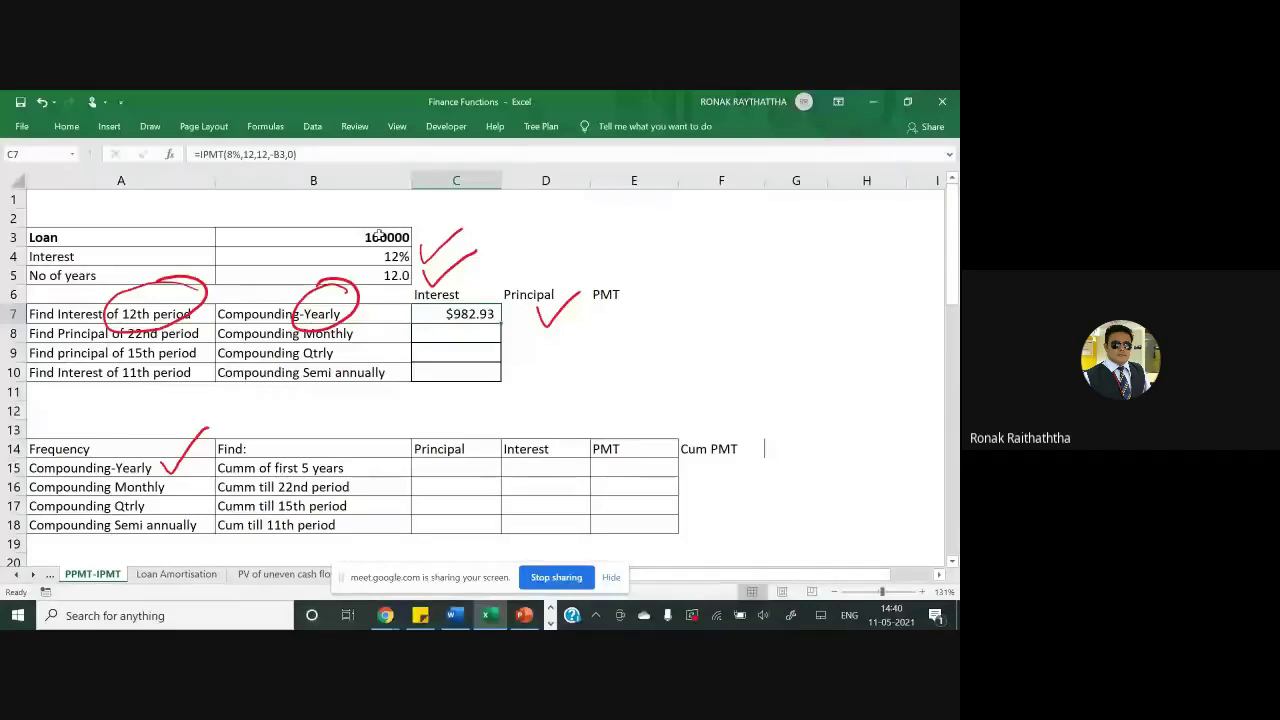
- Delete the red tick by Principal and correct C7 to =IPMT(12%,12,12,-B3,0), giving $1,729.68
{"action": "left_click", "coordinate": [545, 326]}
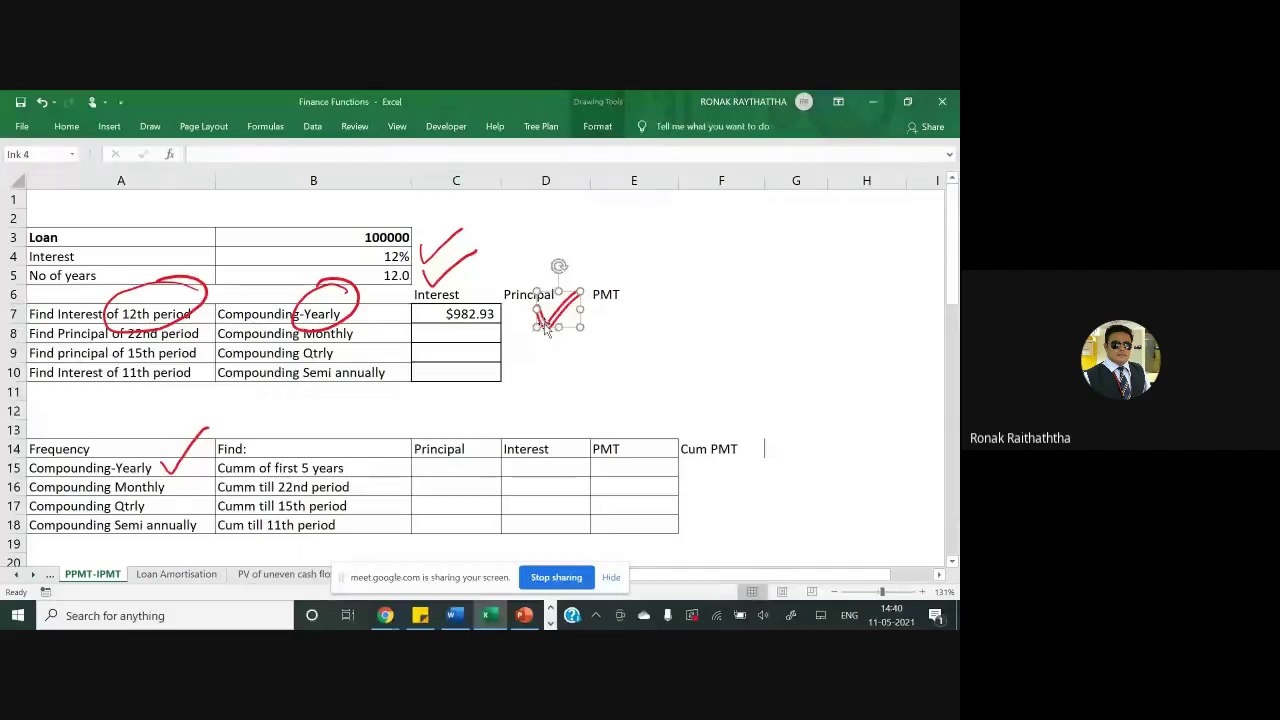
{"action": "key", "text": "Delete"}
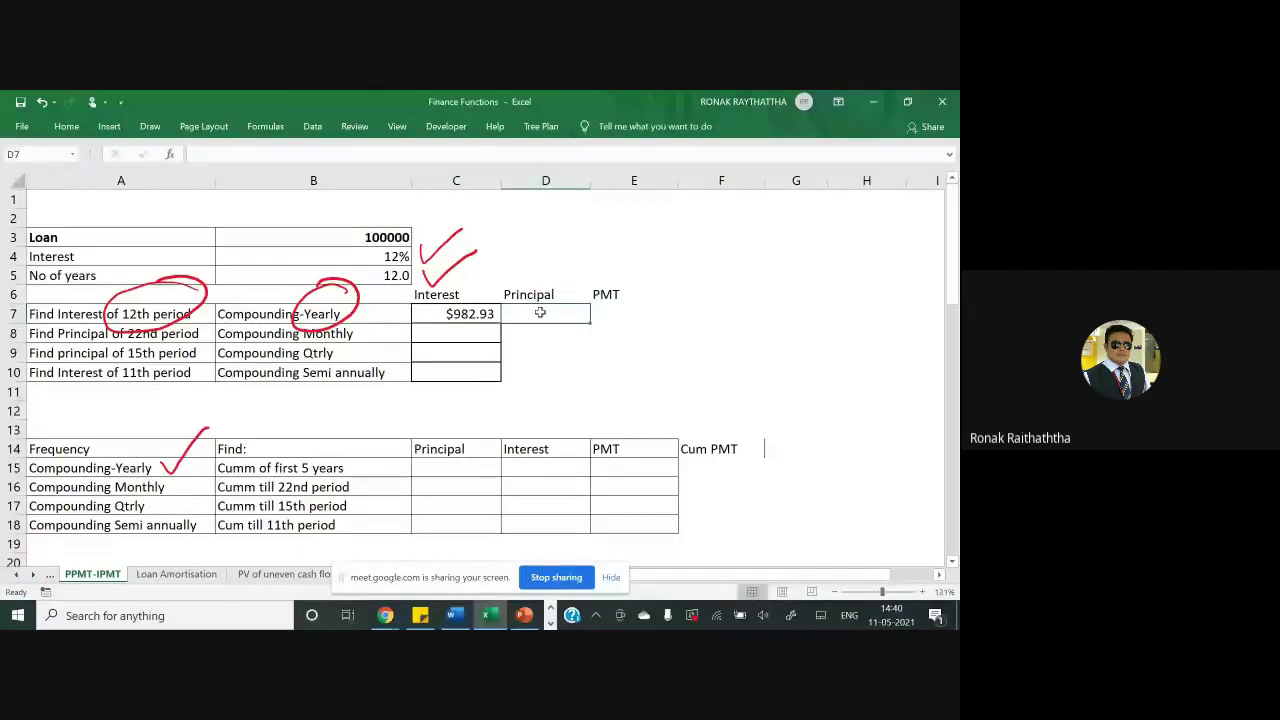
{"action": "type", "text": "="}
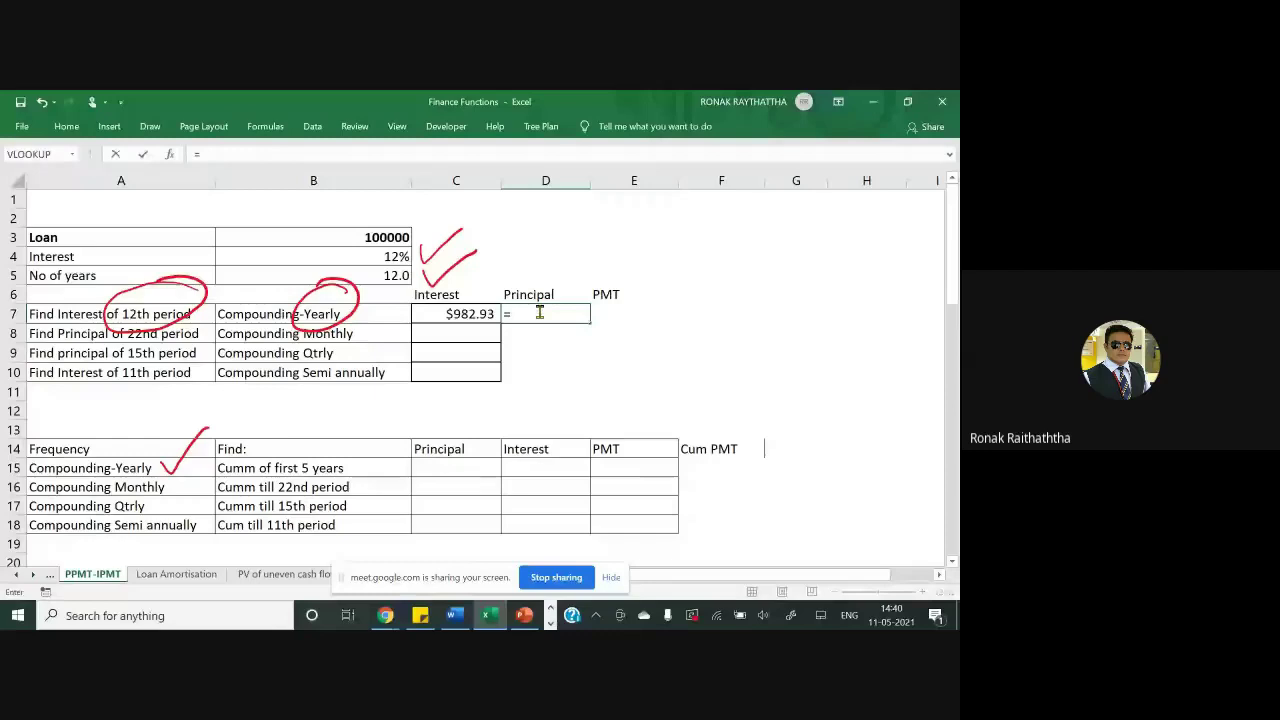
{"action": "type", "text": "PPMT("}
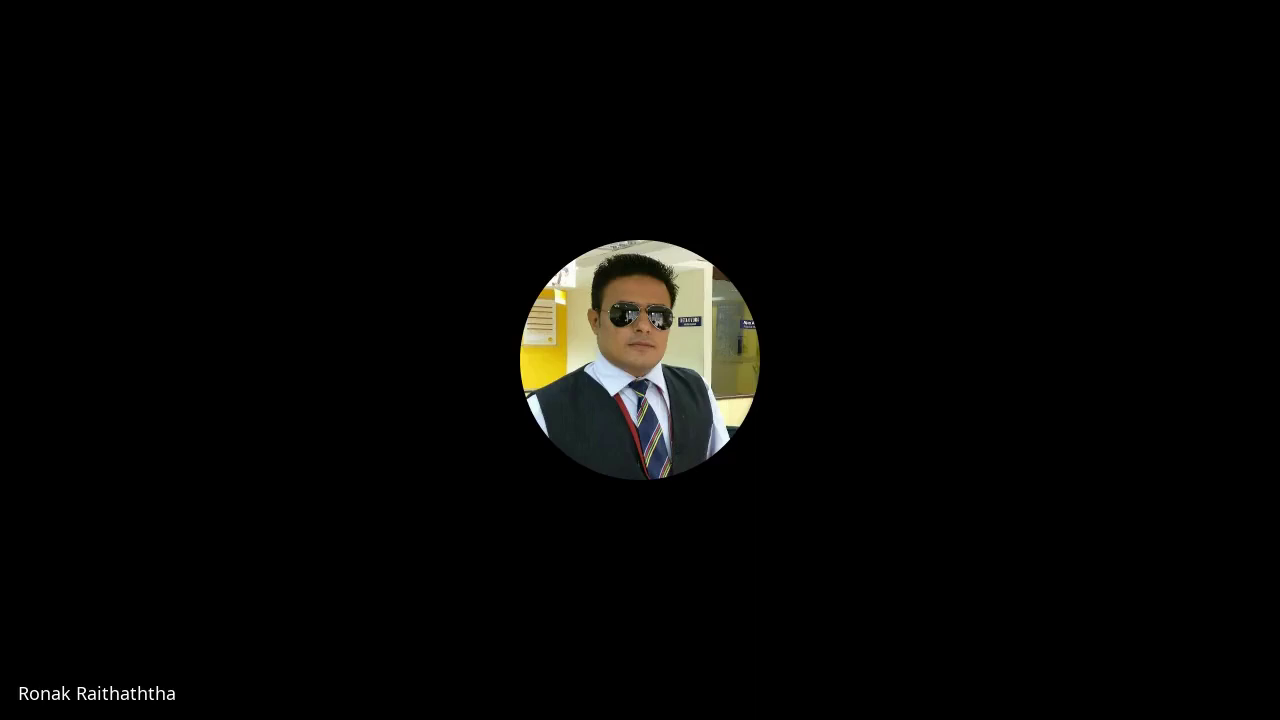
{"action": "type", "text": ")"}
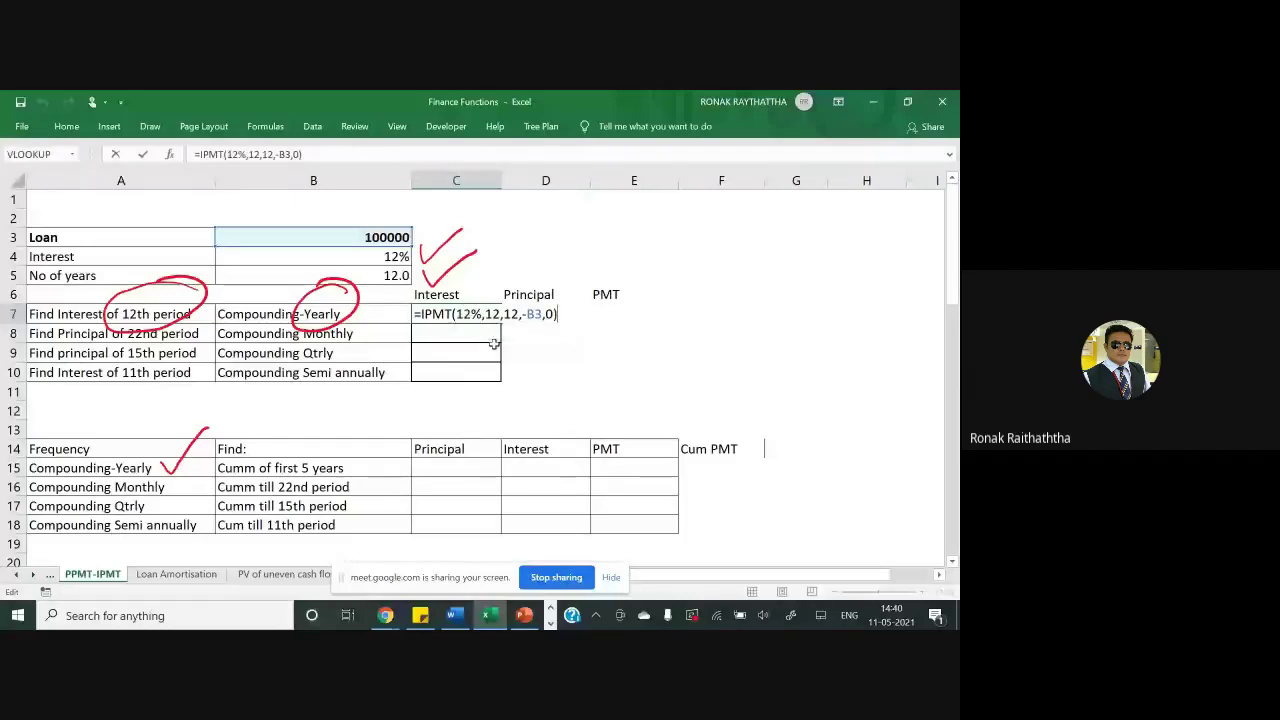
{"action": "key", "text": "Tab"}
- Build the 12th-period principal formula =PPMT(B4,12,12,-B3,0,0) in D7
{"action": "type", "text": "=pp"}
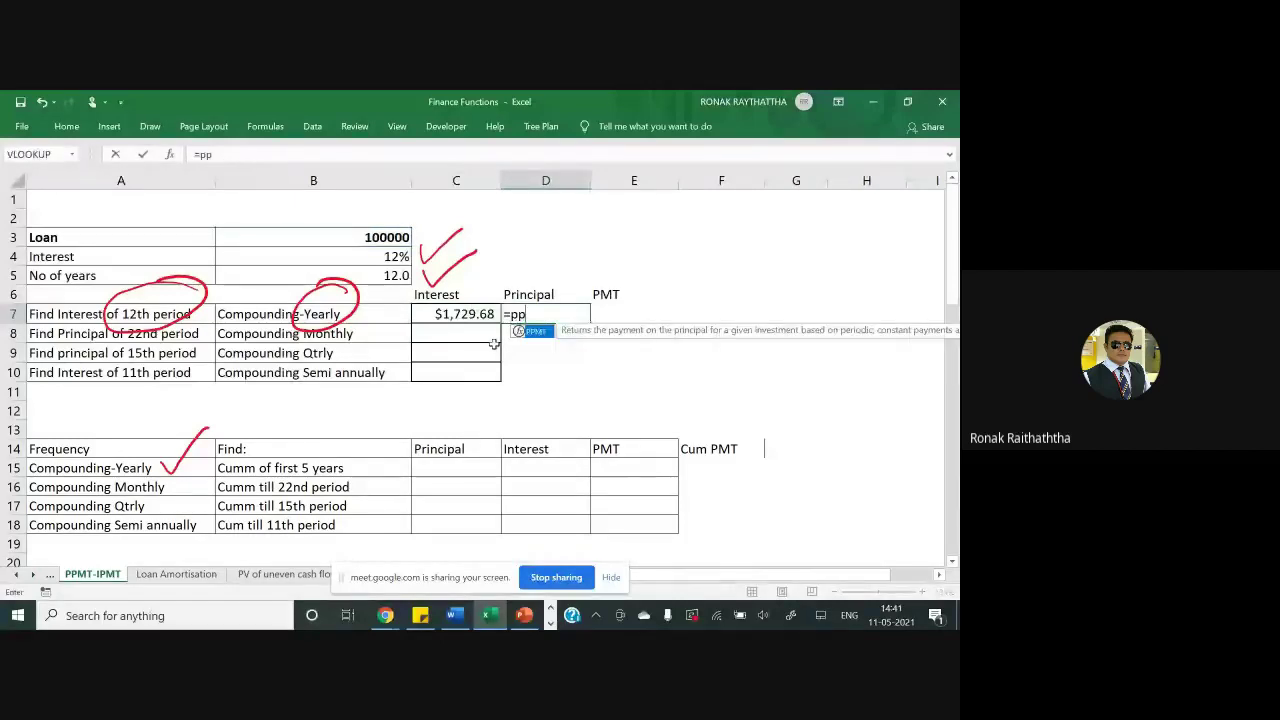
{"action": "key", "text": "Tab"}
{"action": "key", "text": "Up"}
{"action": "key", "text": "Up"}
{"action": "key", "text": "Up"}
{"action": "key", "text": "Left"}
{"action": "key", "text": "Left"}
{"action": "type", "text": ","}
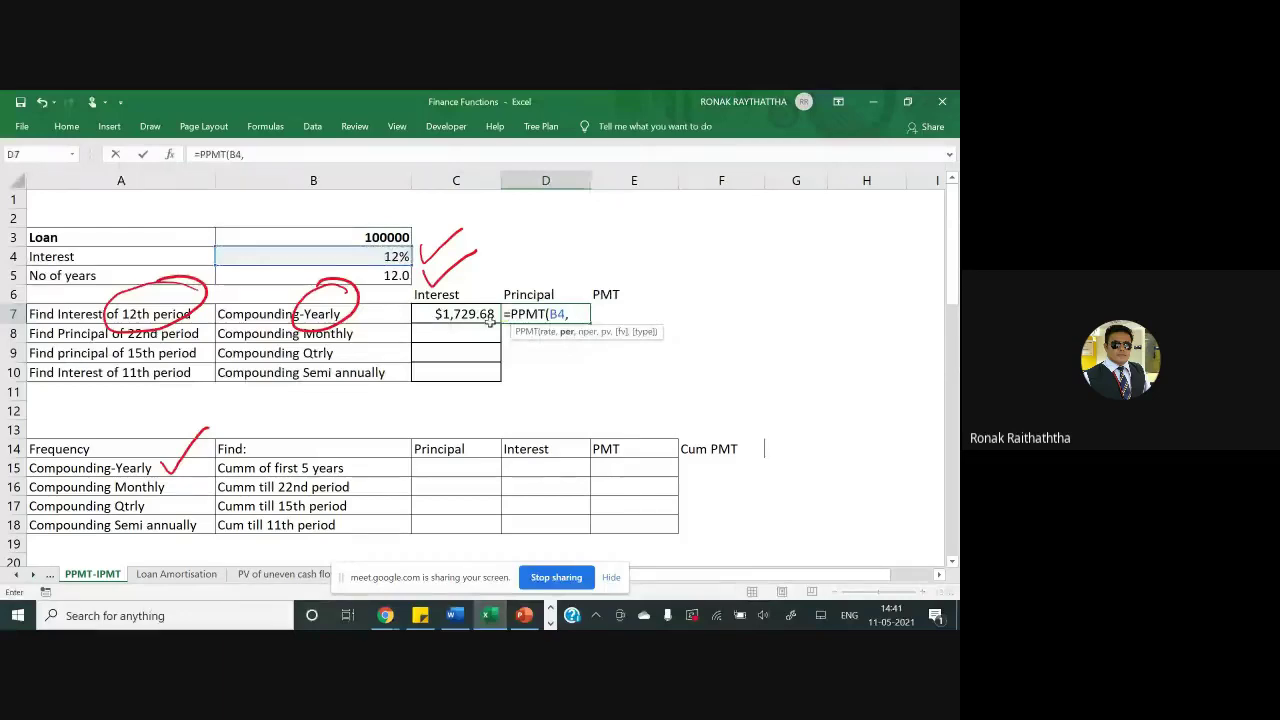
{"action": "type", "text": "12"}
{"action": "type", "text": ","}
{"action": "type", "text": "12"}
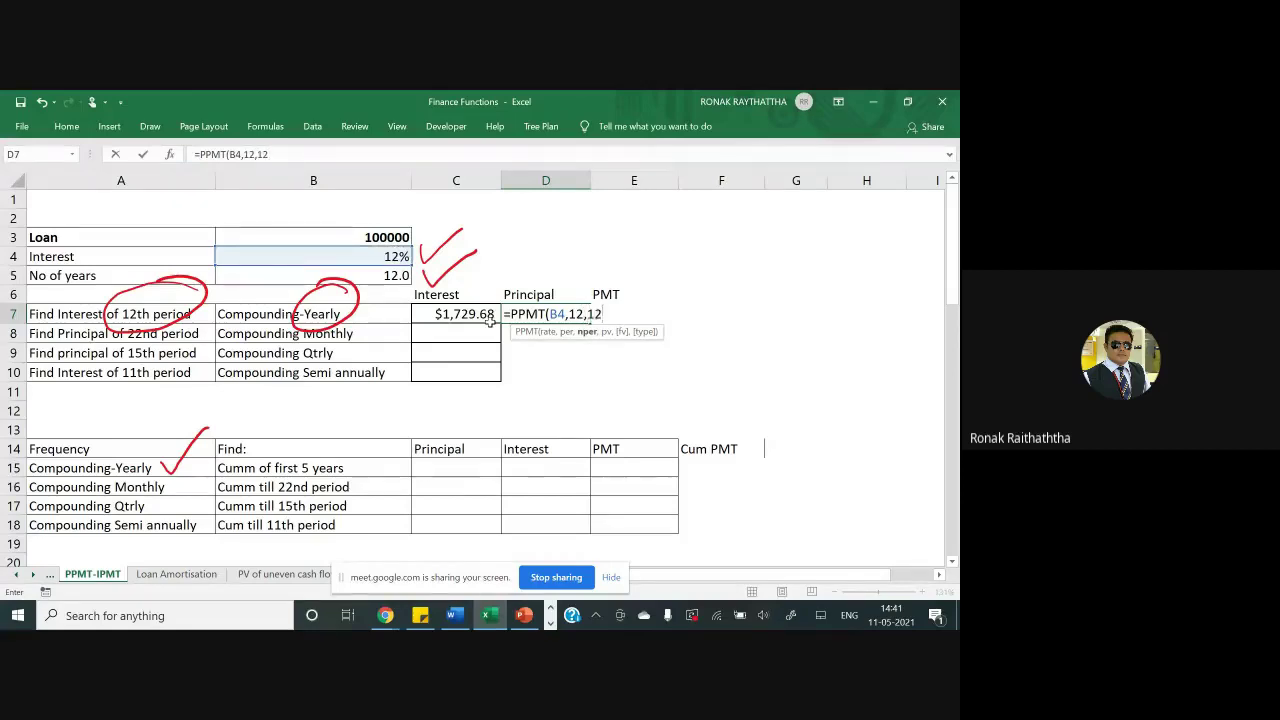
{"action": "type", "text": ",-"}
{"action": "left_click", "coordinate": [395, 238]}
{"action": "type", "text": ","}
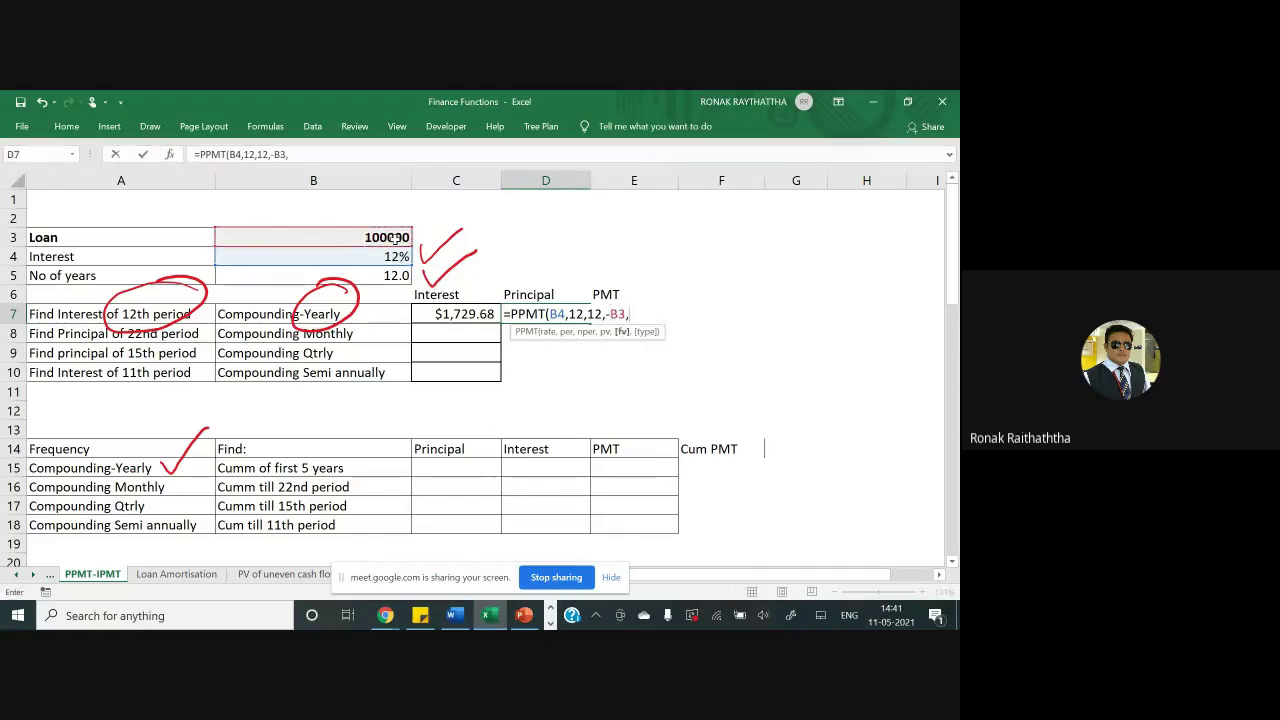
{"action": "type", "text": "0"}
{"action": "type", "text": ","}
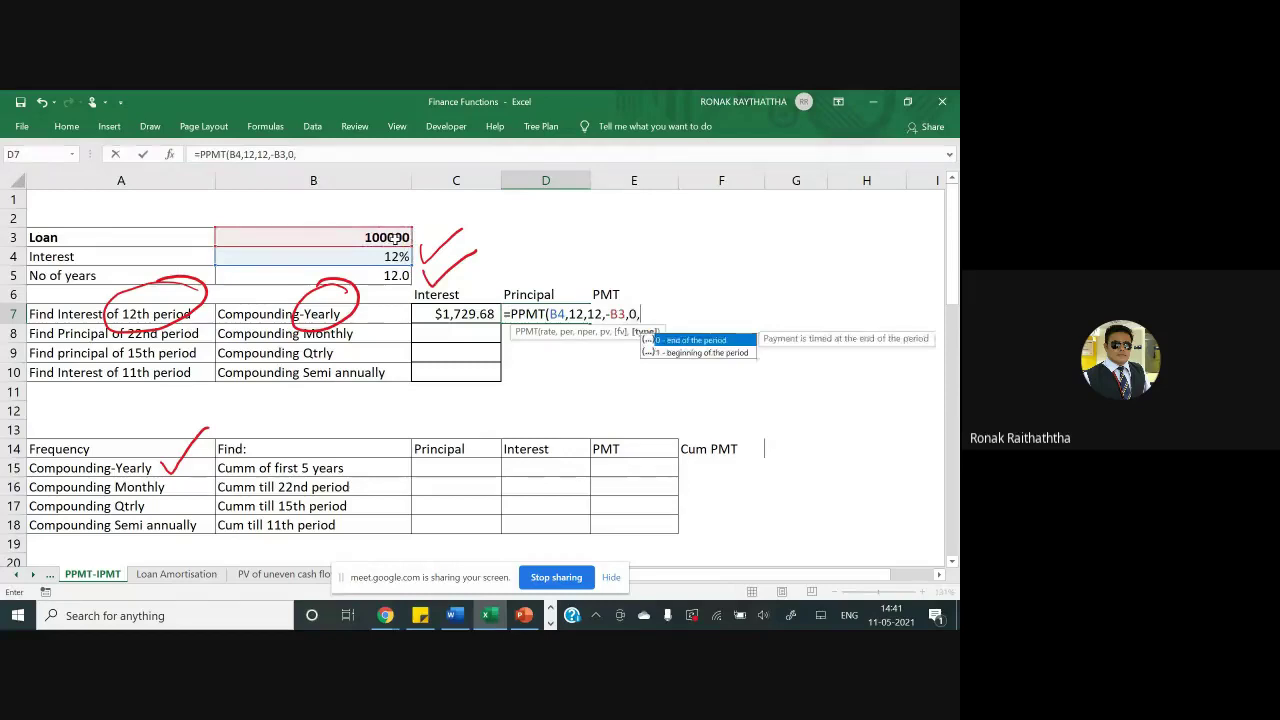
{"action": "type", "text": "0"}
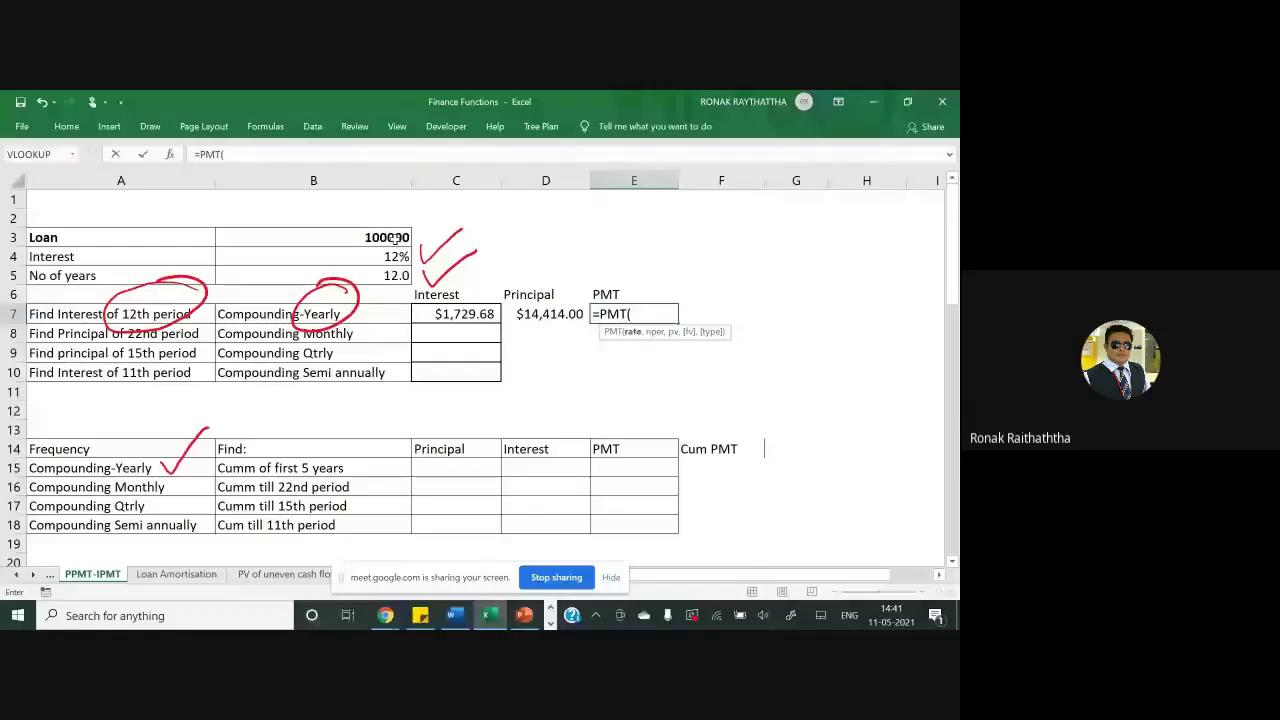
- Complete E7 as =PMT(B4,B5,-B3,0,0), returning a $16,143.68 yearly payment
{"action": "left_click", "coordinate": [374, 258]}
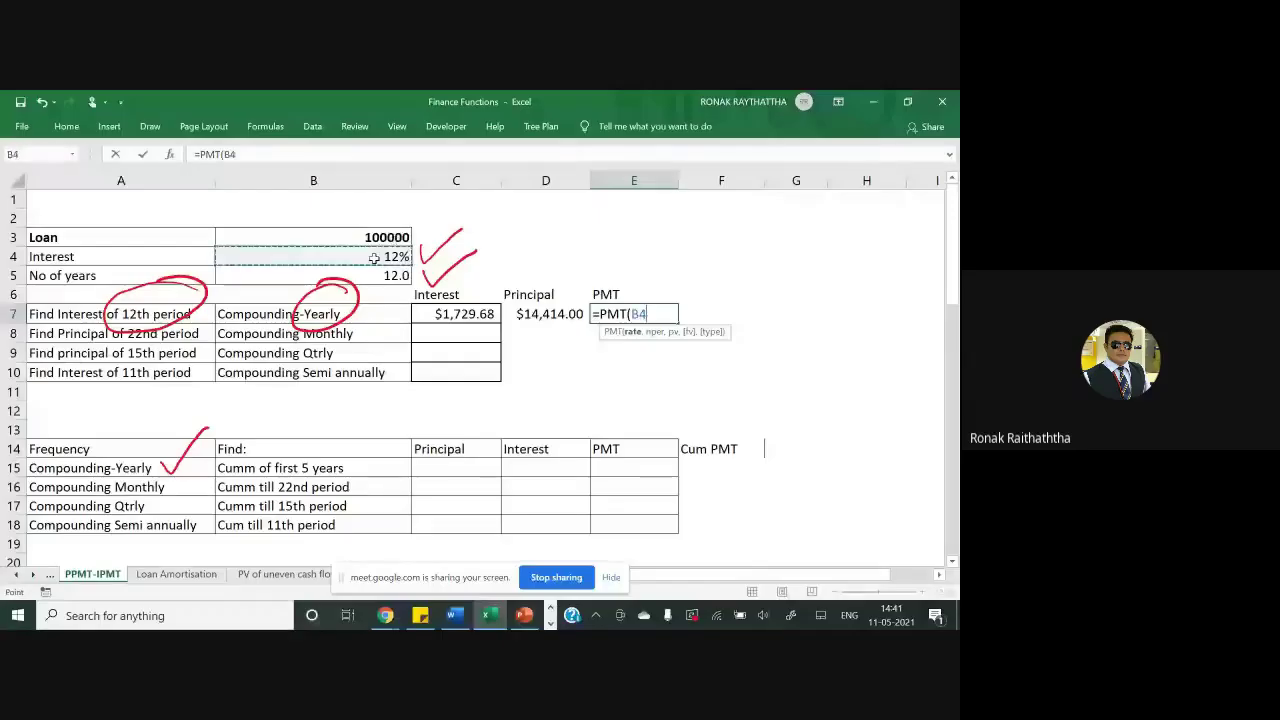
{"action": "type", "text": ","}
{"action": "left_click", "coordinate": [387, 277]}
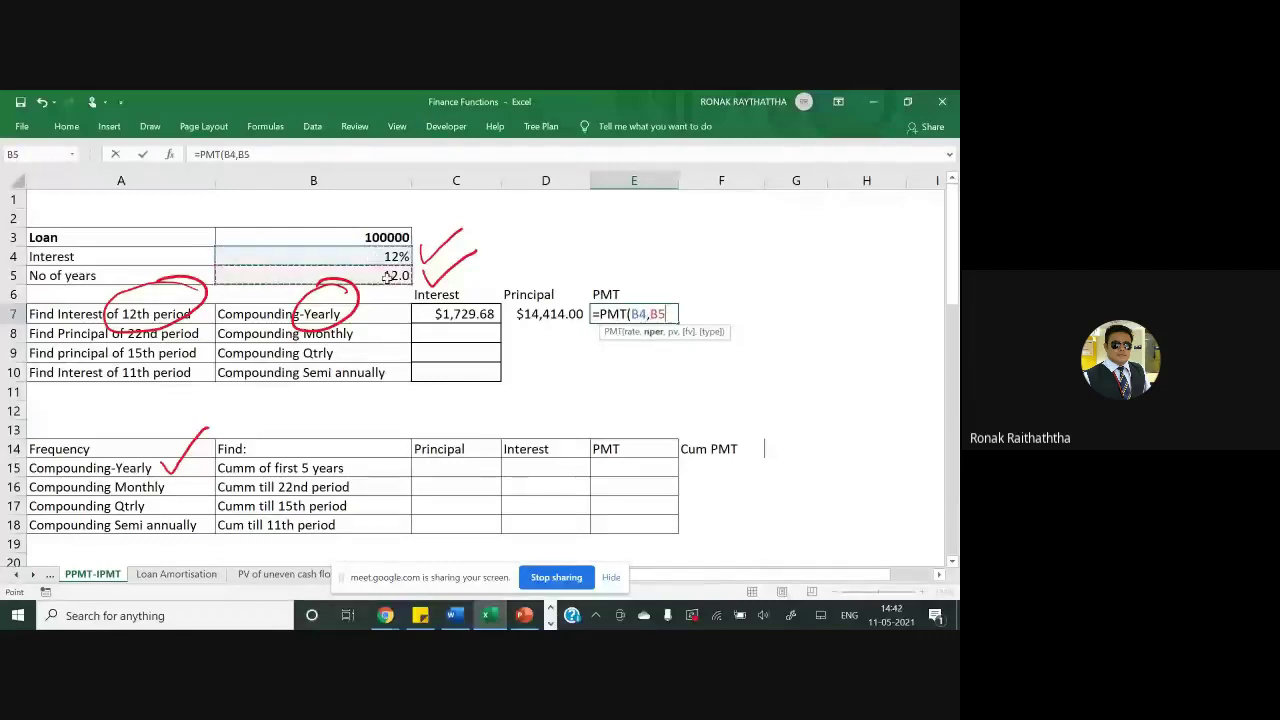
{"action": "type", "text": ","}
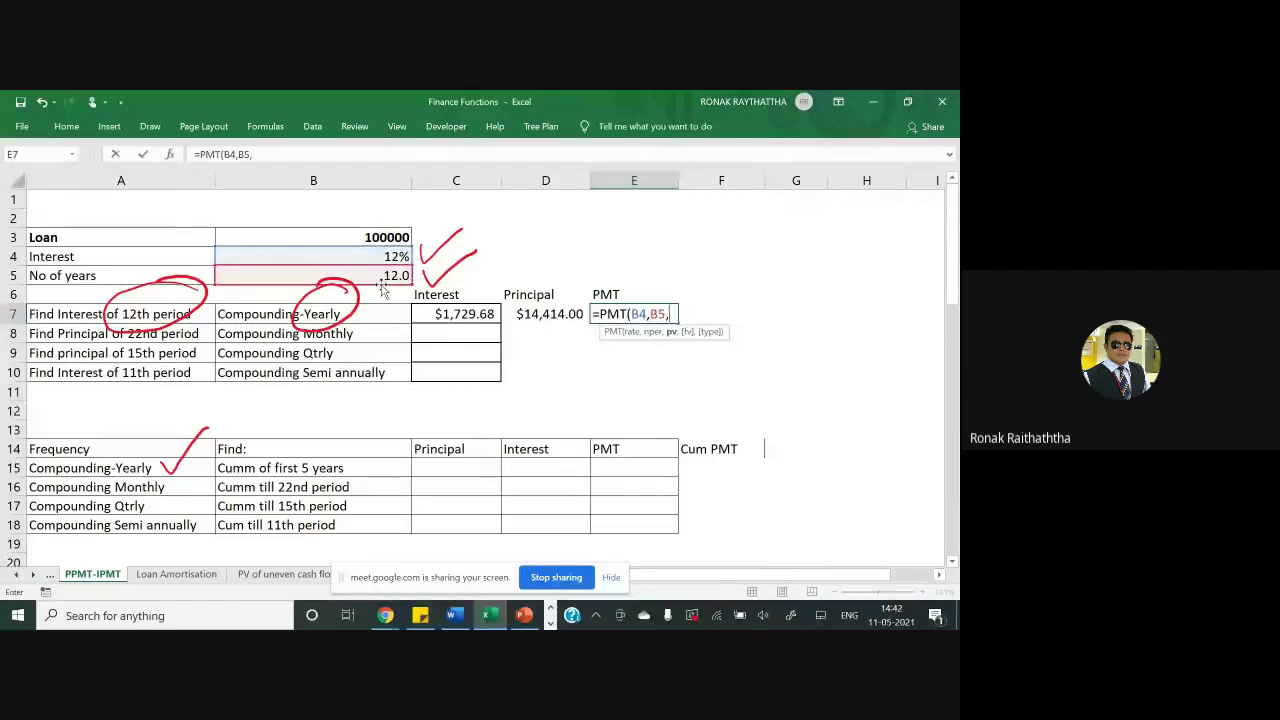
{"action": "type", "text": "-"}
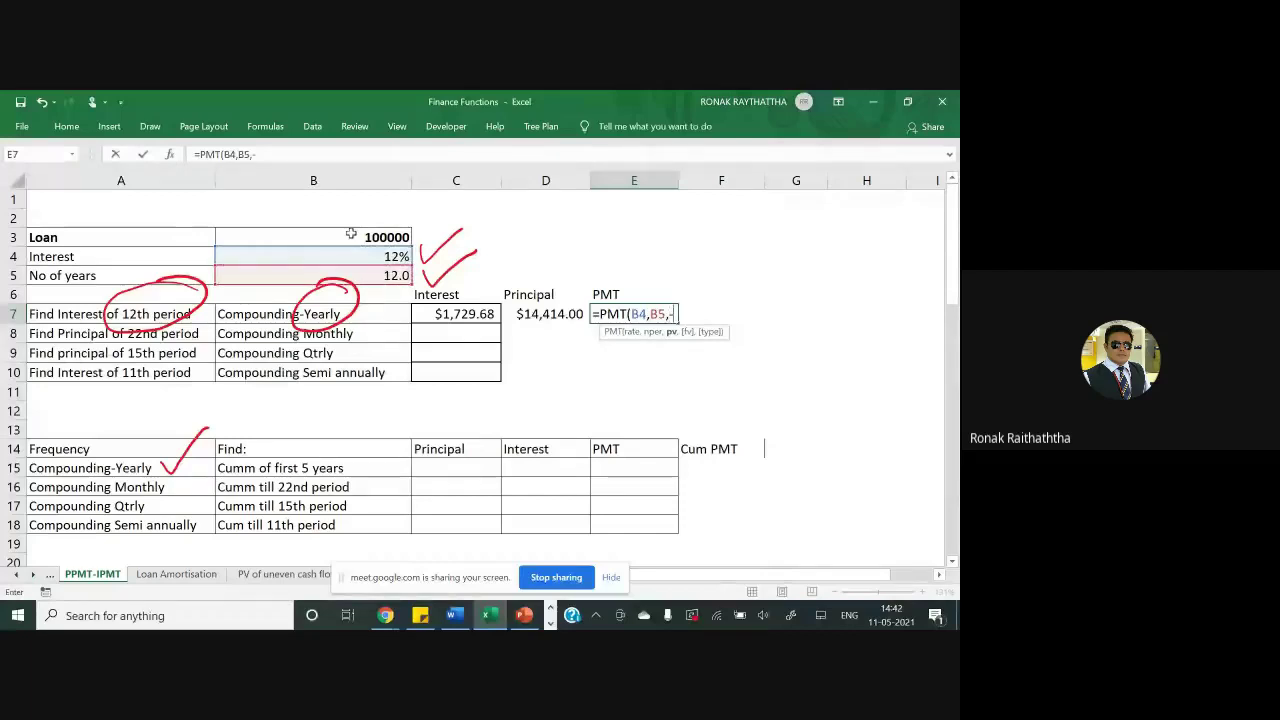
{"action": "left_click", "coordinate": [351, 233]}
{"action": "type", "text": ",0"}
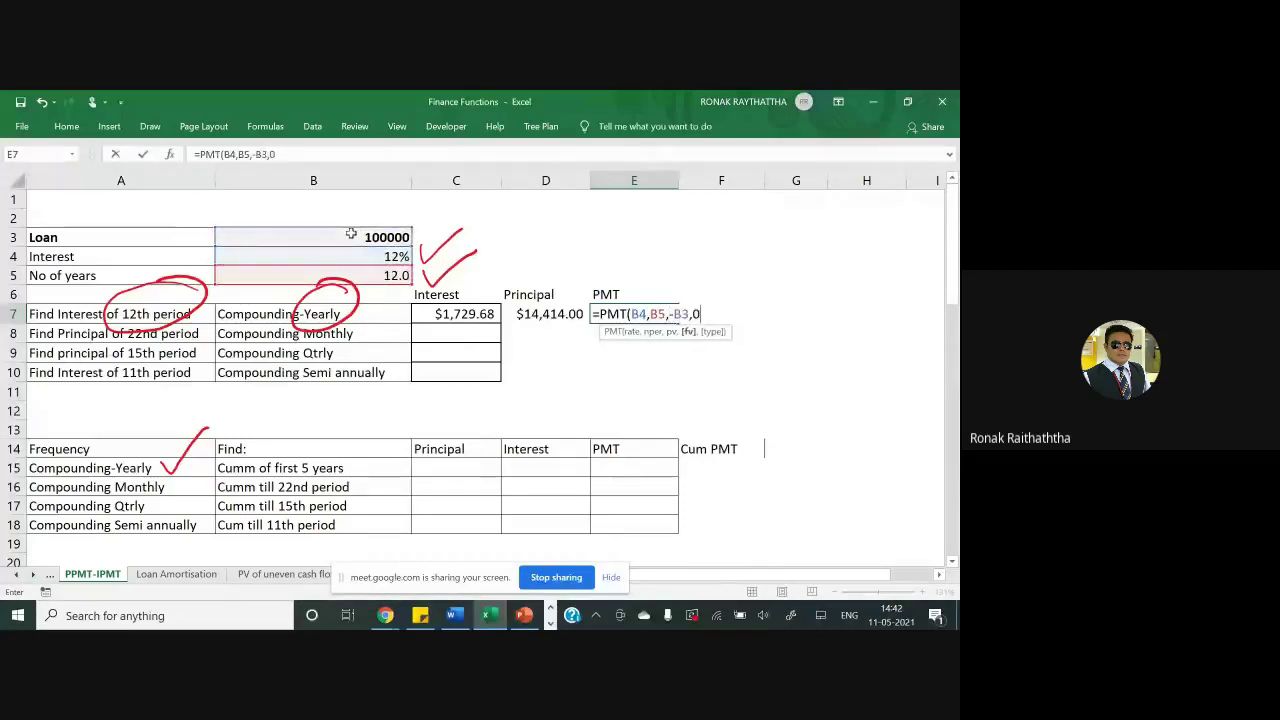
{"action": "type", "text": ",0)"}
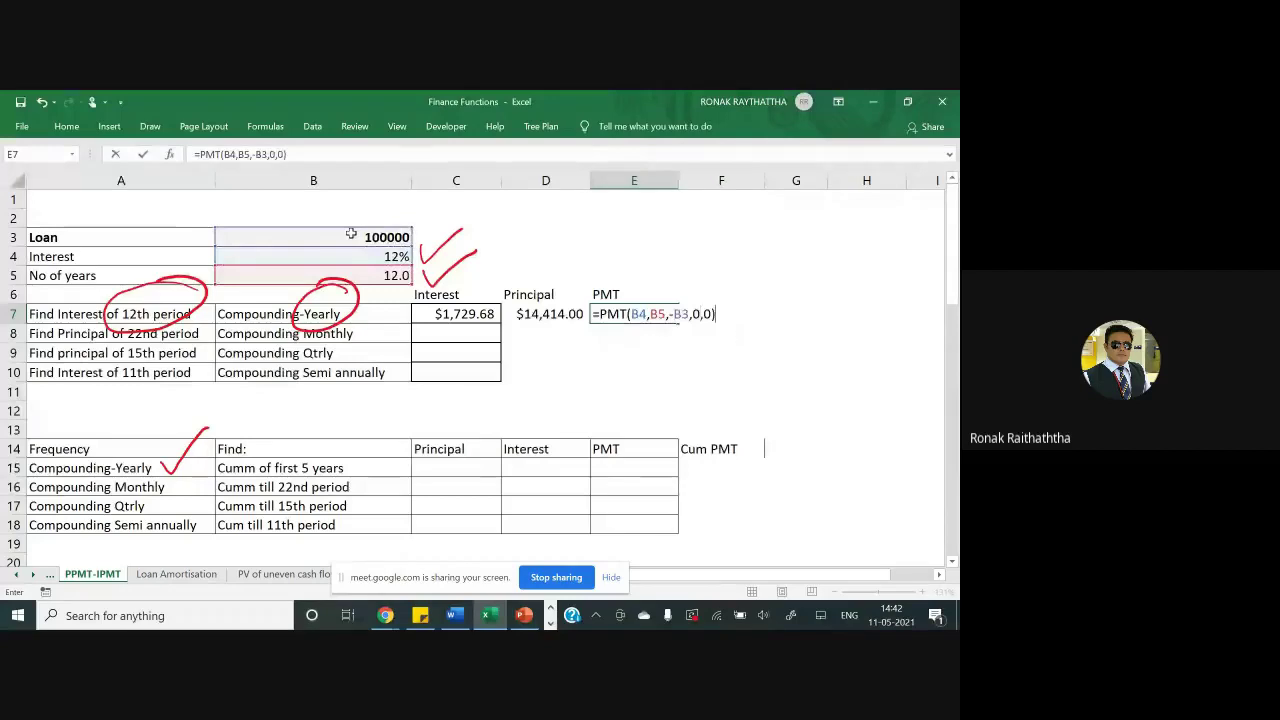
{"action": "key", "text": "Return"}
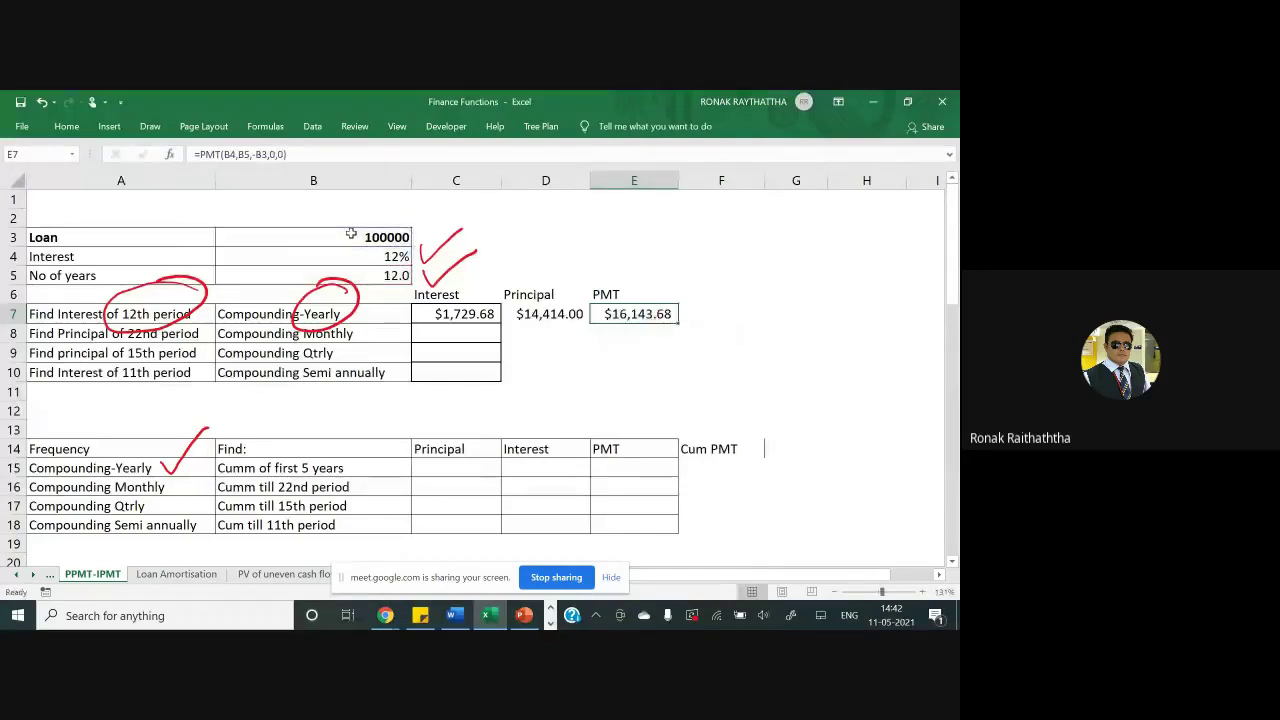
- Select C7:D7 and erase the pen annotations around row 7
{"action": "key", "text": "Left"}
{"action": "key", "text": "Left"}
{"action": "key", "text": "shift+Right"}
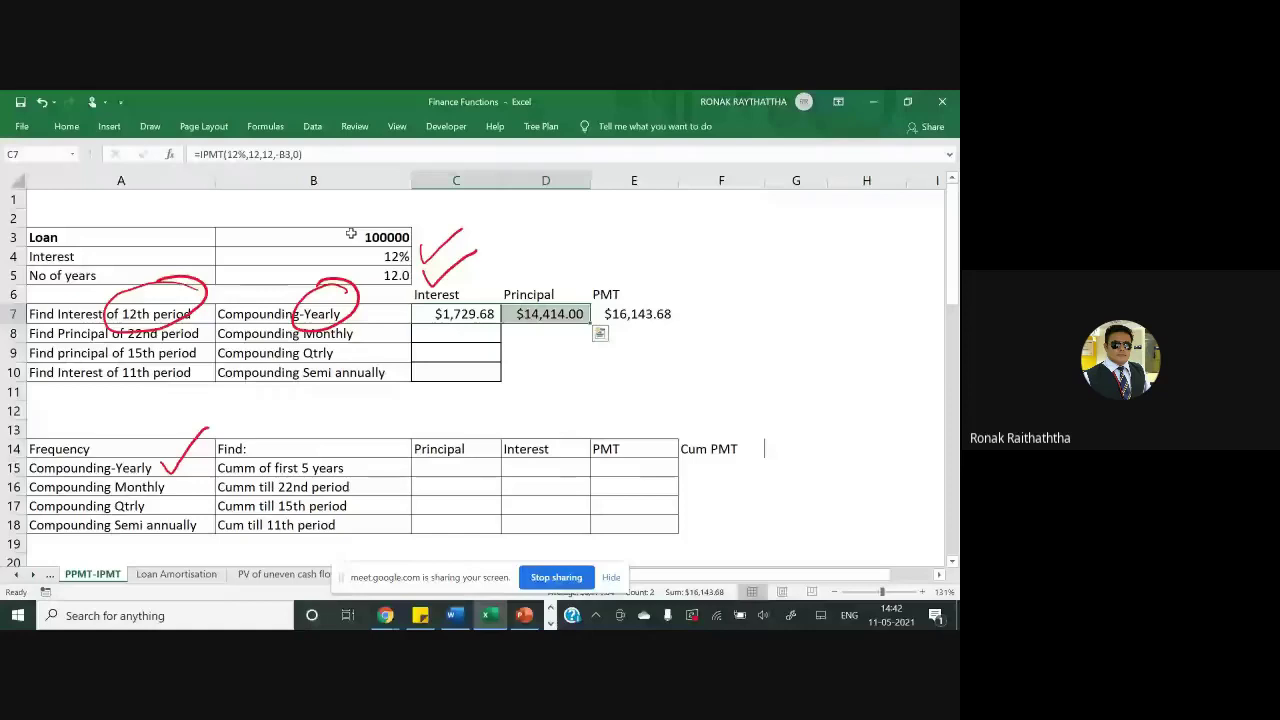
{"action": "key", "text": "ctrl+z"}
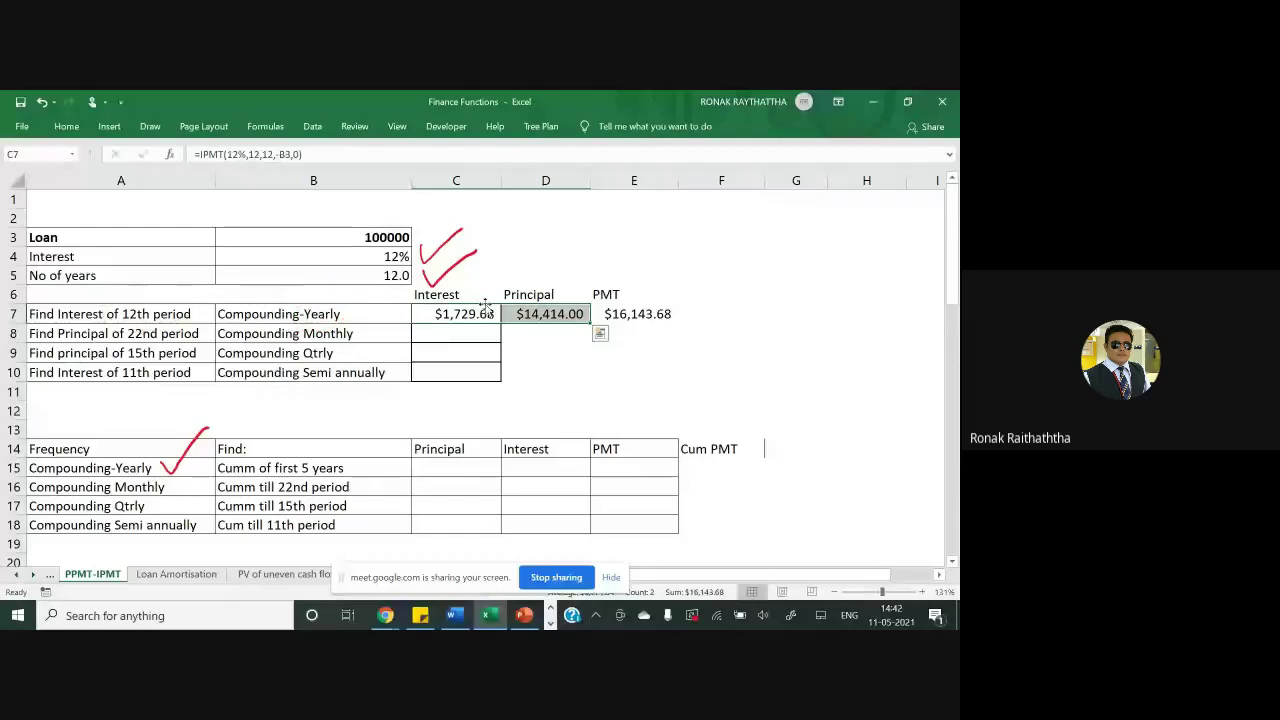
- From C8, review row 8's 22nd-period interest question with Compounding Monthly in B8
{"action": "left_click", "coordinate": [462, 332]}
{"action": "left_click", "coordinate": [149, 333]}
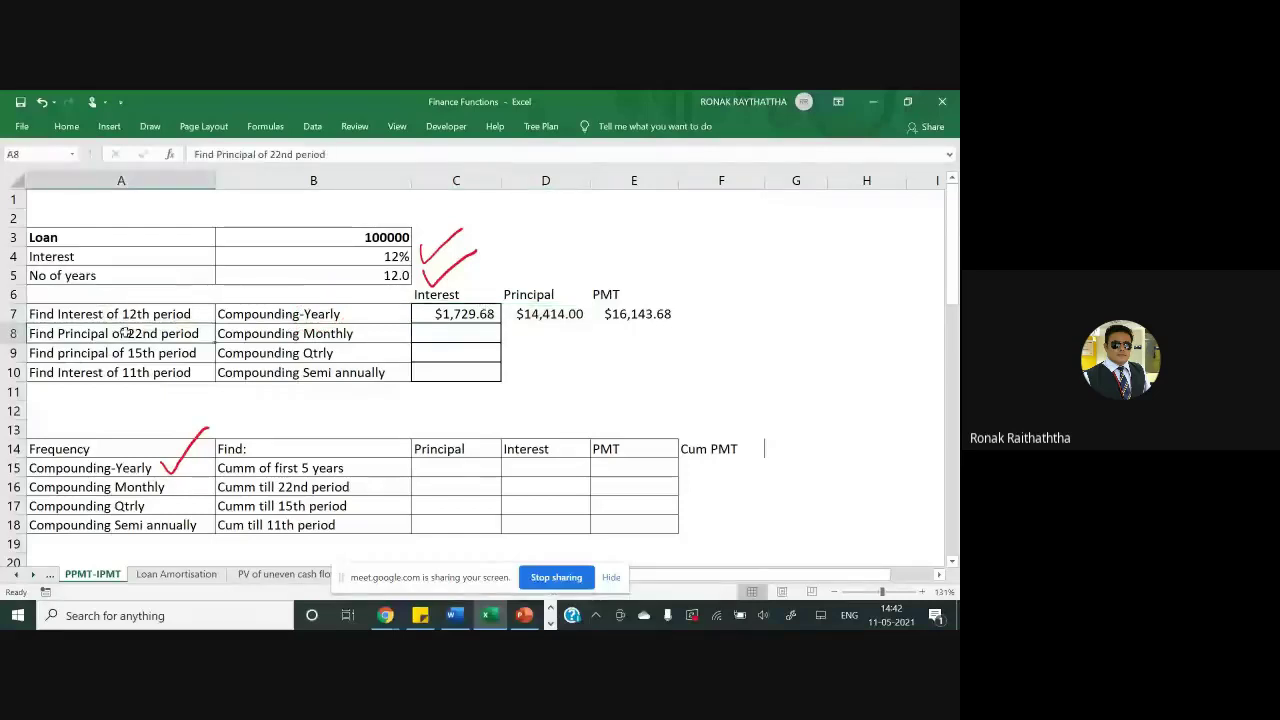
{"action": "left_click", "coordinate": [350, 335]}
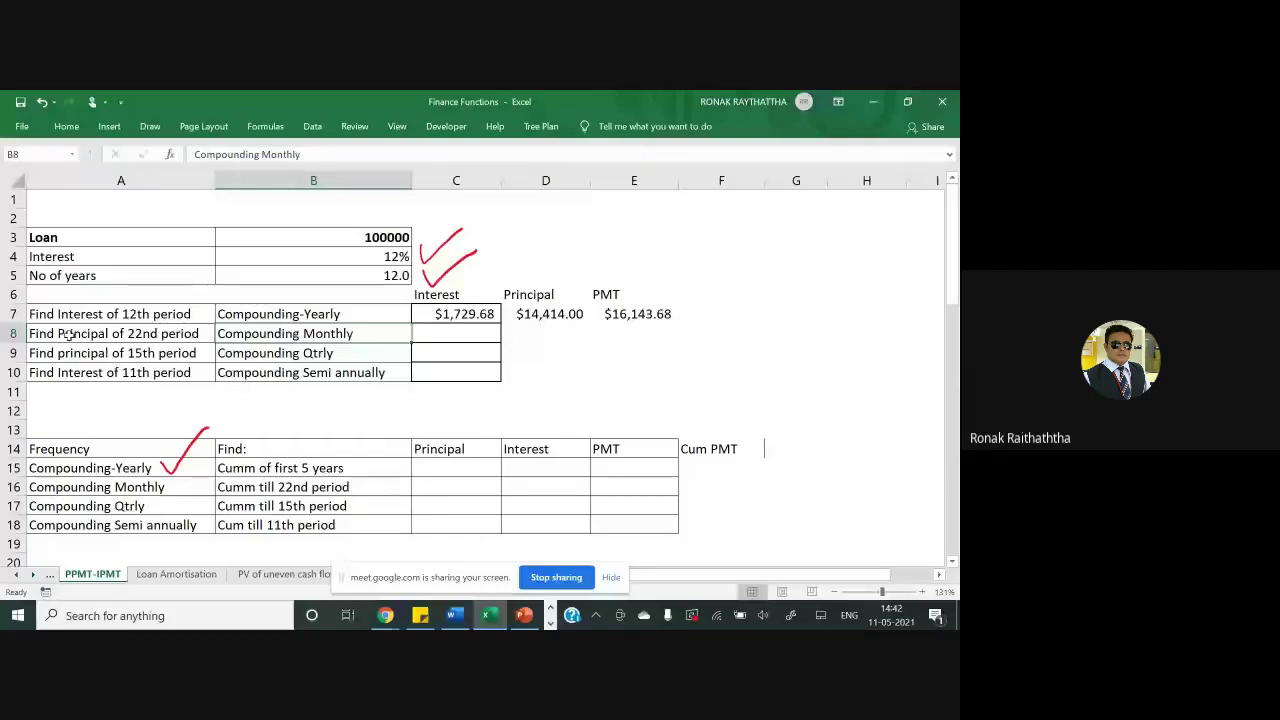
{"action": "left_click", "coordinate": [127, 336]}
{"action": "type", "text": "=IPMT(B4/12"}
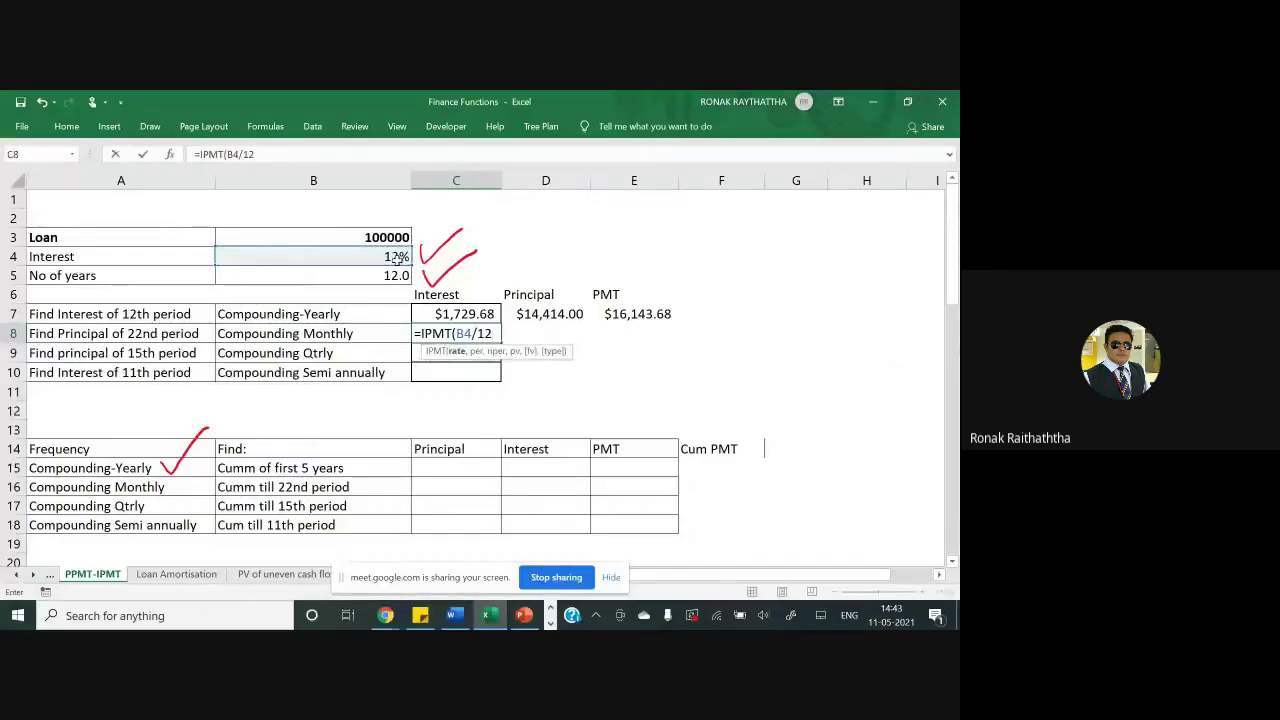
- Finish C8 as =IPMT(B4/12,22,12*12,-B3,0,0), returning $927.16 for the 22nd month
{"action": "type", "text": ","}
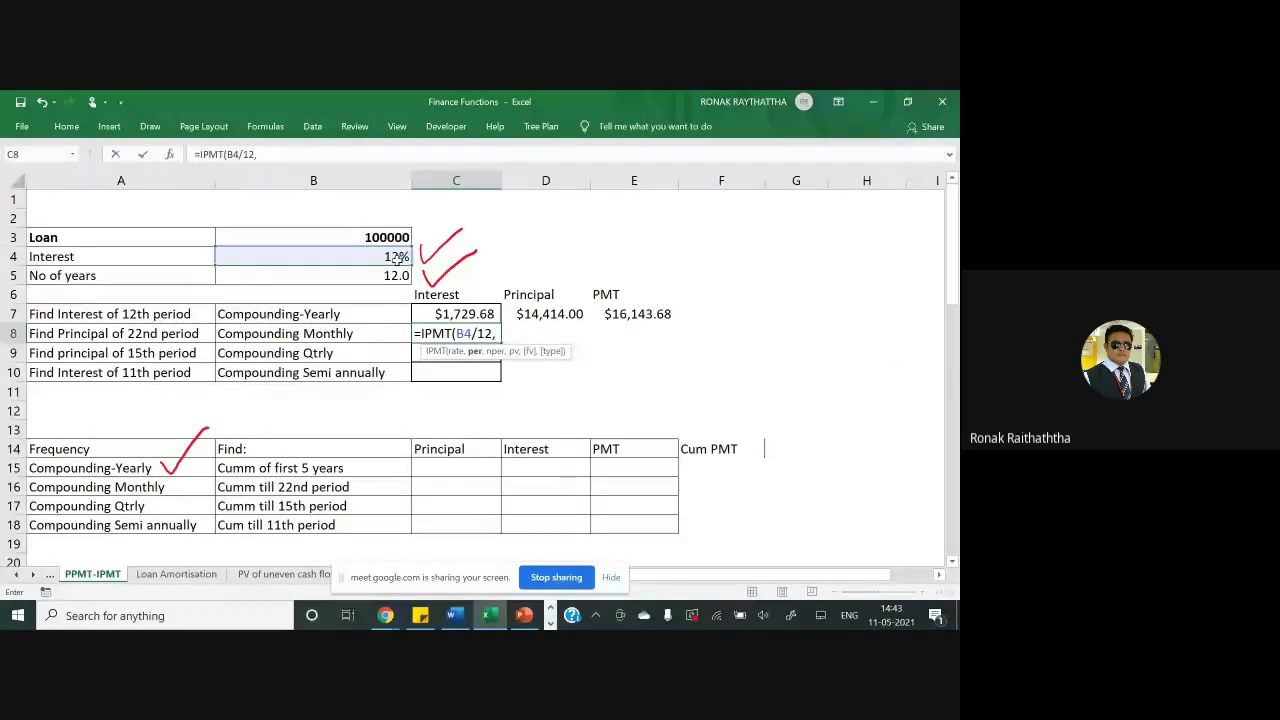
{"action": "type", "text": "22"}
{"action": "type", "text": ","}
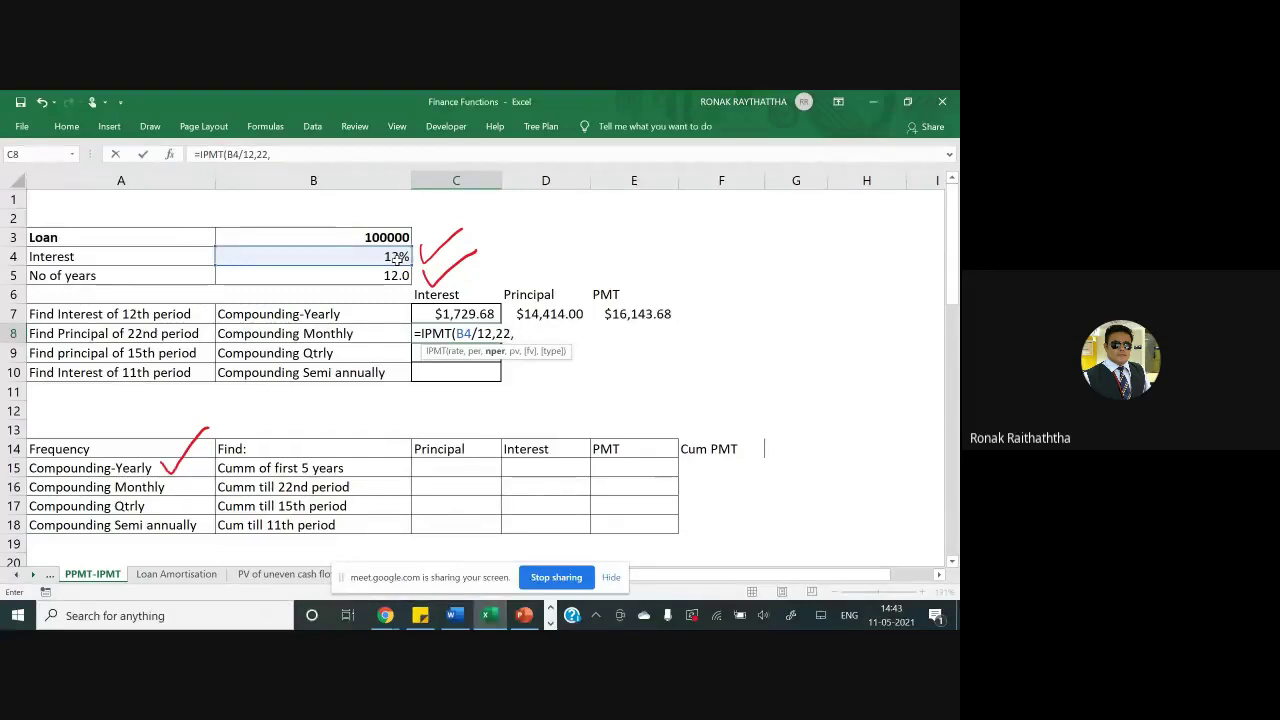
{"action": "type", "text": "12"}
{"action": "type", "text": "*12"}
{"action": "type", "text": ",-"}
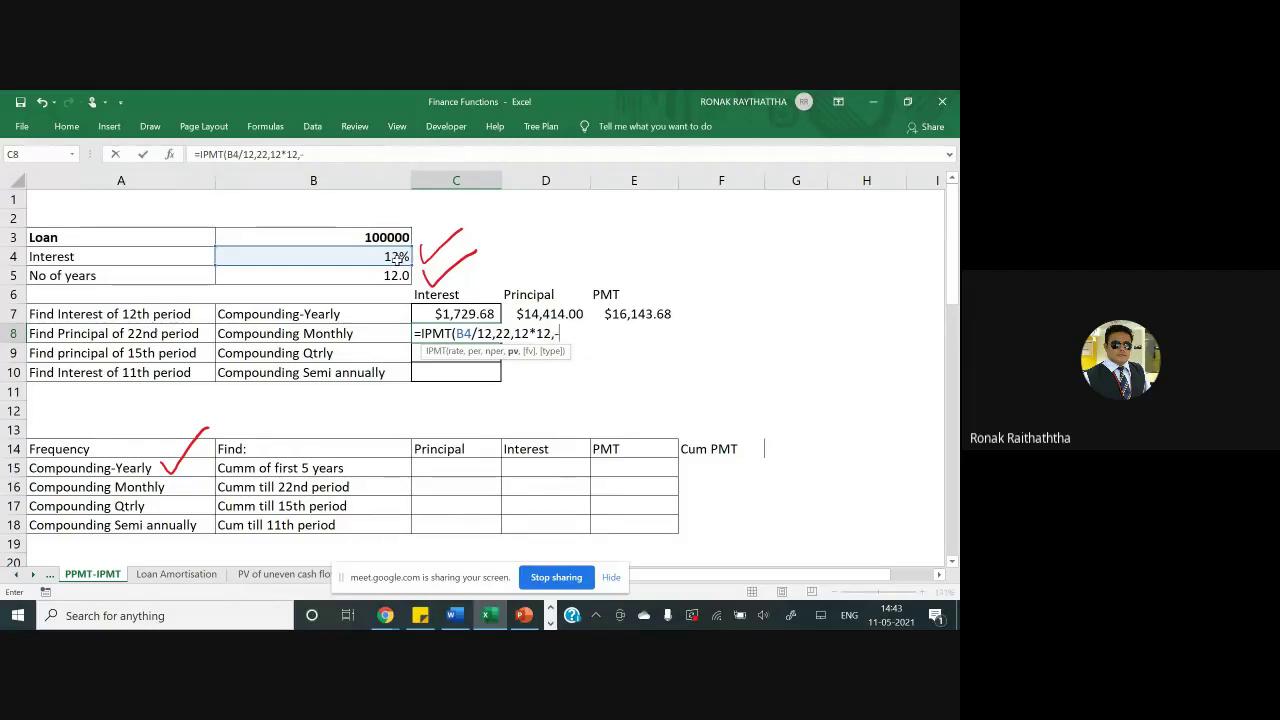
{"action": "left_click", "coordinate": [370, 237]}
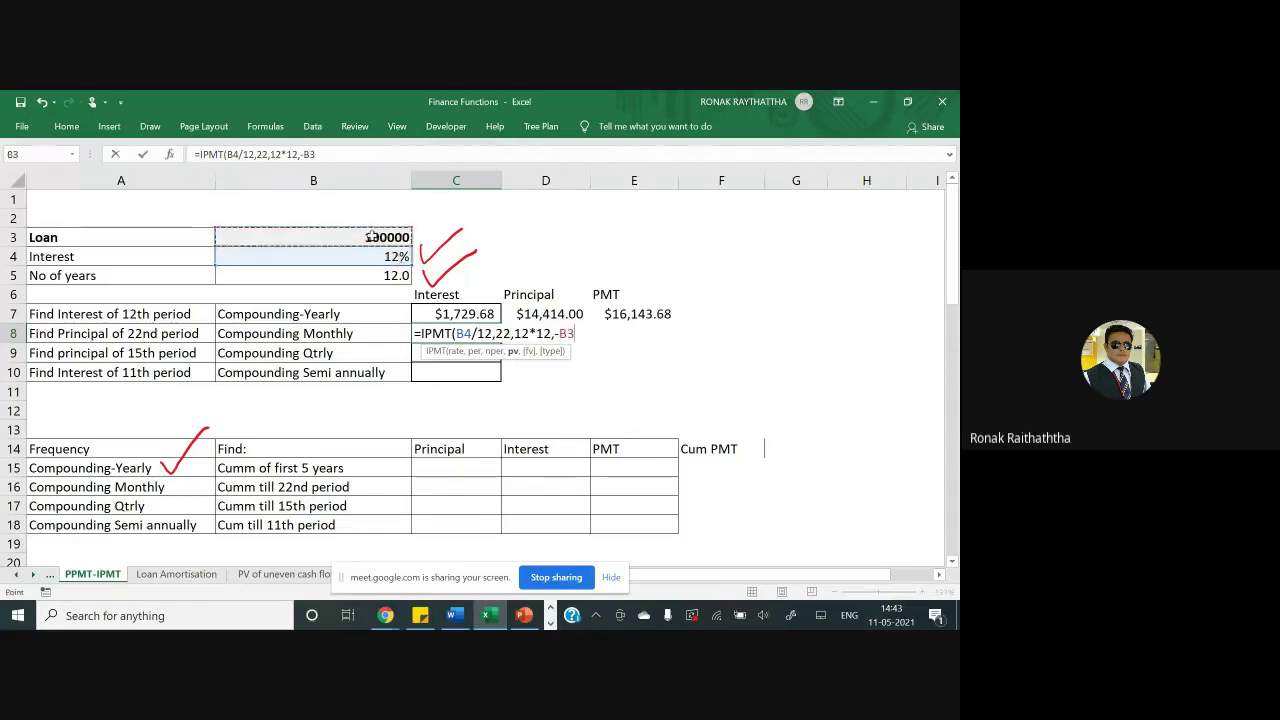
{"action": "type", "text": ",0"}
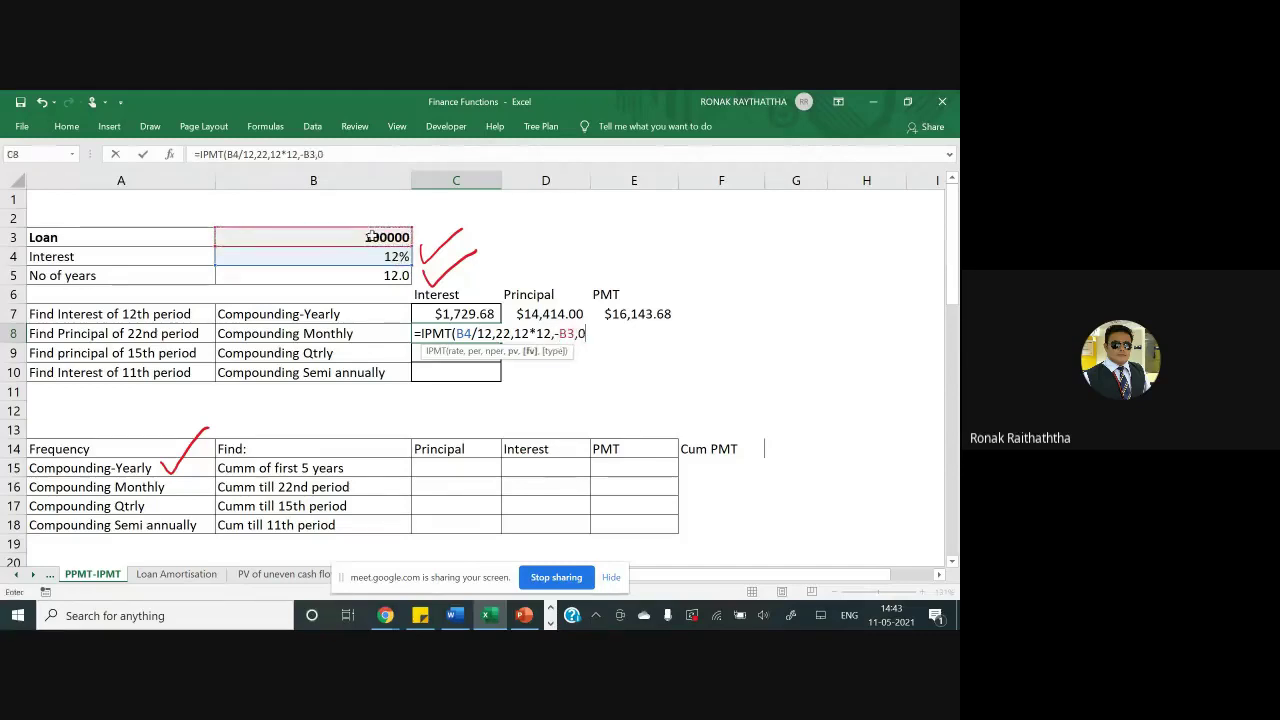
{"action": "type", "text": ","}
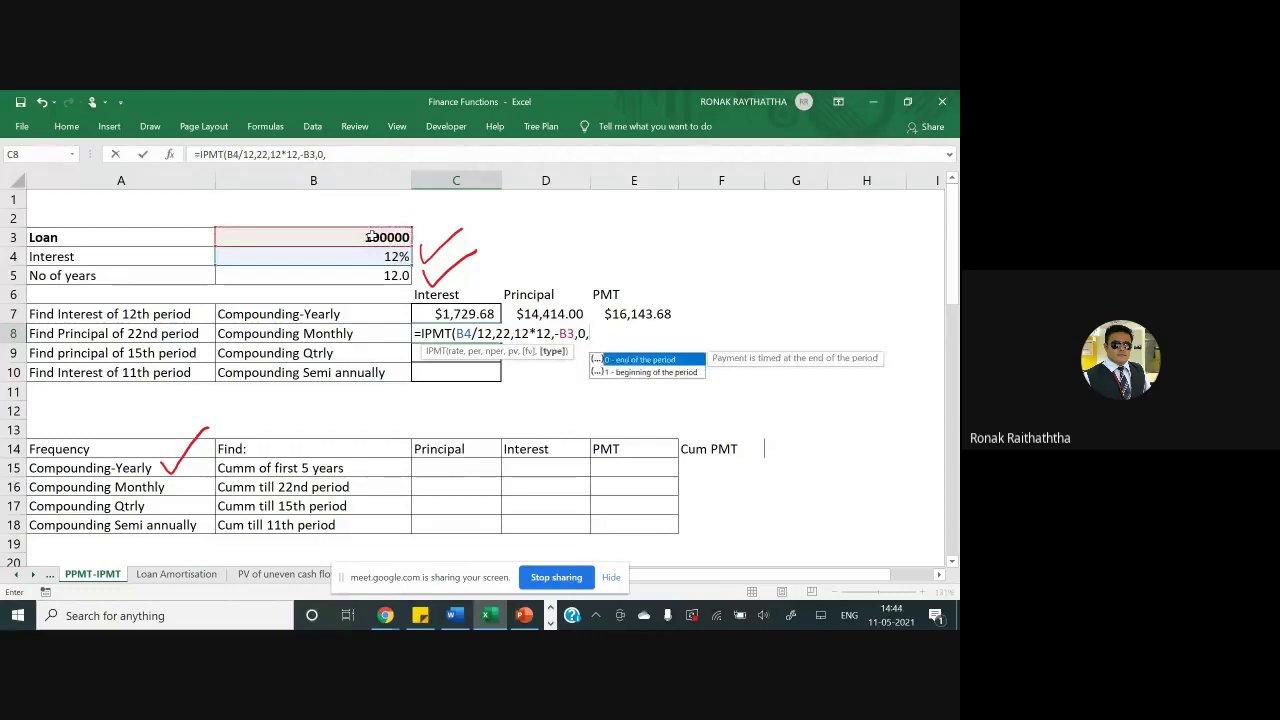
{"action": "type", "text": "0)"}
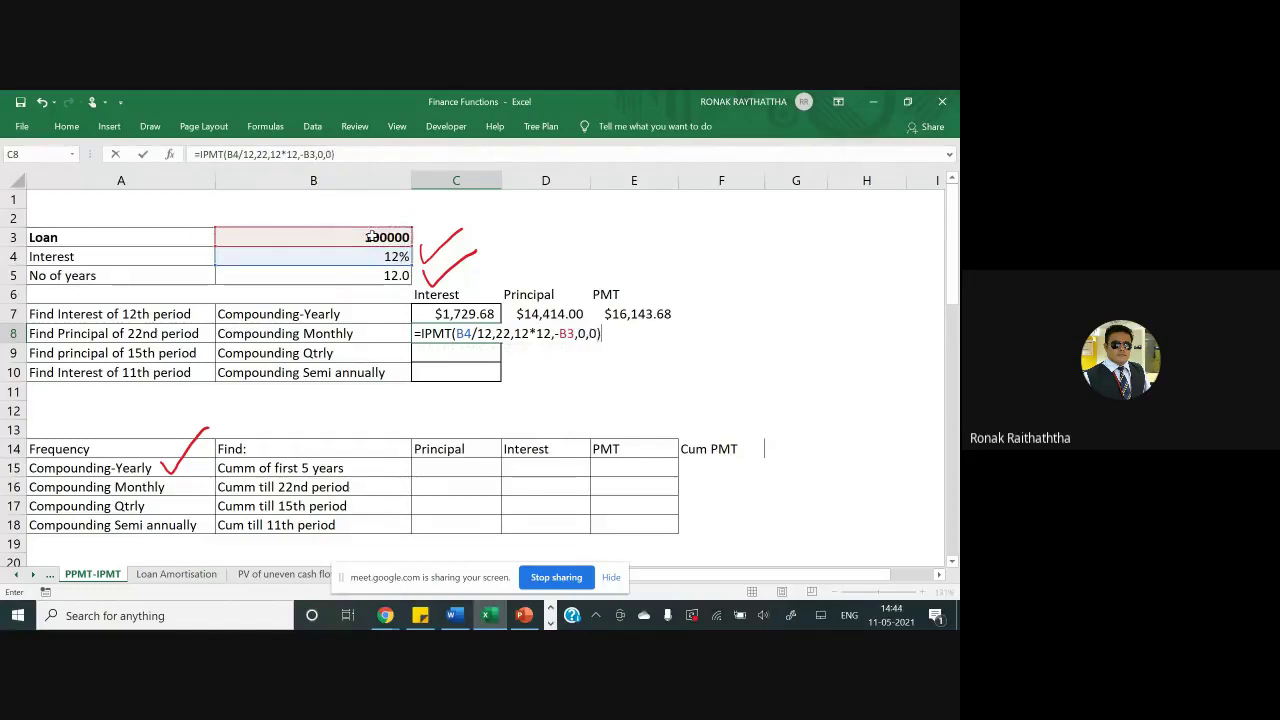
{"action": "key", "text": "ctrl+Return"}
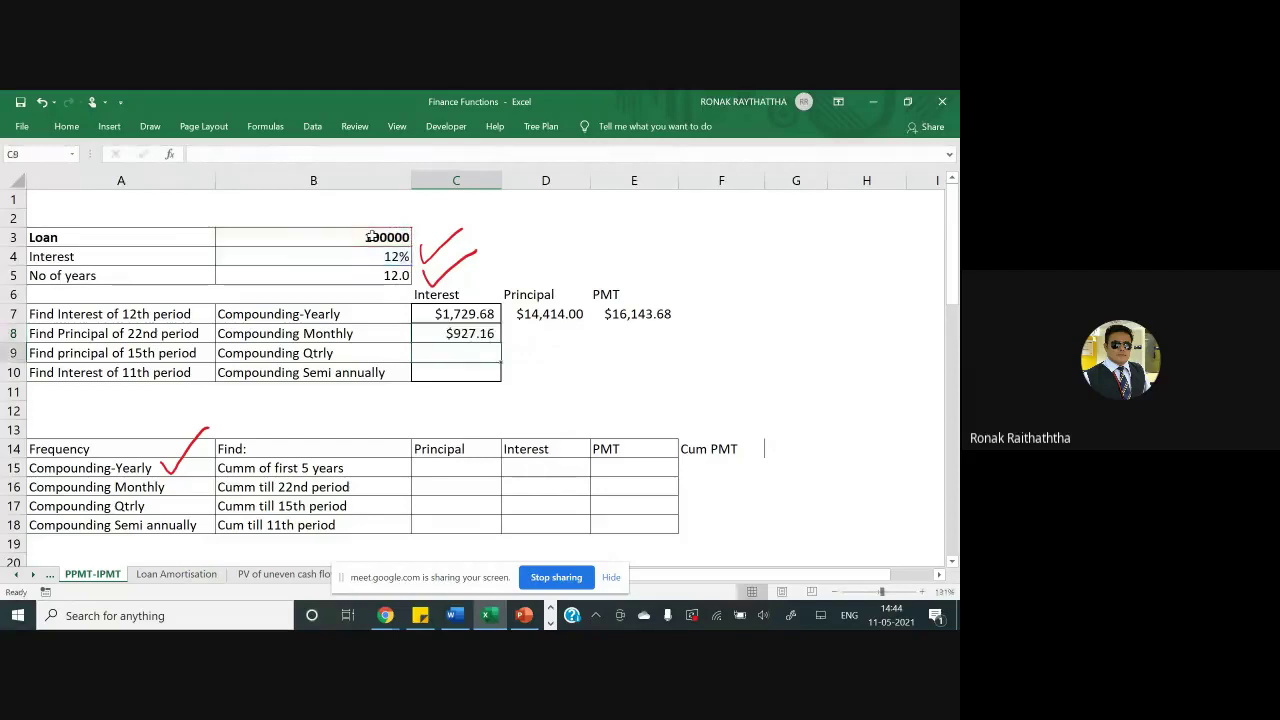
{"action": "key", "text": "Down"}
{"action": "key", "text": "Up"}
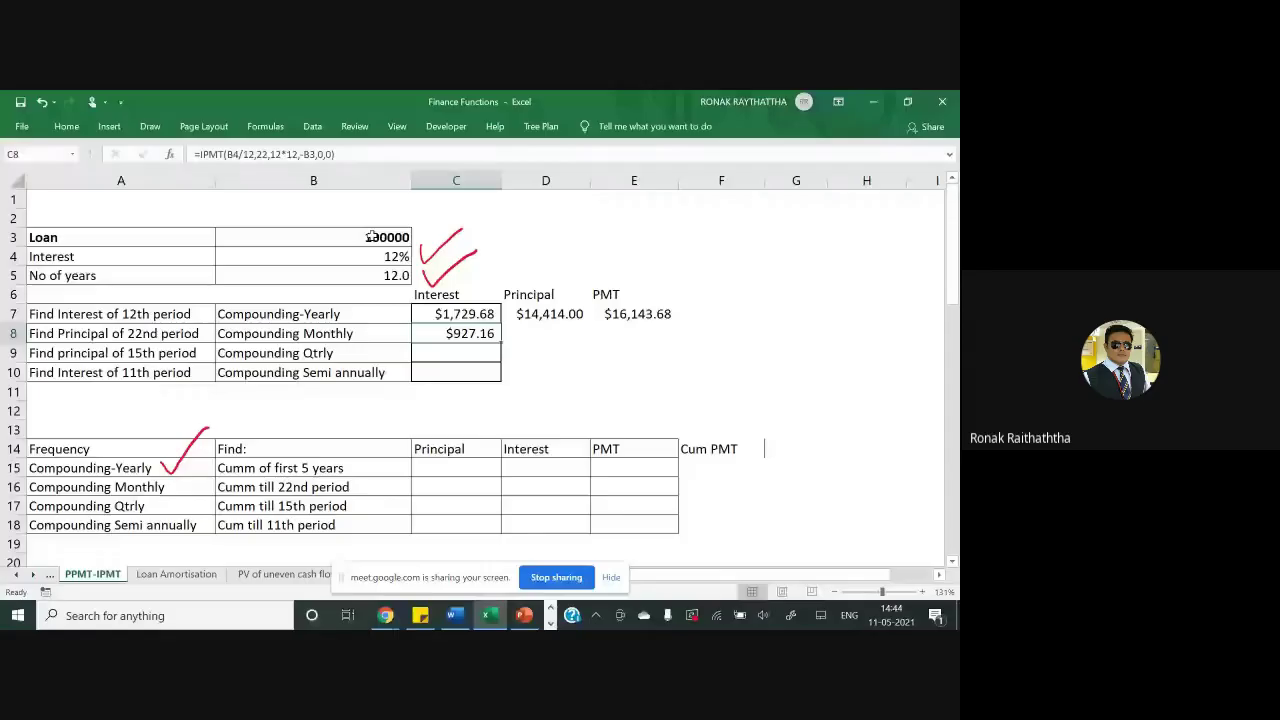
{"action": "key", "text": "Right"}
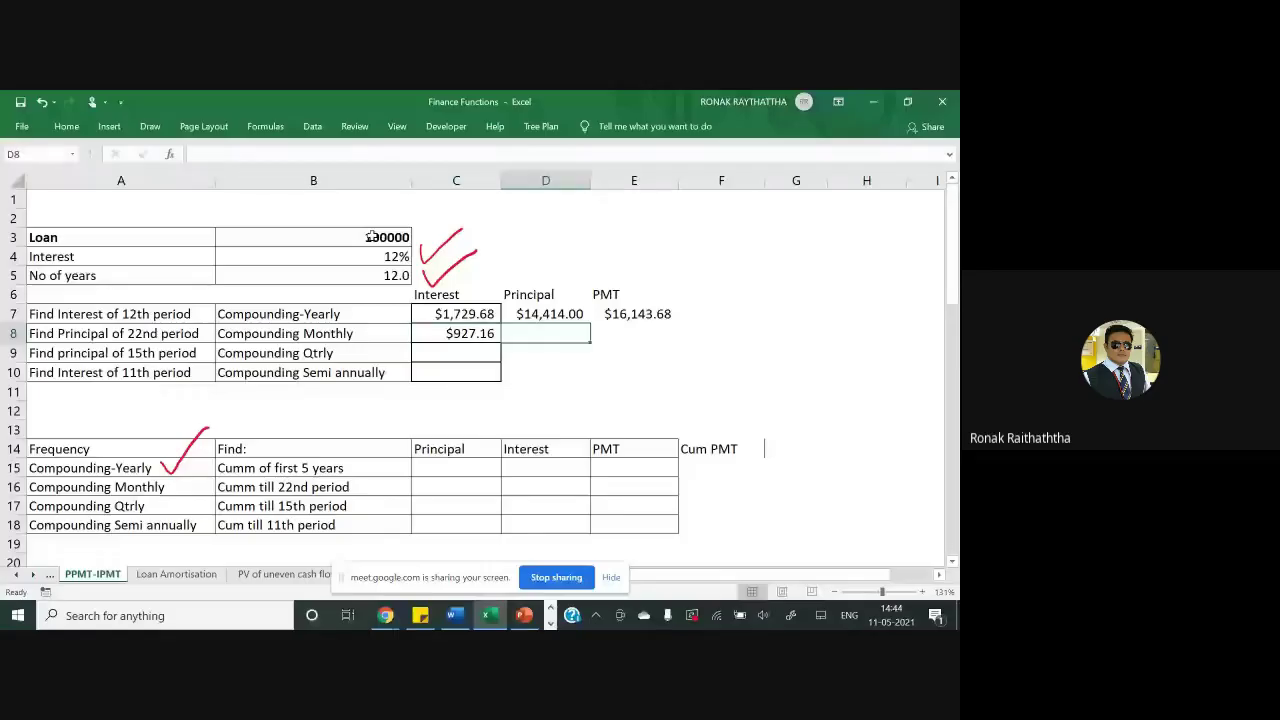
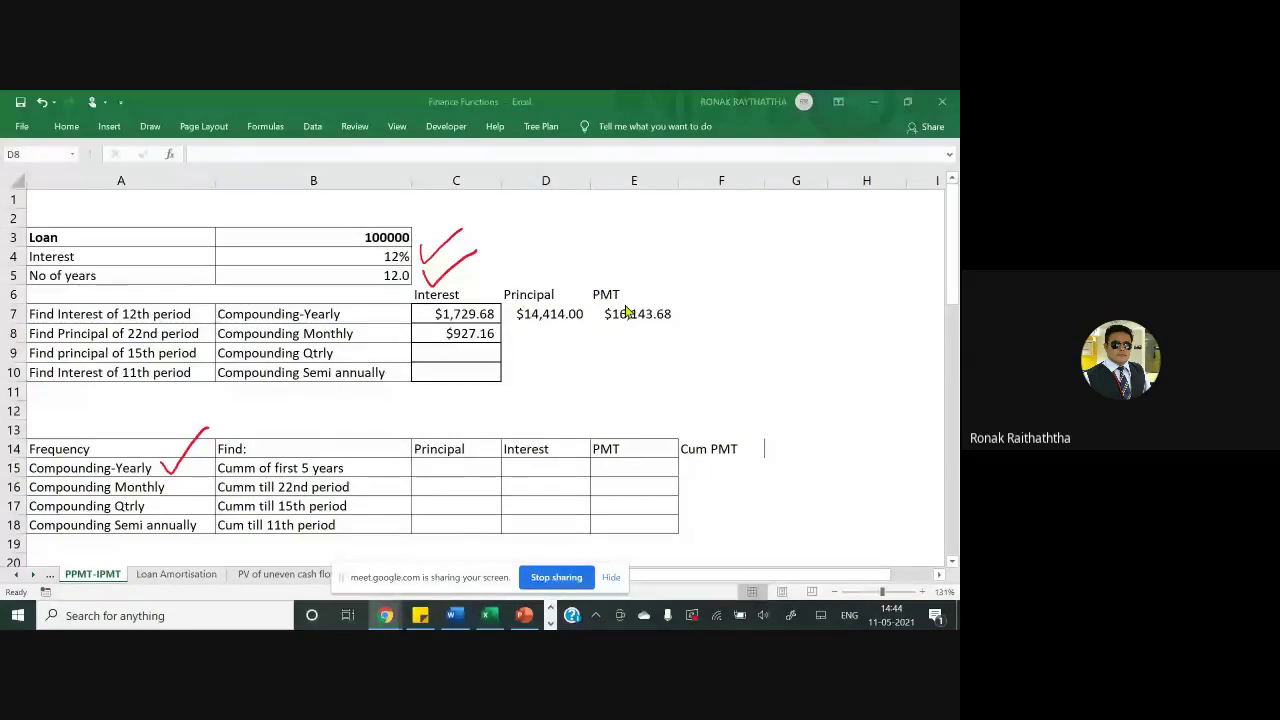
- Switch from the Excel loan sheet back to the Google Meet call's participant grid
{"action": "key", "text": "alt+Tab"}
{"action": "left_click", "coordinate": [717, 161]}
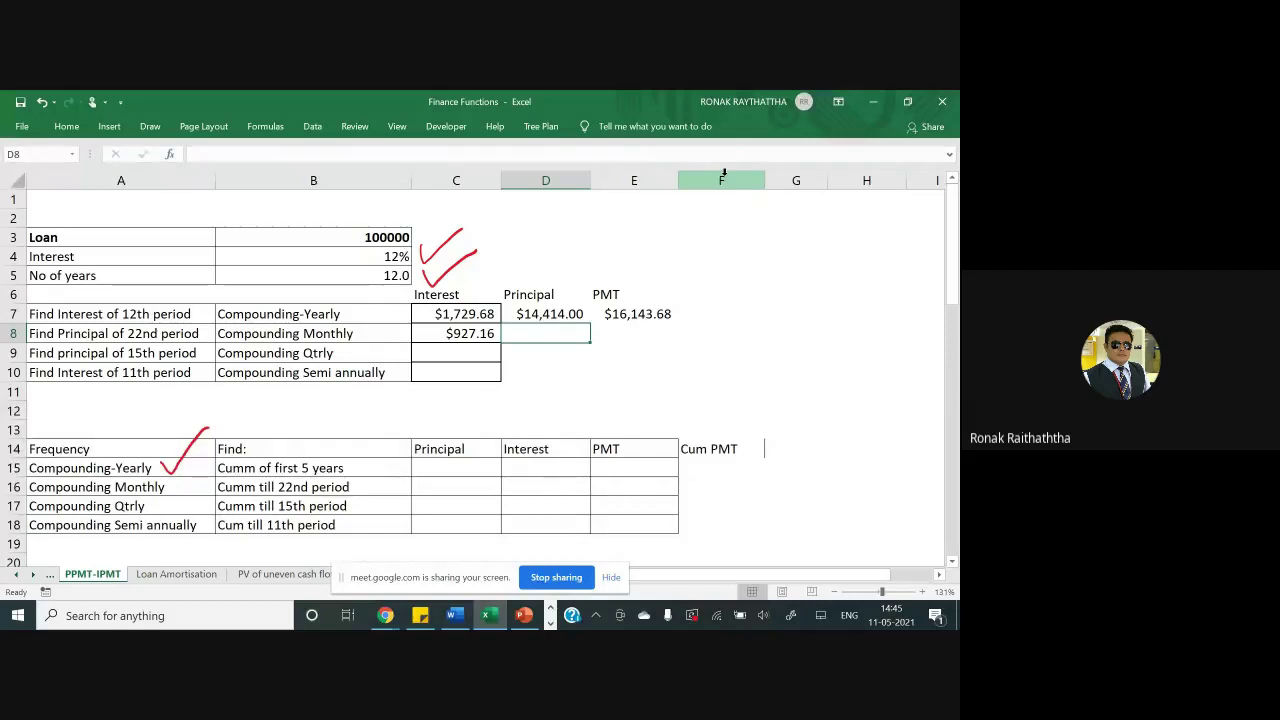
{"action": "key", "text": "alt+Tab"}
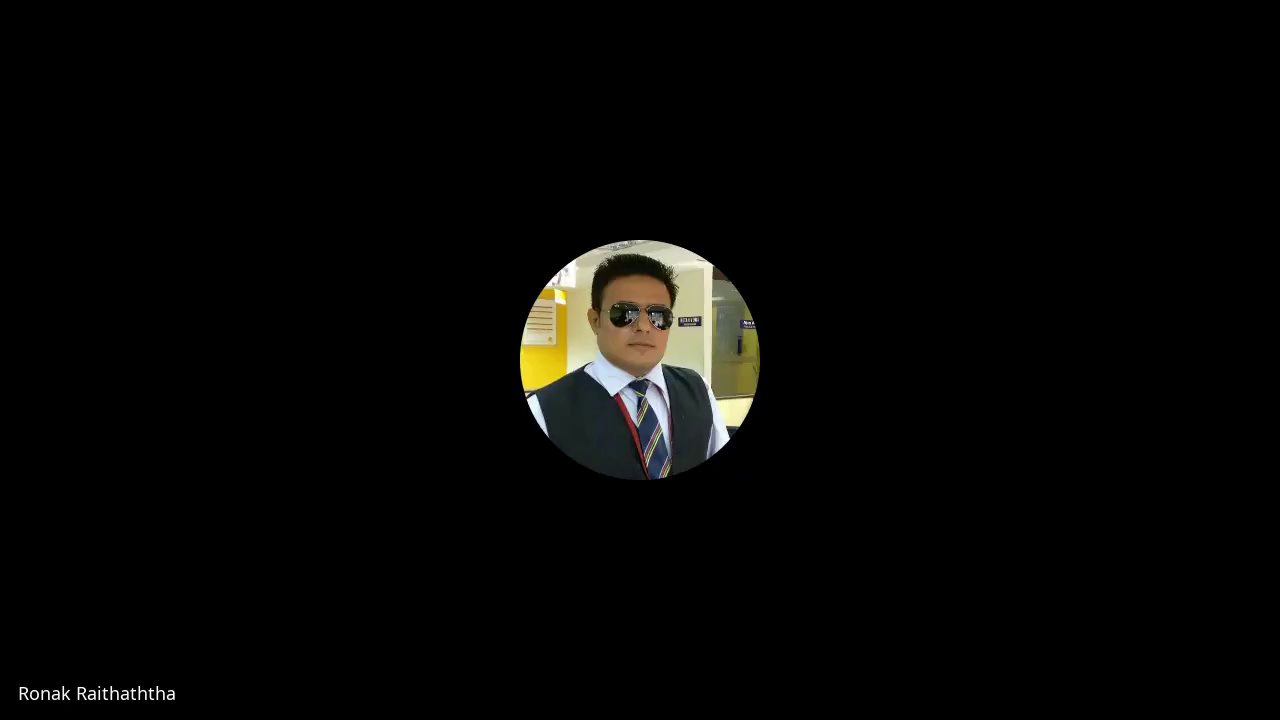
{"action": "key", "text": "alt+Tab"}
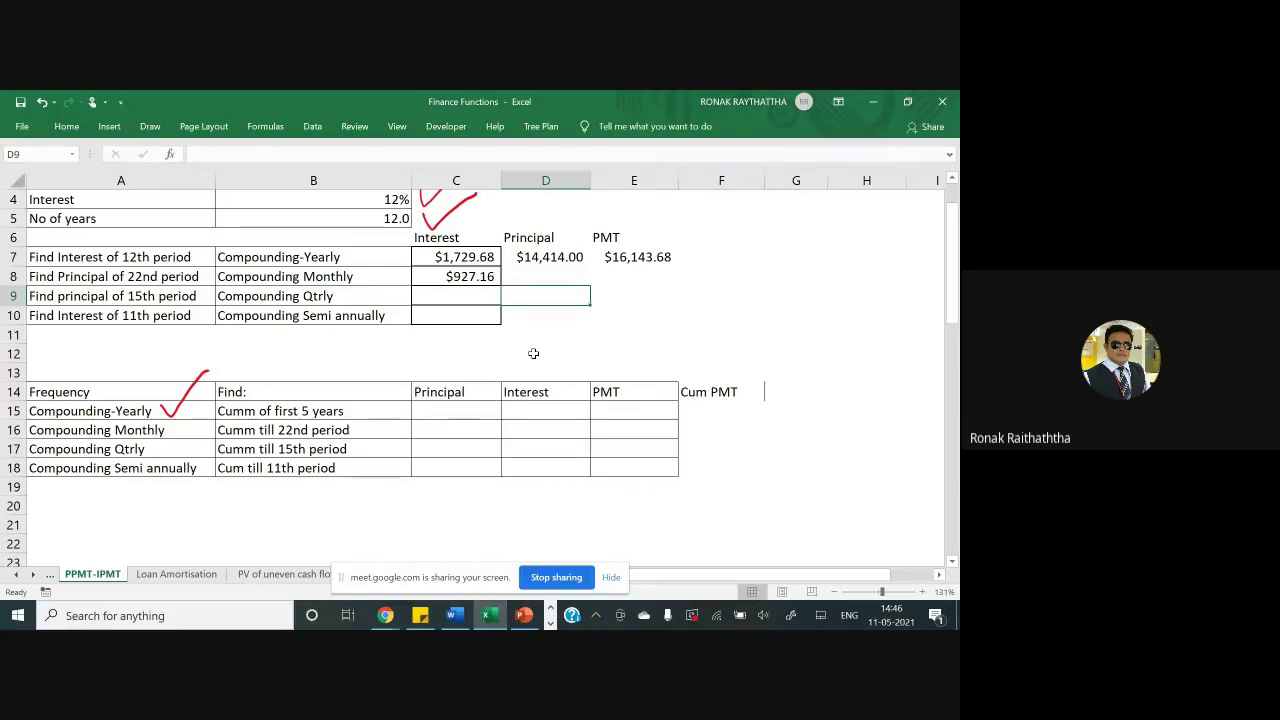
{"action": "key", "text": "alt+Tab"}
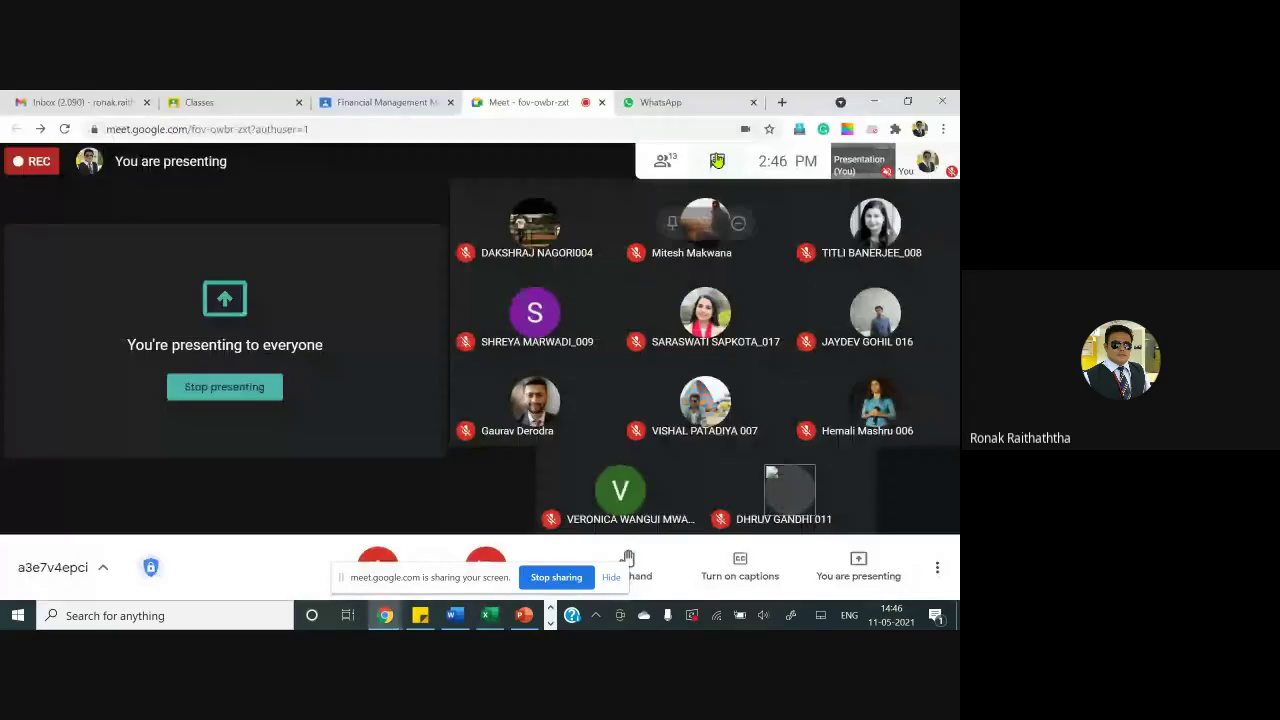
- Show the Meet chat panel with students' greetings like 'good morning sir'
{"action": "left_click", "coordinate": [717, 160]}
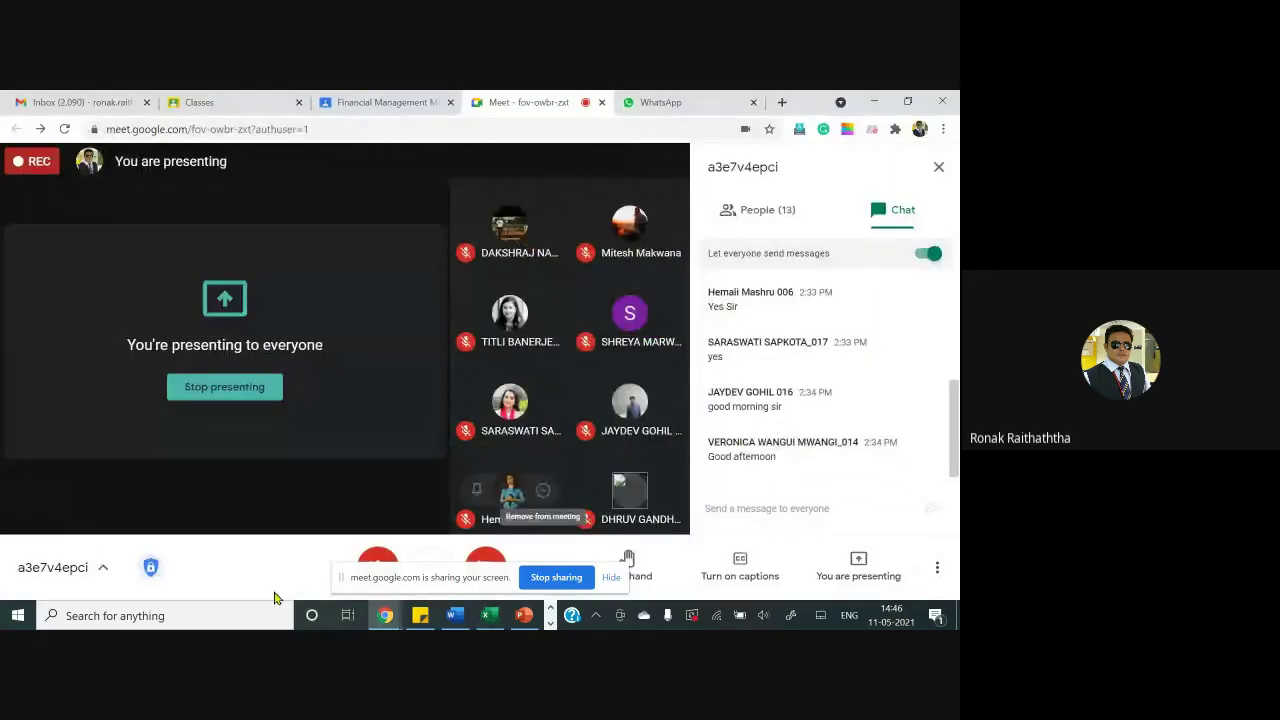
{"action": "left_click", "coordinate": [381, 562]}
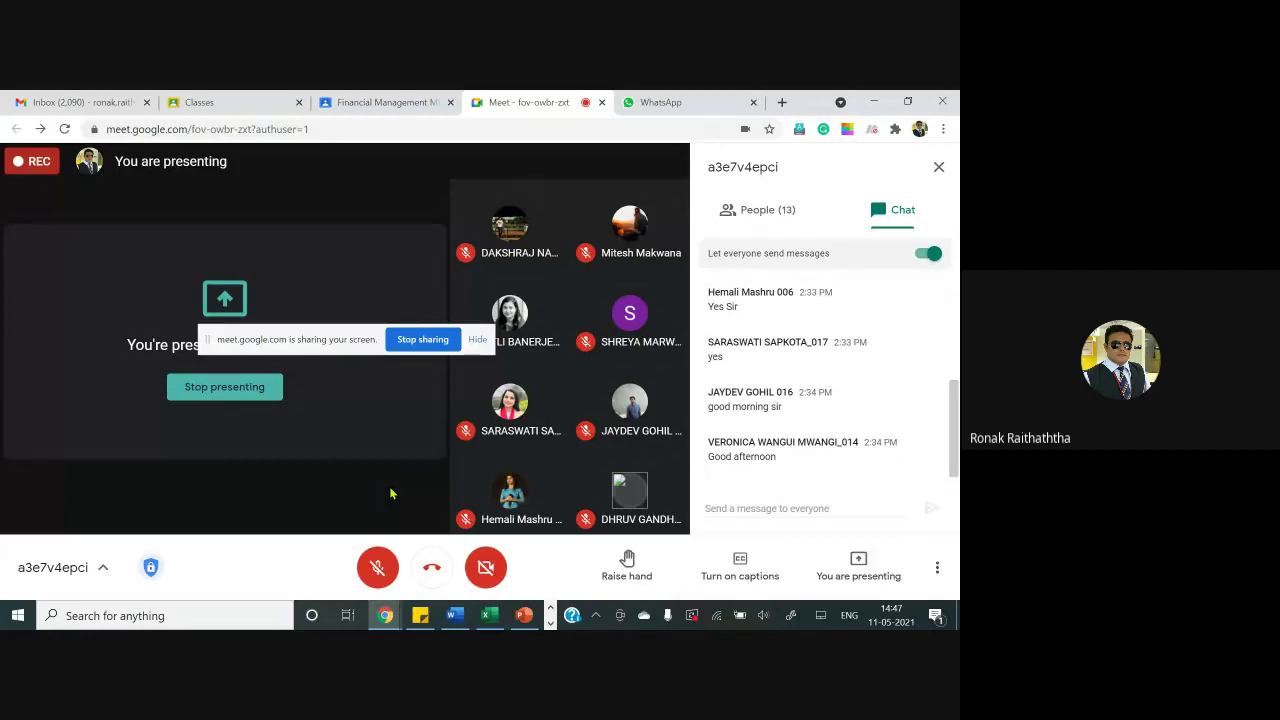
- Scroll the Meet call window while the screen is presented to everyone
{"action": "scroll", "coordinate": [926, 434], "scroll_direction": "up", "scroll_amount": 2}
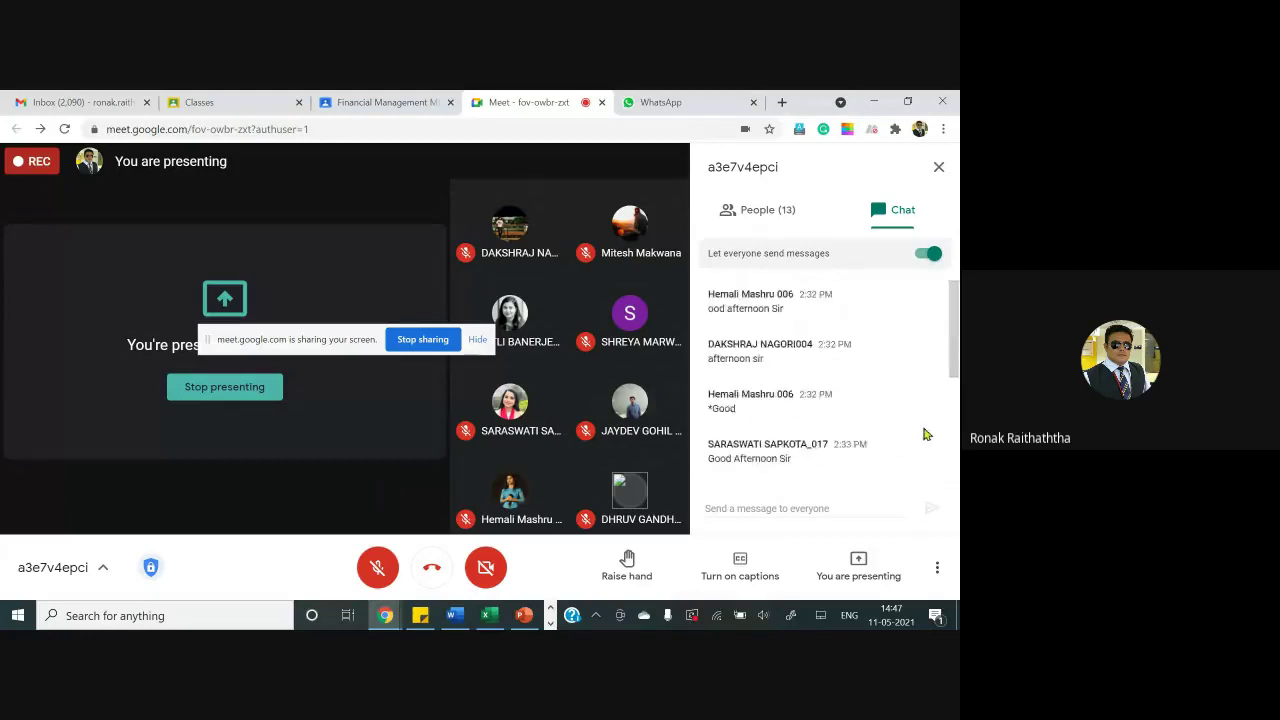
{"action": "scroll", "coordinate": [926, 434], "scroll_direction": "down", "scroll_amount": 1}
{"action": "scroll", "coordinate": [926, 434], "scroll_direction": "down", "scroll_amount": 3}
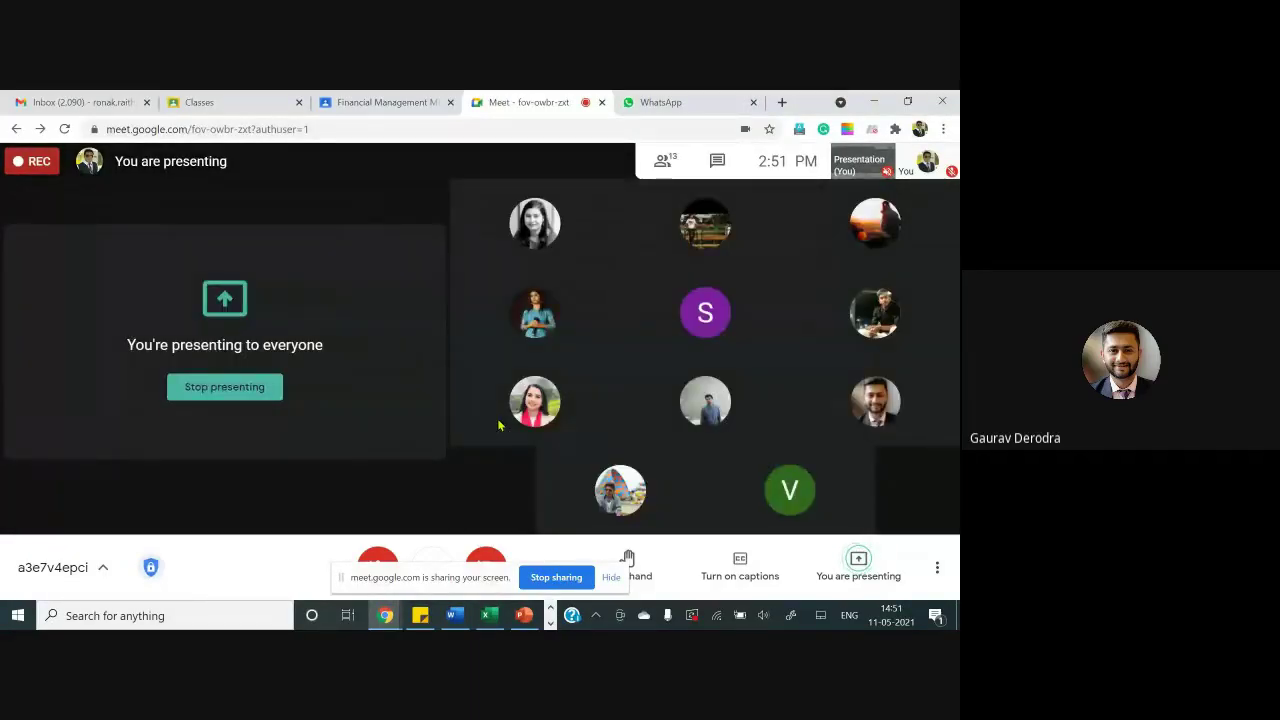
- Return to the Finance Functions workbook's PPMT-IPMT sheet in Excel and select cell B14
{"action": "key", "text": "alt+Tab"}
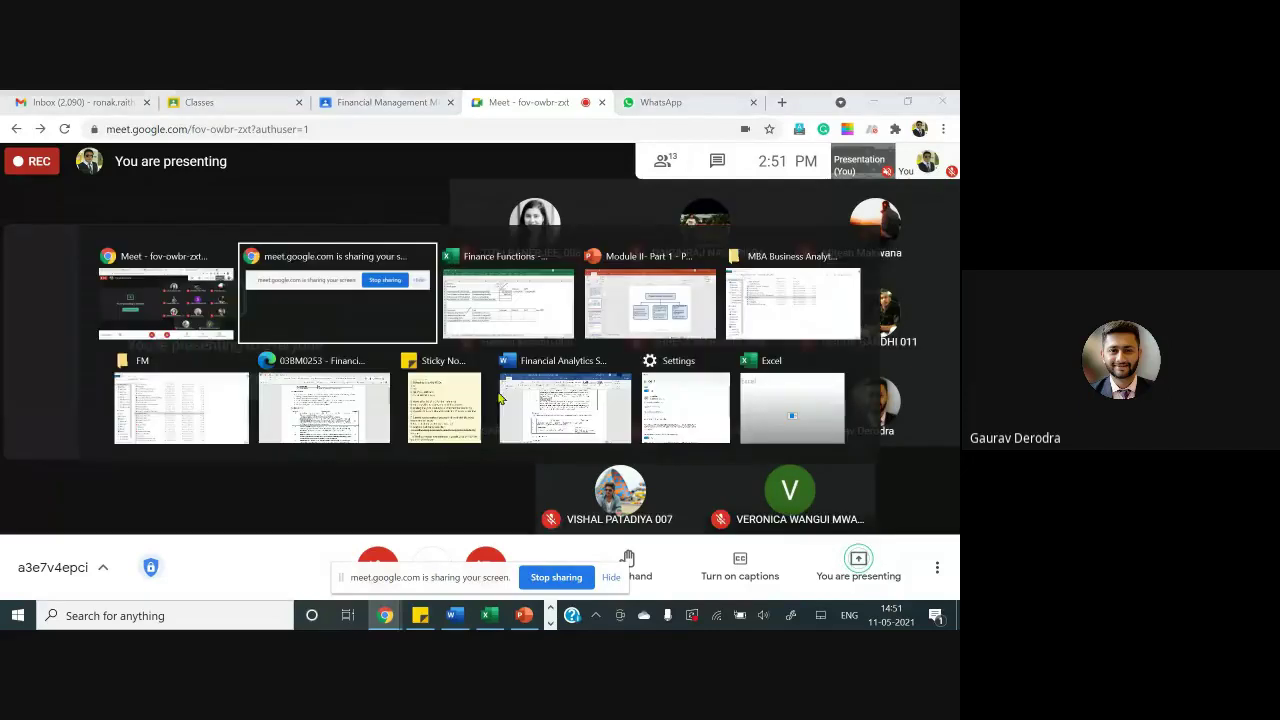
{"action": "key", "text": "Tab"}
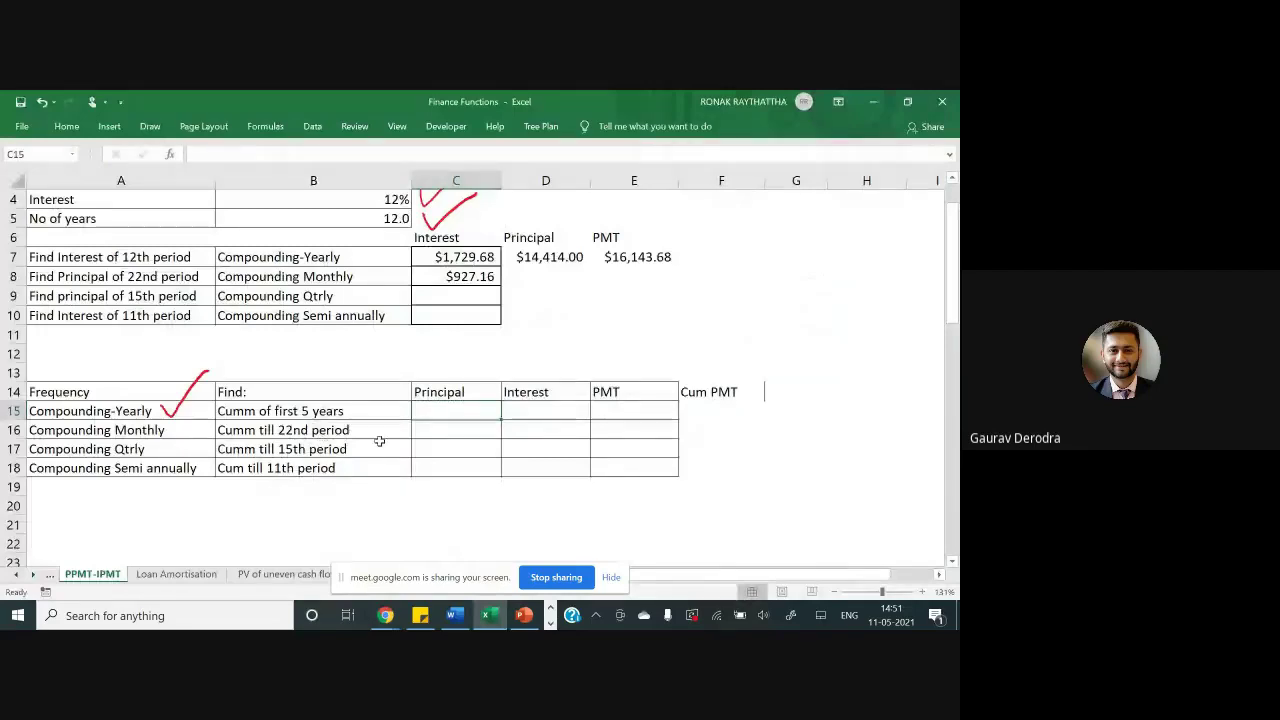
{"action": "key", "text": "alt+Tab"}
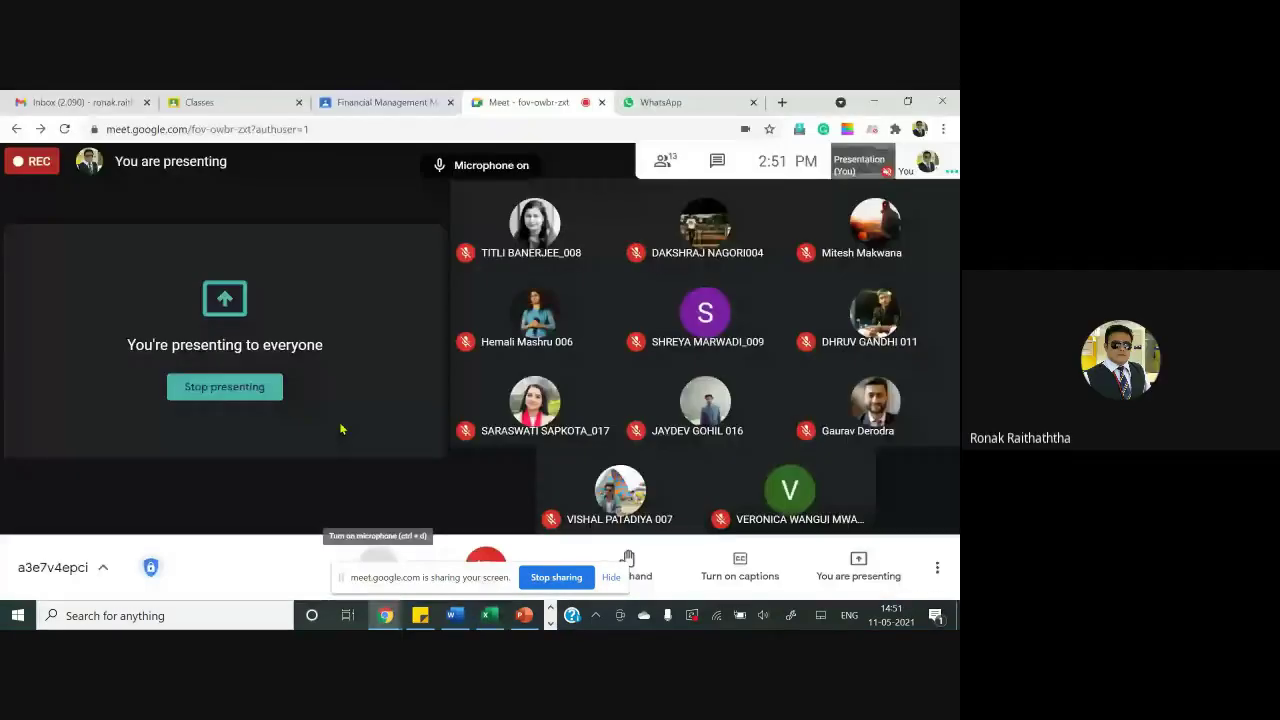
{"action": "key", "text": "alt+Tab"}
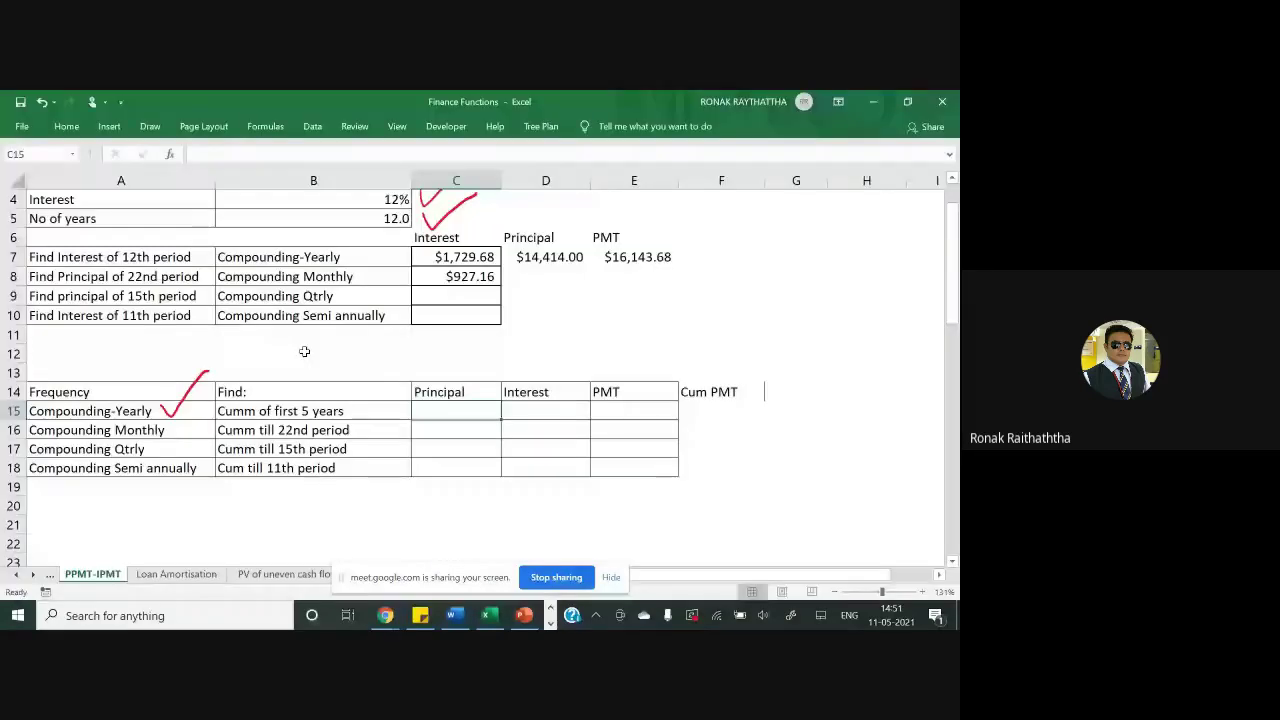
{"action": "left_click", "coordinate": [323, 396]}
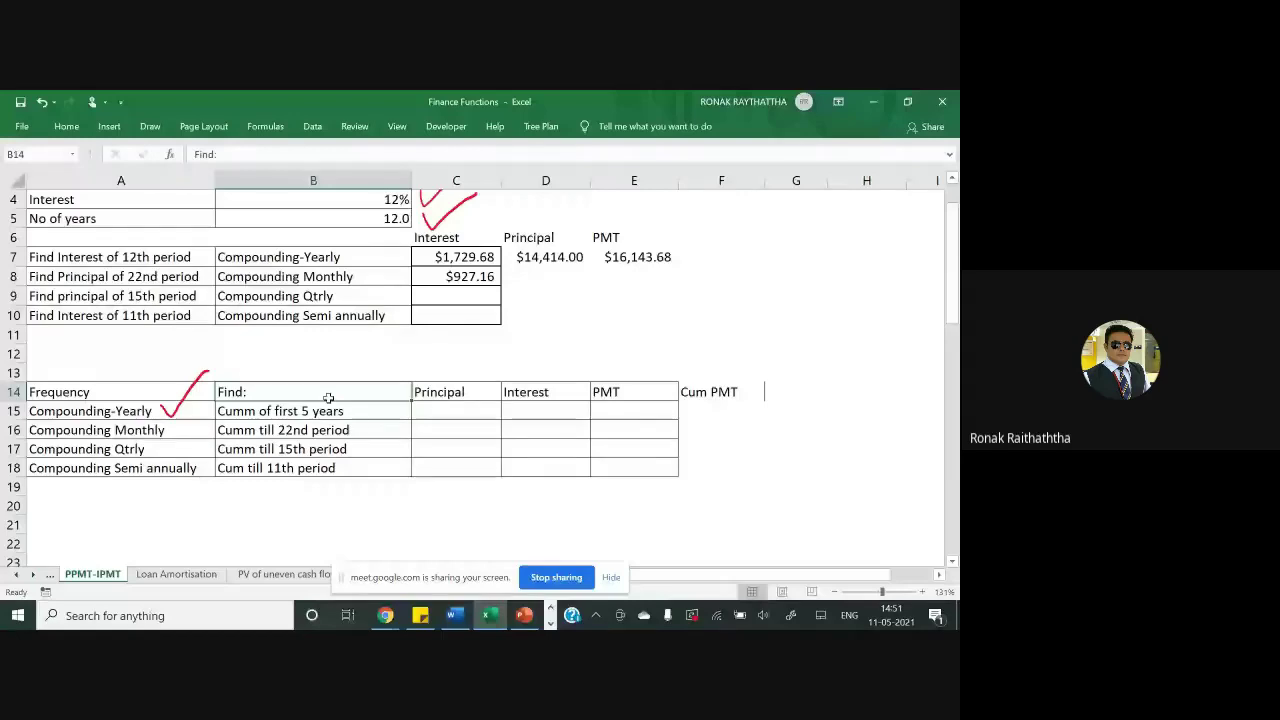
{"action": "key", "text": "alt+Tab"}
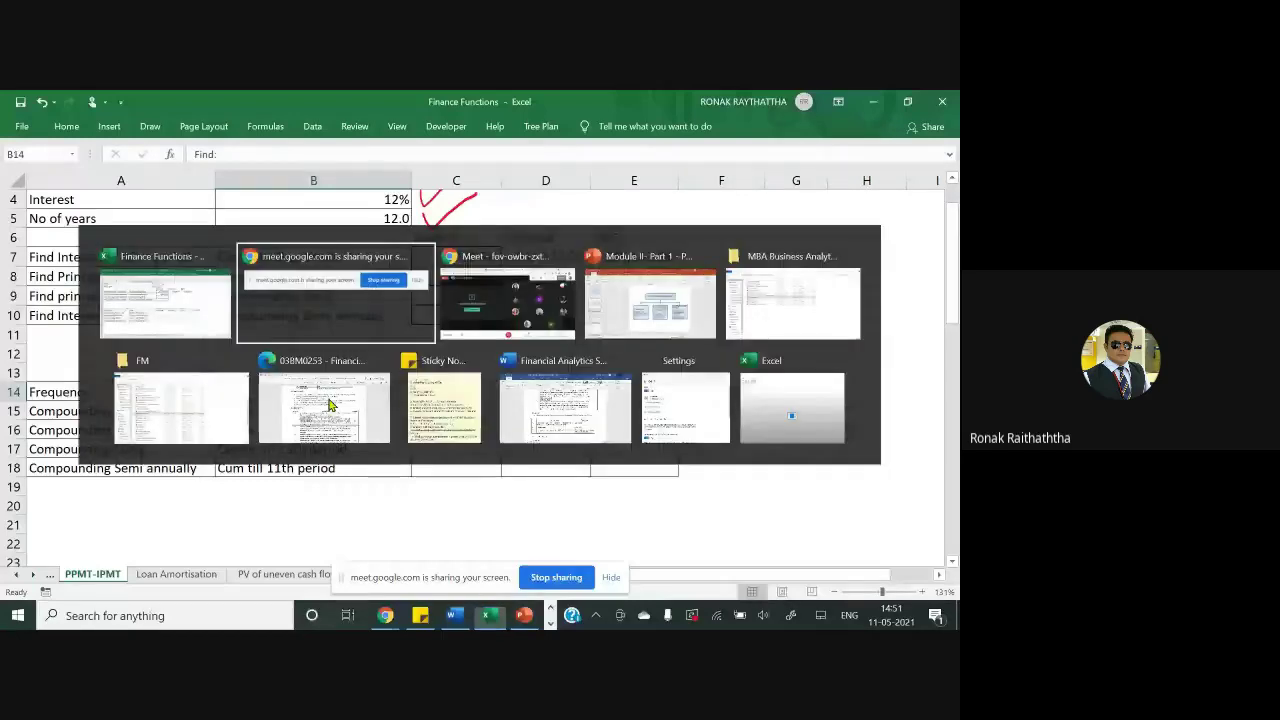
{"action": "key", "text": "Escape"}
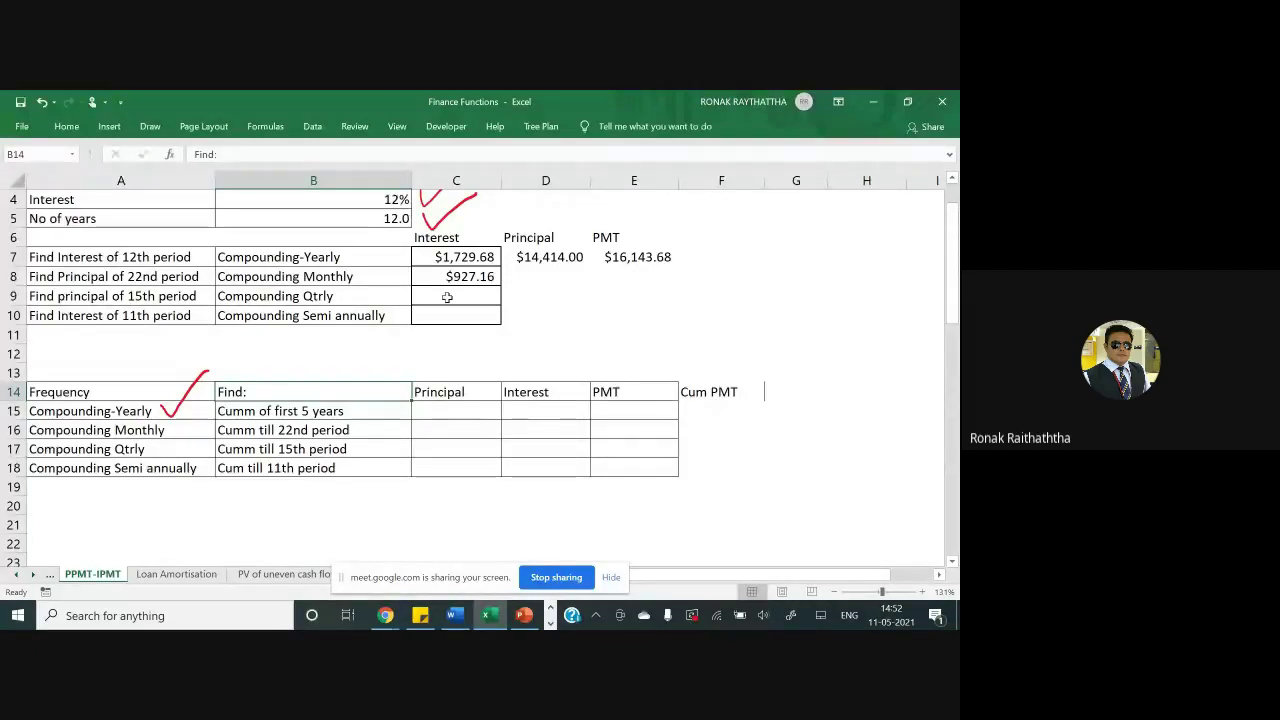
- Give the loan inputs and first-question block A3:E10 a yellow fill
{"action": "left_click", "coordinate": [521, 274]}
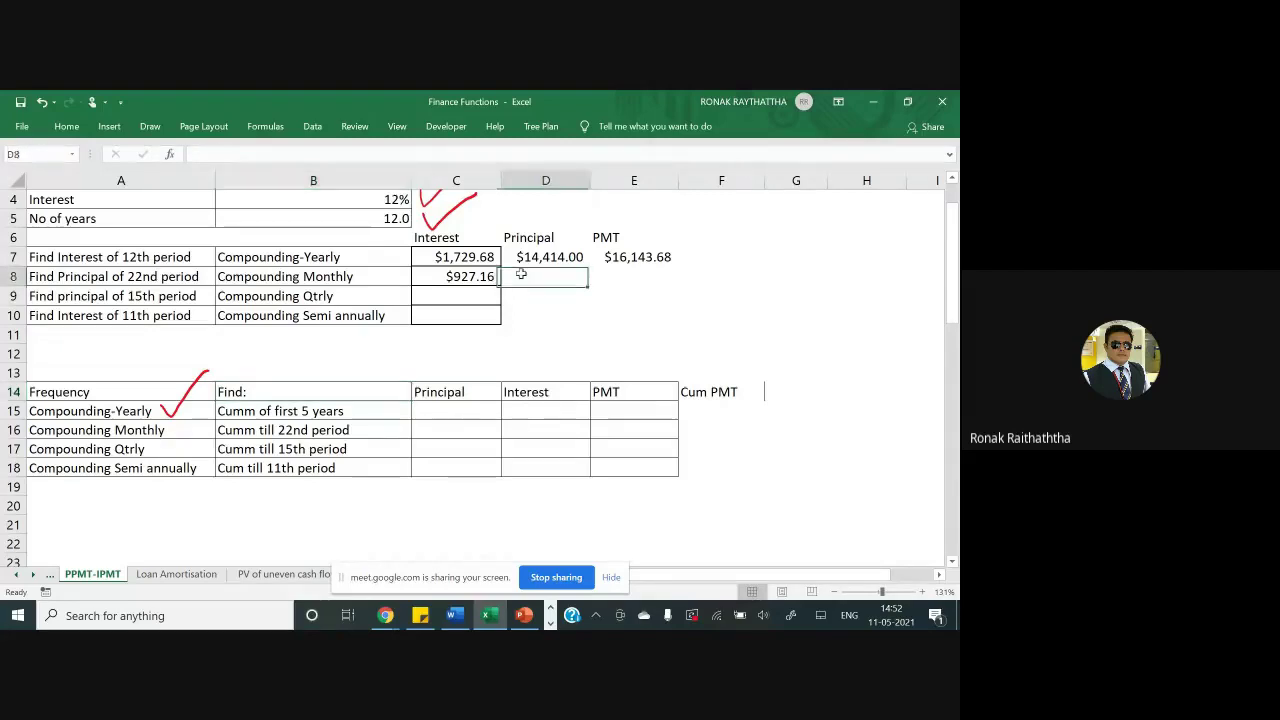
{"action": "scroll", "coordinate": [58, 235], "scroll_direction": "up", "scroll_amount": 1}
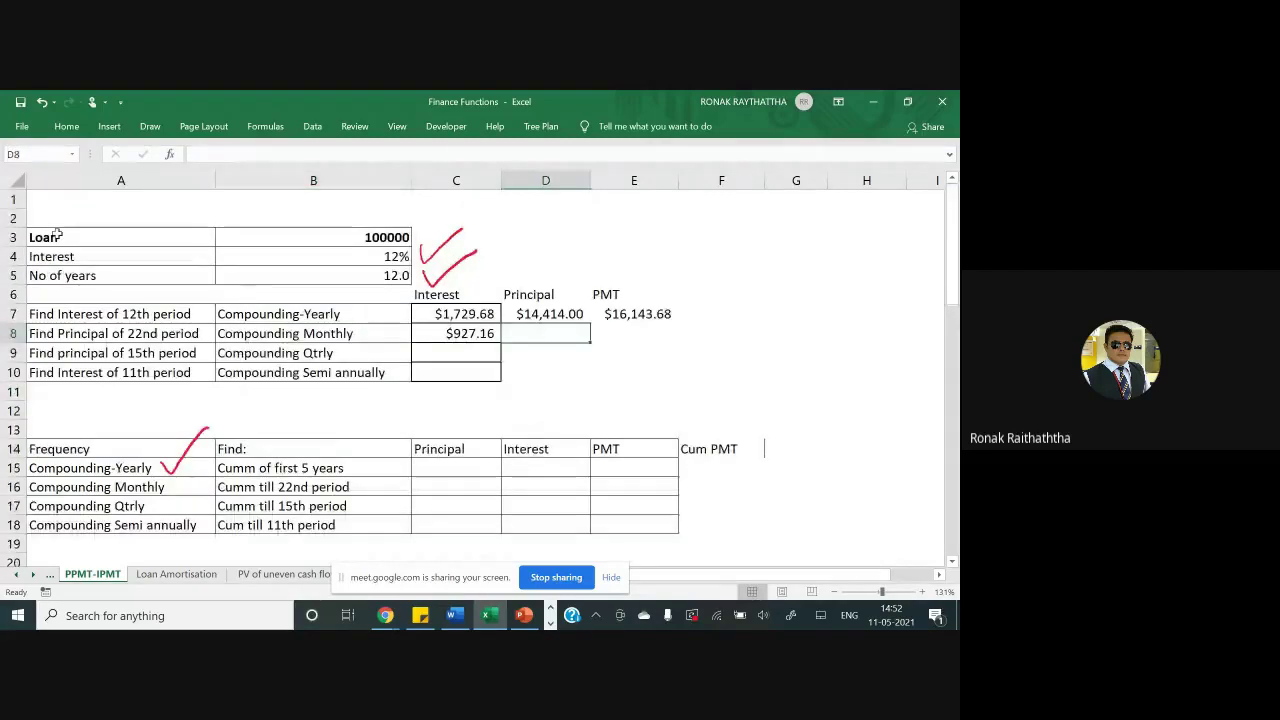
{"action": "left_click", "coordinate": [58, 235]}
{"action": "key", "text": "ctrl+a"}
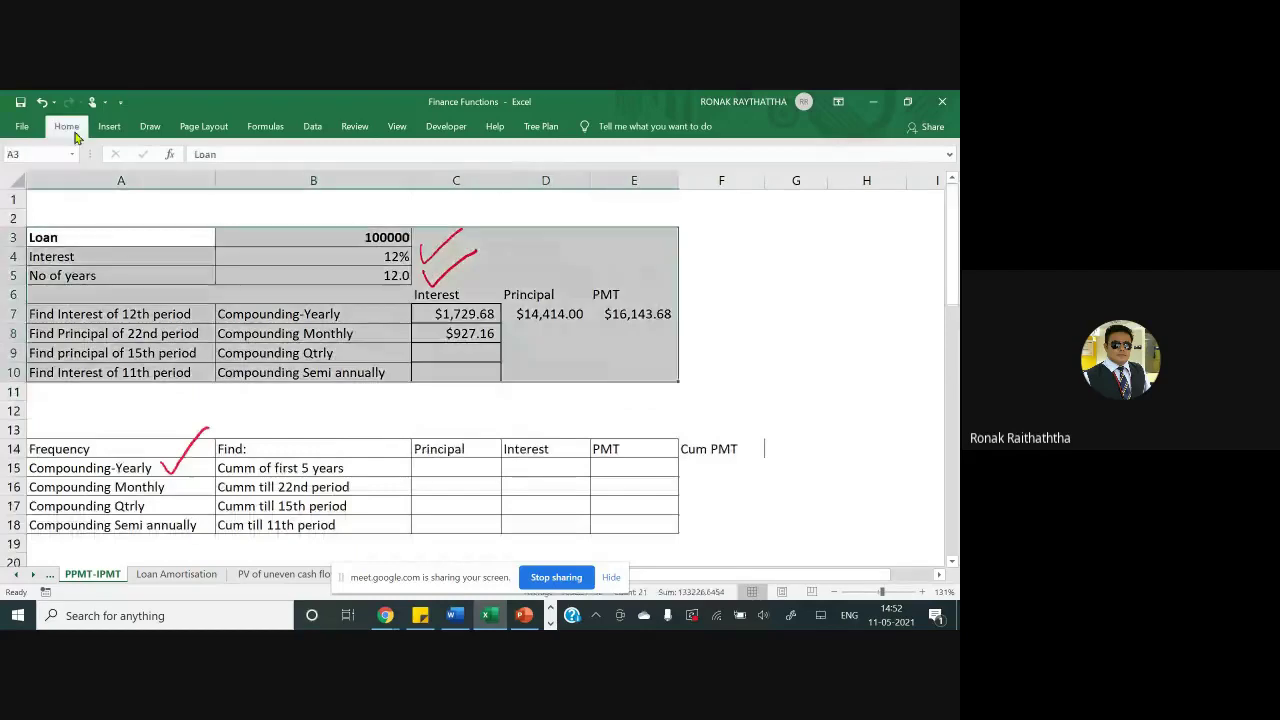
{"action": "left_click", "coordinate": [66, 127]}
{"action": "left_click", "coordinate": [174, 177]}
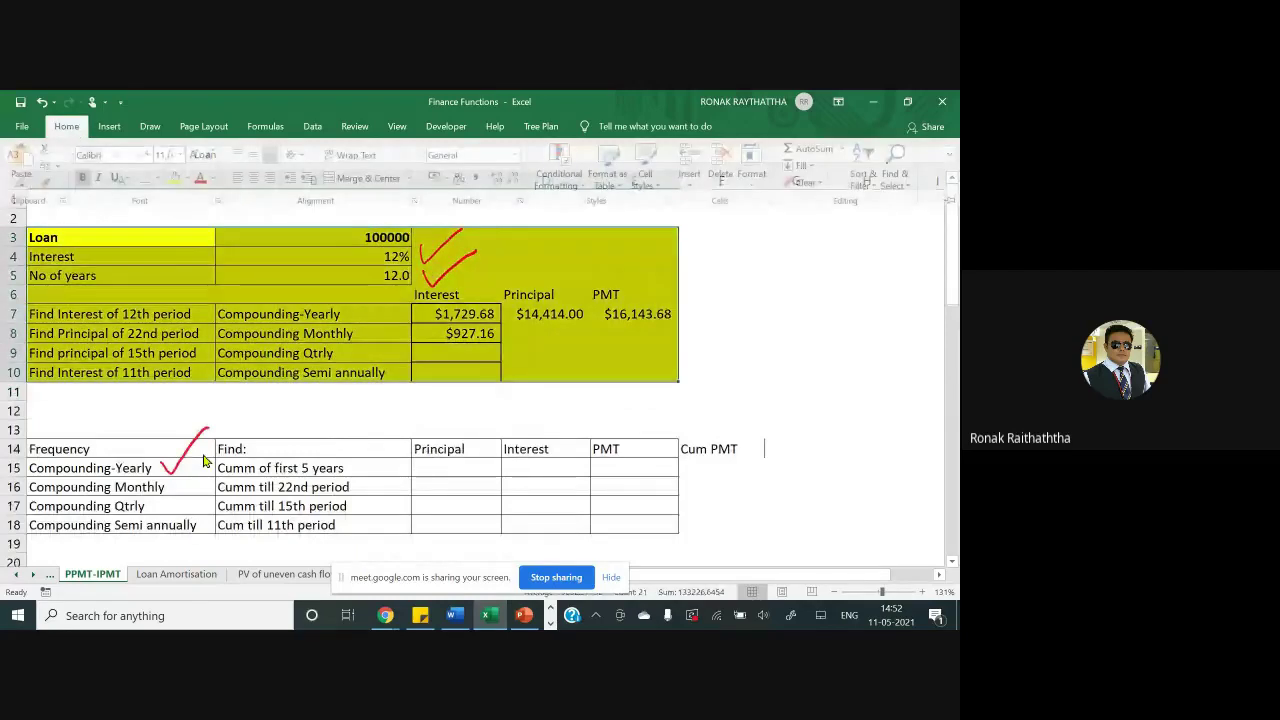
{"action": "left_click", "coordinate": [239, 410]}
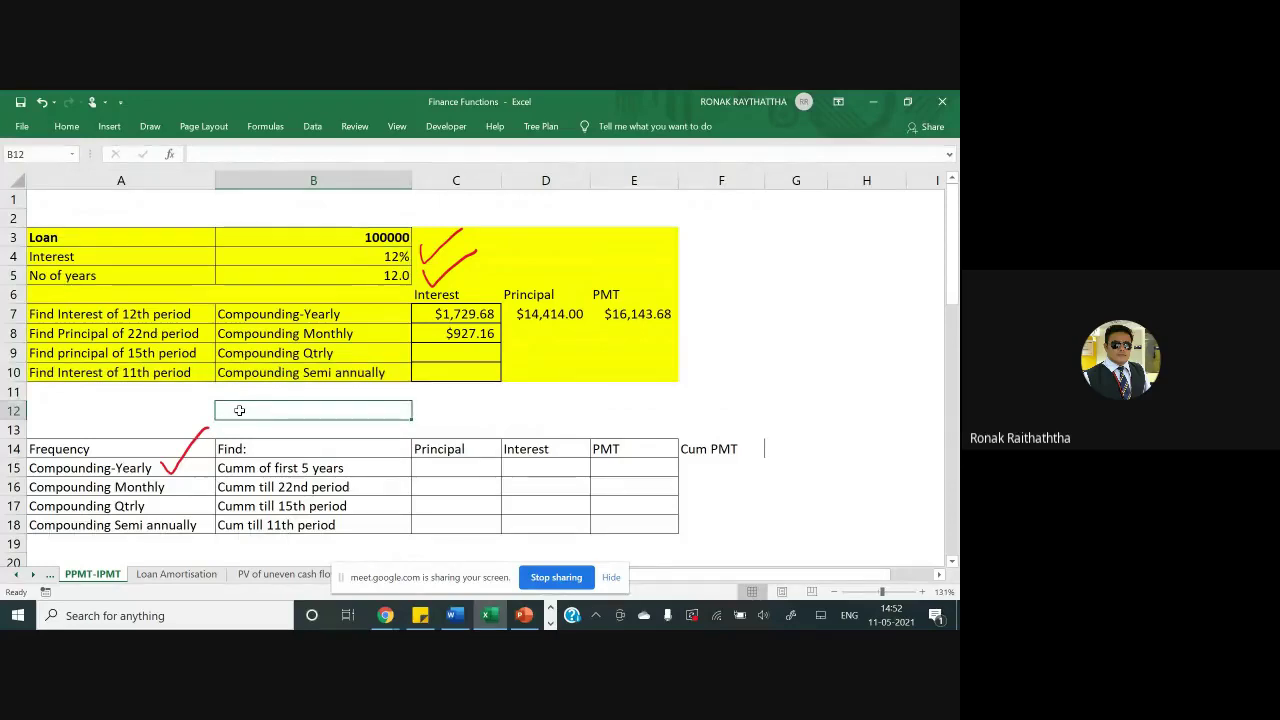
- Review the empty answer cells C15:E18, the 100000 loan and 12% rate, ending on C15
{"action": "scroll", "coordinate": [241, 416], "scroll_direction": "down", "scroll_amount": 2}
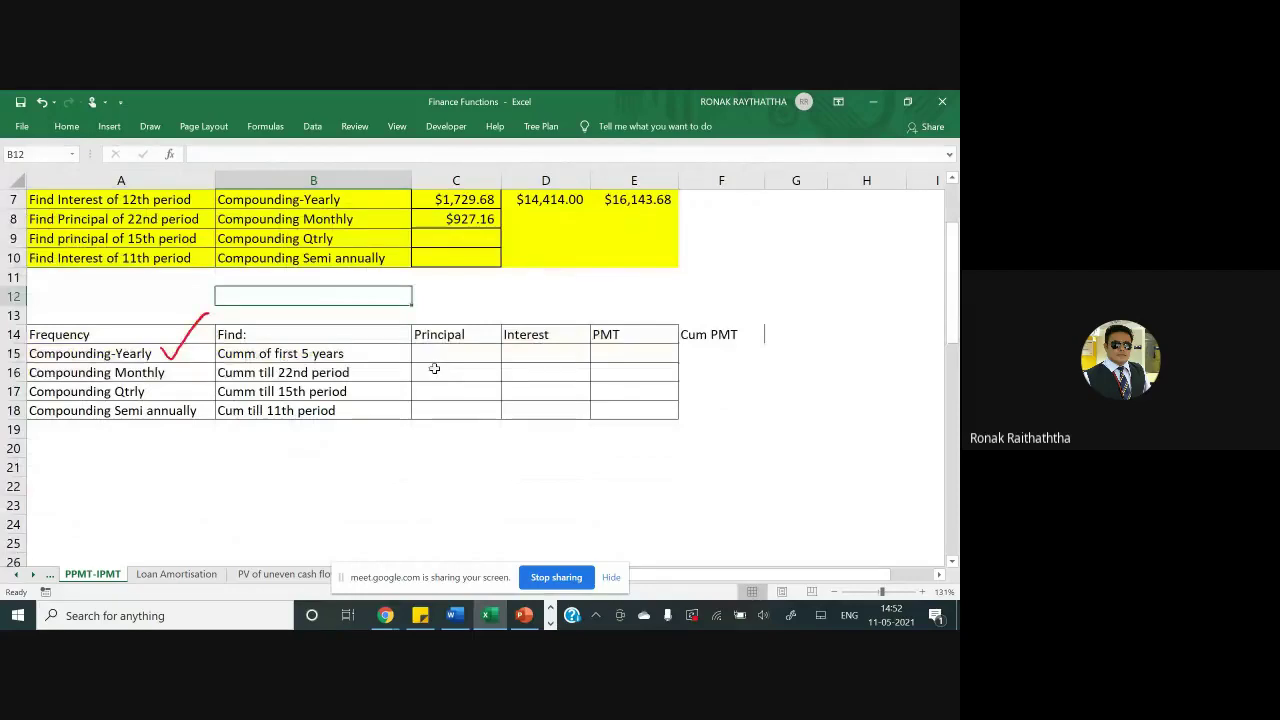
{"action": "left_click_drag", "start_coordinate": [431, 357], "coordinate": [592, 405]}
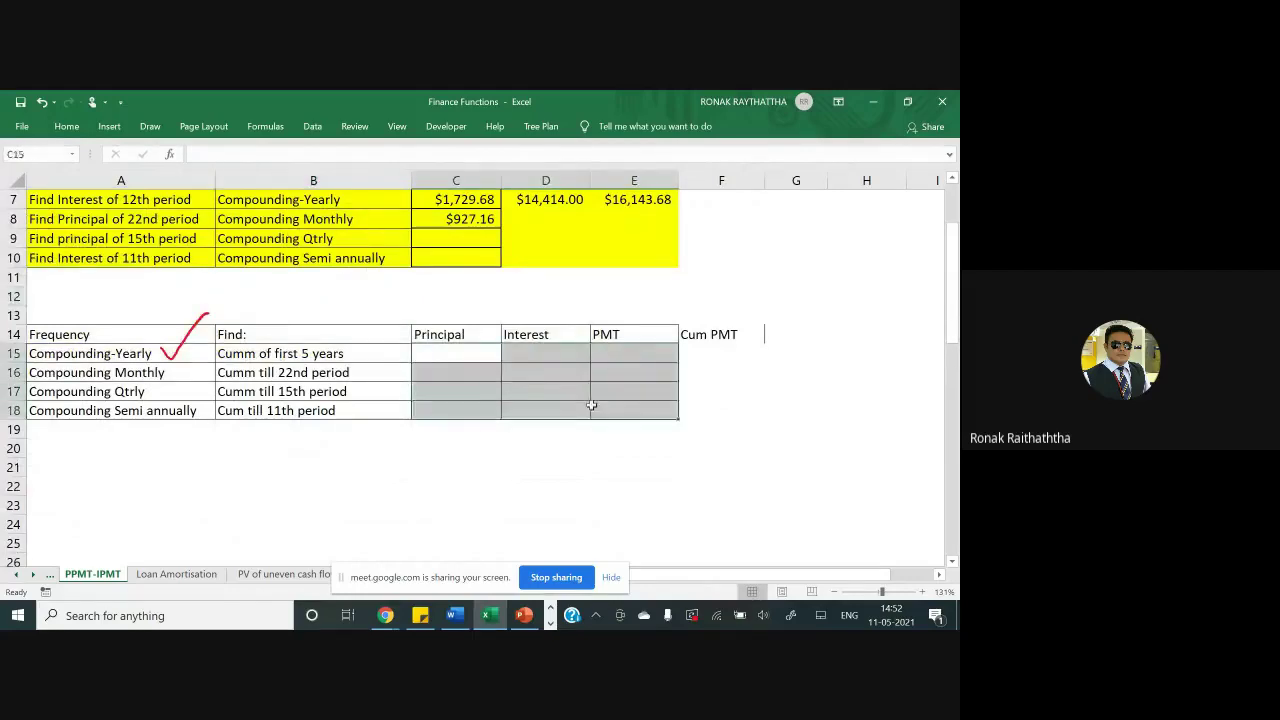
{"action": "left_click", "coordinate": [486, 347]}
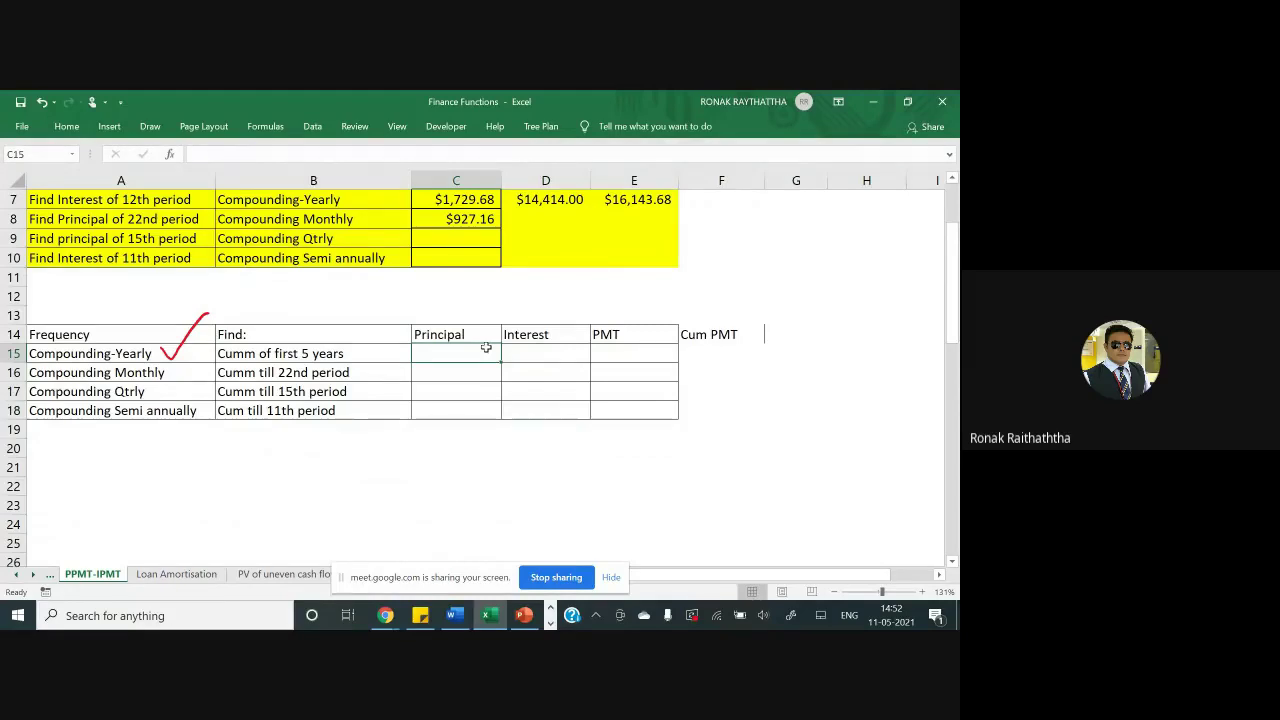
{"action": "scroll", "coordinate": [350, 396], "scroll_direction": "up", "scroll_amount": 2}
{"action": "left_click", "coordinate": [363, 262]}
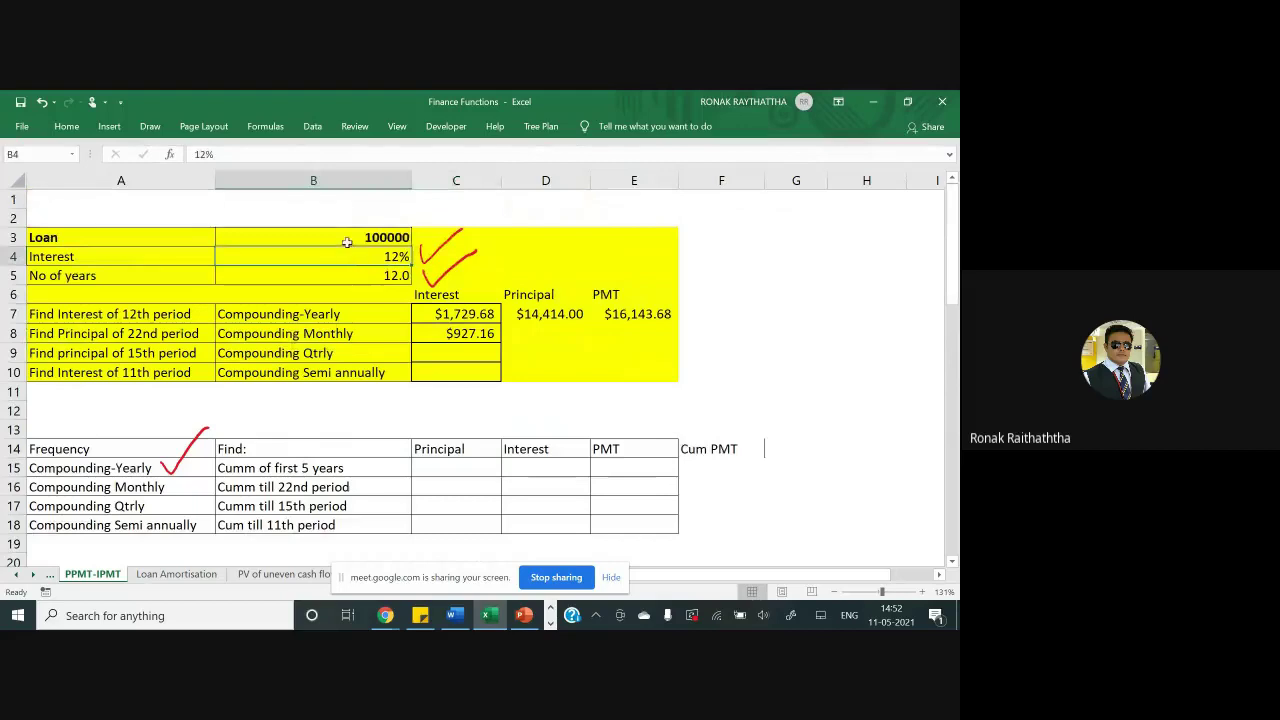
{"action": "left_click", "coordinate": [347, 242]}
{"action": "scroll", "coordinate": [352, 333], "scroll_direction": "down", "scroll_amount": 2}
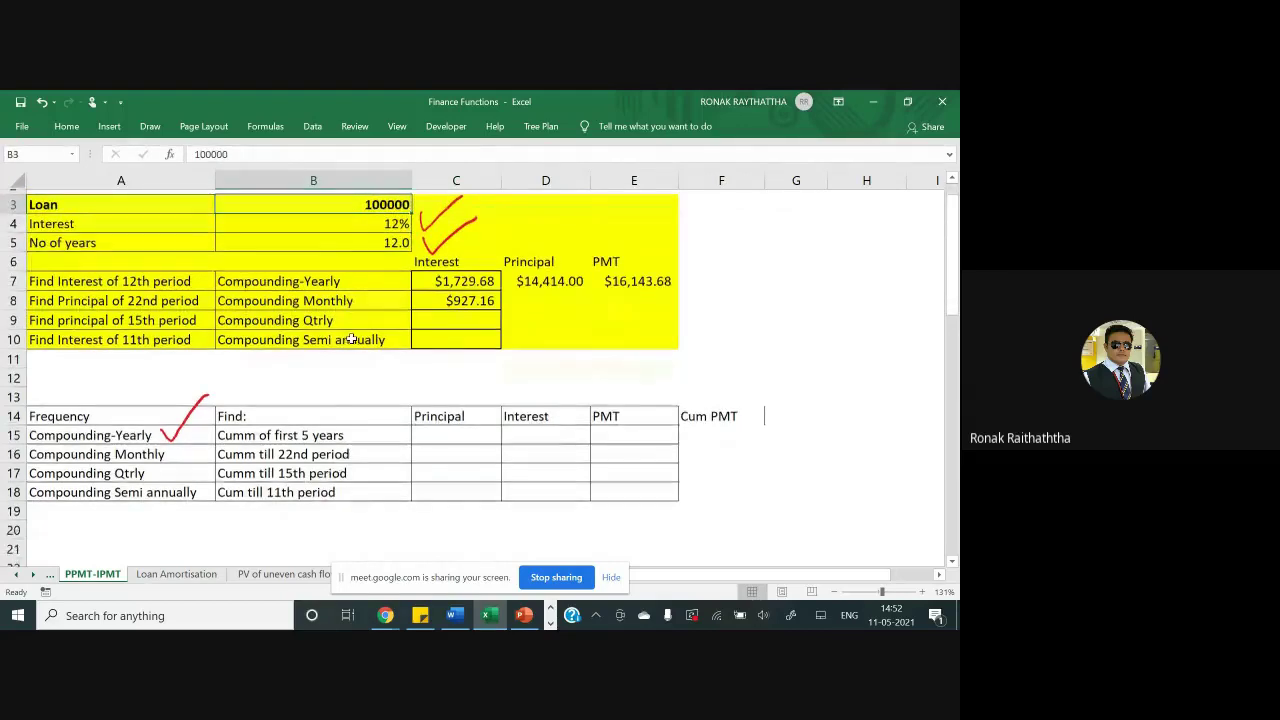
{"action": "left_click", "coordinate": [455, 352]}
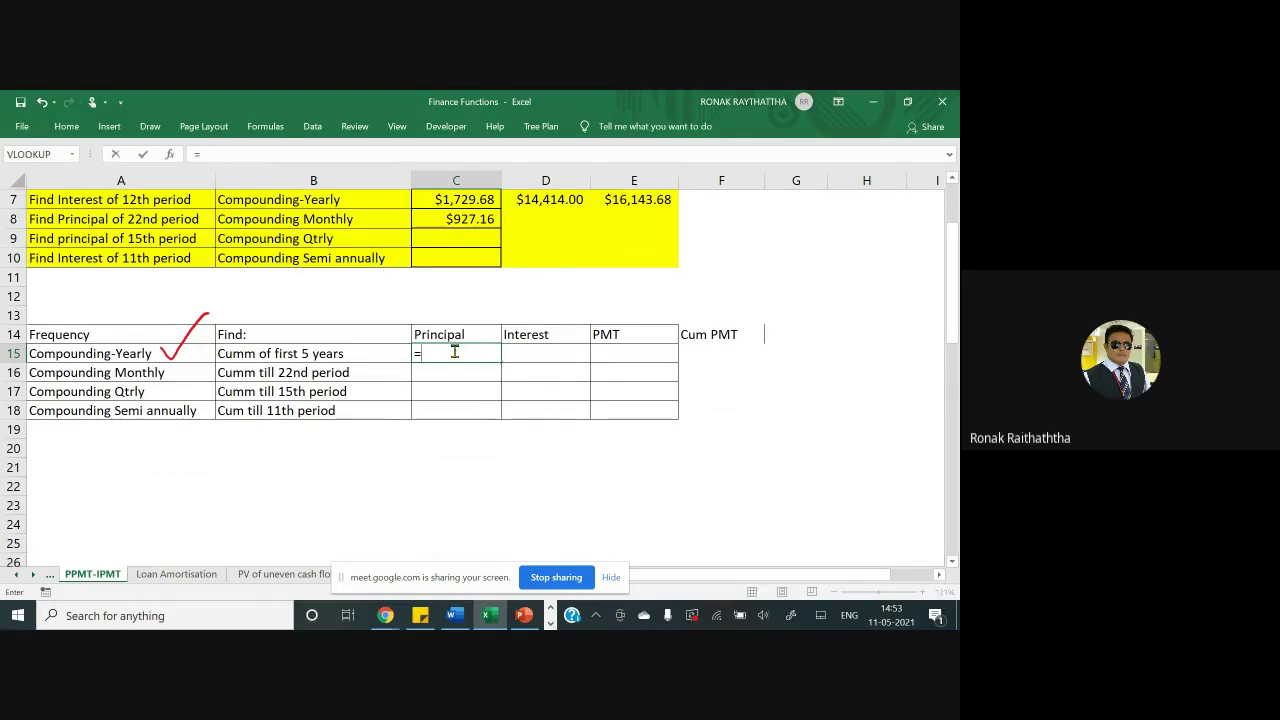
- Launch Windows Magnifier by searching 'magni' from the taskbar
{"action": "left_click", "coordinate": [214, 620]}
{"action": "type", "text": "magni"}
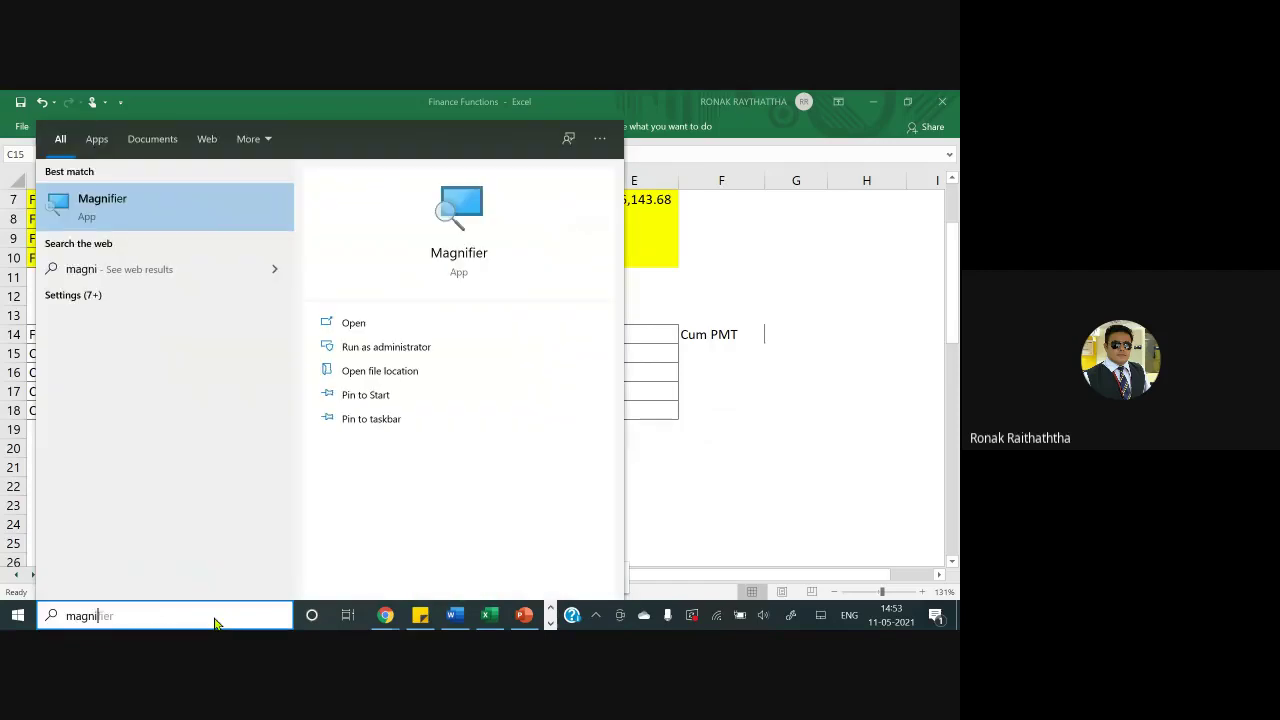
{"action": "left_click", "coordinate": [103, 204]}
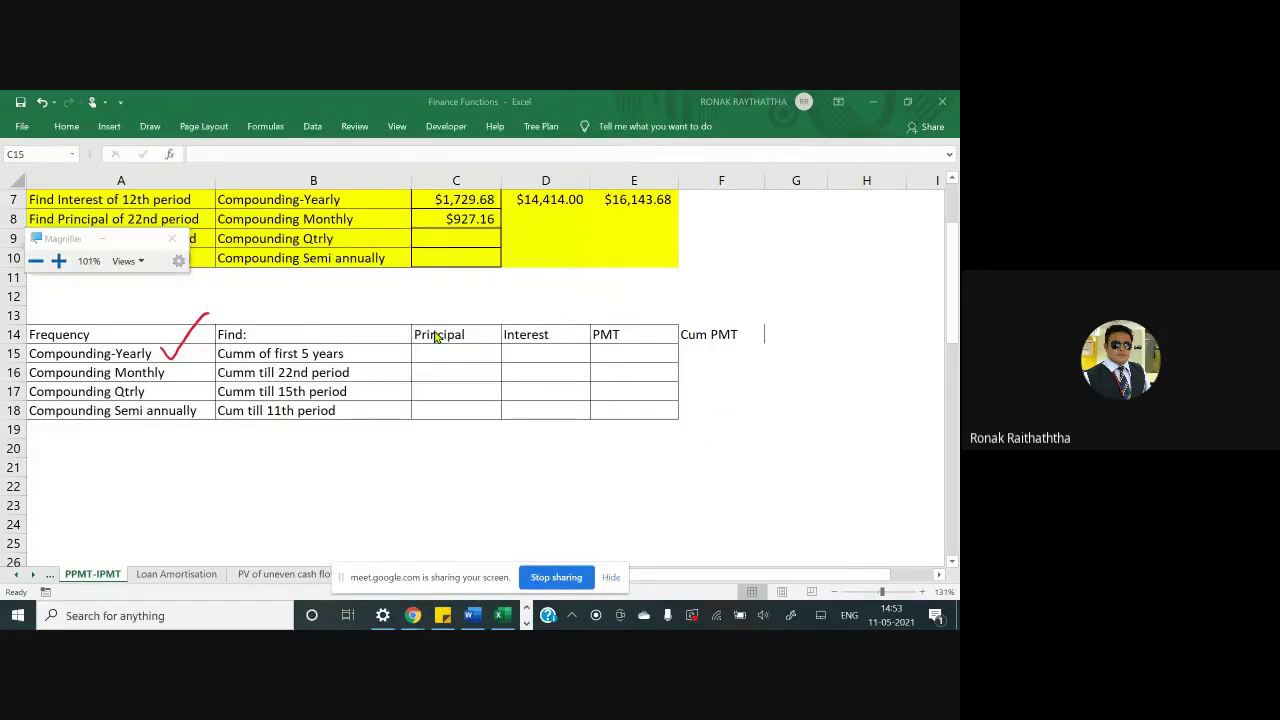
- Enter =CUMPRINC(12%,12,-100000,1,5,0) in the Compounding-Yearly Principal cell, which returns #NUM!
{"action": "type", "text": "="}
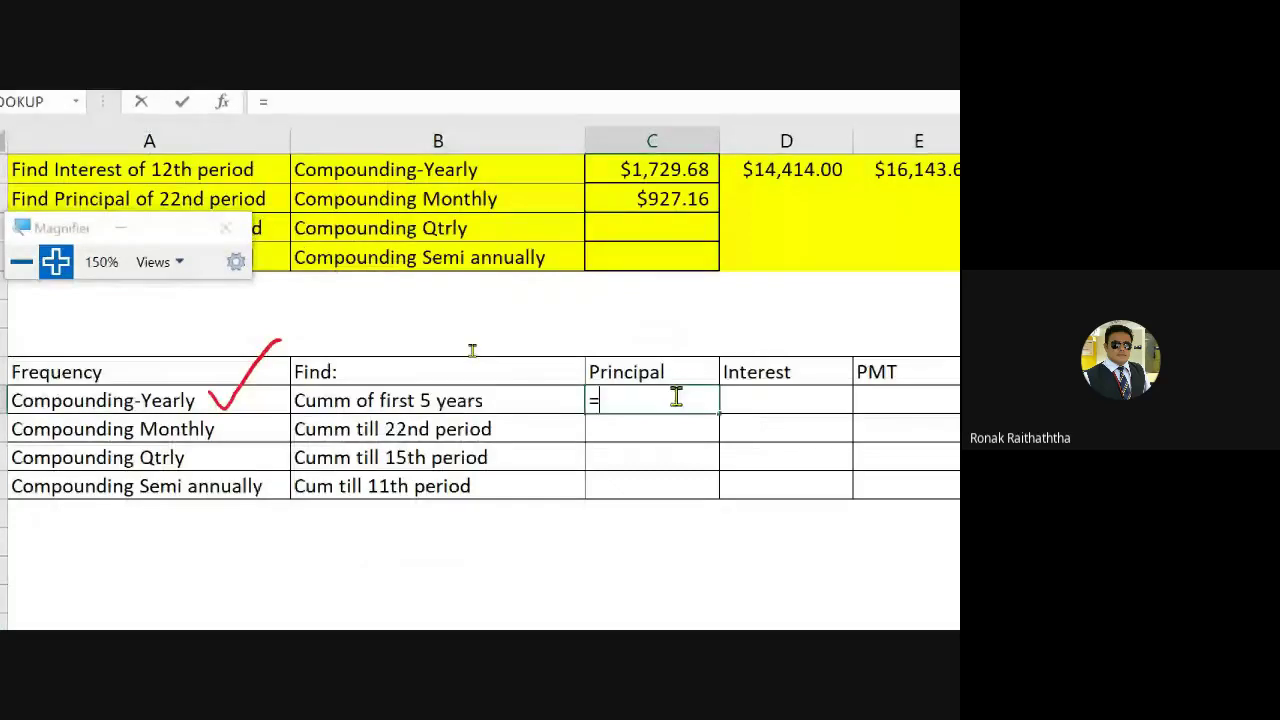
{"action": "type", "text": "cum"}
{"action": "key", "text": "Down"}
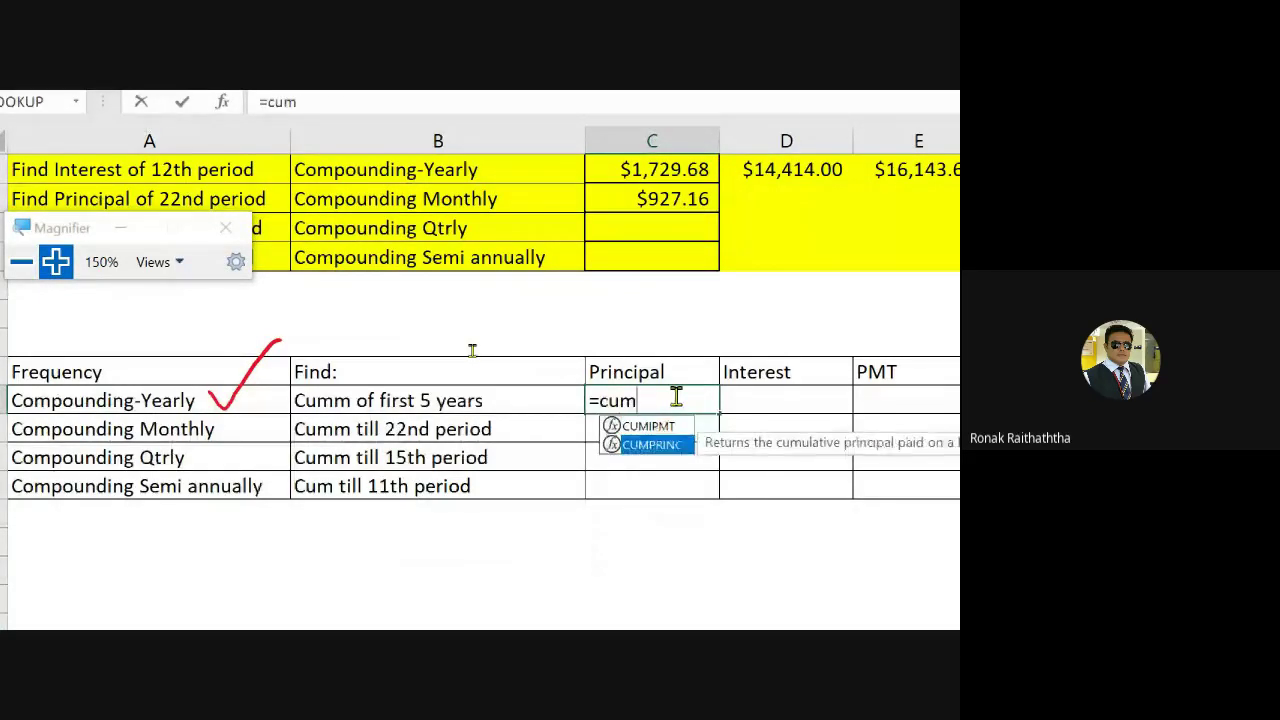
{"action": "key", "text": "Tab"}
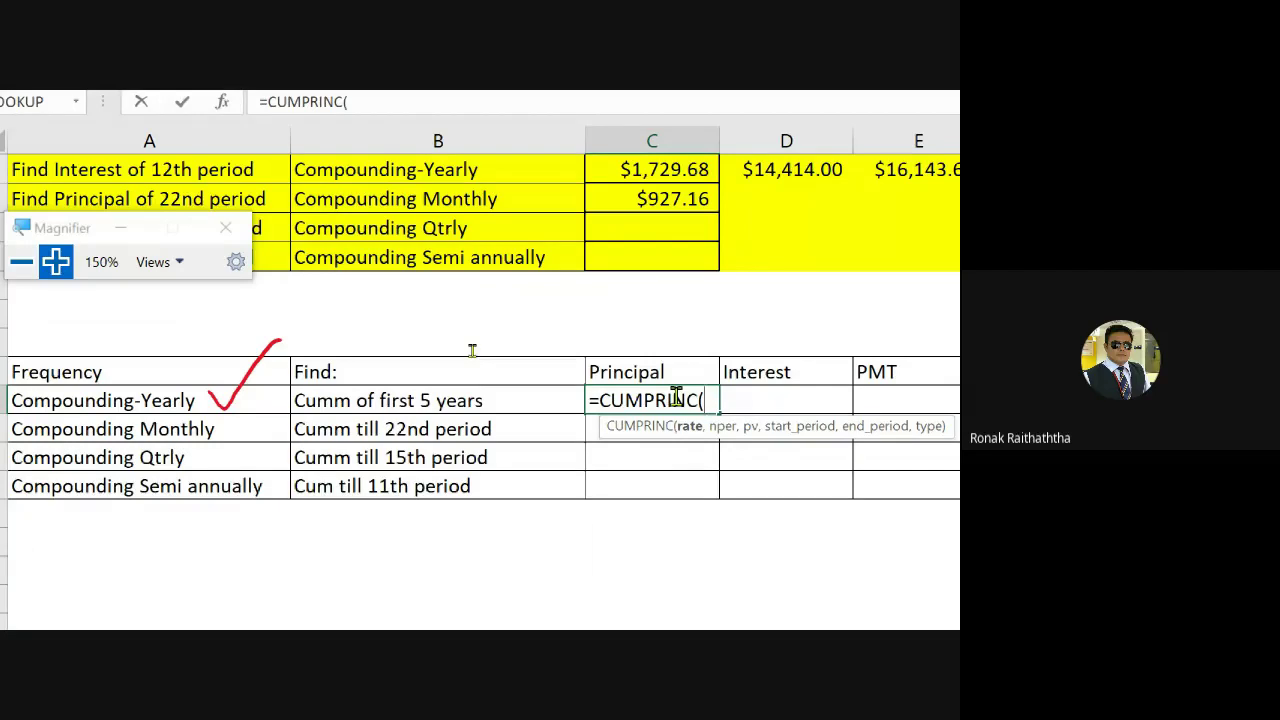
{"action": "type", "text": "12"}
{"action": "type", "text": "%"}
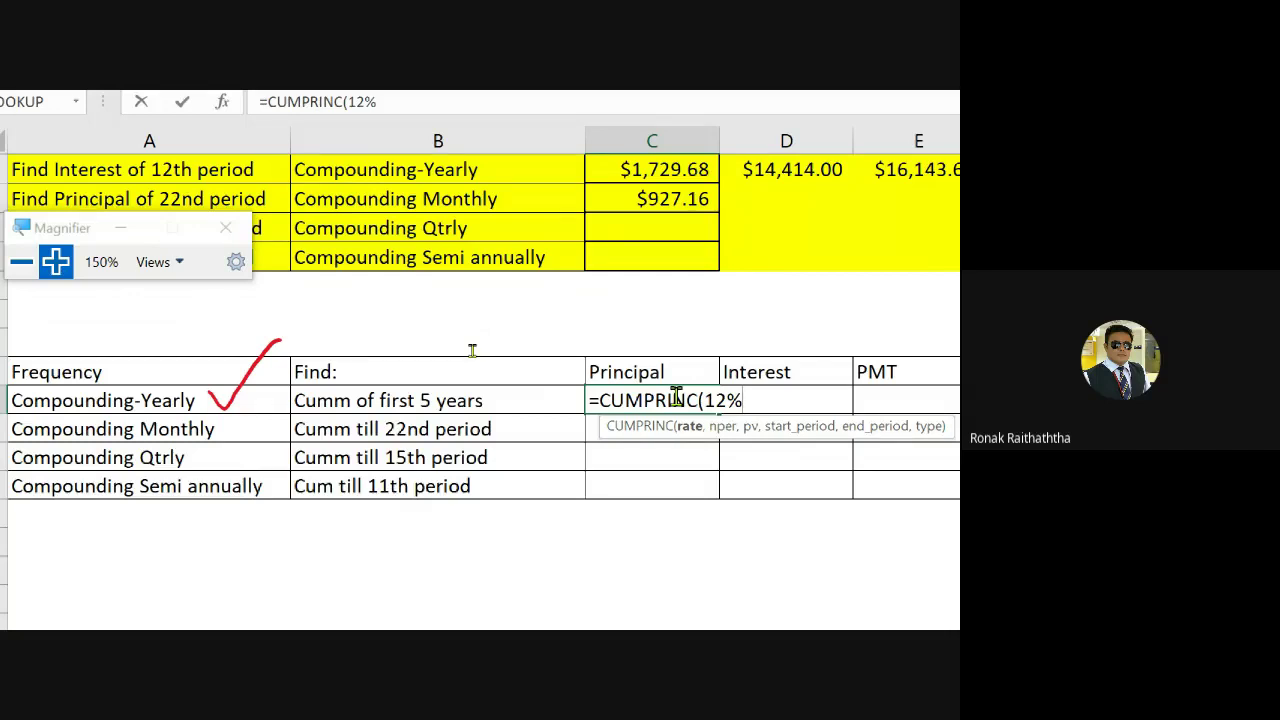
{"action": "type", "text": ","}
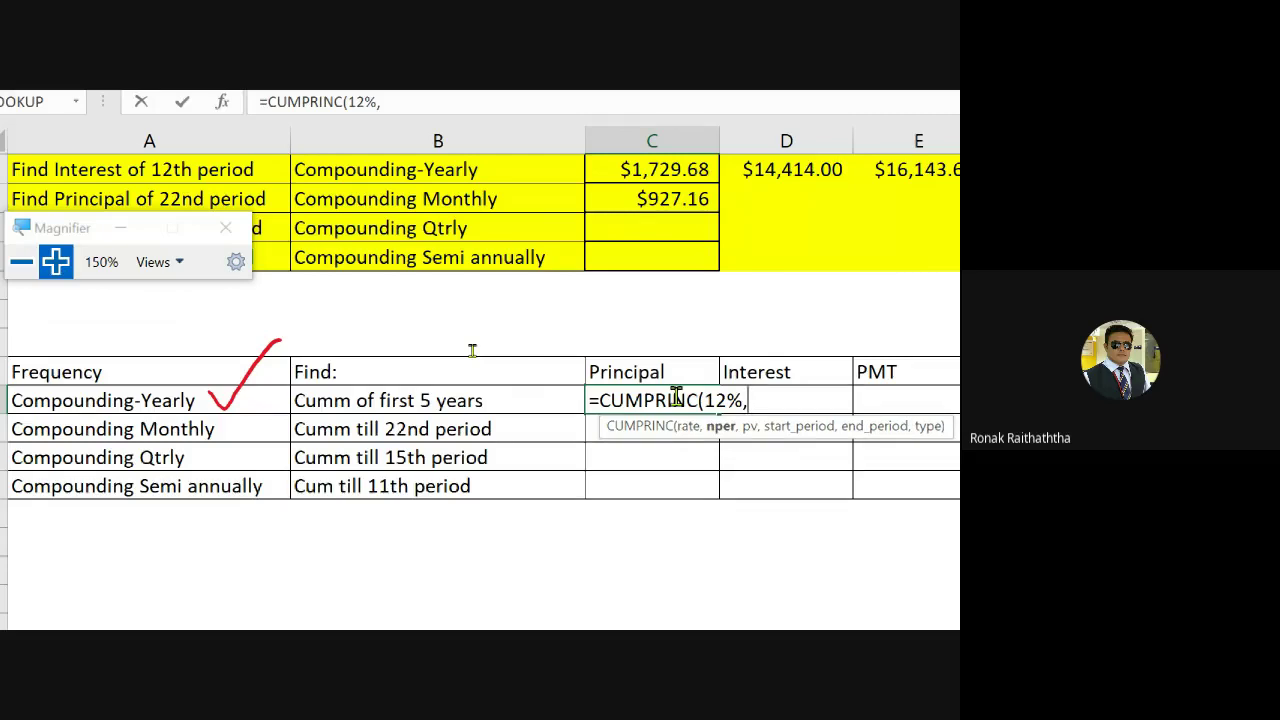
{"action": "type", "text": "12"}
{"action": "type", "text": ","}
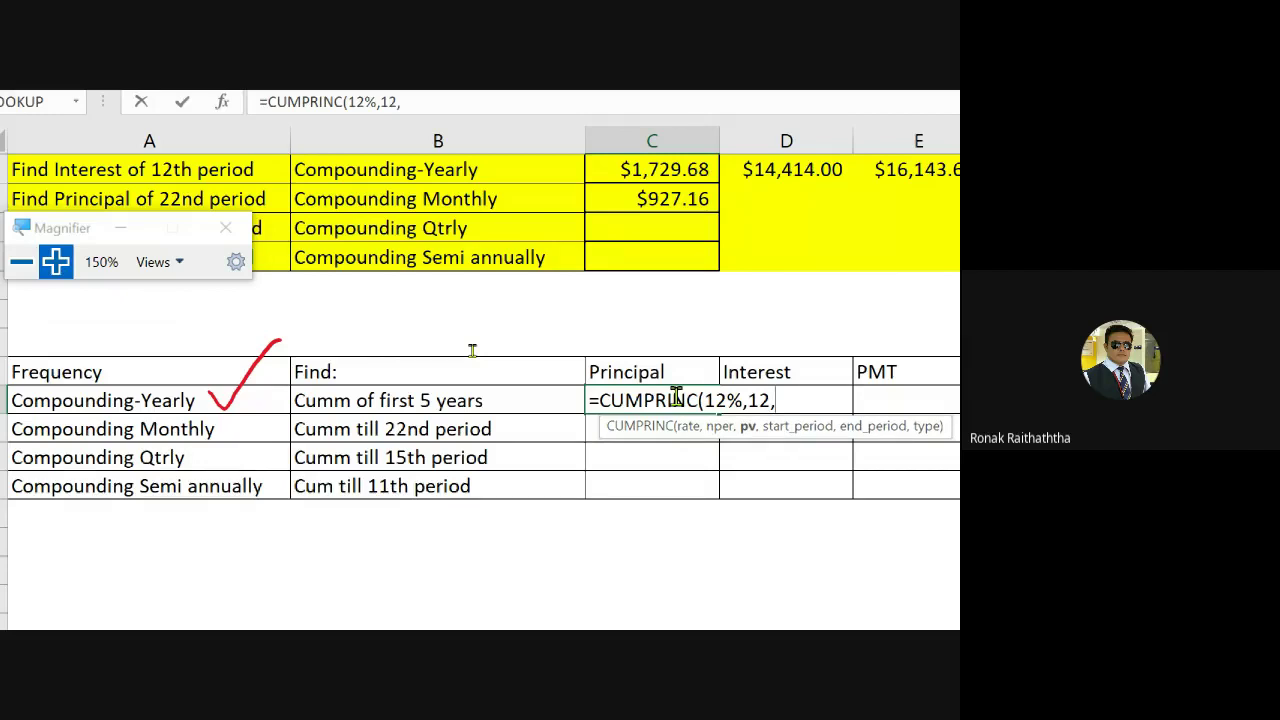
{"action": "type", "text": "-"}
{"action": "type", "text": "100000"}
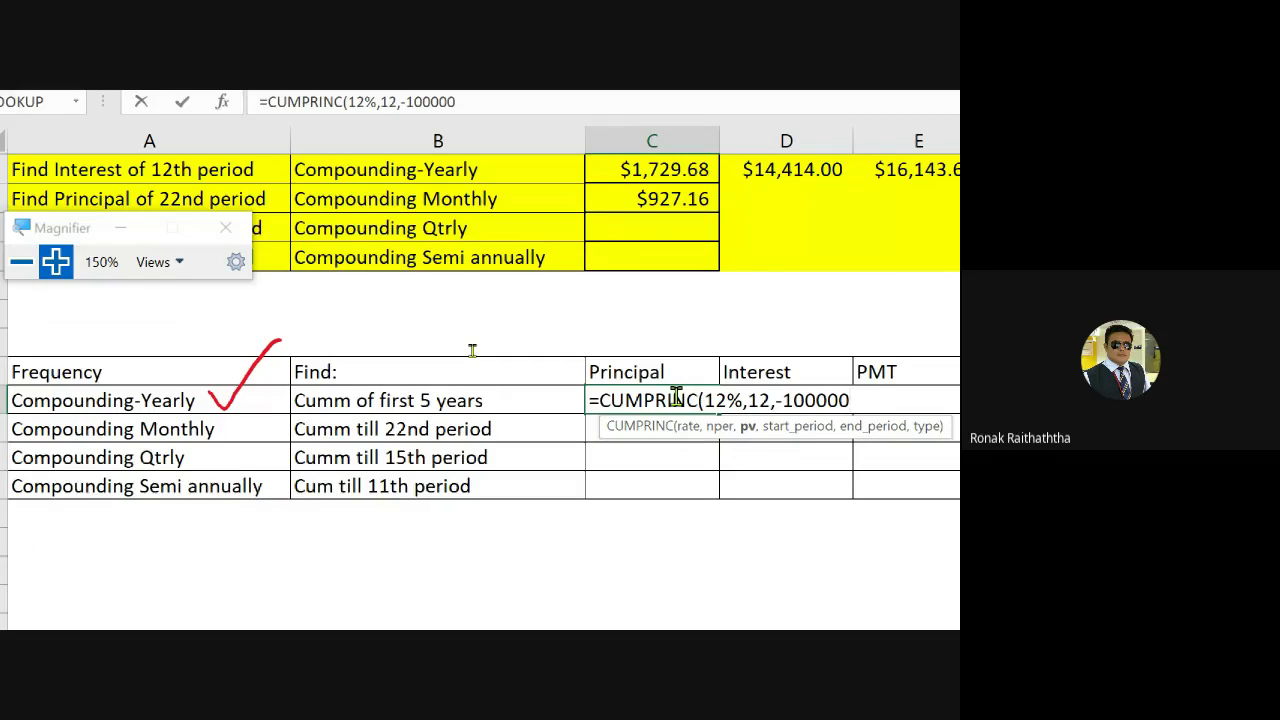
{"action": "type", "text": ","}
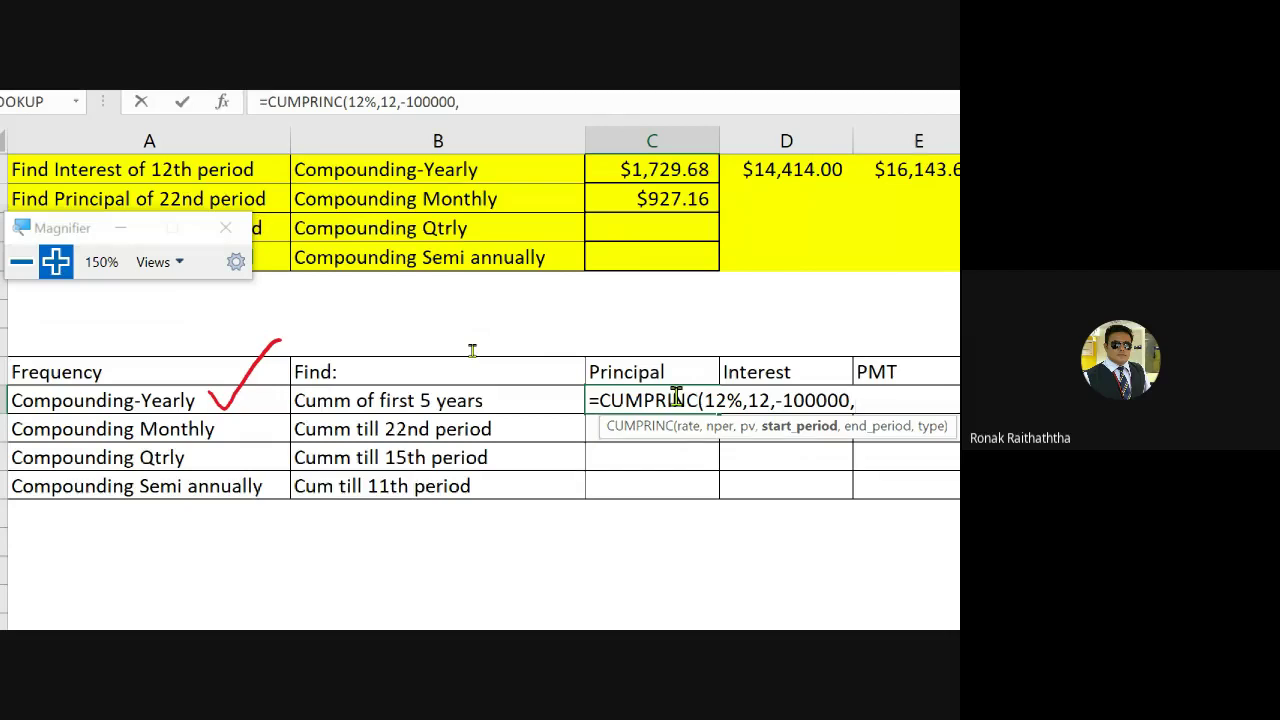
{"action": "type", "text": "1"}
{"action": "type", "text": ","}
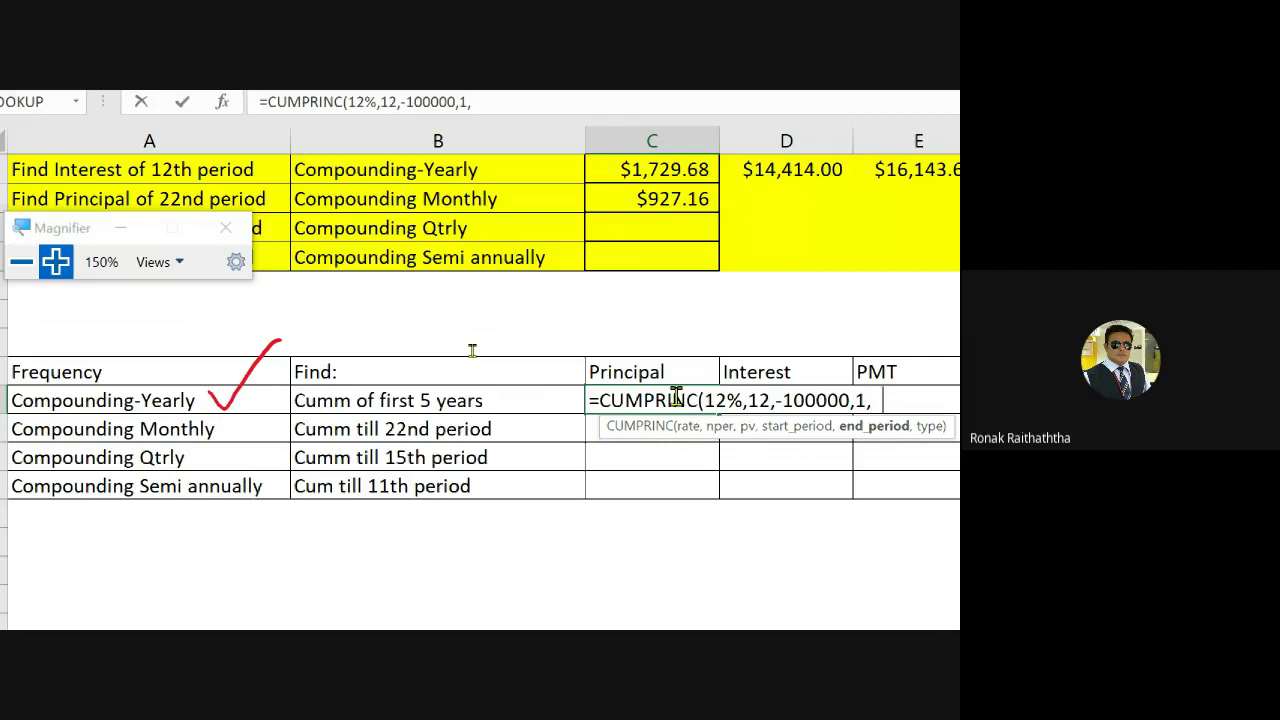
{"action": "type", "text": "5"}
{"action": "type", "text": ","}
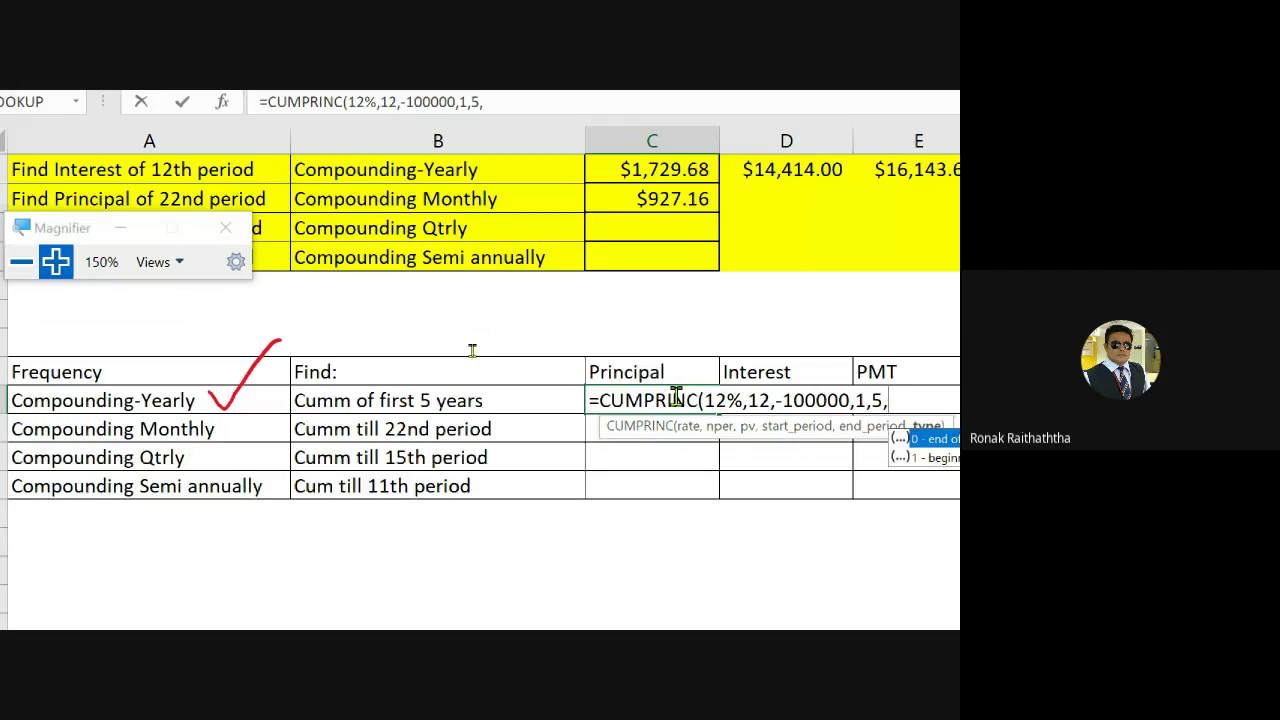
{"action": "type", "text": "0)"}
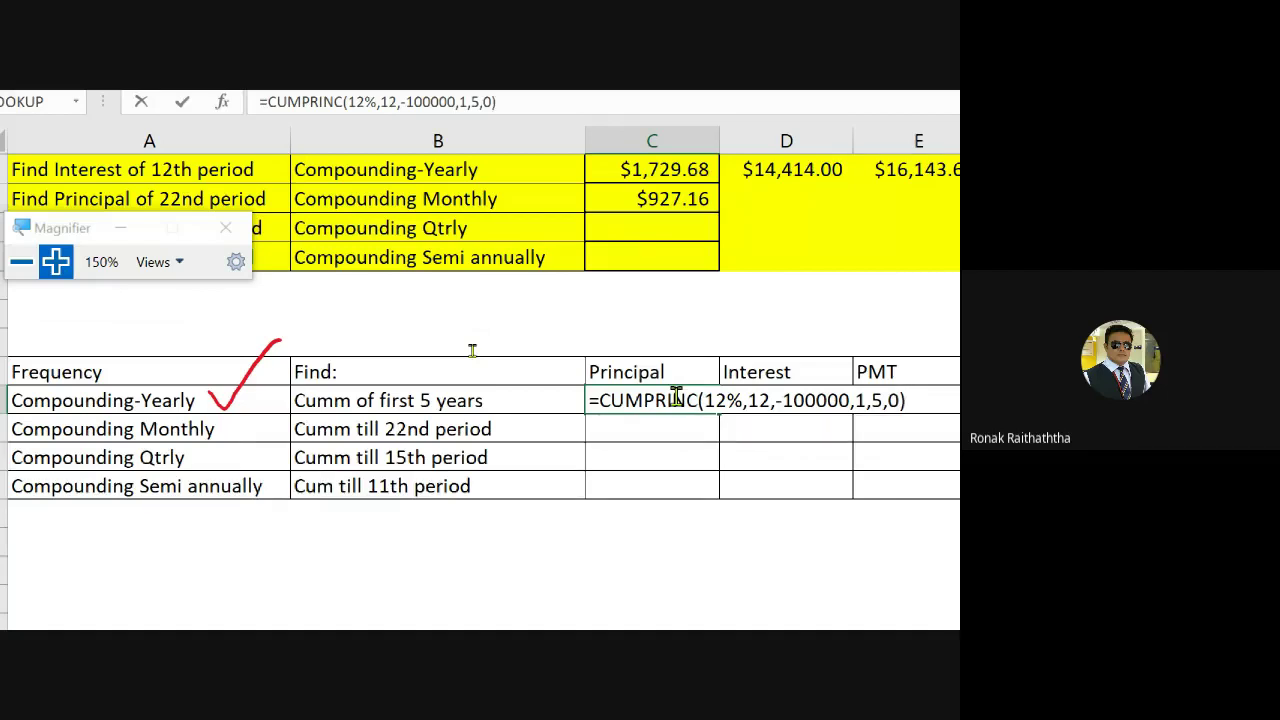
{"action": "key", "text": "Return"}
{"action": "left_click", "coordinate": [677, 398]}
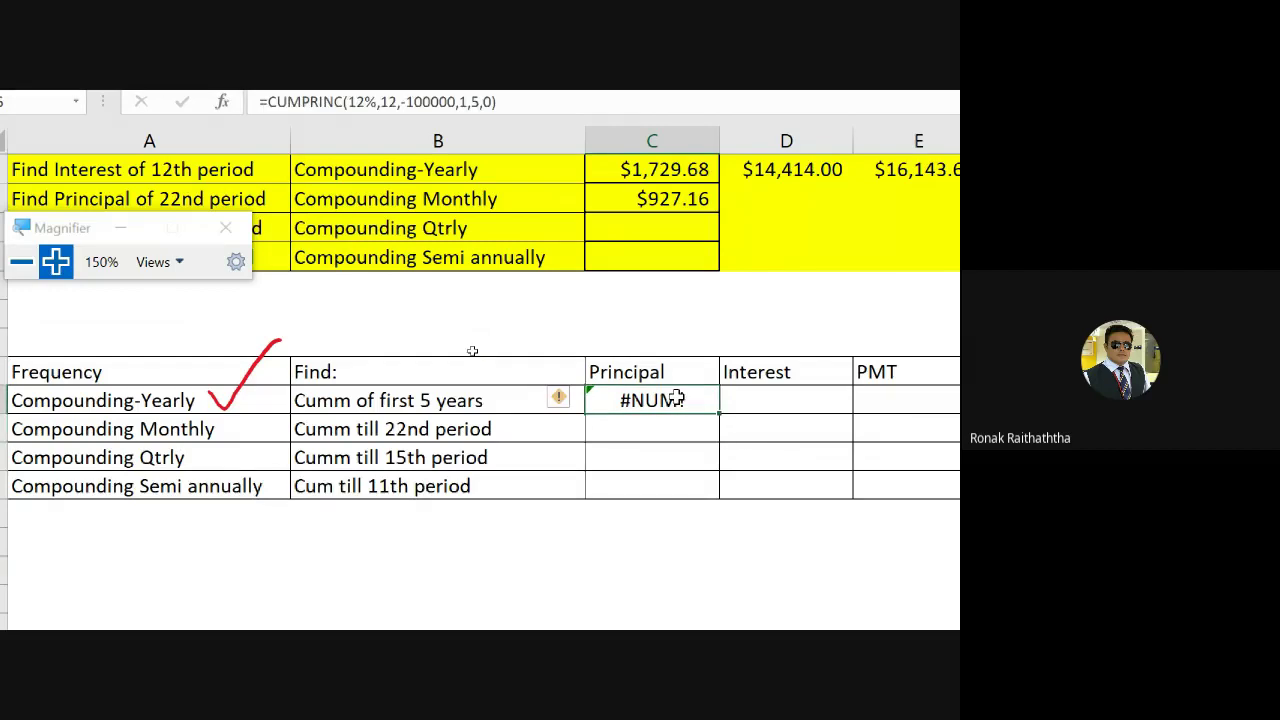
- Remove the minus before 100000 so CUMPRINC returns -26324.714
{"action": "key", "text": "F2"}
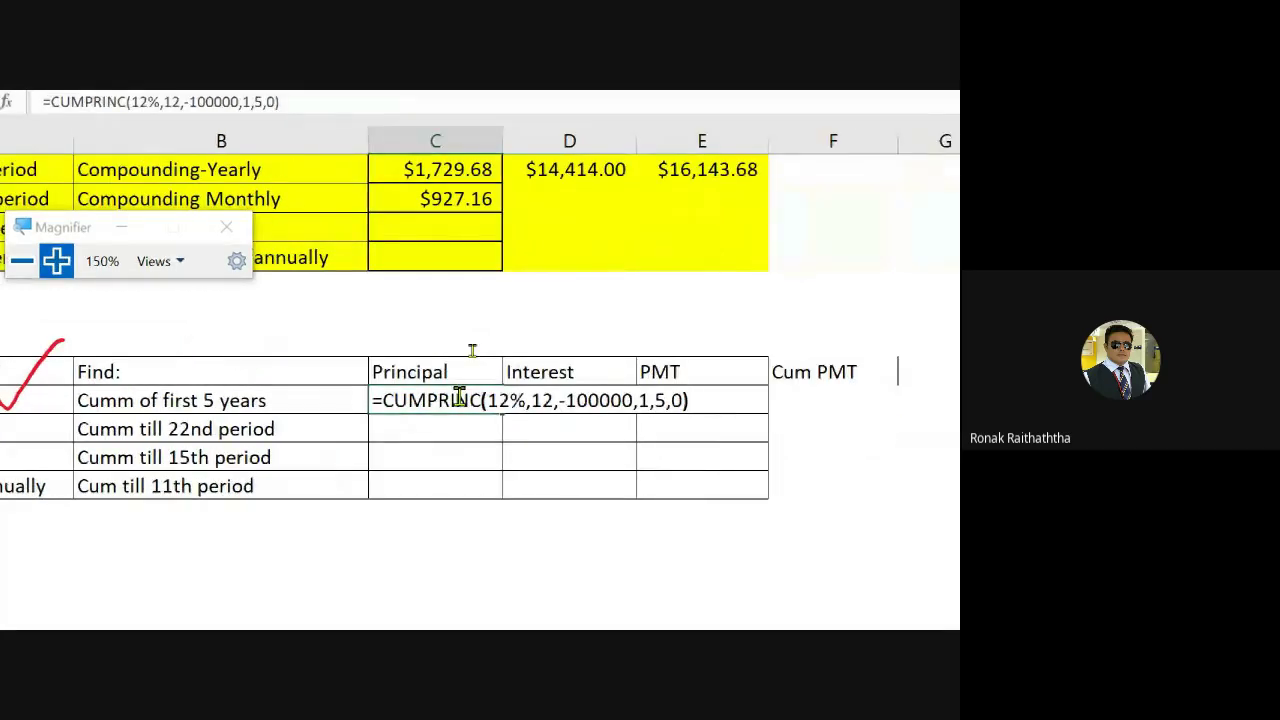
{"action": "key", "text": "Left"}
{"action": "key", "text": "Left"}
{"action": "key", "text": "Left"}
{"action": "key", "text": "Left"}
{"action": "key", "text": "Left"}
{"action": "key", "text": "Left"}
{"action": "key", "text": "Left"}
{"action": "key", "text": "Left"}
{"action": "key", "text": "Left"}
{"action": "key", "text": "Left"}
{"action": "key", "text": "Left"}
{"action": "key", "text": "Left"}
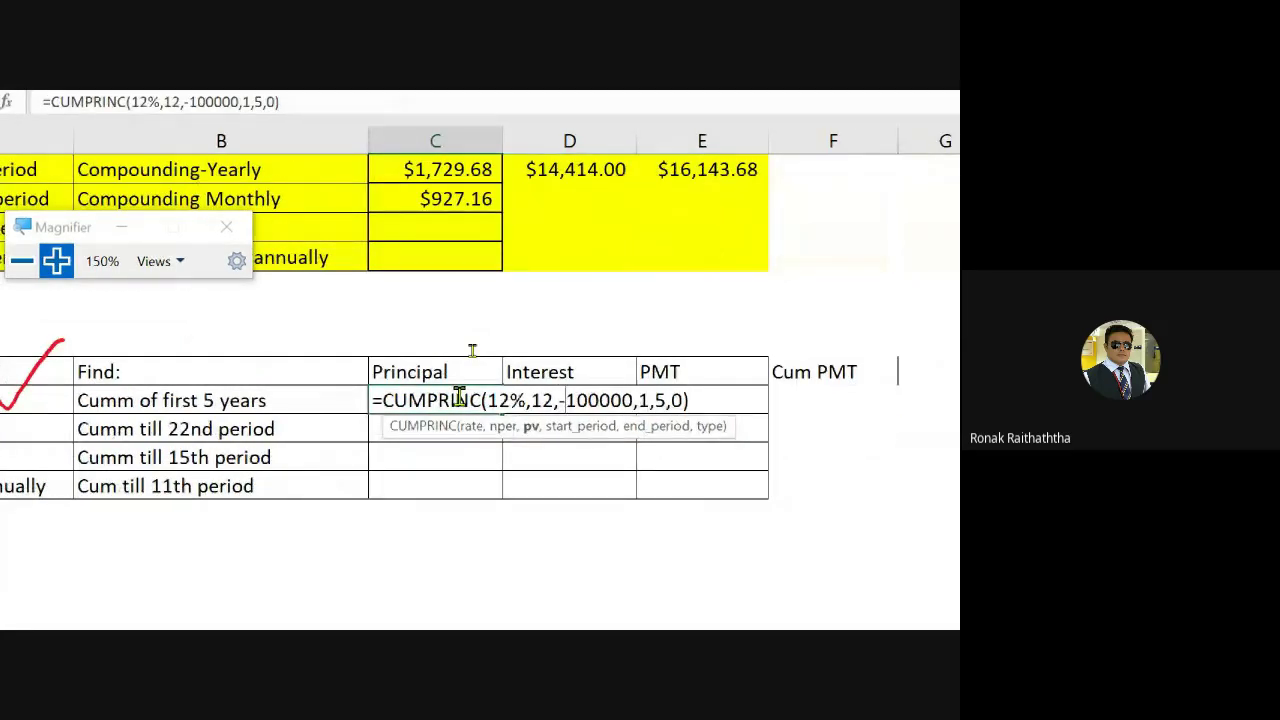
{"action": "key", "text": "BackSpace"}
{"action": "key", "text": "Return"}
{"action": "left_click", "coordinate": [459, 397]}
{"action": "key", "text": "F2"}
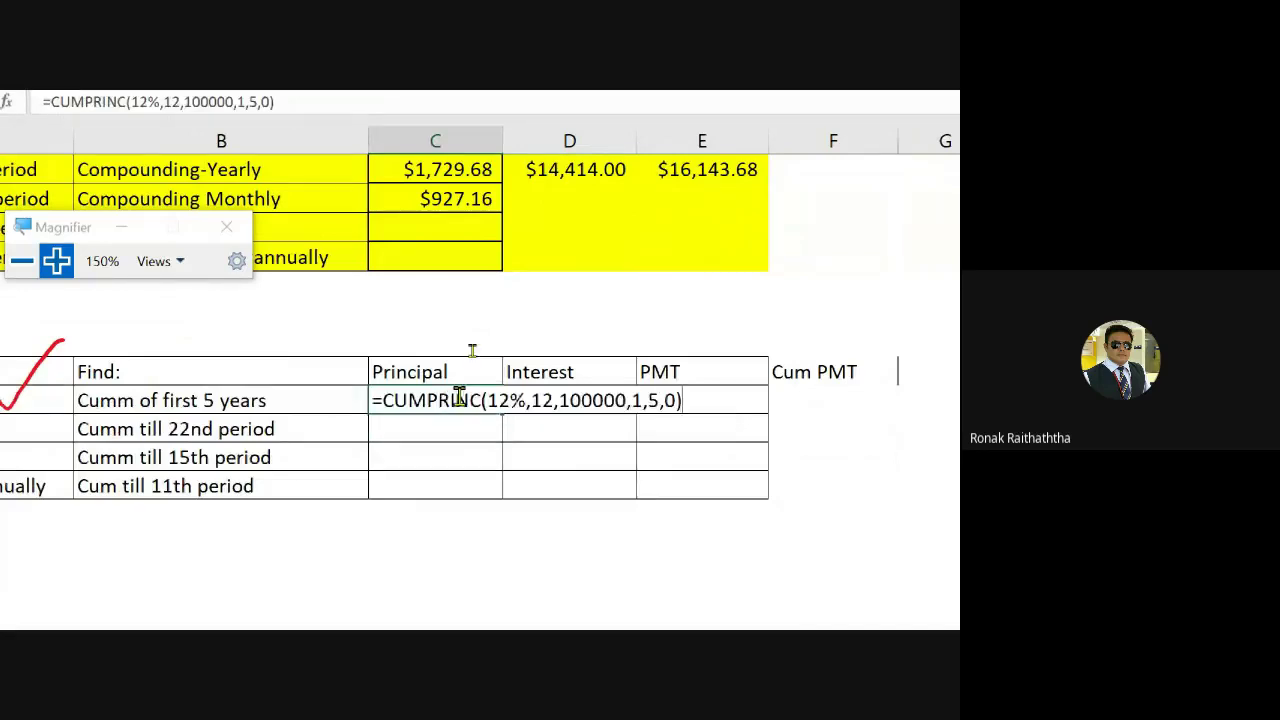
{"action": "key", "text": "Escape"}
{"action": "key", "text": "F2"}
{"action": "key", "text": "ctrl+Return"}
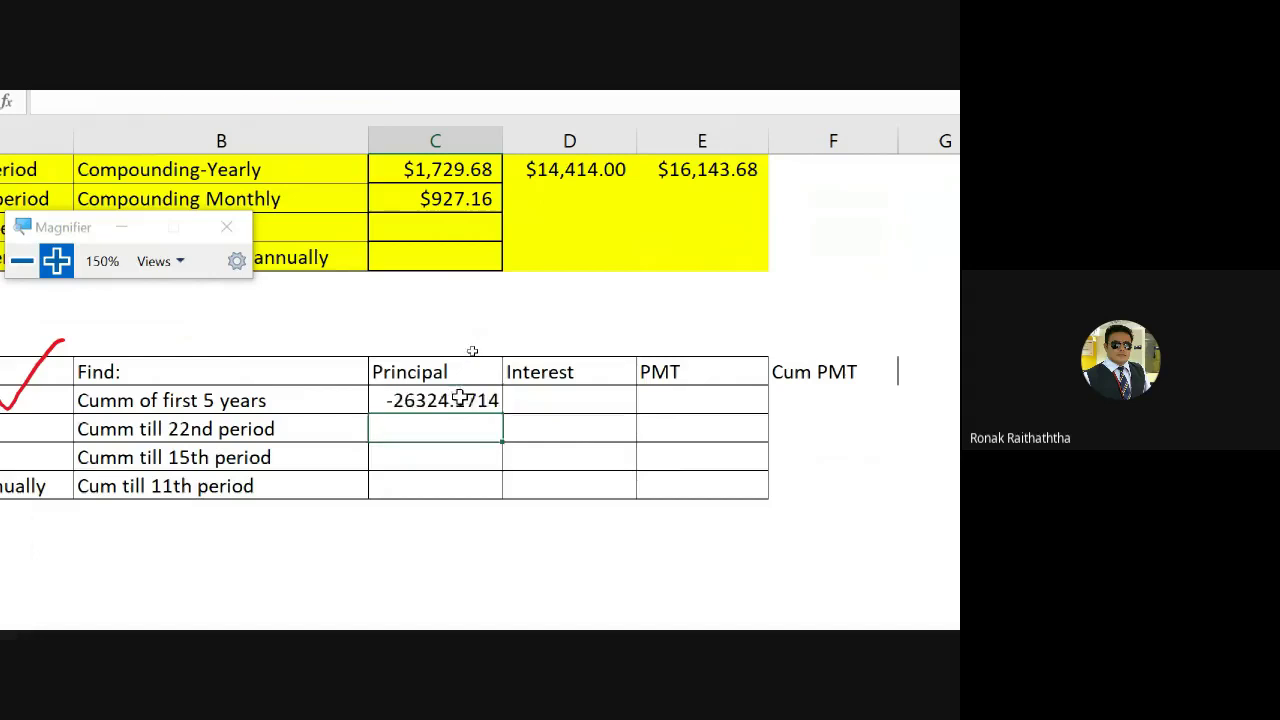
- Move the cell cursor to the Interest cell for the first 5 years
{"action": "key", "text": "Left"}
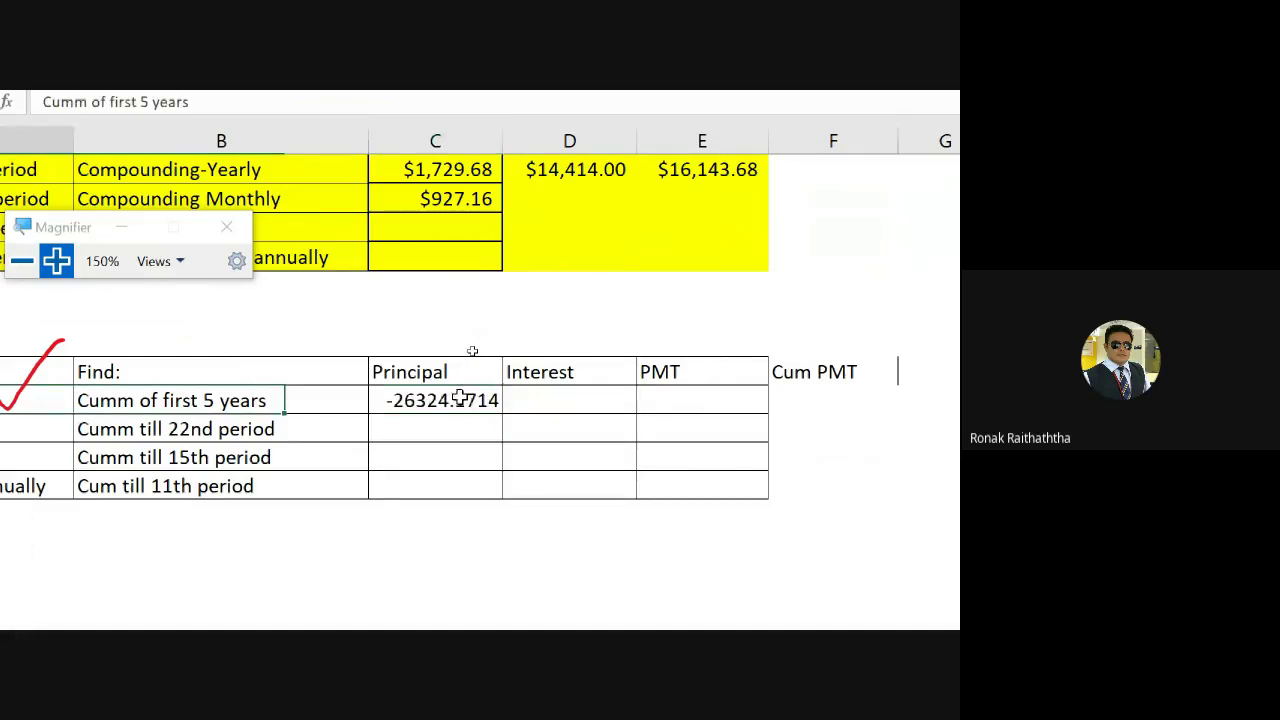
{"action": "key", "text": "Up"}
{"action": "key", "text": "Up"}
{"action": "key", "text": "Up"}
{"action": "key", "text": "Right"}
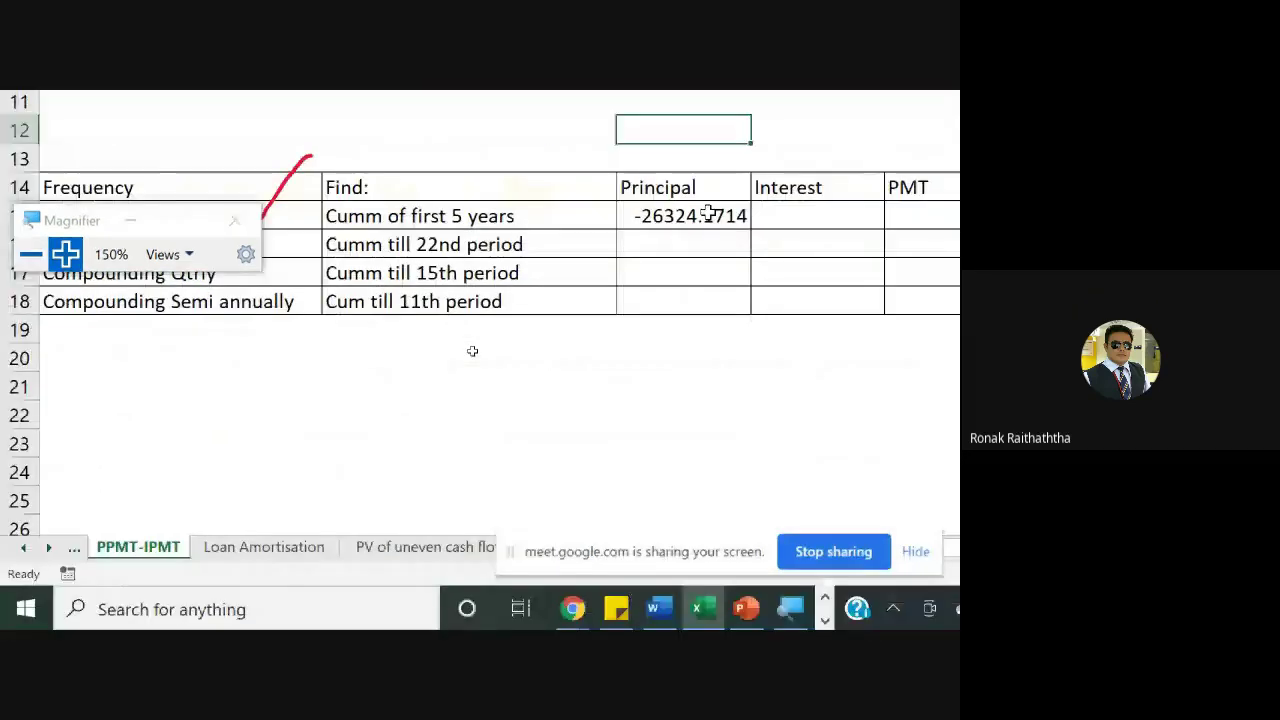
{"action": "key", "text": "Down"}
{"action": "key", "text": "Down"}
{"action": "key", "text": "Down"}
{"action": "key", "text": "Right"}
{"action": "key", "text": "Up"}
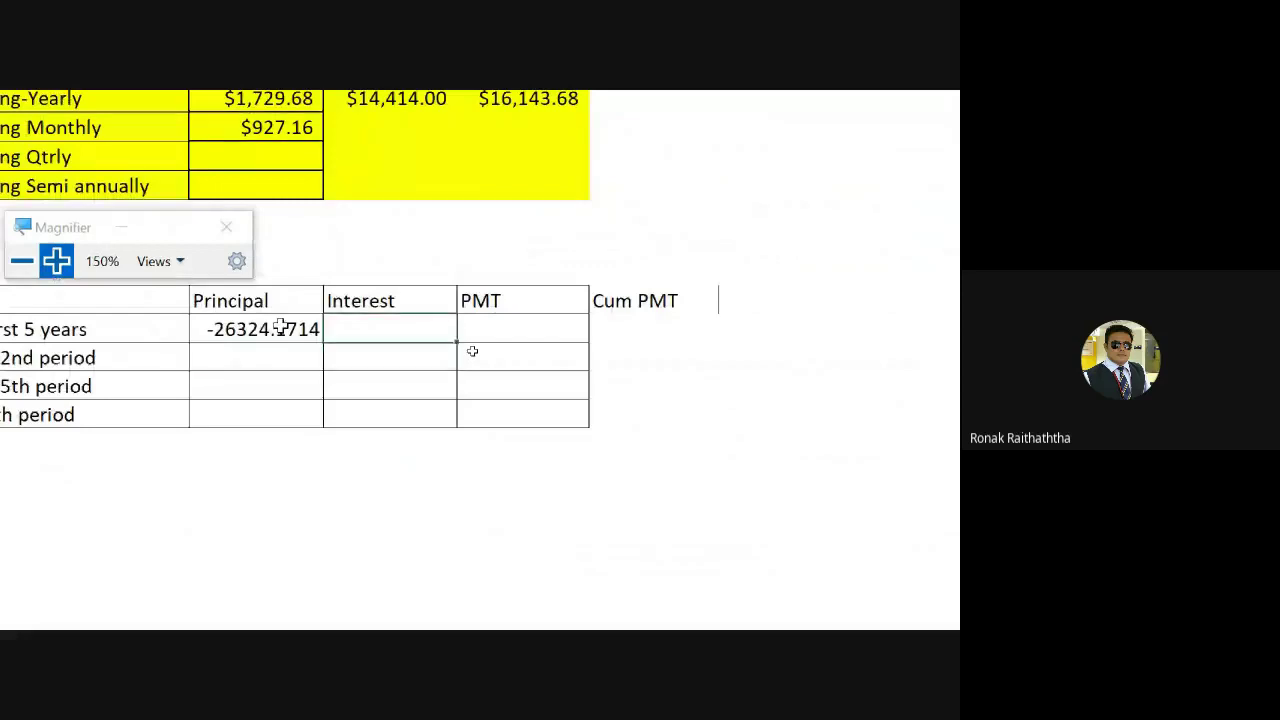
- Enter =CUMIPMT(12%,12,100000,1,5,0) in the Interest cell, giving -54394.2324
{"action": "type", "text": "="}
{"action": "type", "text": "cum"}
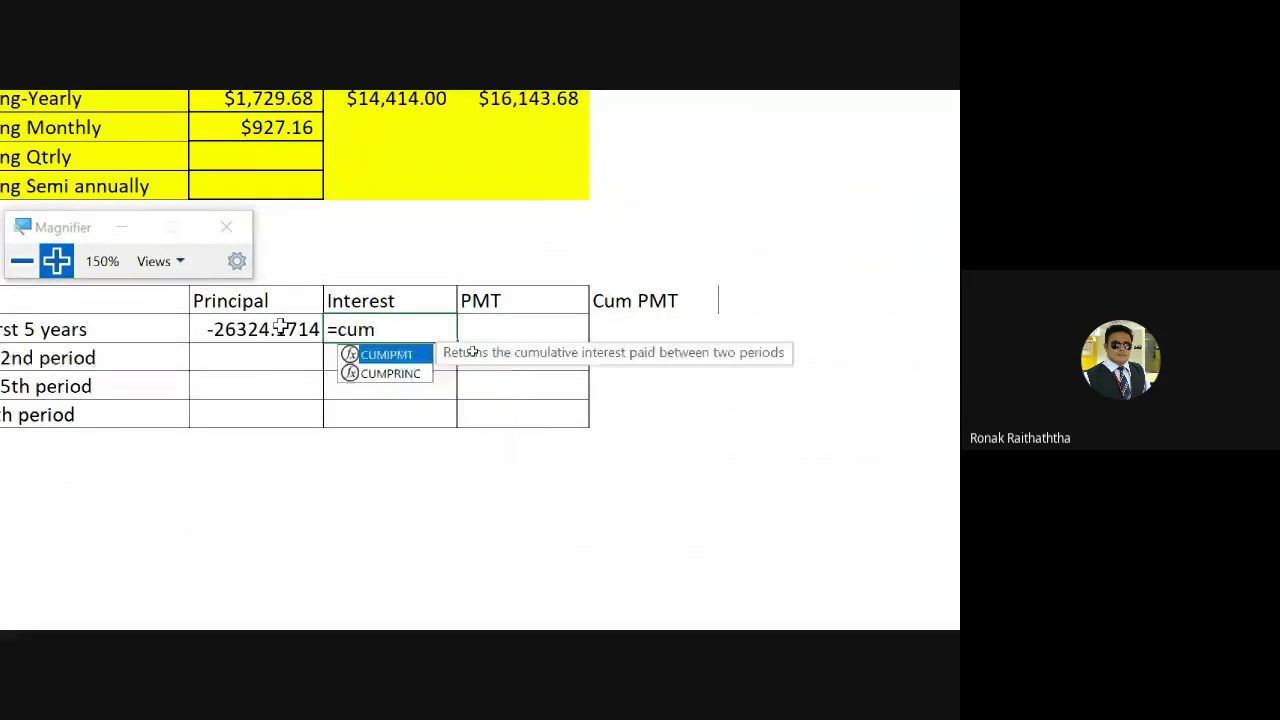
{"action": "key", "text": "Tab"}
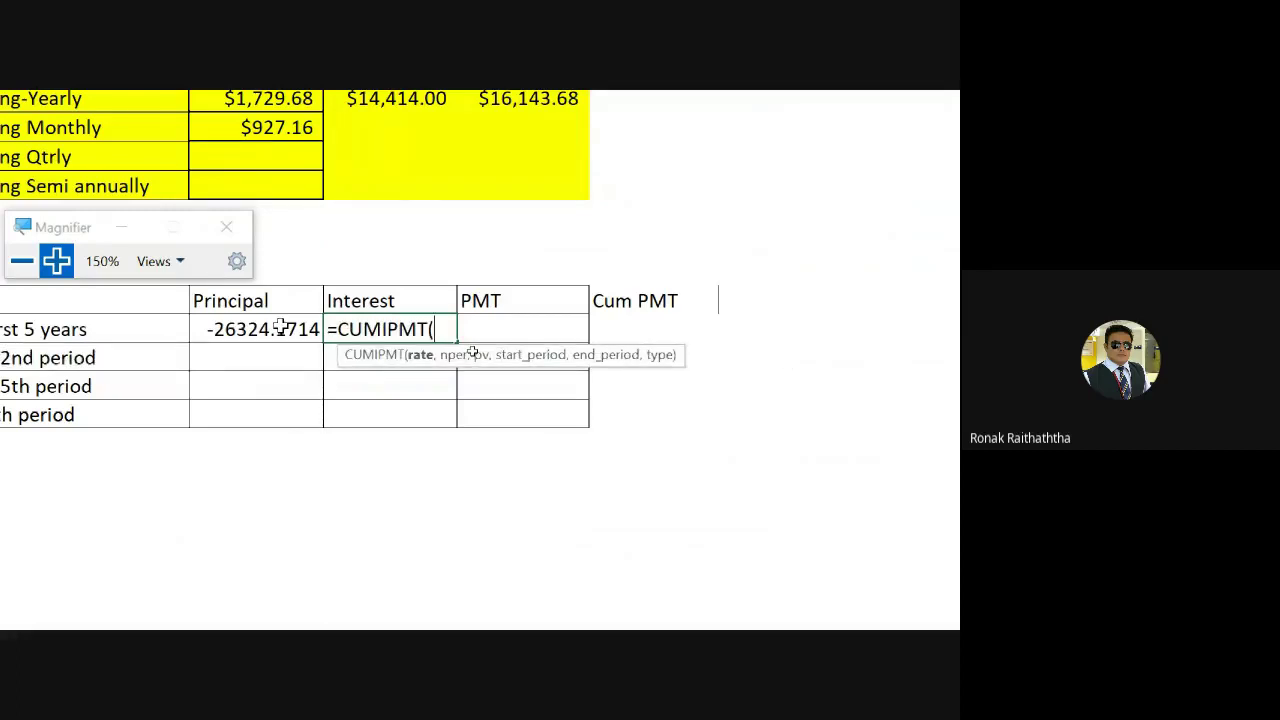
{"action": "type", "text": "12"}
{"action": "type", "text": "%,"}
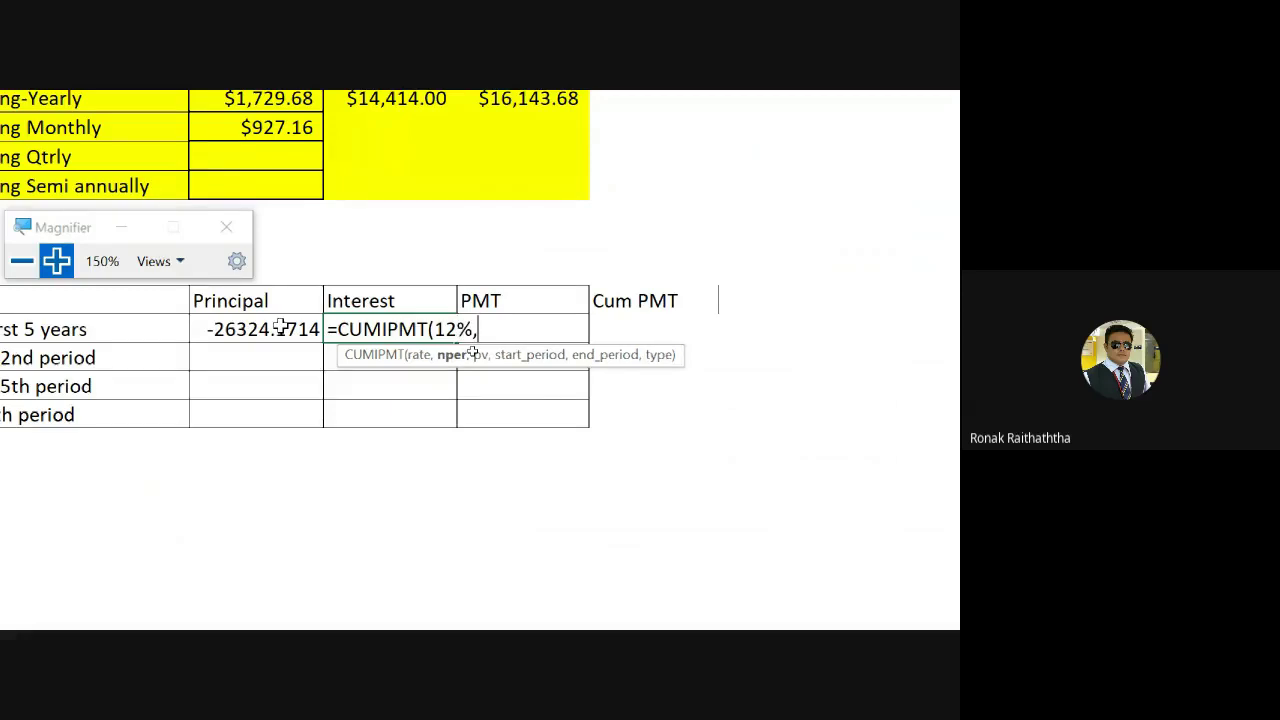
{"action": "type", "text": "12"}
{"action": "type", "text": ","}
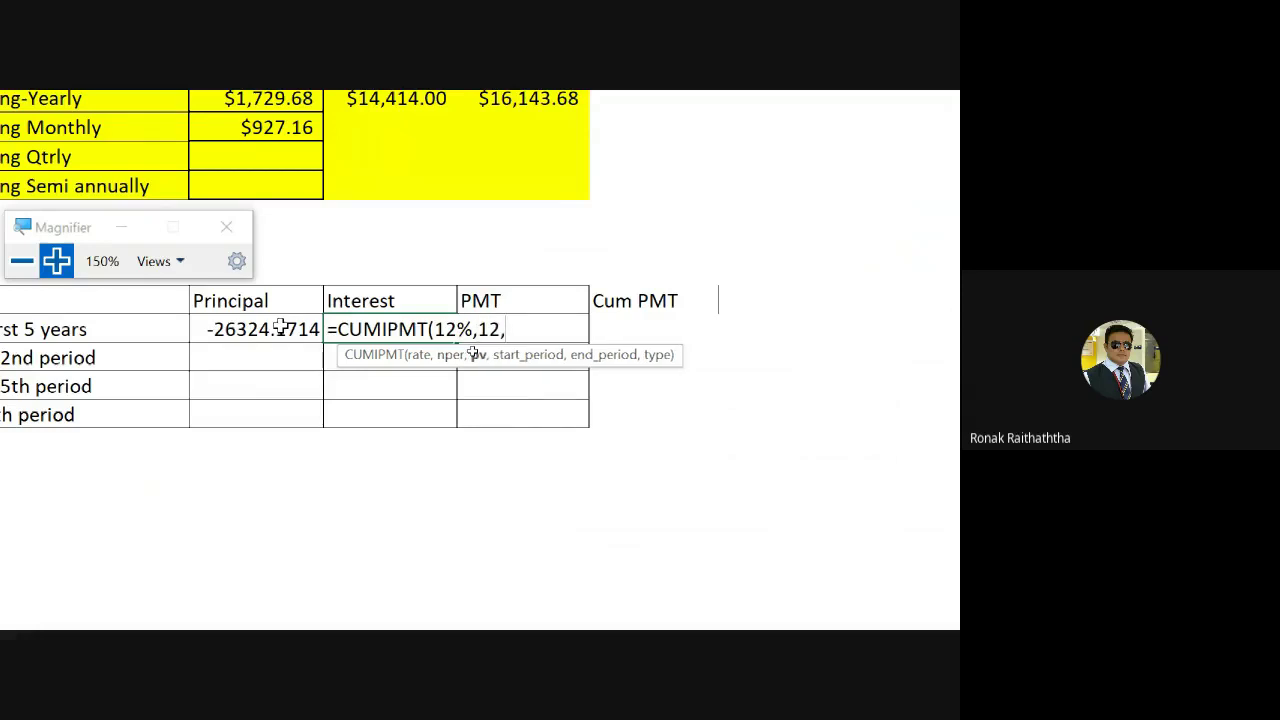
{"action": "type", "text": "1000"}
{"action": "type", "text": "0"}
{"action": "type", "text": "0,"}
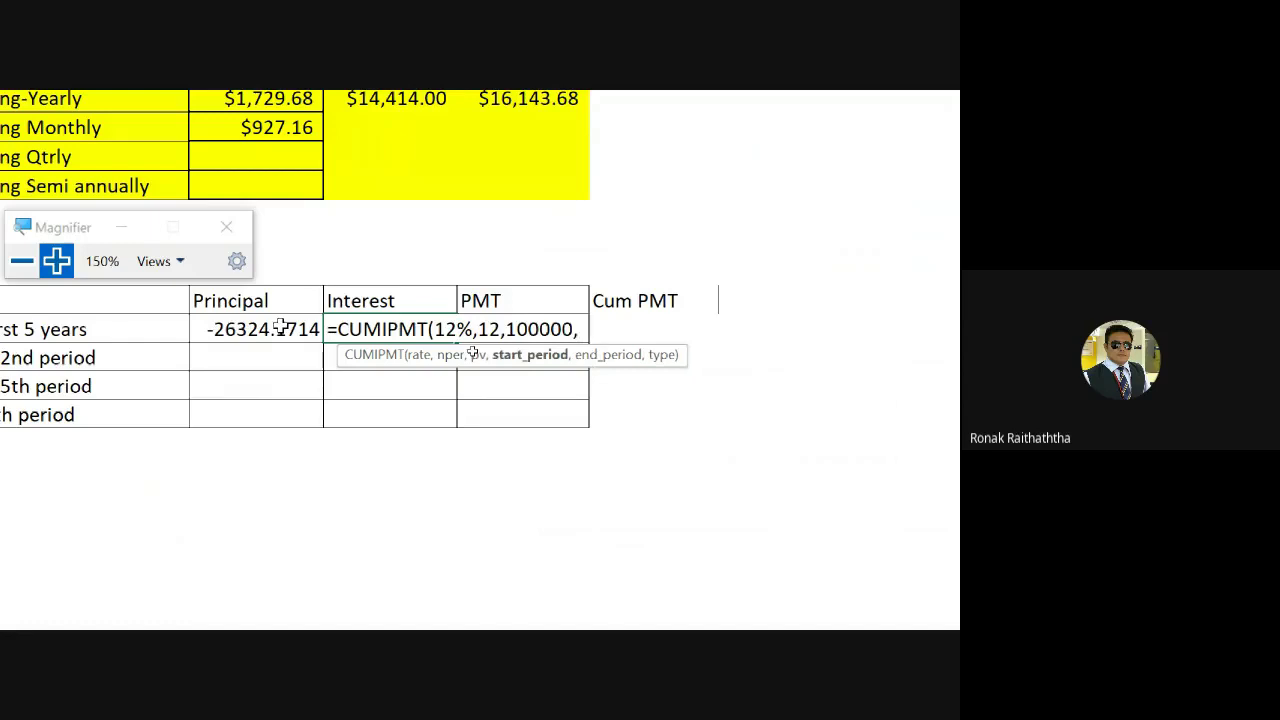
{"action": "type", "text": "1,5"}
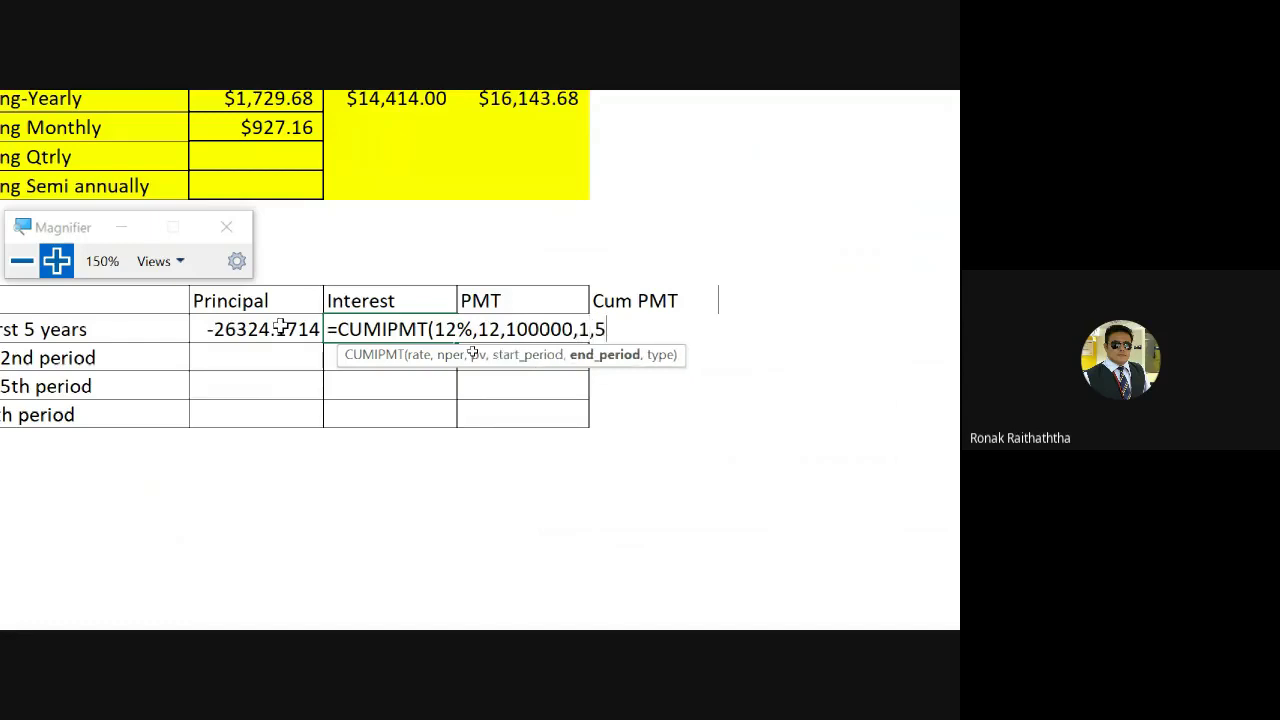
{"action": "type", "text": ","}
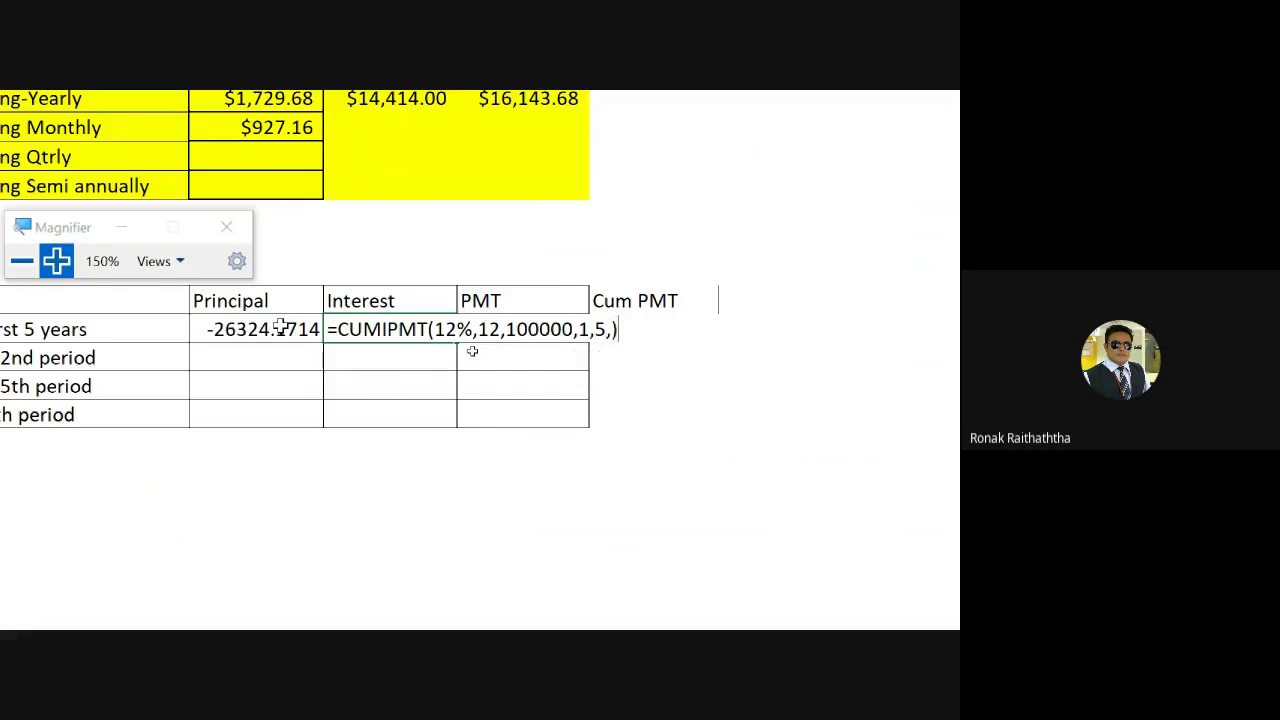
{"action": "type", "text": "0)"}
{"action": "key", "text": "Return"}
{"action": "left_click", "coordinate": [281, 329]}
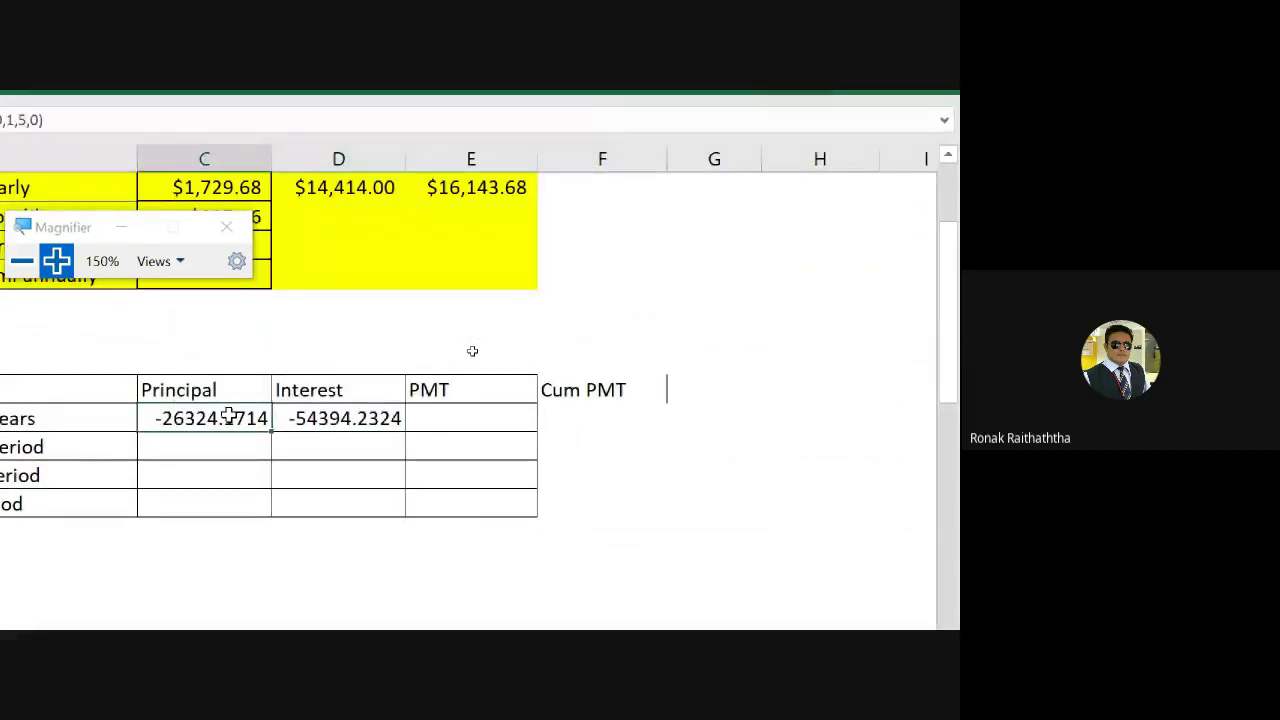
{"action": "key", "text": "Right"}
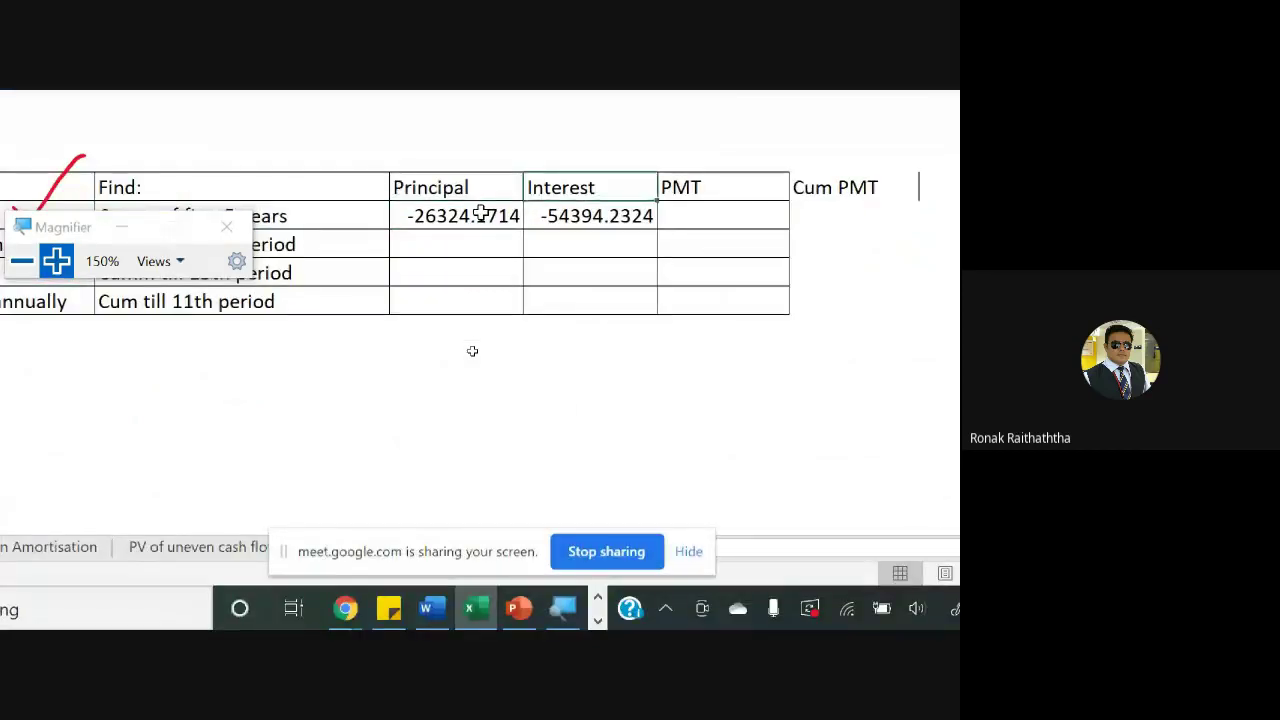
{"action": "key", "text": "Up"}
{"action": "key", "text": "Up"}
{"action": "key", "text": "Up"}
{"action": "key", "text": "Up"}
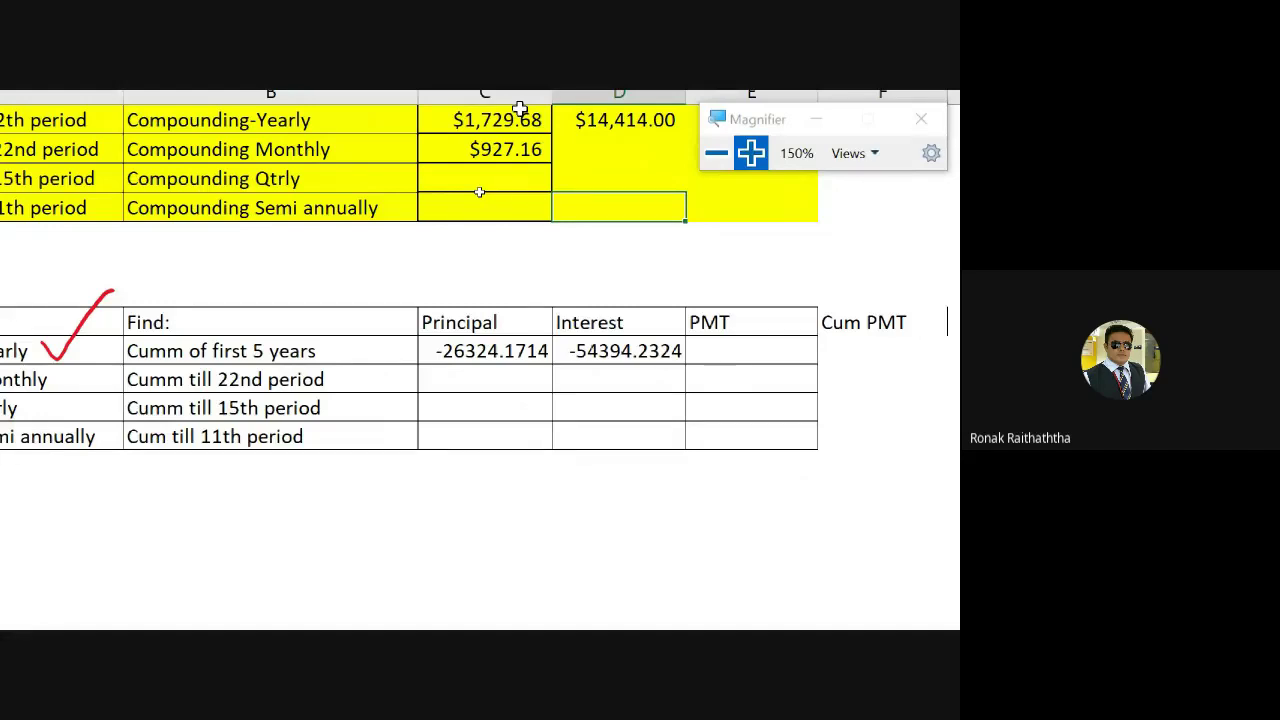
- Enter =PMT(12%,12,100000,0,0) in the first-5-years PMT cell
{"action": "left_click", "coordinate": [640, 351]}
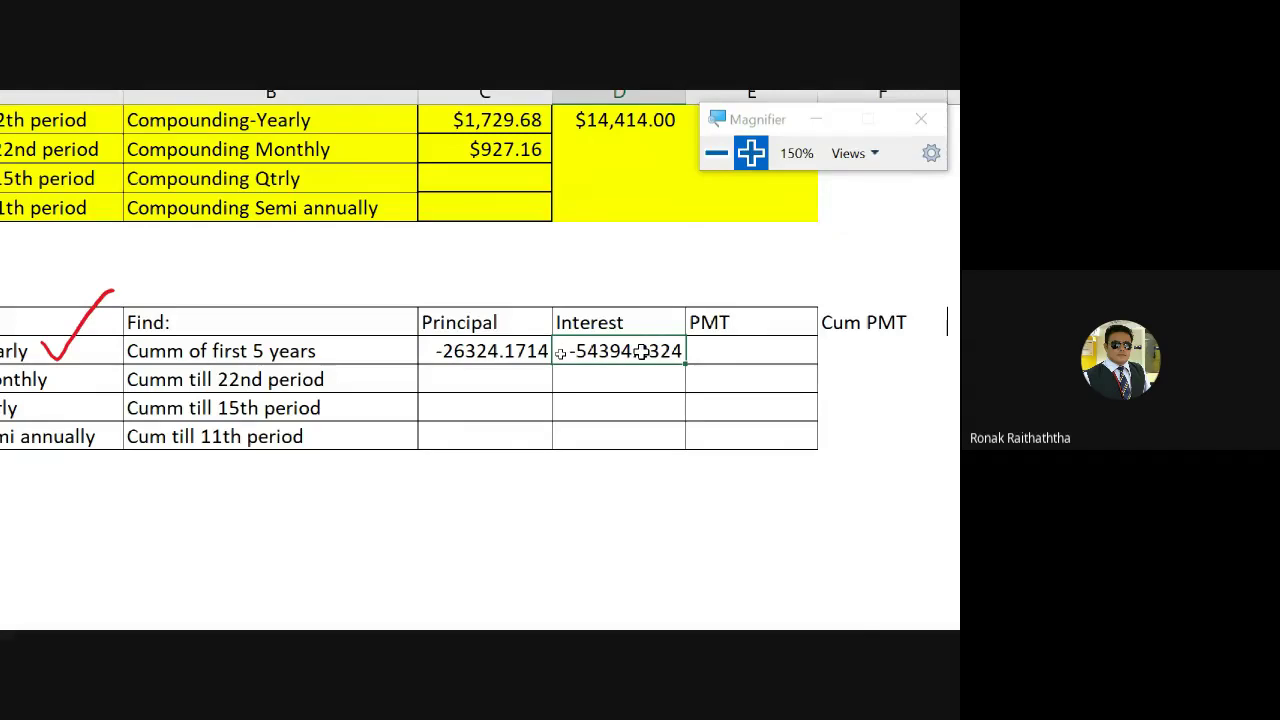
{"action": "left_click", "coordinate": [726, 350]}
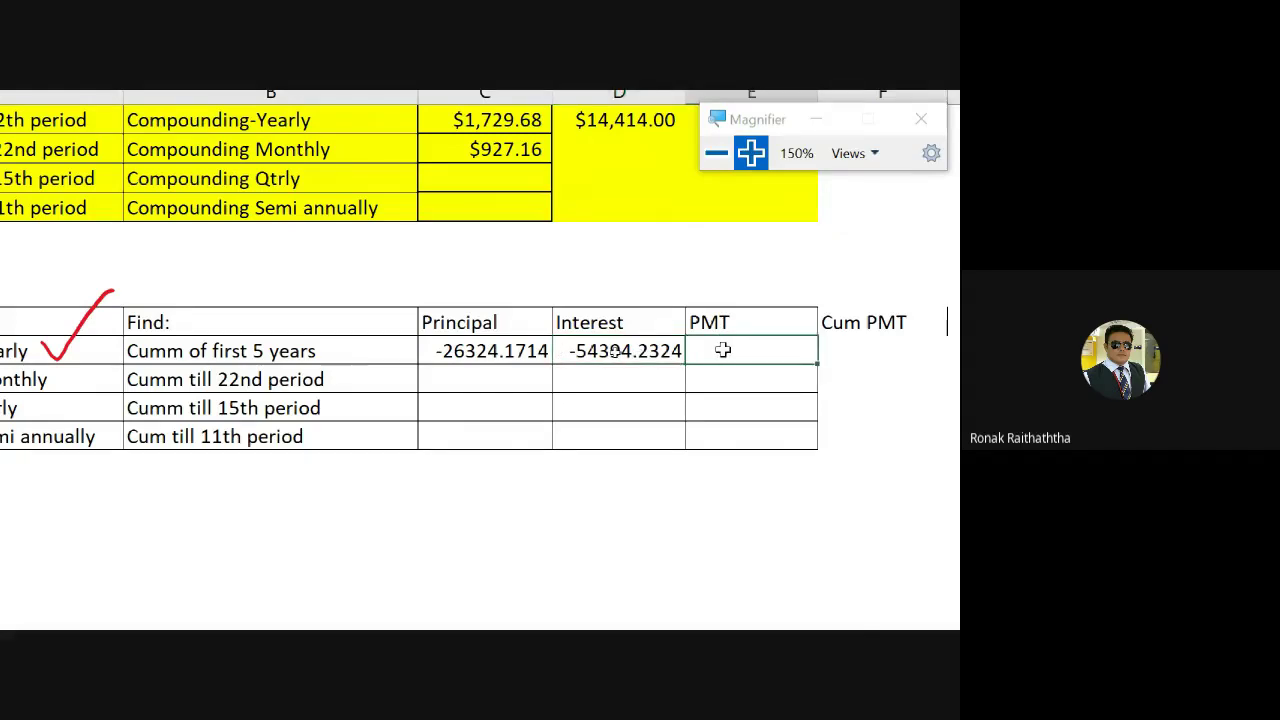
{"action": "type", "text": "="}
{"action": "type", "text": "pm"}
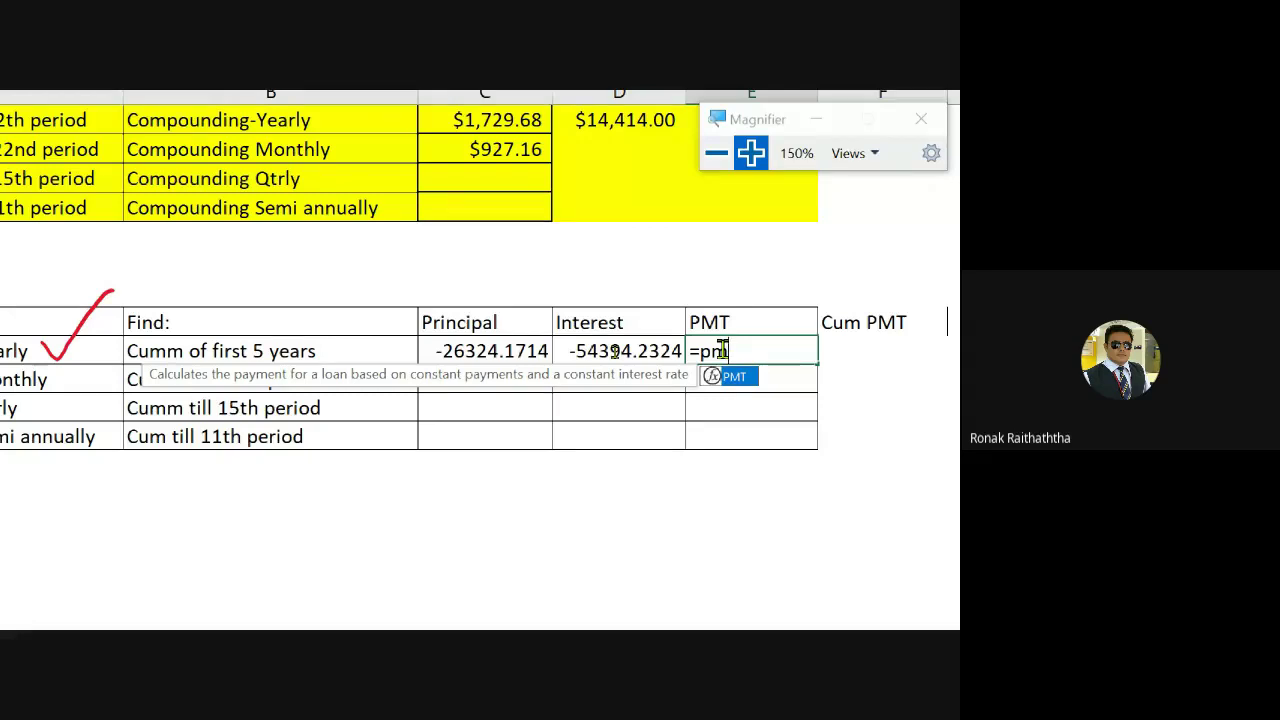
{"action": "type", "text": "t"}
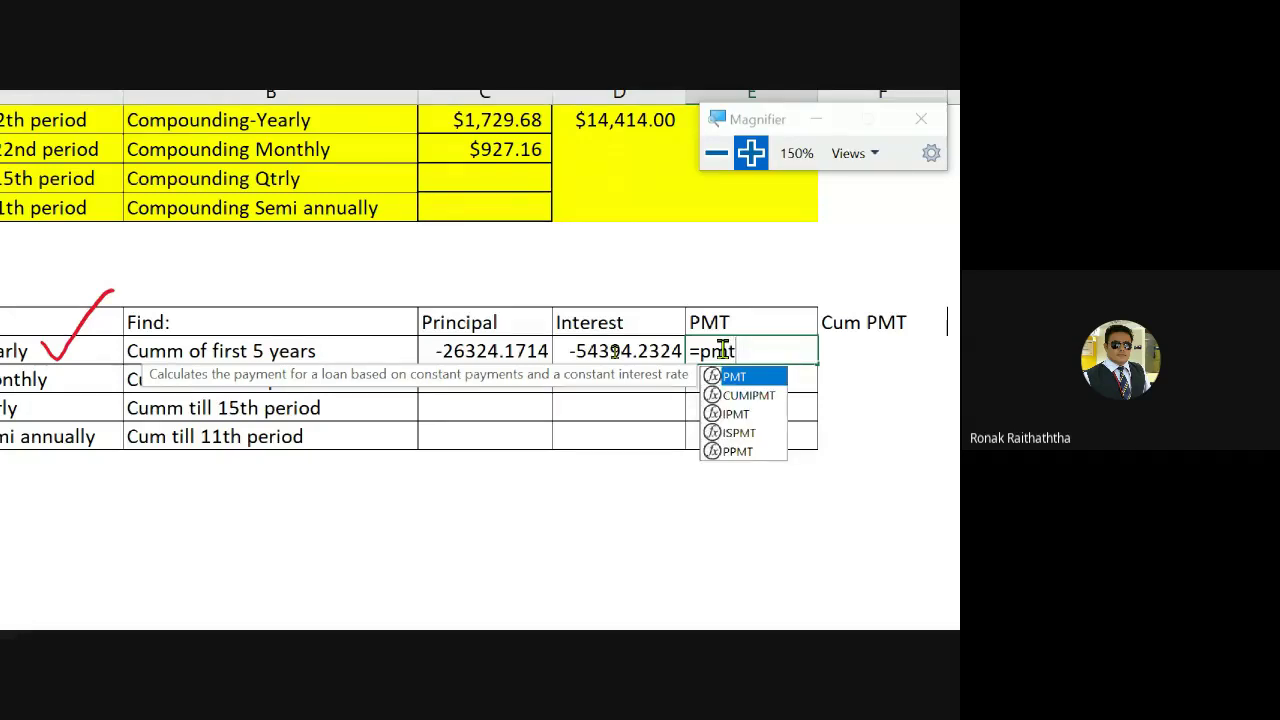
{"action": "key", "text": "Tab"}
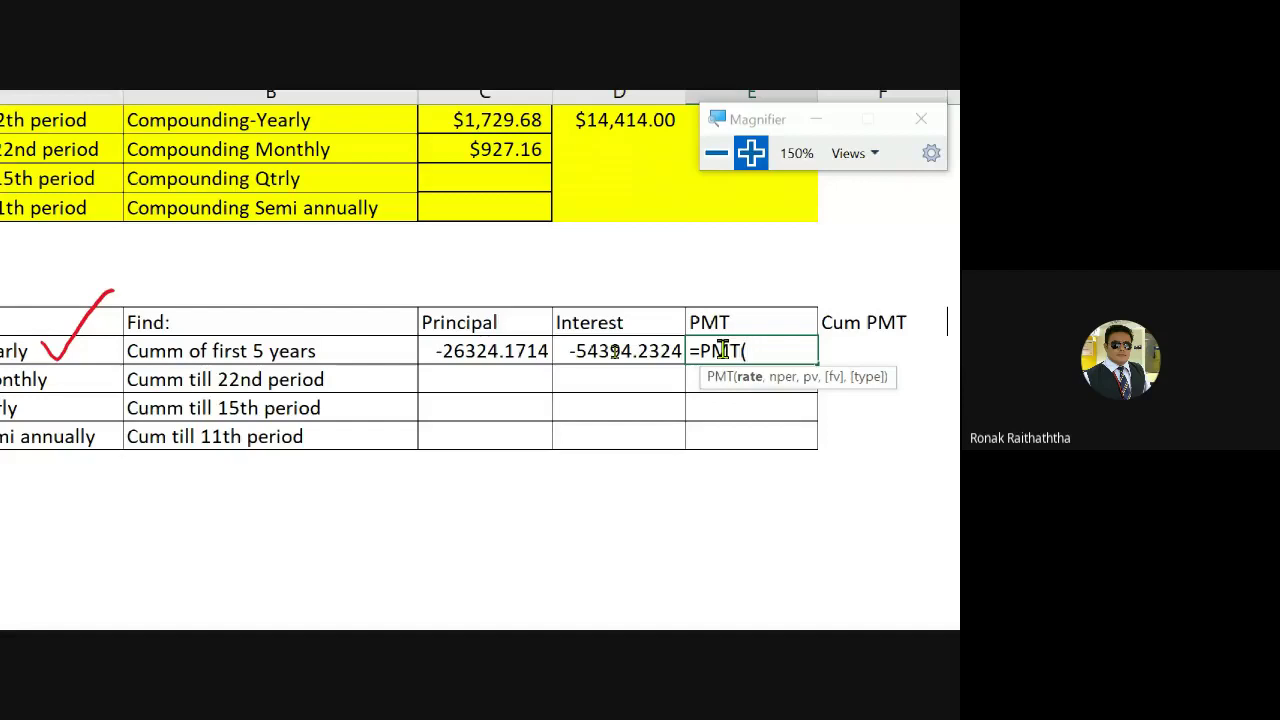
{"action": "type", "text": "12%"}
{"action": "type", "text": ","}
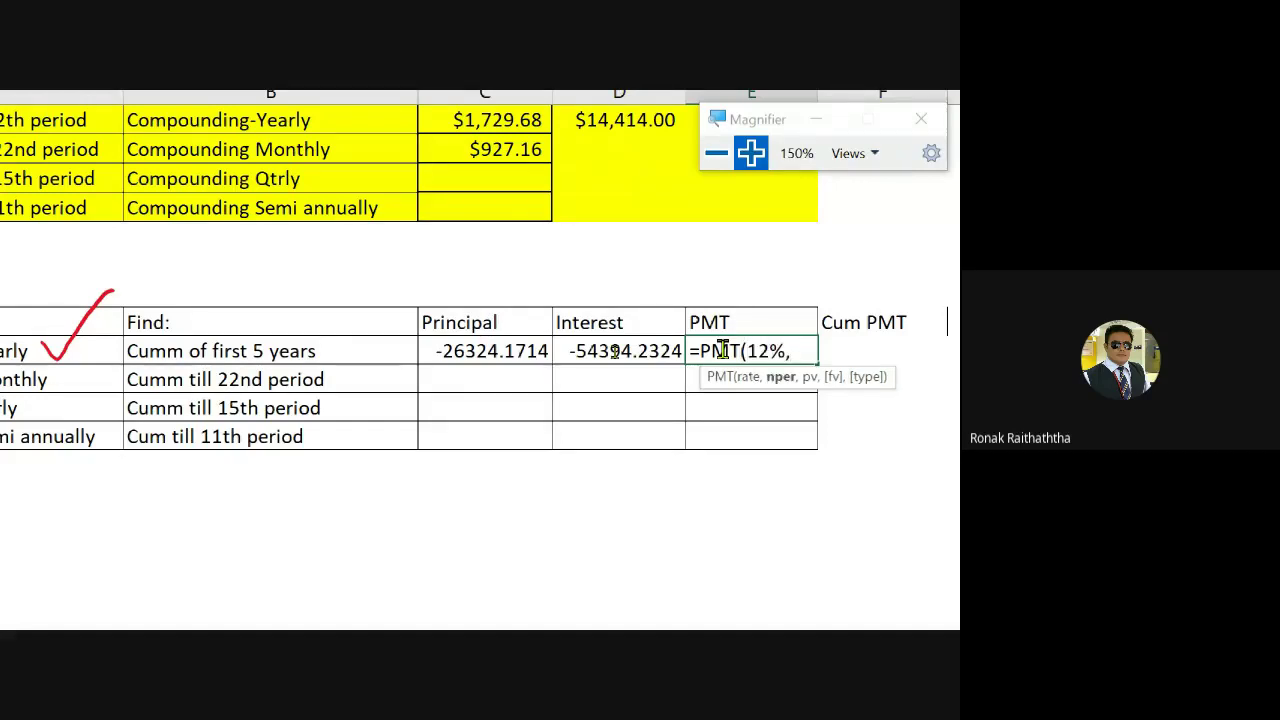
{"action": "type", "text": "12,"}
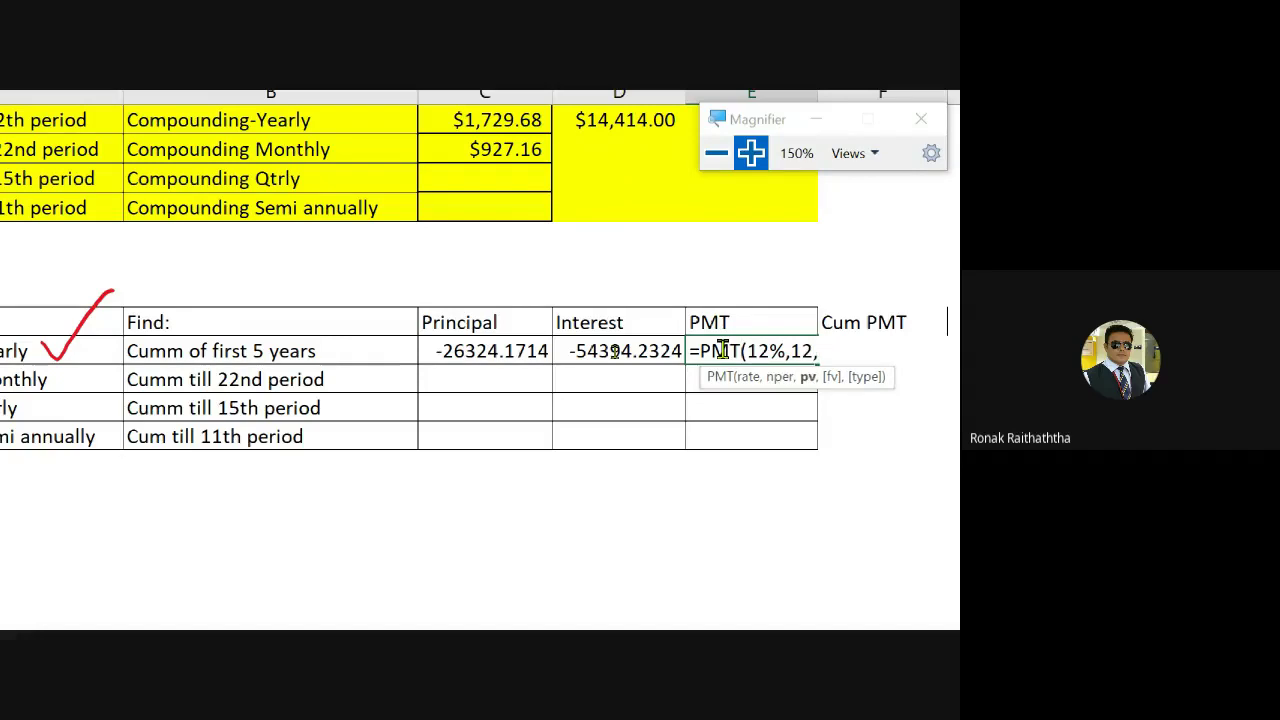
{"action": "type", "text": "1000"}
{"action": "type", "text": "00,"}
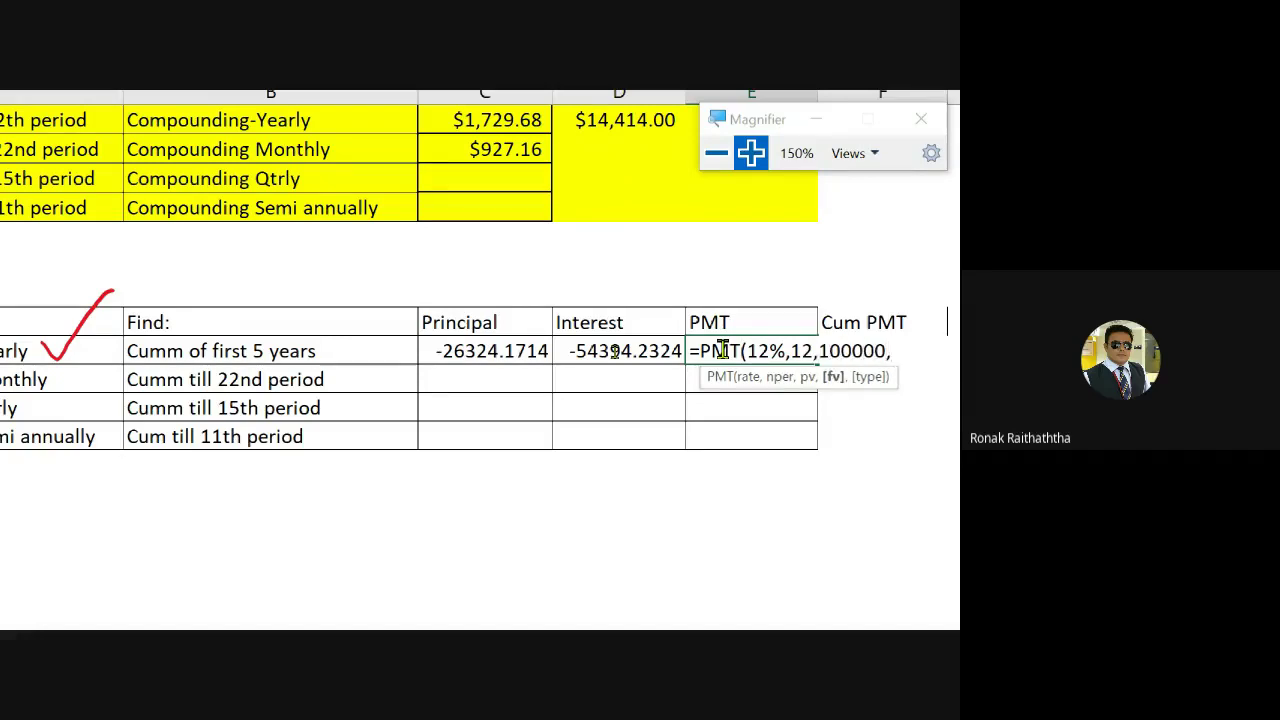
{"action": "type", "text": "0,0"}
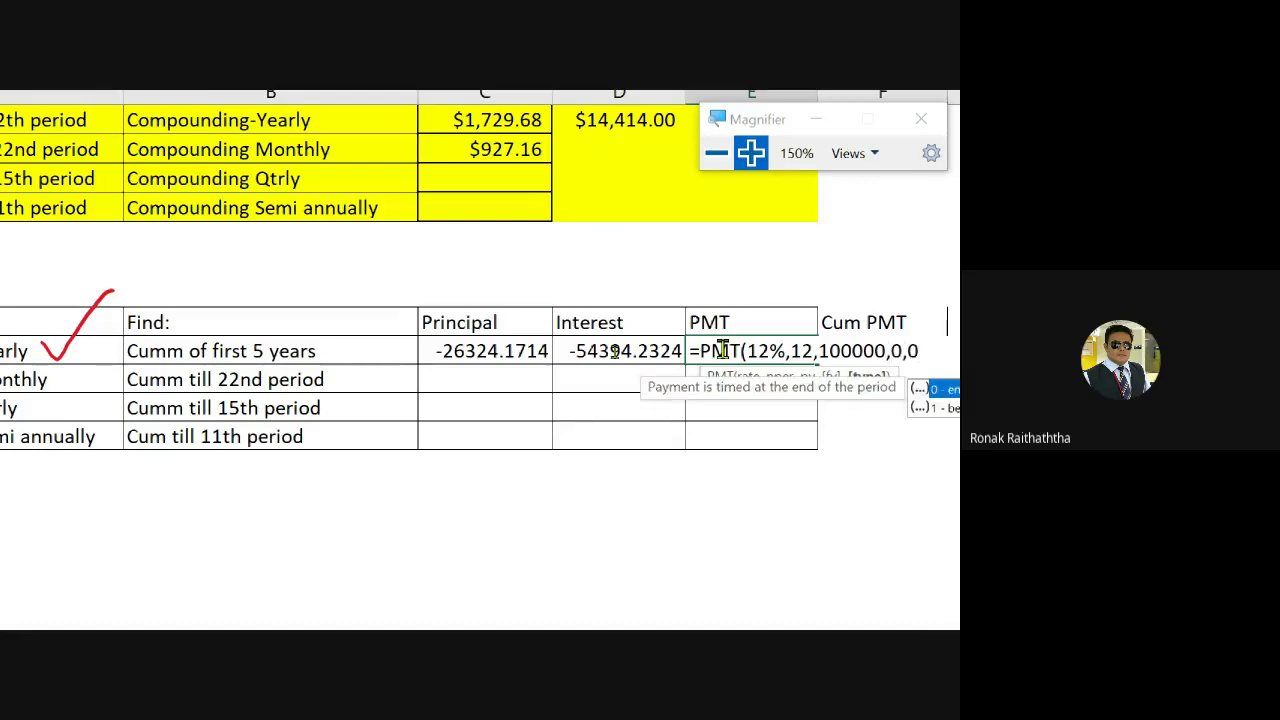
{"action": "type", "text": ")"}
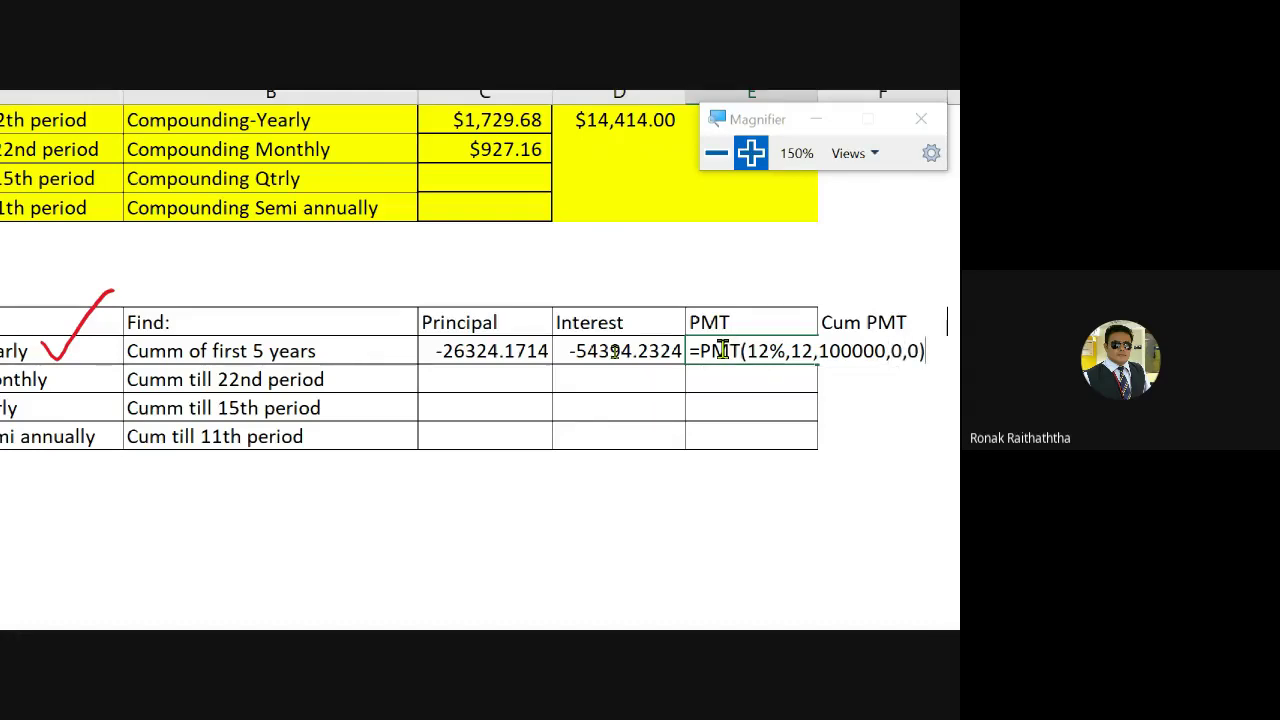
{"action": "key", "text": "Return"}
- Multiply the payment by 5 for ₹ -80,718.40, then check the Principal and Interest sum
{"action": "left_click", "coordinate": [447, 417]}
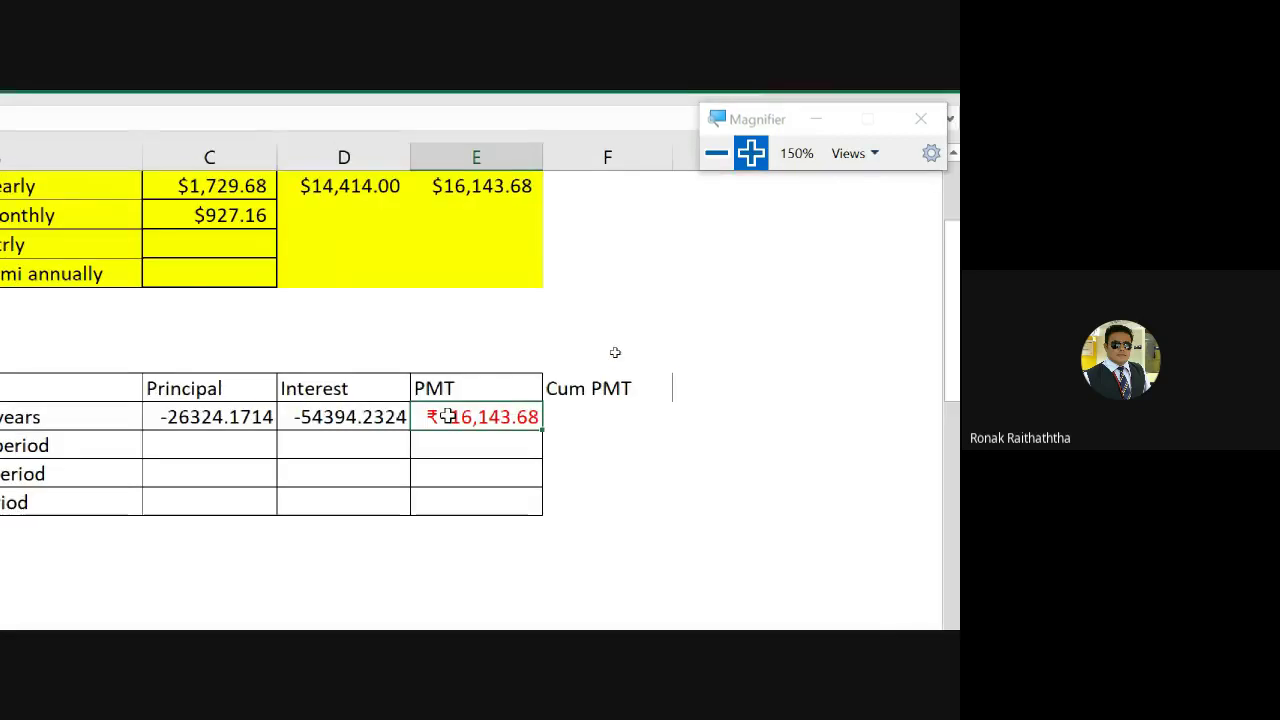
{"action": "key", "text": "F2"}
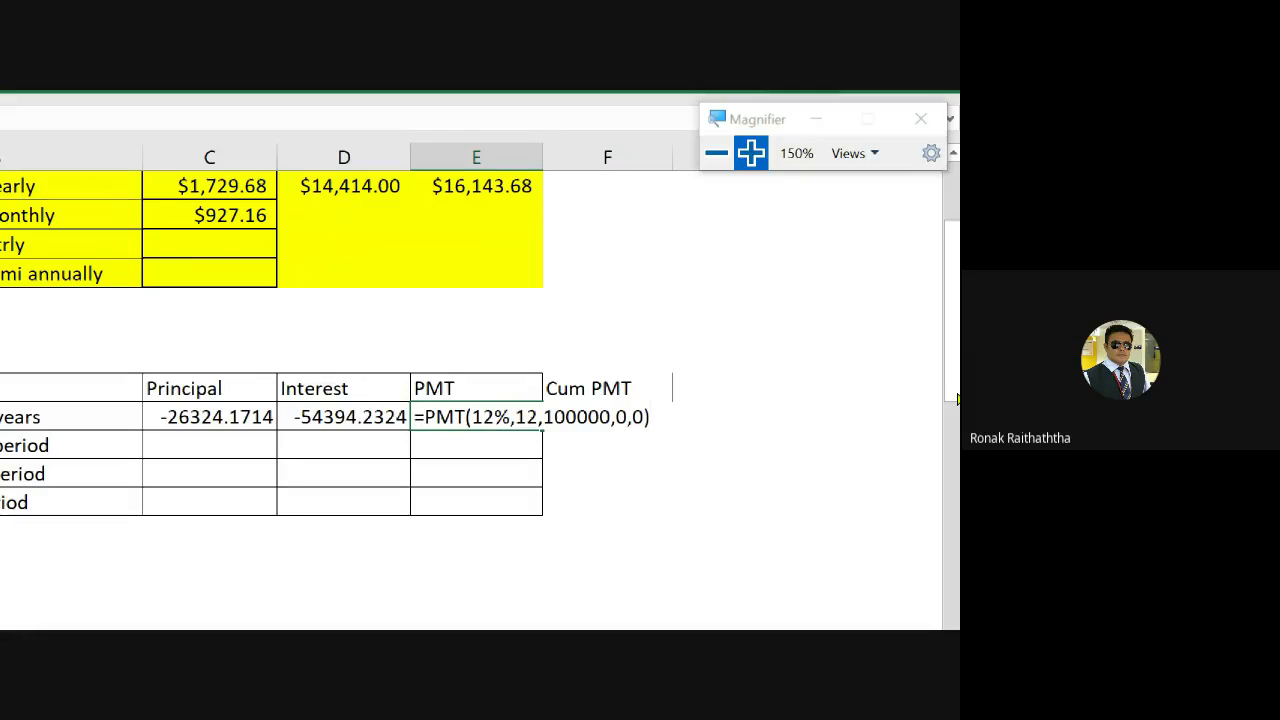
{"action": "type", "text": "*"}
{"action": "type", "text": "5"}
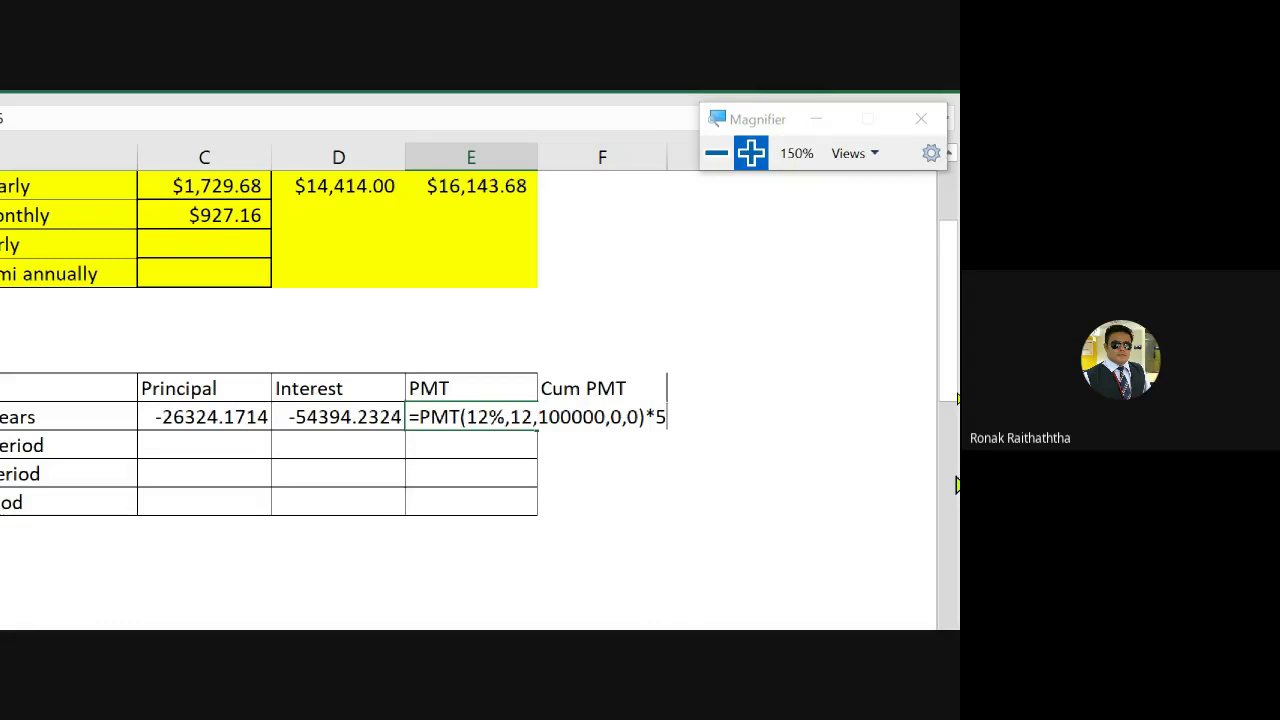
{"action": "key", "text": "Return"}
{"action": "key", "text": "Up"}
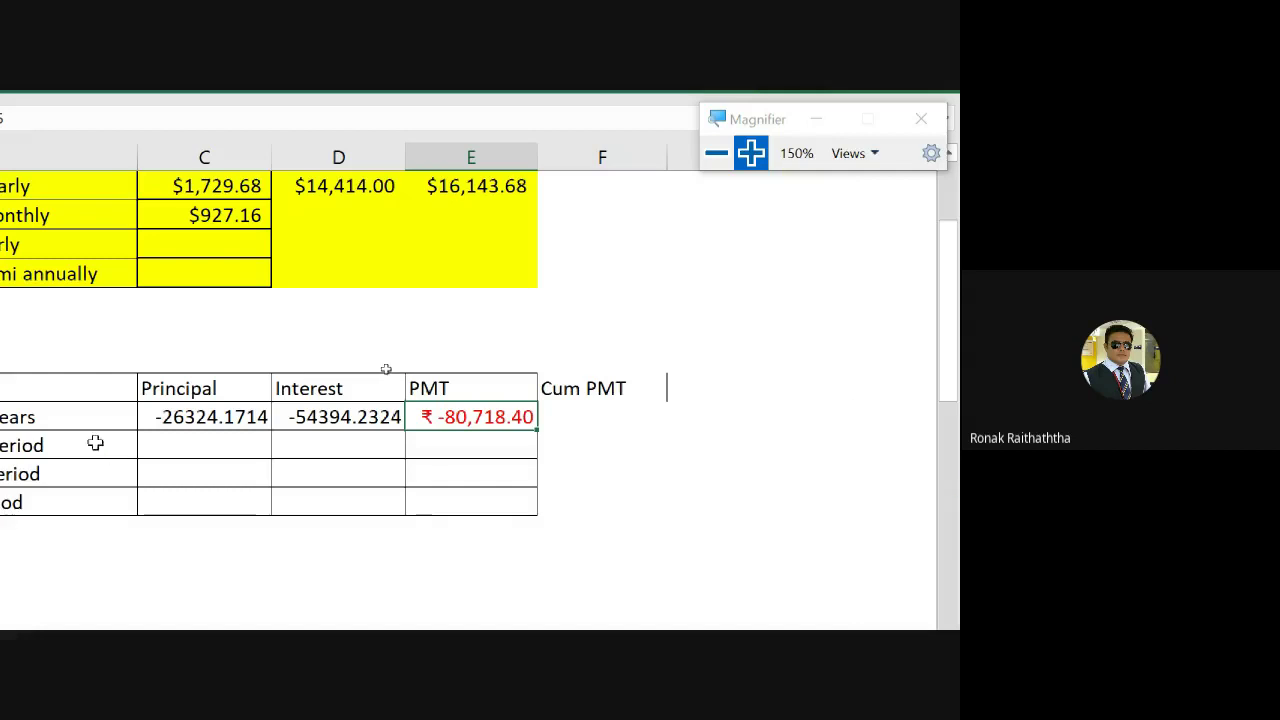
{"action": "left_click_drag", "start_coordinate": [186, 416], "coordinate": [394, 414]}
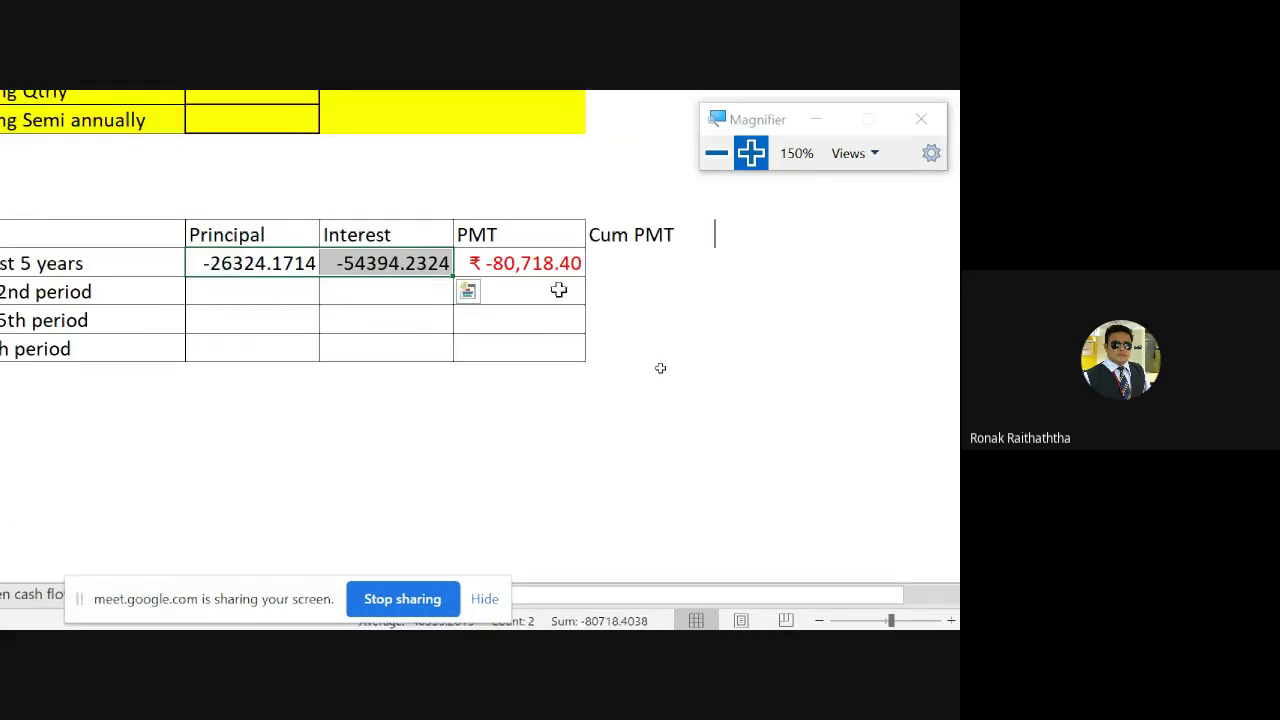
- Review the PMT formula and the 22nd-period Principal, Interest and PMT cells without changing them
{"action": "double_click", "coordinate": [540, 265]}
{"action": "key", "text": "Escape"}
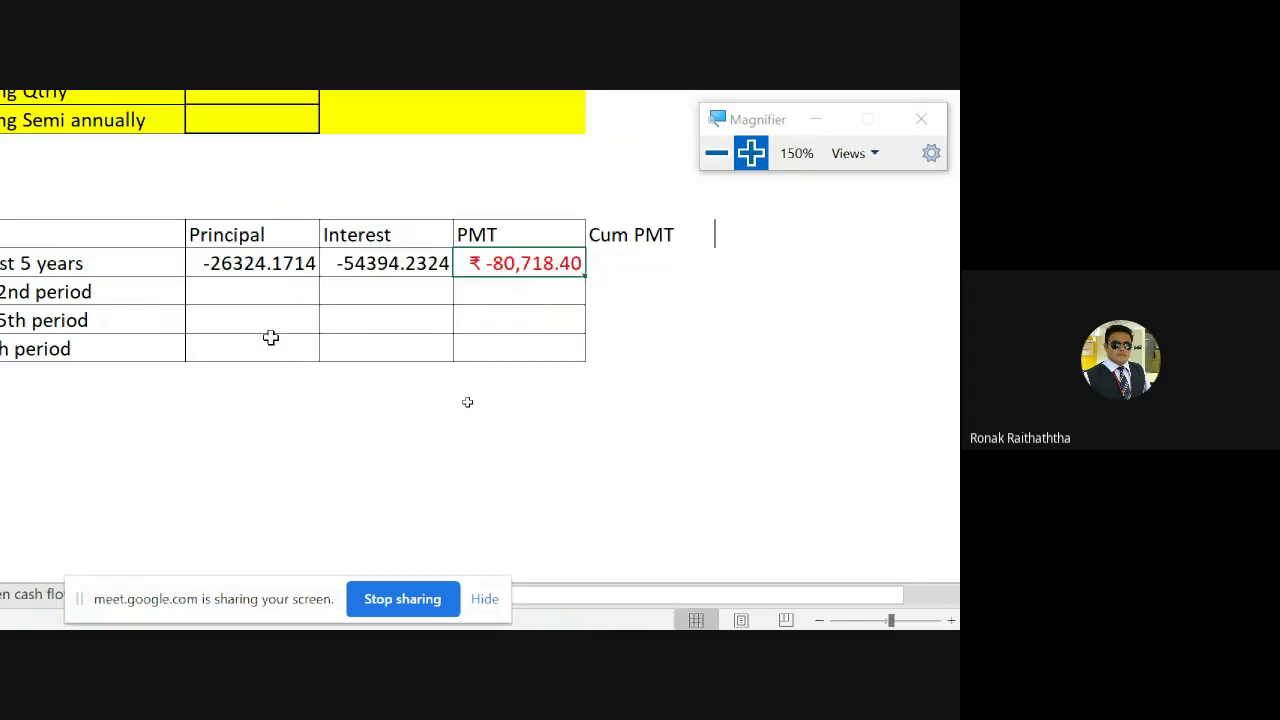
{"action": "left_click", "coordinate": [246, 313]}
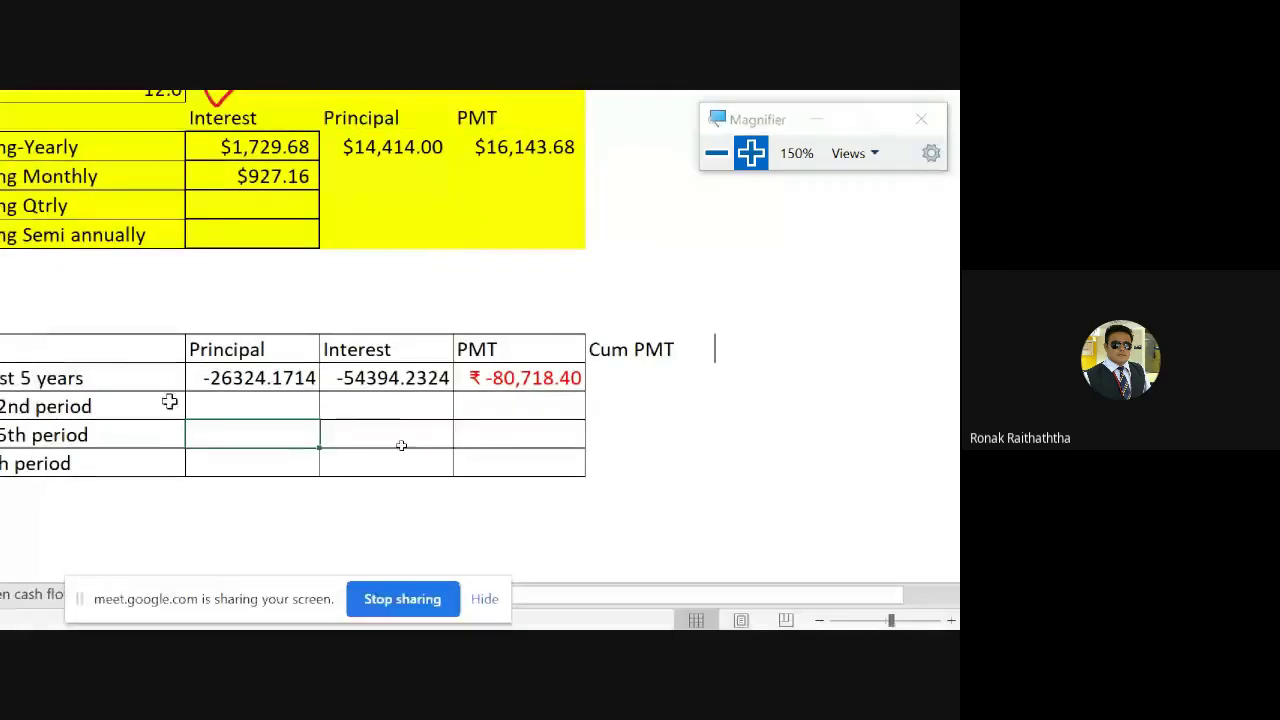
{"action": "left_click", "coordinate": [207, 400]}
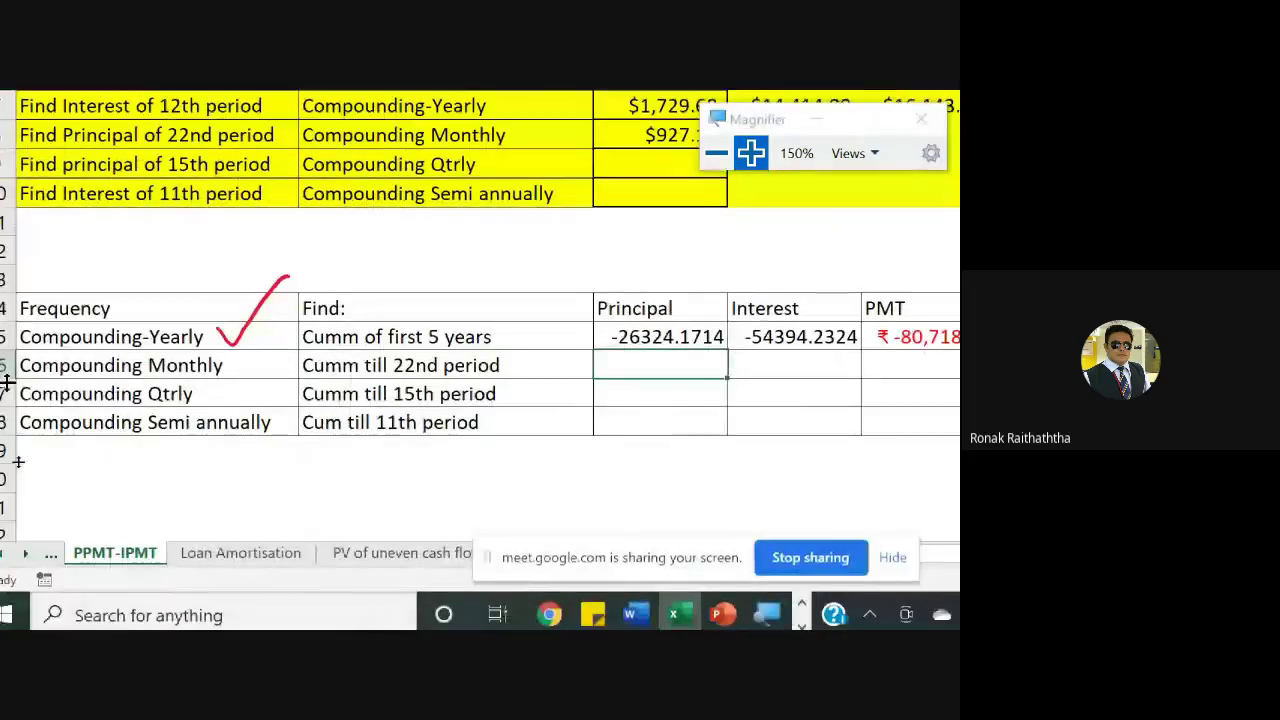
{"action": "left_click", "coordinate": [63, 362]}
{"action": "left_click", "coordinate": [645, 360]}
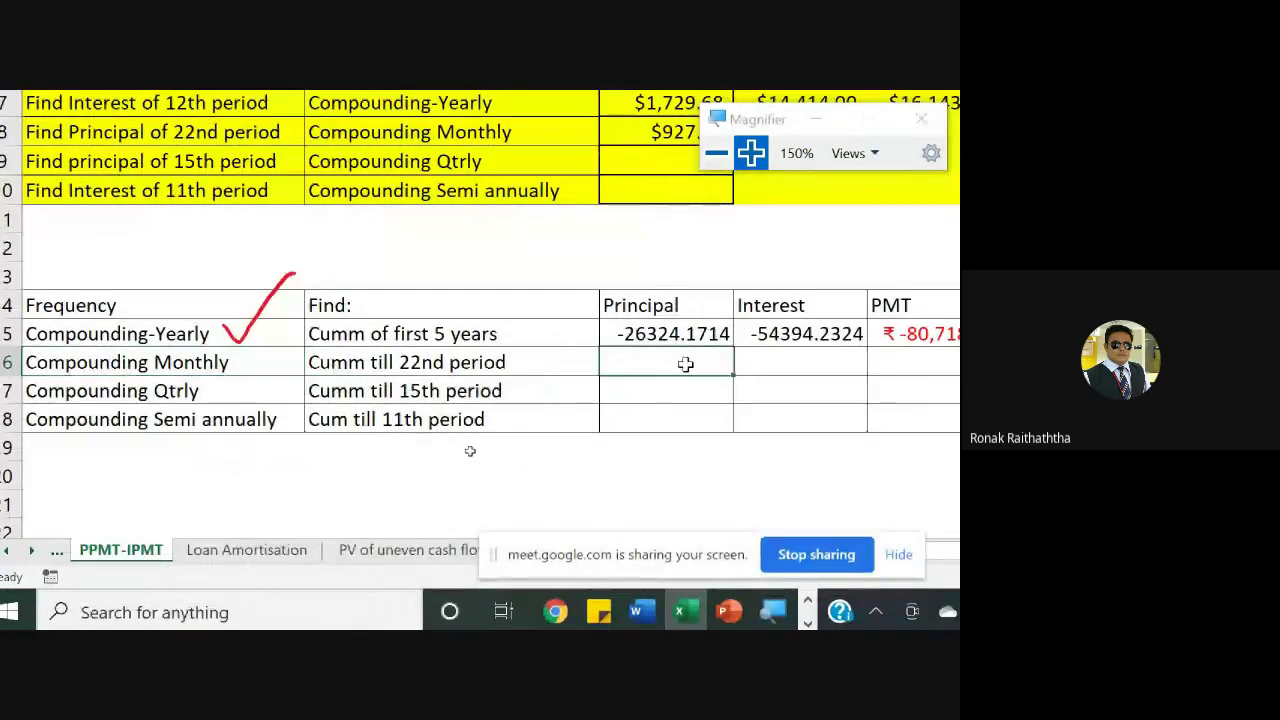
{"action": "left_click", "coordinate": [769, 366]}
{"action": "left_click", "coordinate": [895, 354]}
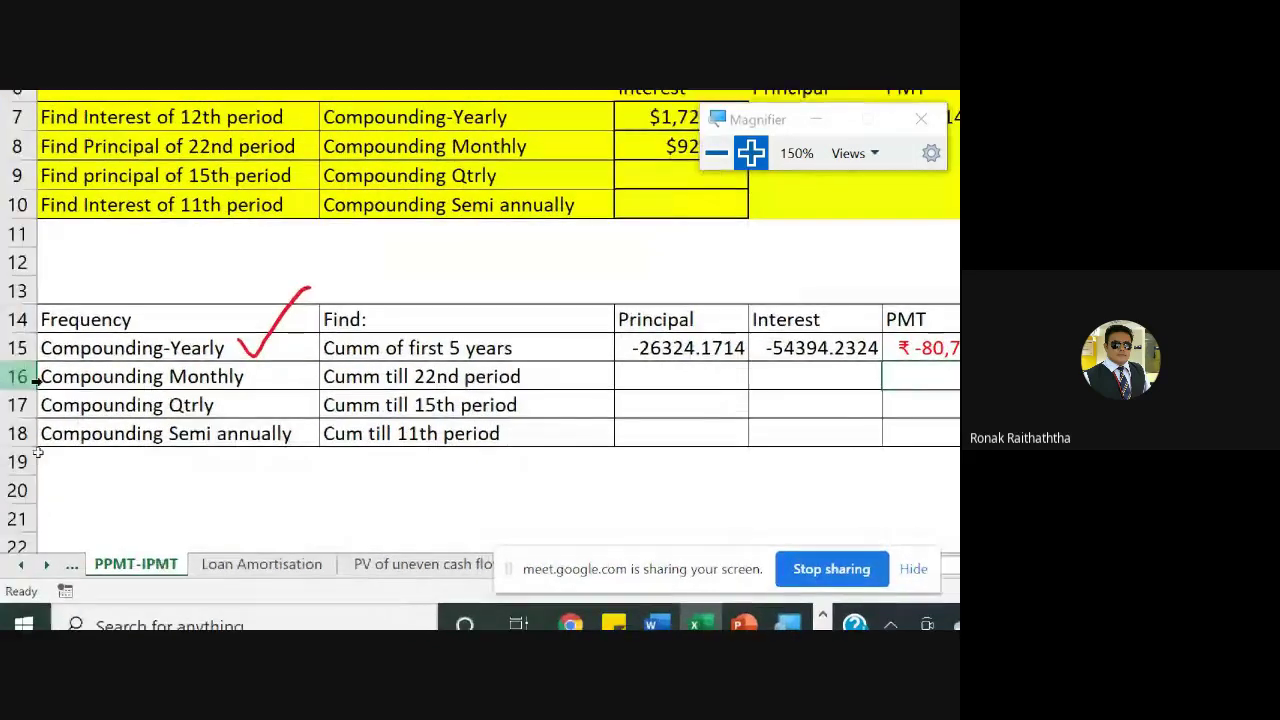
- Fill the frequency and 'Find:' label cells A15:B18 yellow
{"action": "left_click", "coordinate": [128, 350]}
{"action": "left_click", "coordinate": [362, 432], "text": "shift"}
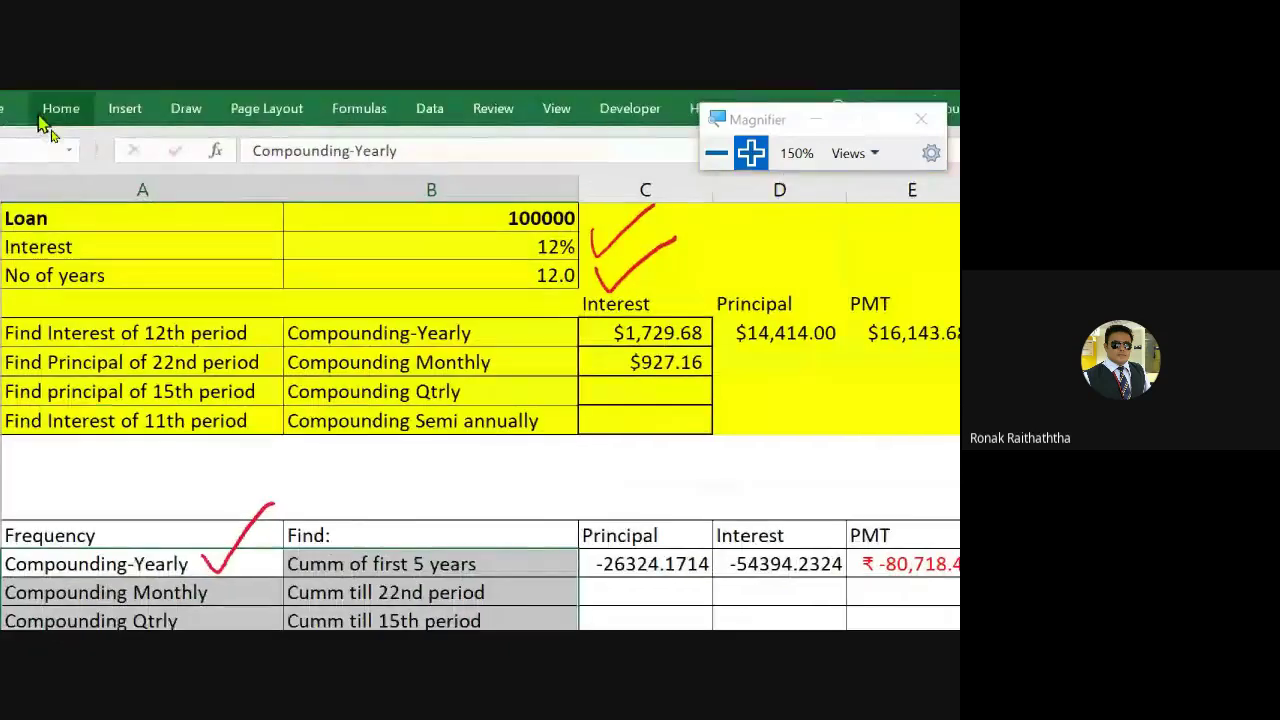
{"action": "left_click", "coordinate": [62, 102]}
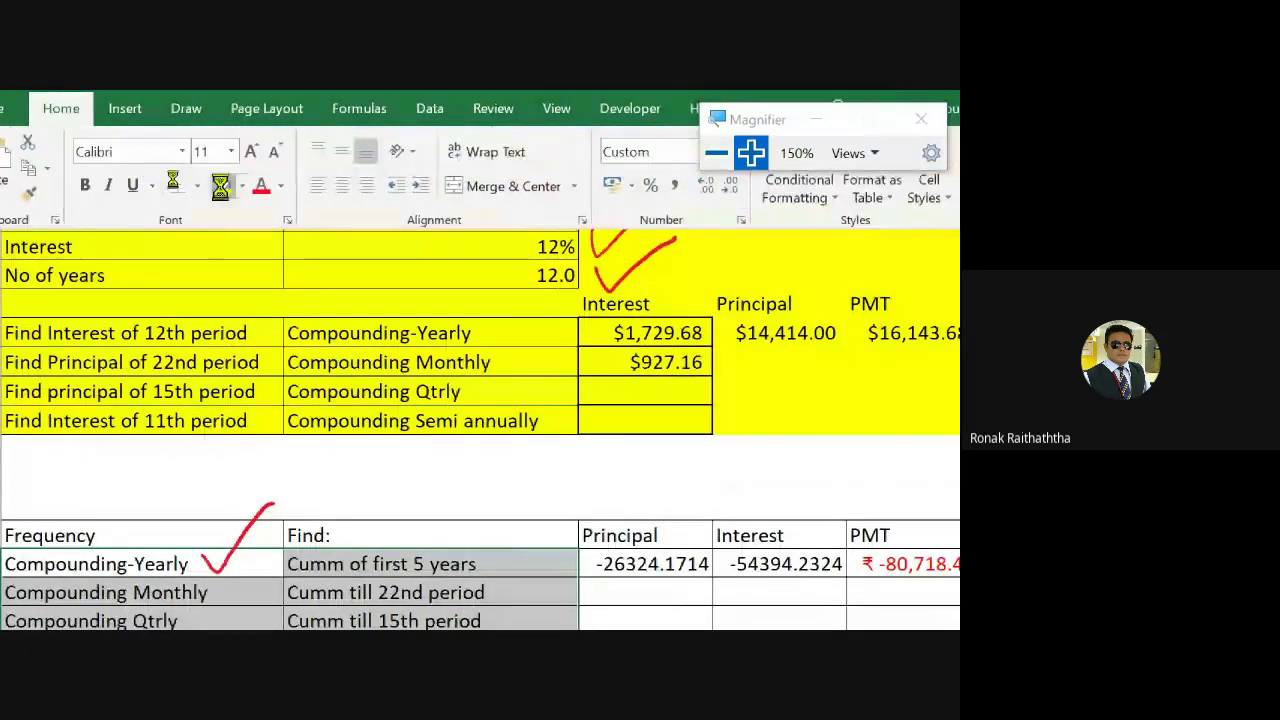
{"action": "left_click", "coordinate": [224, 185]}
{"action": "left_click", "coordinate": [540, 458]}
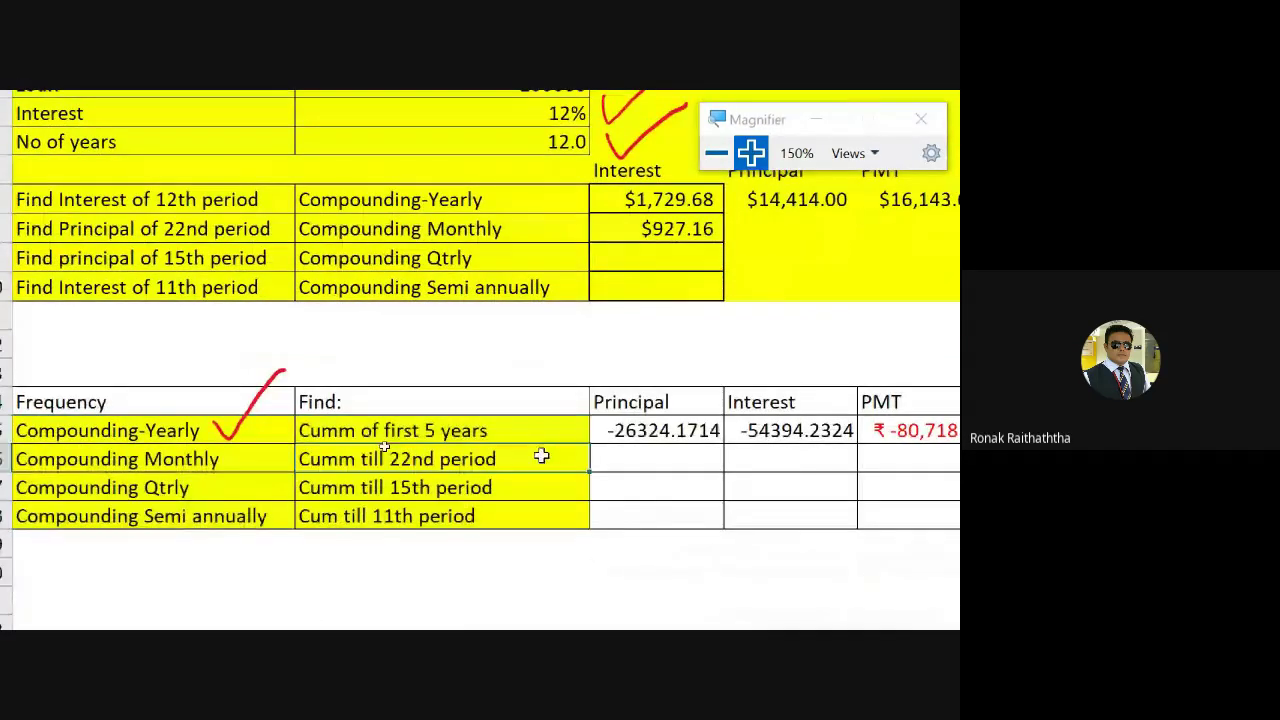
- Start a formula with = in C16, the Principal cell of 'Cumm till 22nd period'
{"action": "left_click", "coordinate": [652, 458]}
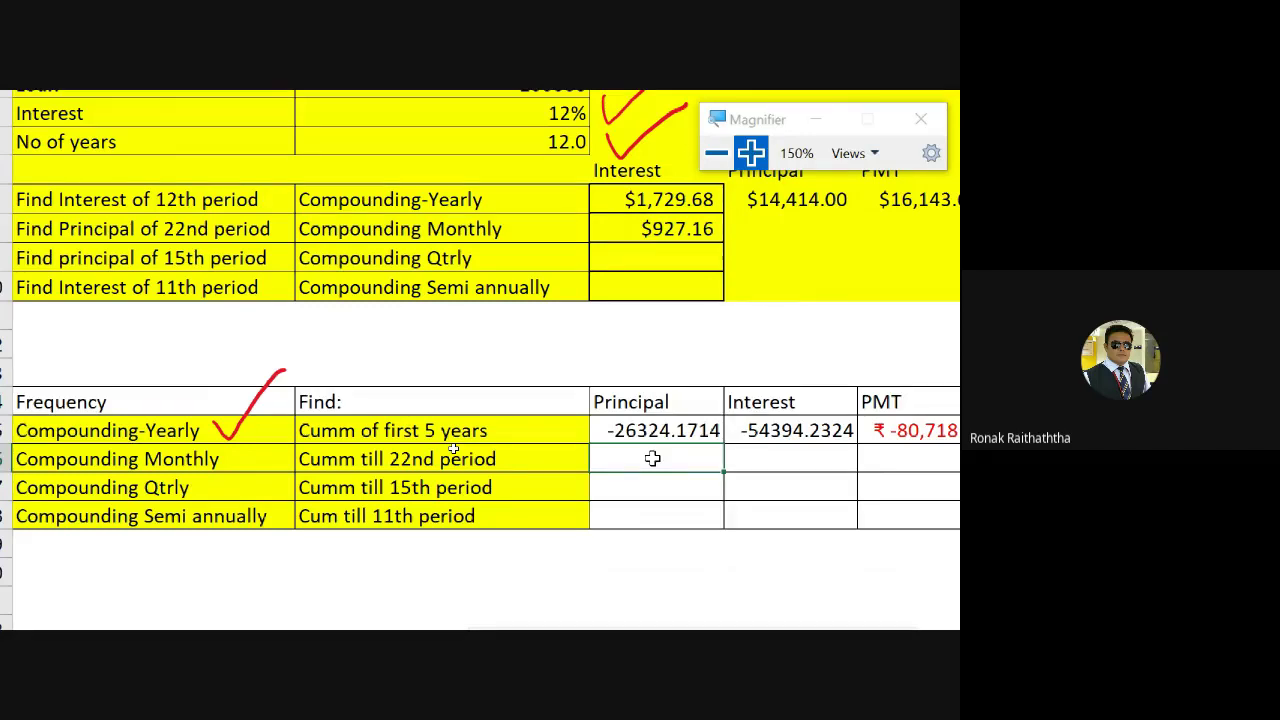
{"action": "type", "text": "="}
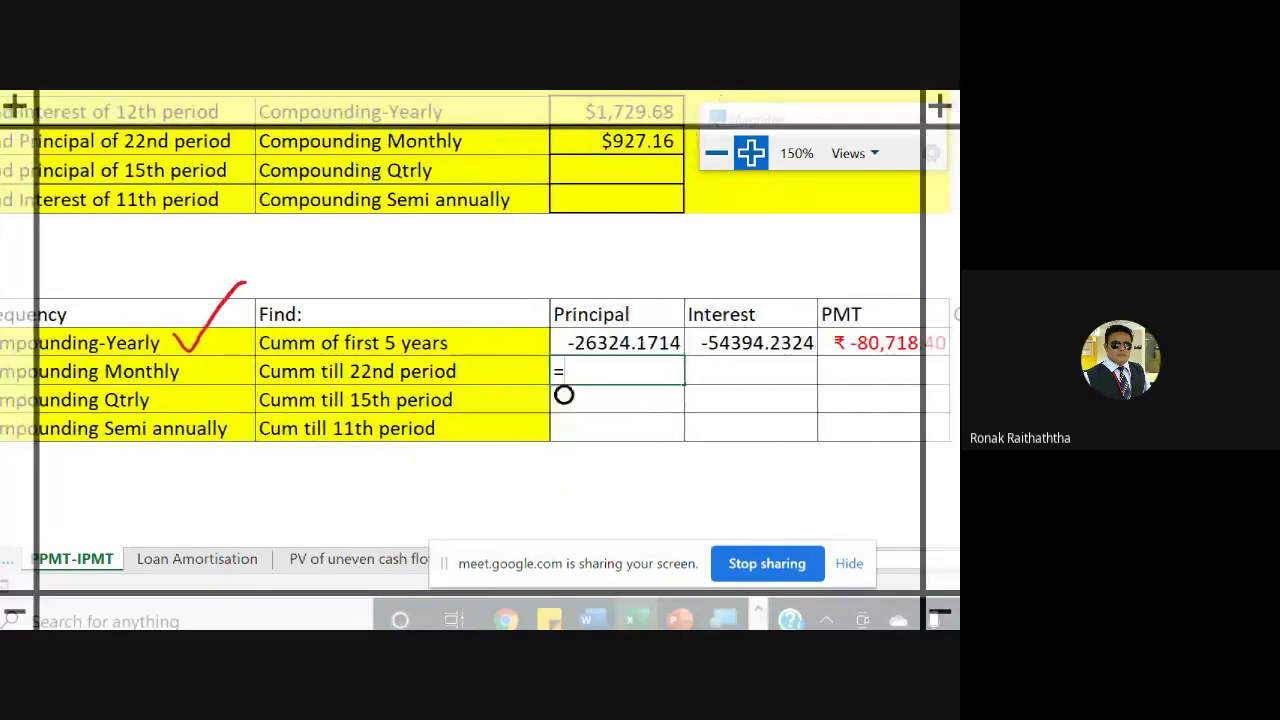
- Enter =CUMPRINC(12%,12*12, and begin typing the loan amount argument
{"action": "type", "text": "cum"}
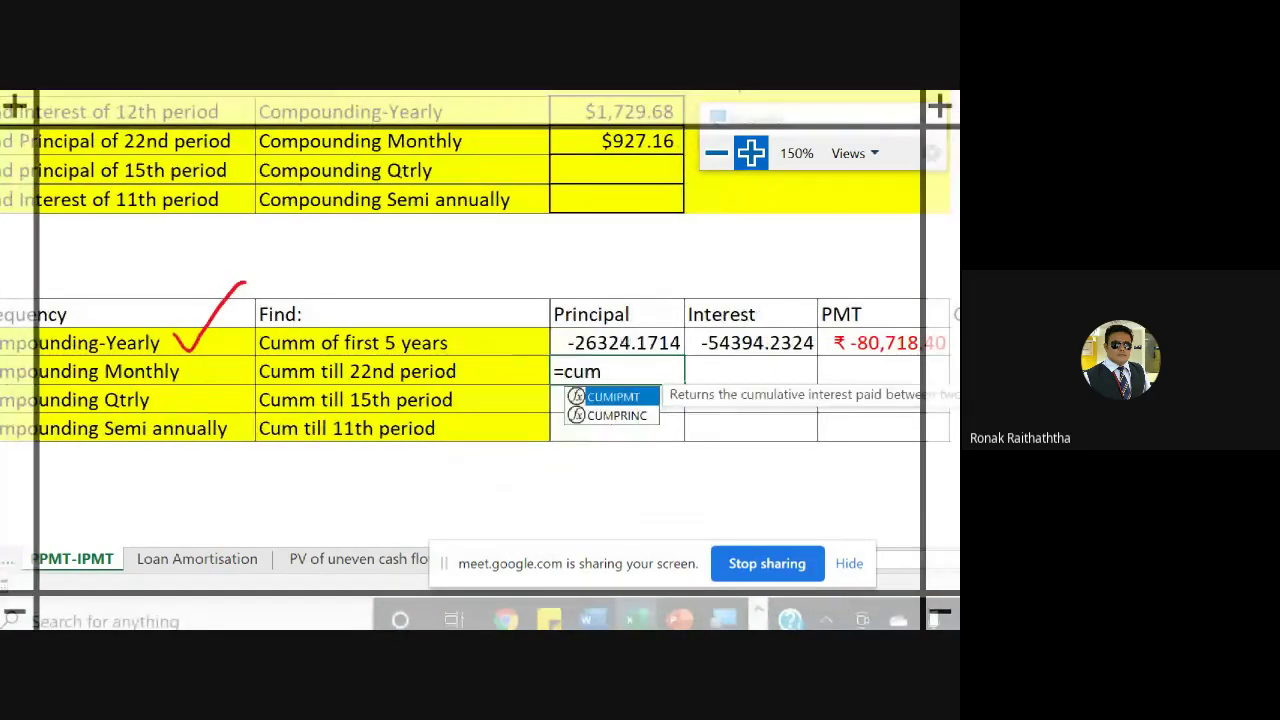
{"action": "key", "text": "Tab"}
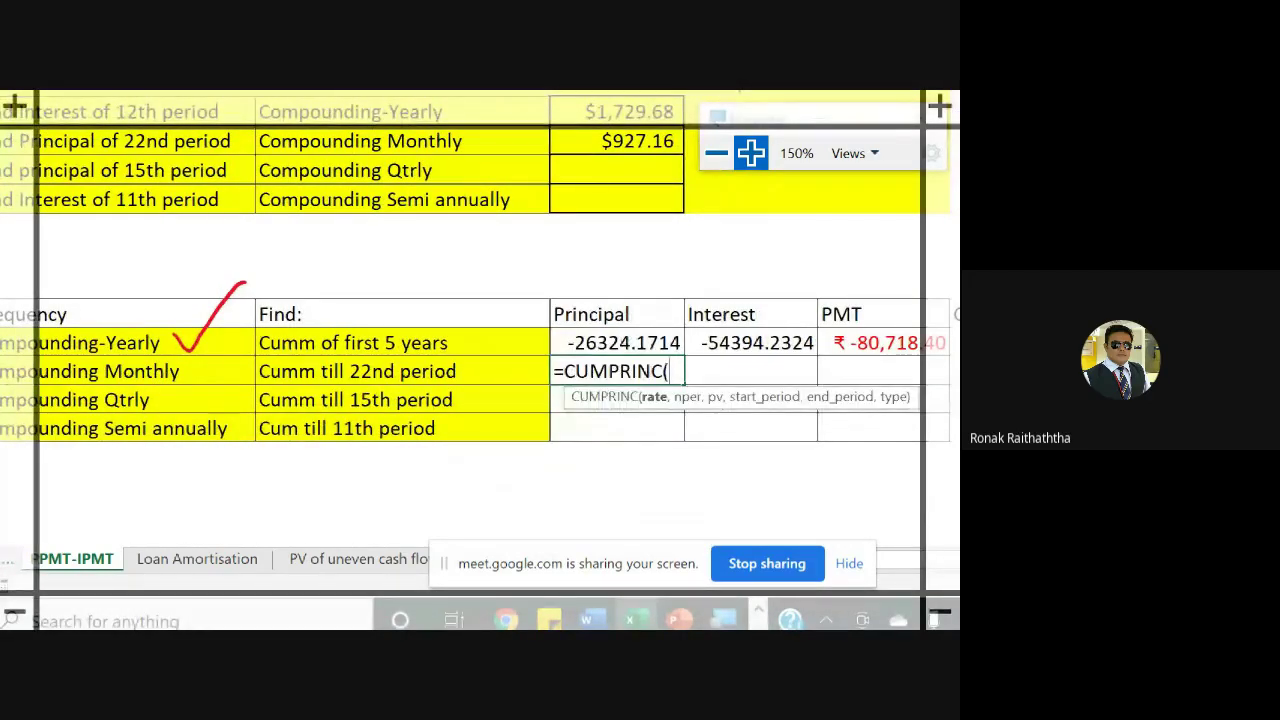
{"action": "type", "text": "12"}
{"action": "type", "text": "%"}
{"action": "type", "text": ","}
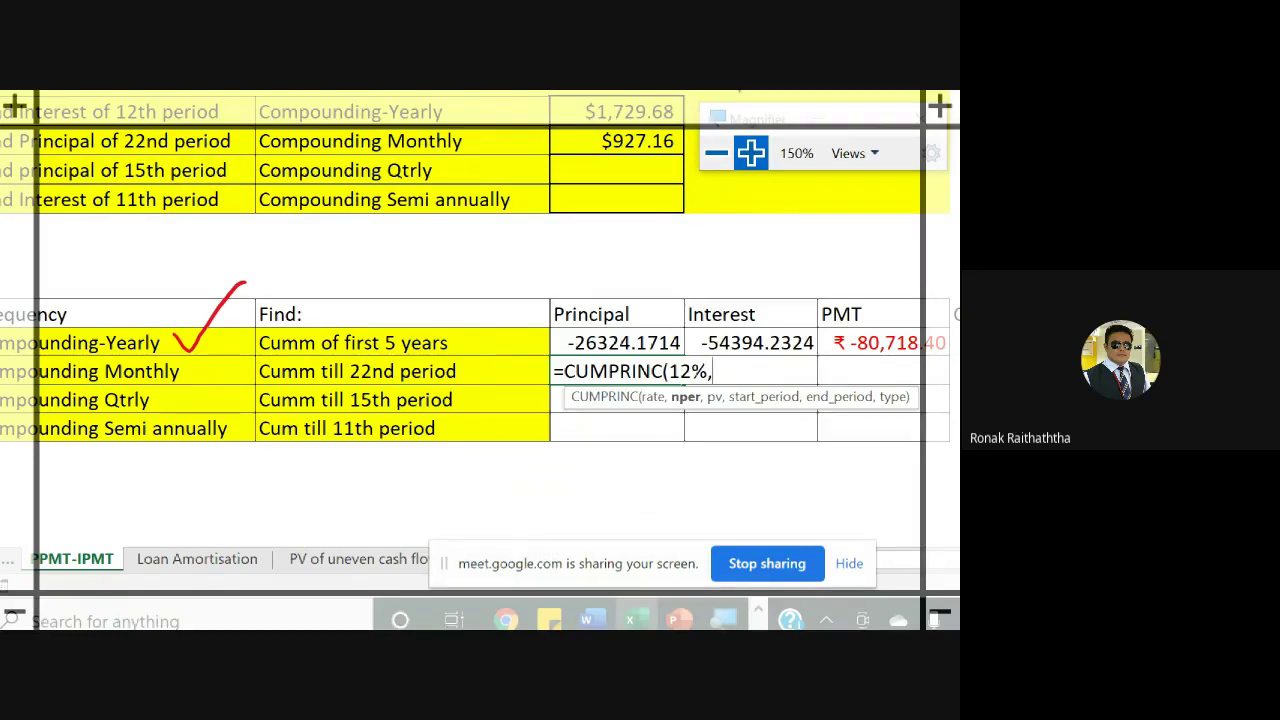
{"action": "type", "text": "1"}
{"action": "type", "text": "2"}
{"action": "type", "text": "*12"}
{"action": "type", "text": ","}
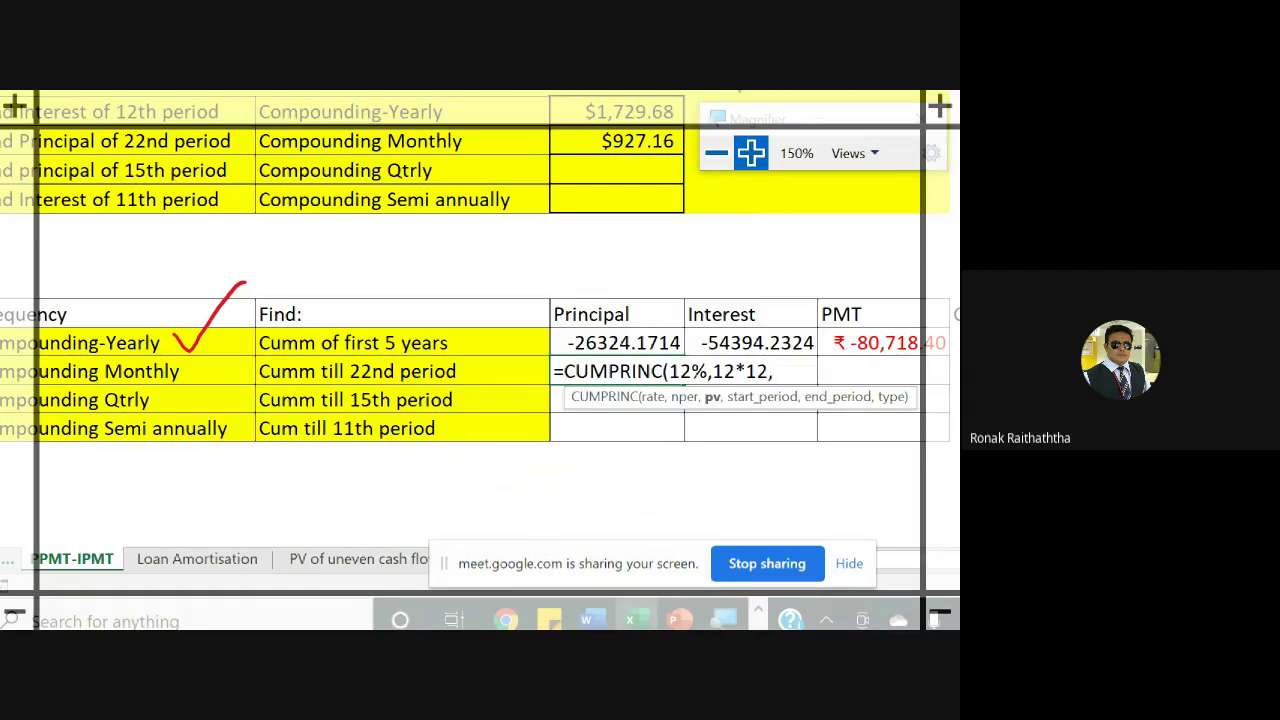
{"action": "type", "text": "-10"}
- Complete the formula with -100000, start period 1, end period 22 and type 0
{"action": "key", "text": "BackSpace"}
{"action": "key", "text": "BackSpace"}
{"action": "type", "text": "100000"}
{"action": "type", "text": ","}
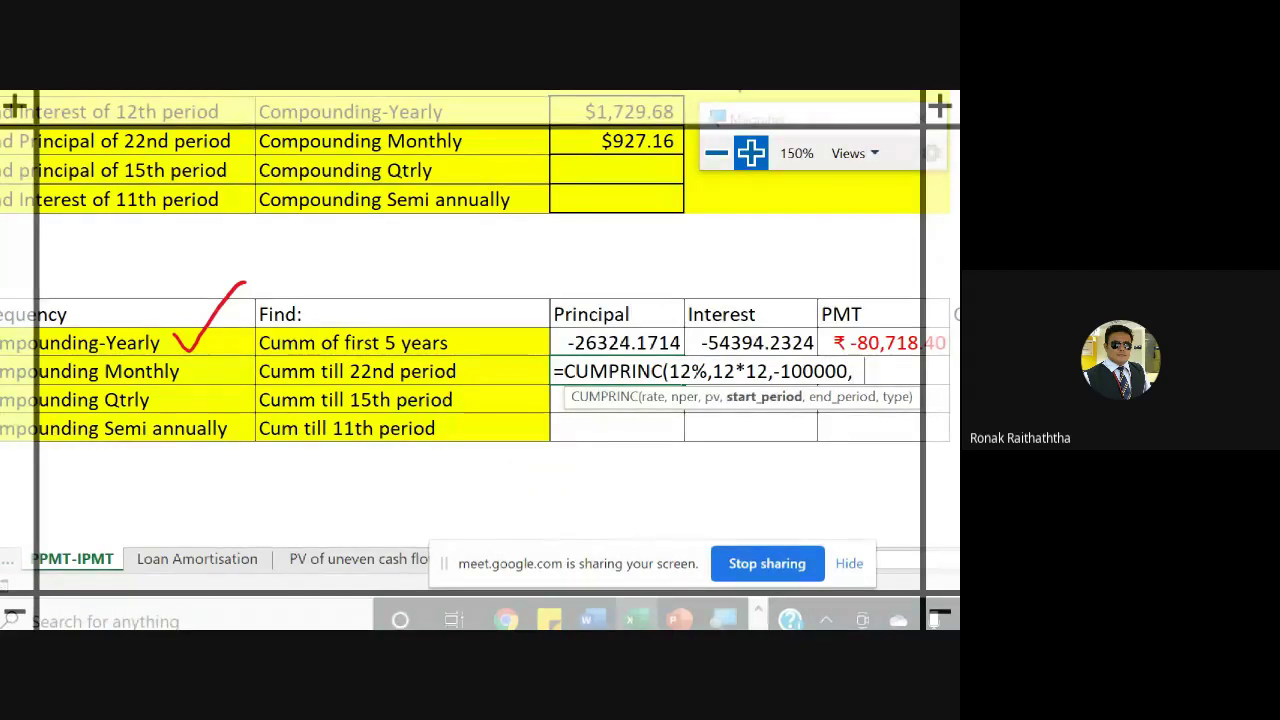
{"action": "type", "text": "1,"}
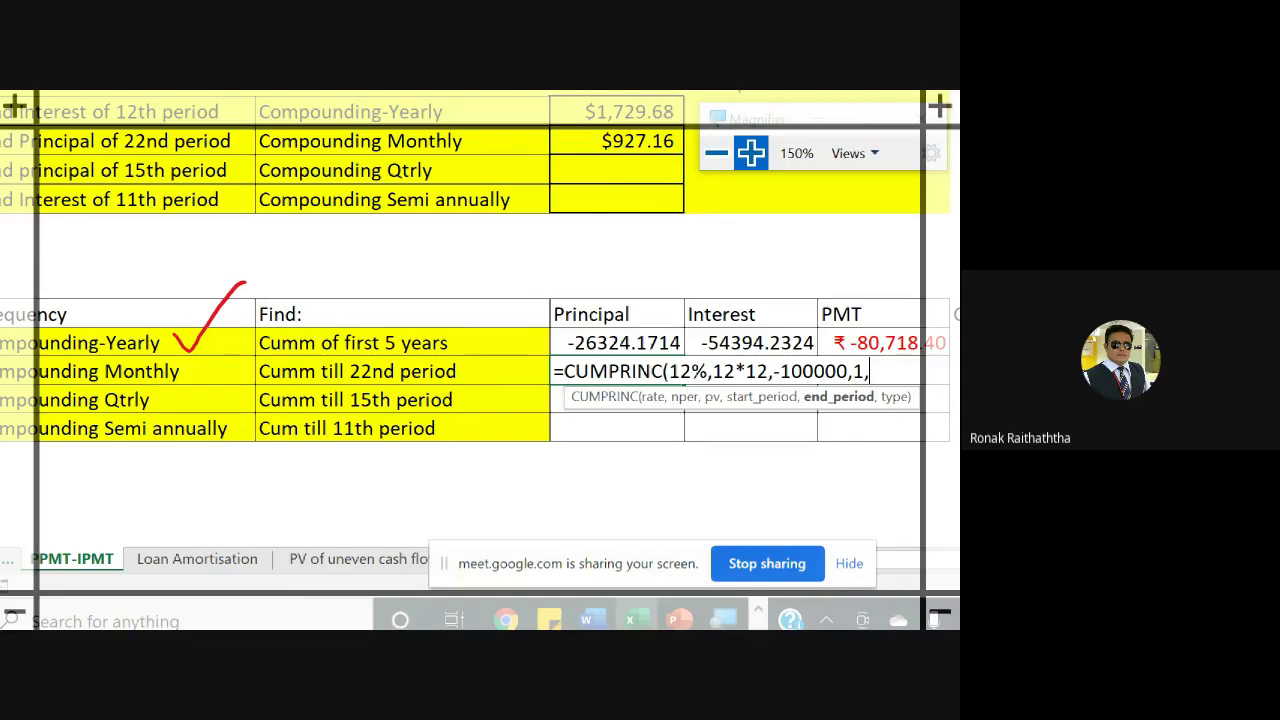
{"action": "type", "text": "22"}
{"action": "type", "text": ",0)"}
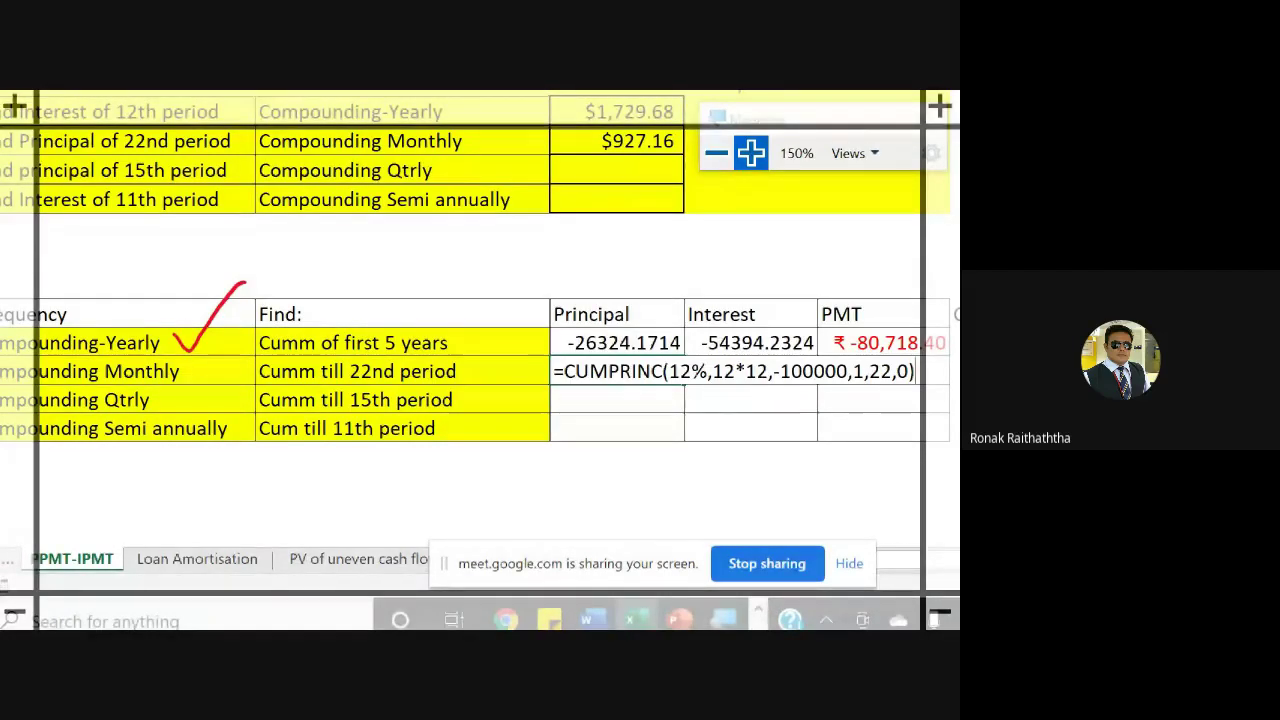
{"action": "key", "text": "ctrl+Return"}
- Remove the minus sign so the present value is a positive 100000
{"action": "key", "text": "F2"}
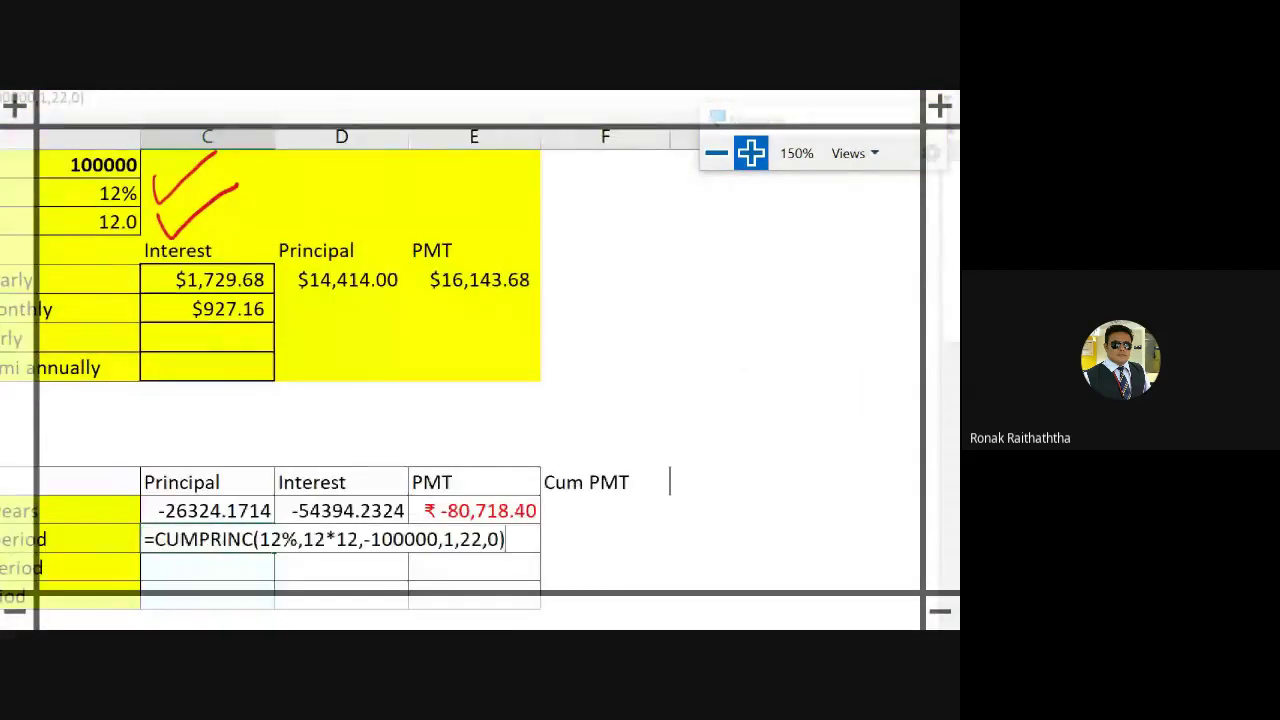
{"action": "key", "text": "Left"}
{"action": "key", "text": "Left"}
{"action": "key", "text": "Left"}
{"action": "key", "text": "Left"}
{"action": "key", "text": "Left"}
{"action": "key", "text": "Left"}
{"action": "key", "text": "Left"}
{"action": "key", "text": "Left"}
{"action": "key", "text": "Left"}
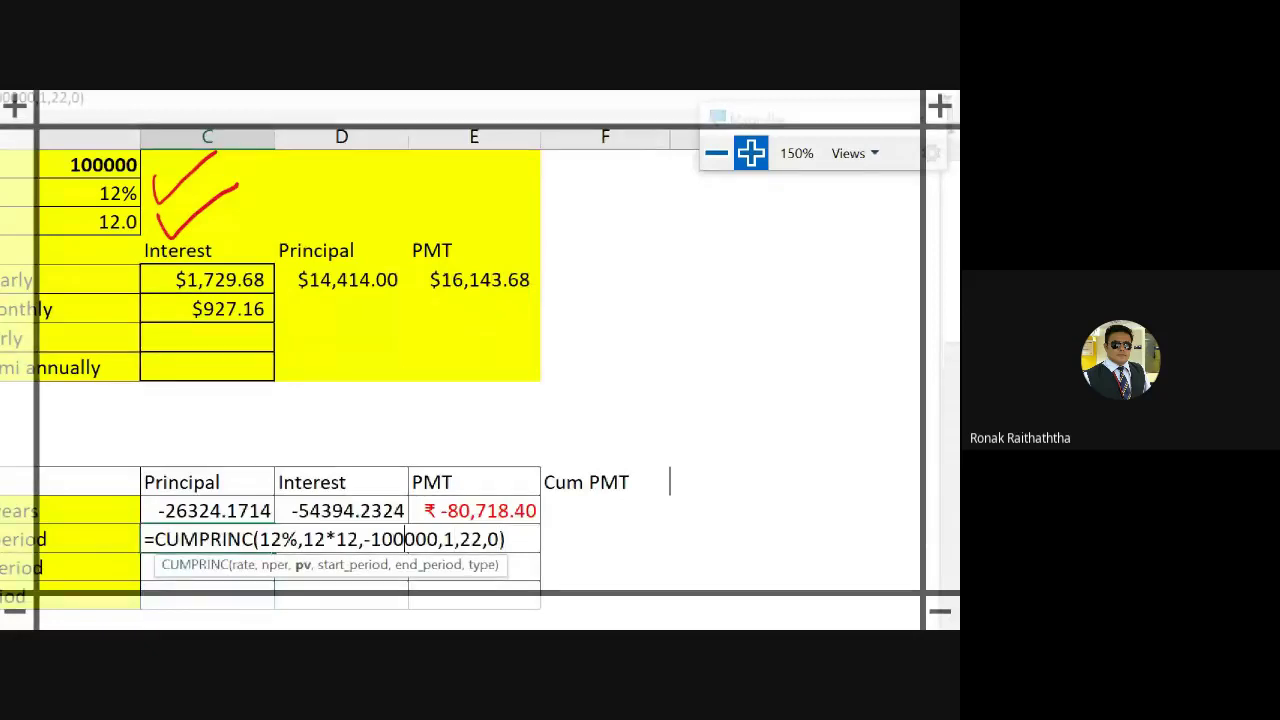
{"action": "key", "text": "Left"}
{"action": "key", "text": "Left"}
{"action": "key", "text": "Left"}
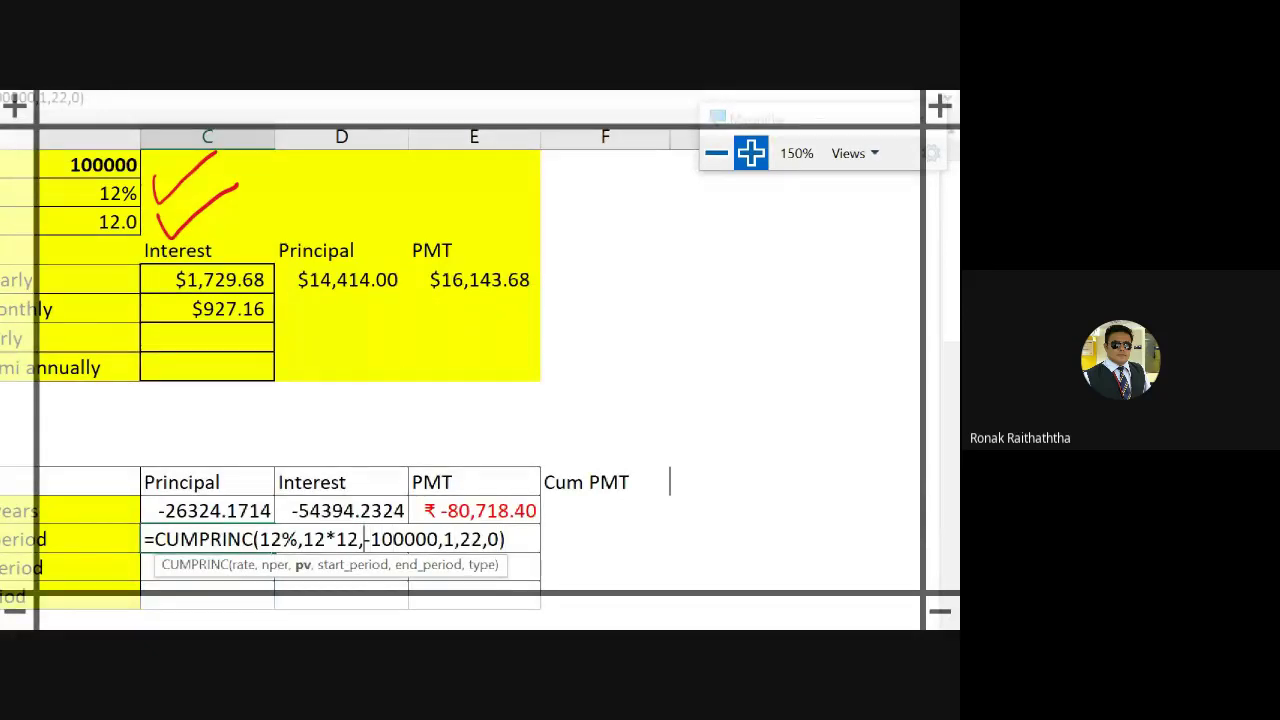
{"action": "key", "text": "BackSpace"}
{"action": "key", "text": "Return"}
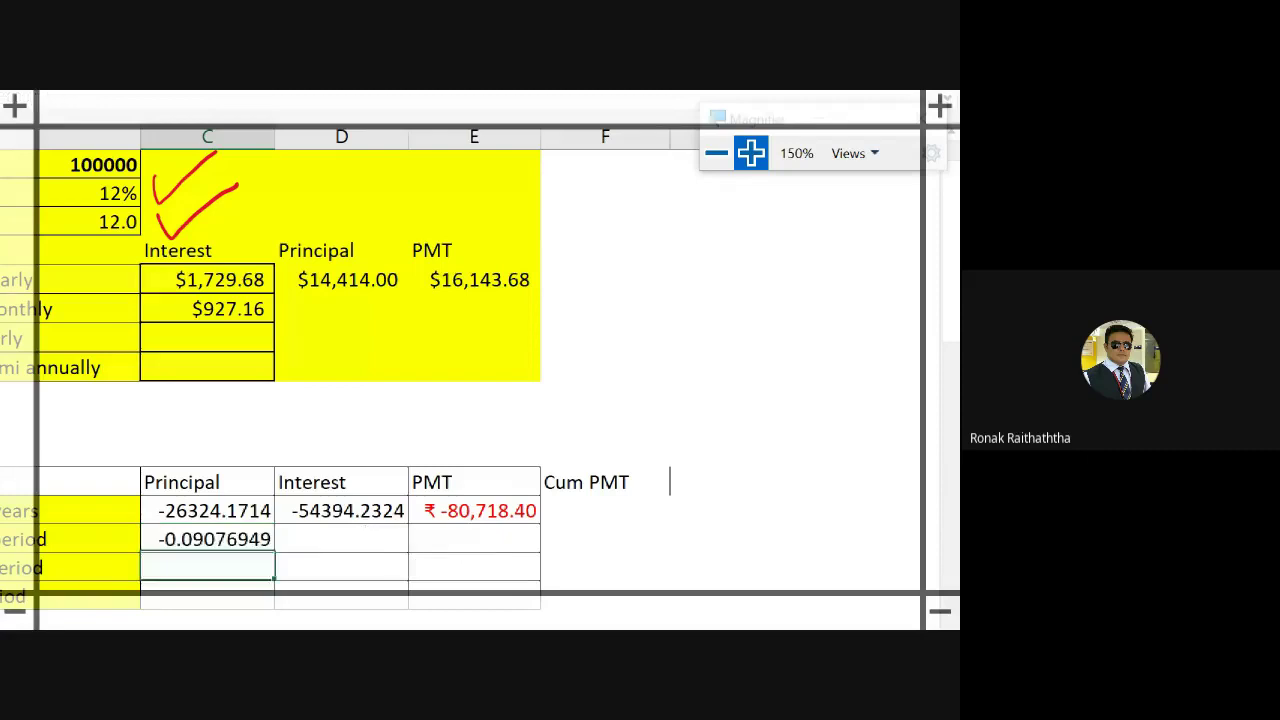
{"action": "key", "text": "Up"}
- Change the CUMPRINC rate to 12%/12, giving -7669.86347, and recheck the formula
{"action": "key", "text": "F2"}
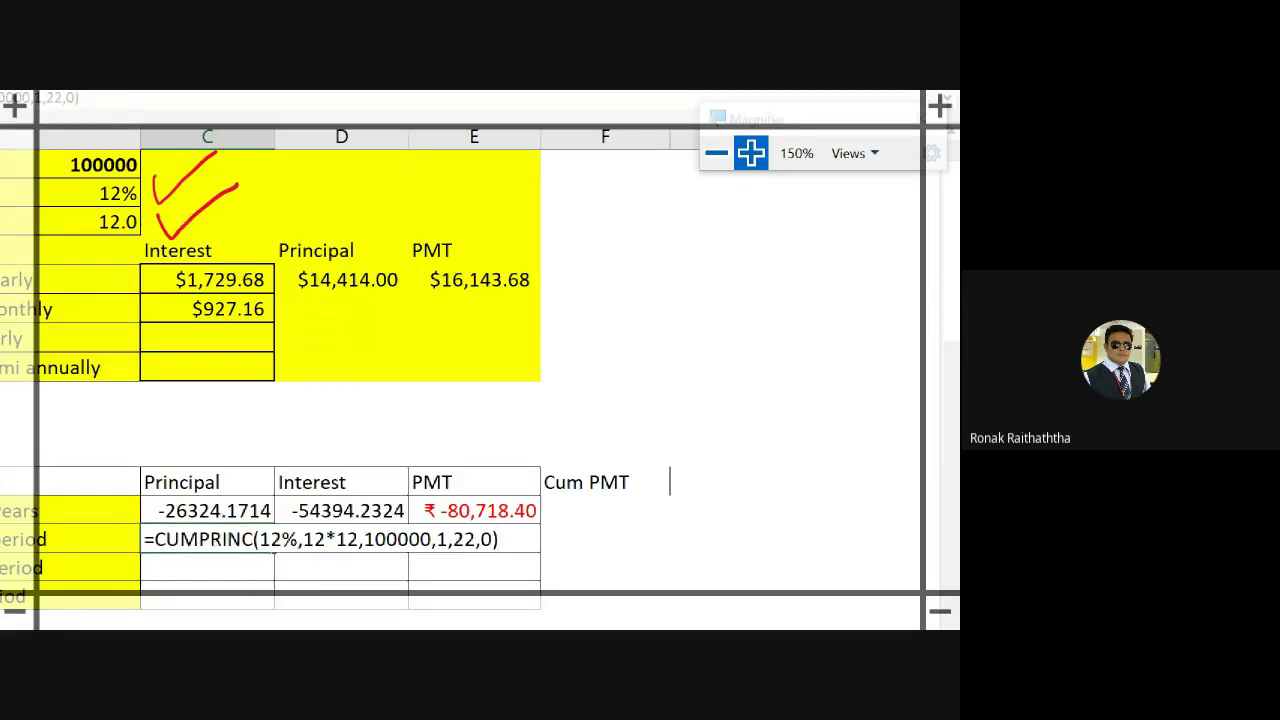
{"action": "left_click", "coordinate": [315, 539]}
{"action": "left_click", "coordinate": [298, 539]}
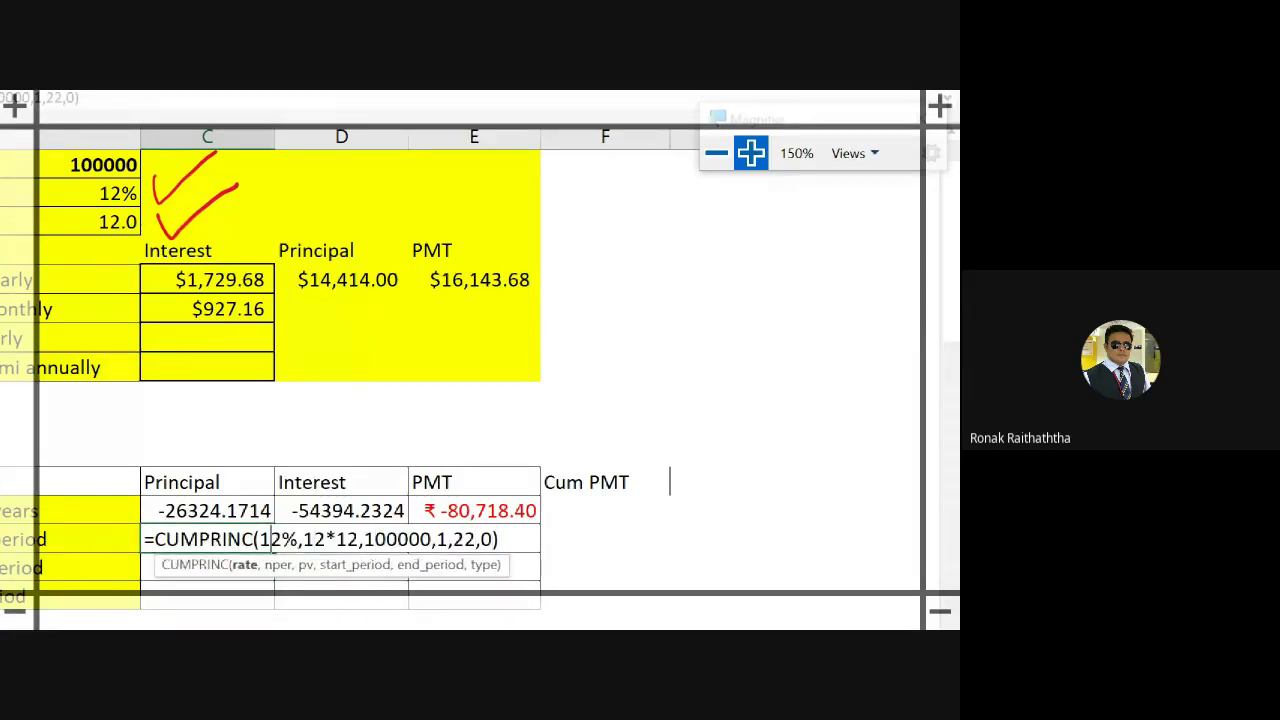
{"action": "type", "text": "/12"}
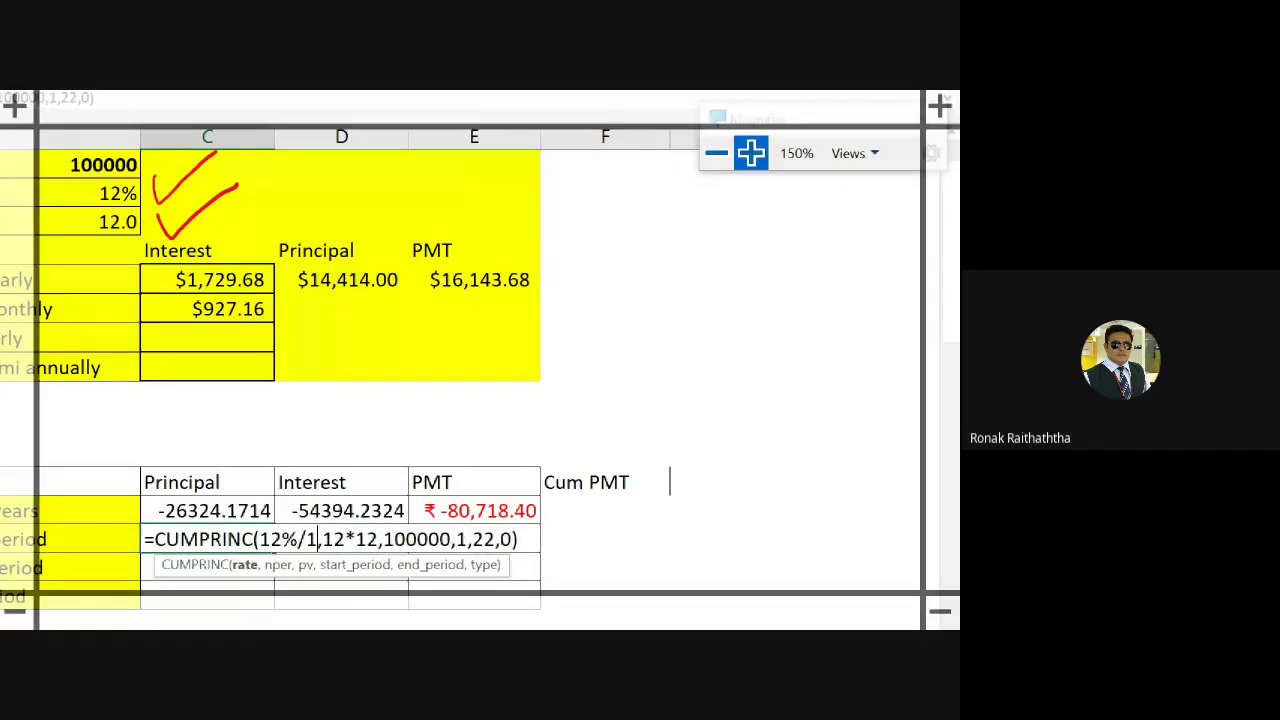
{"action": "key", "text": "Return"}
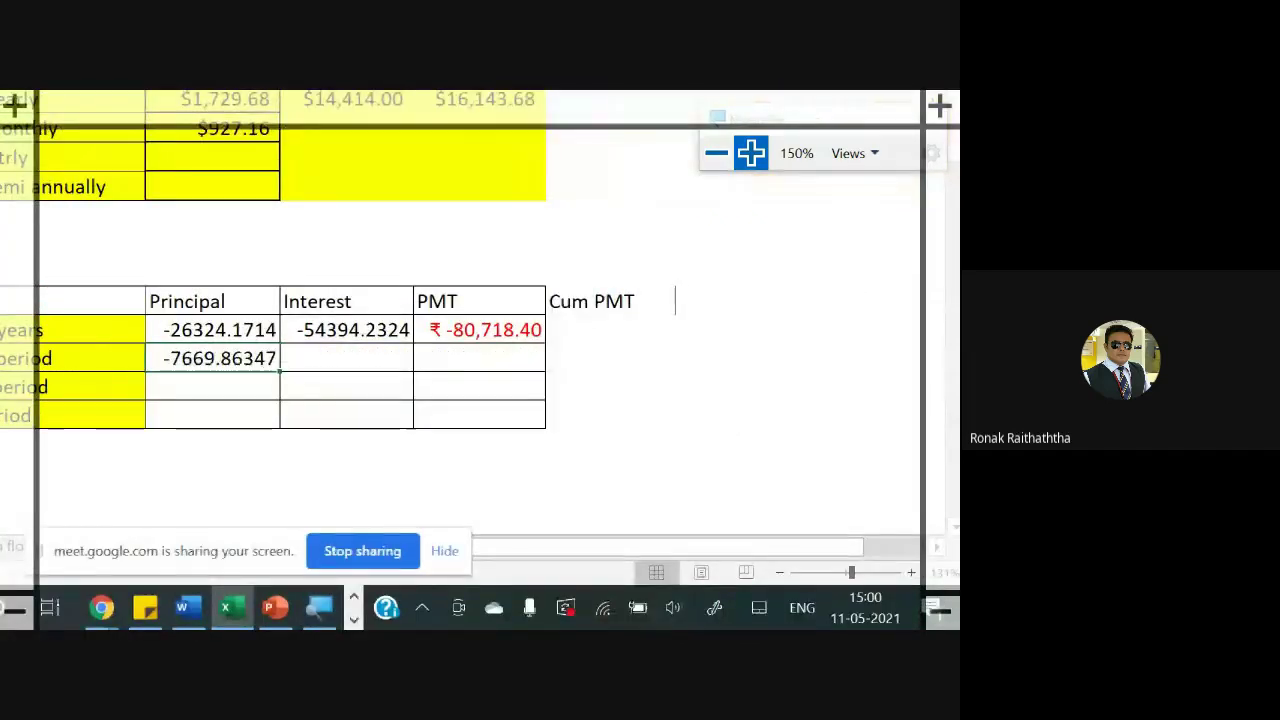
{"action": "key", "text": "F2"}
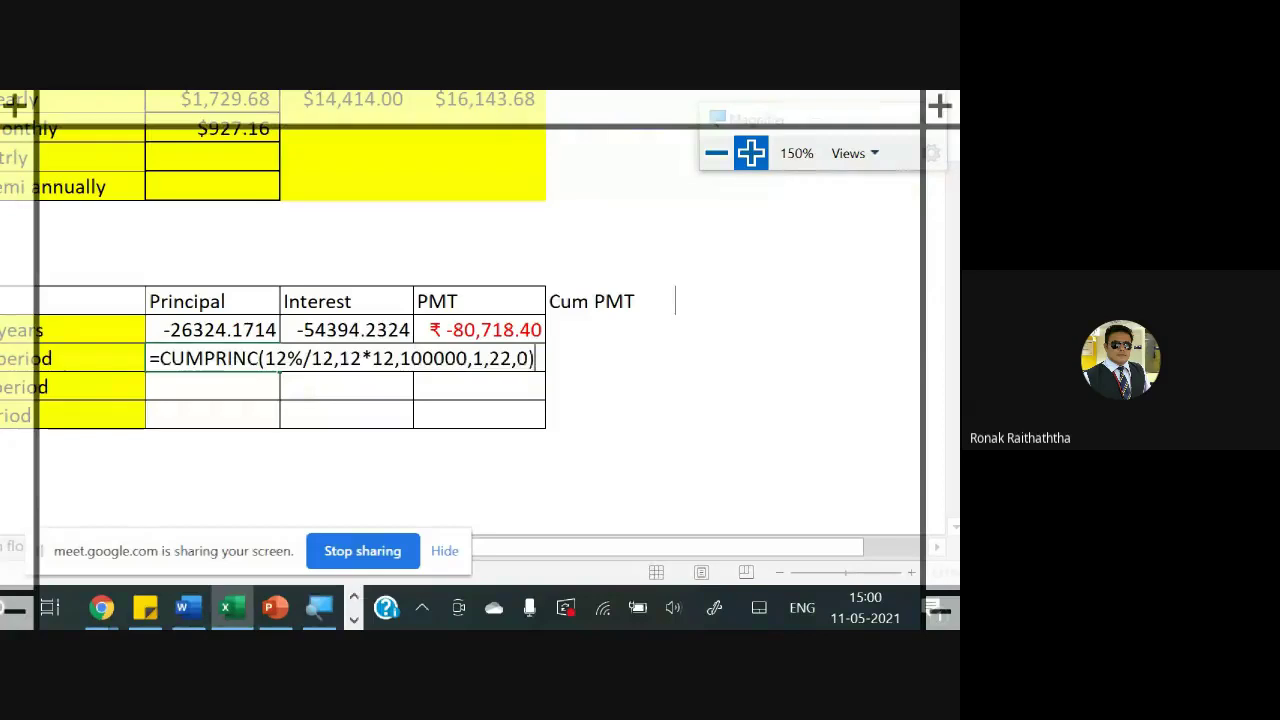
{"action": "key", "text": "Escape"}
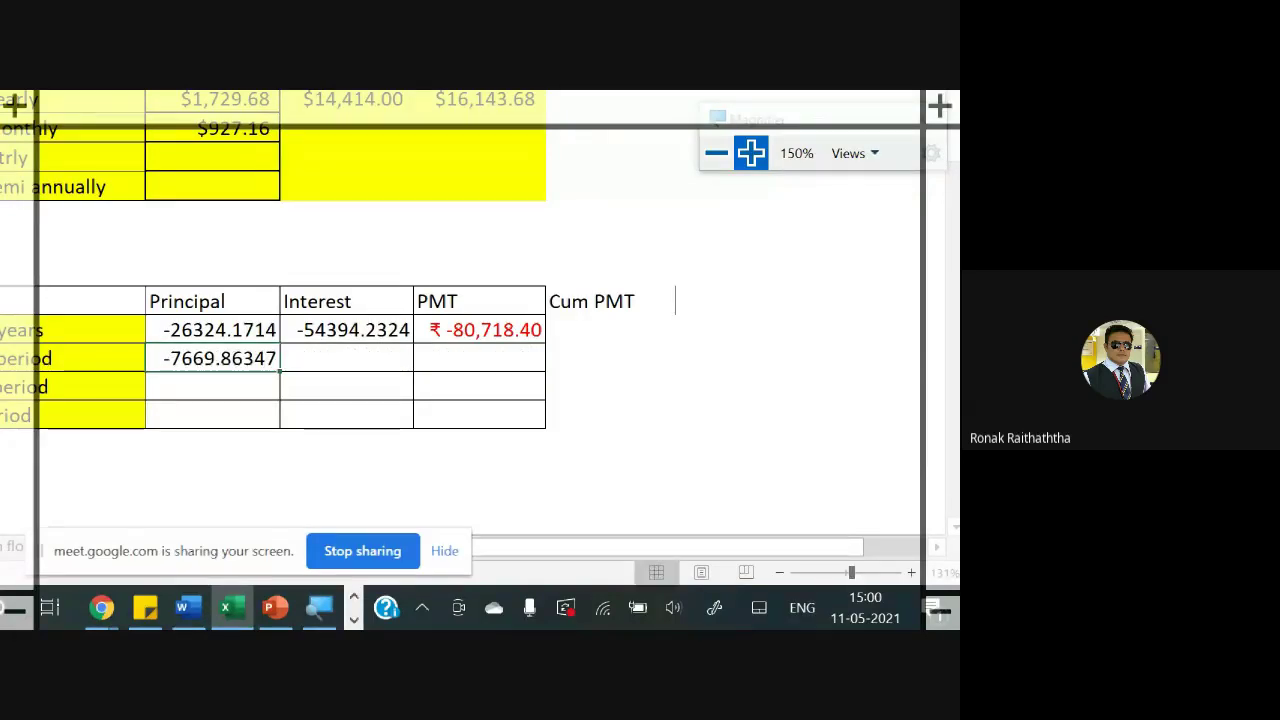
{"action": "left_click", "coordinate": [346, 330]}
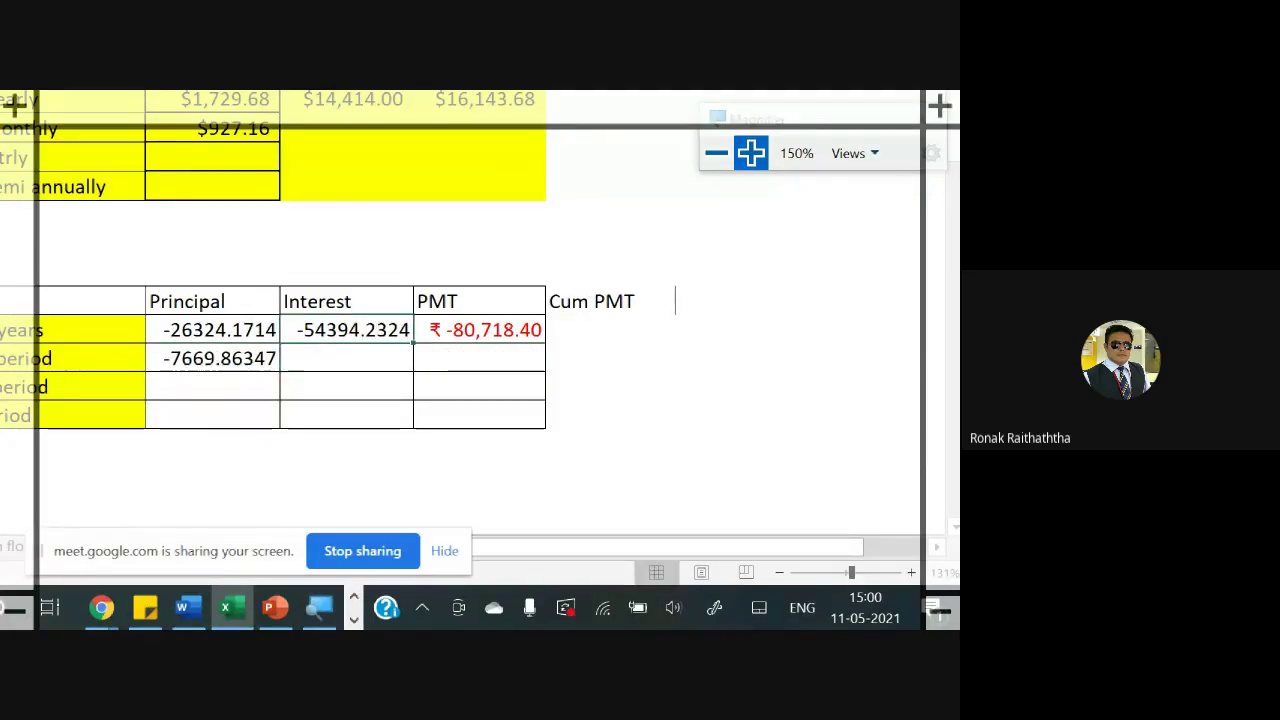
- Copy the CUMIPMT formula down to the 22nd-period row and change its rate to 12%/12
{"action": "key", "text": "Down"}
{"action": "key", "text": "ctrl+d"}
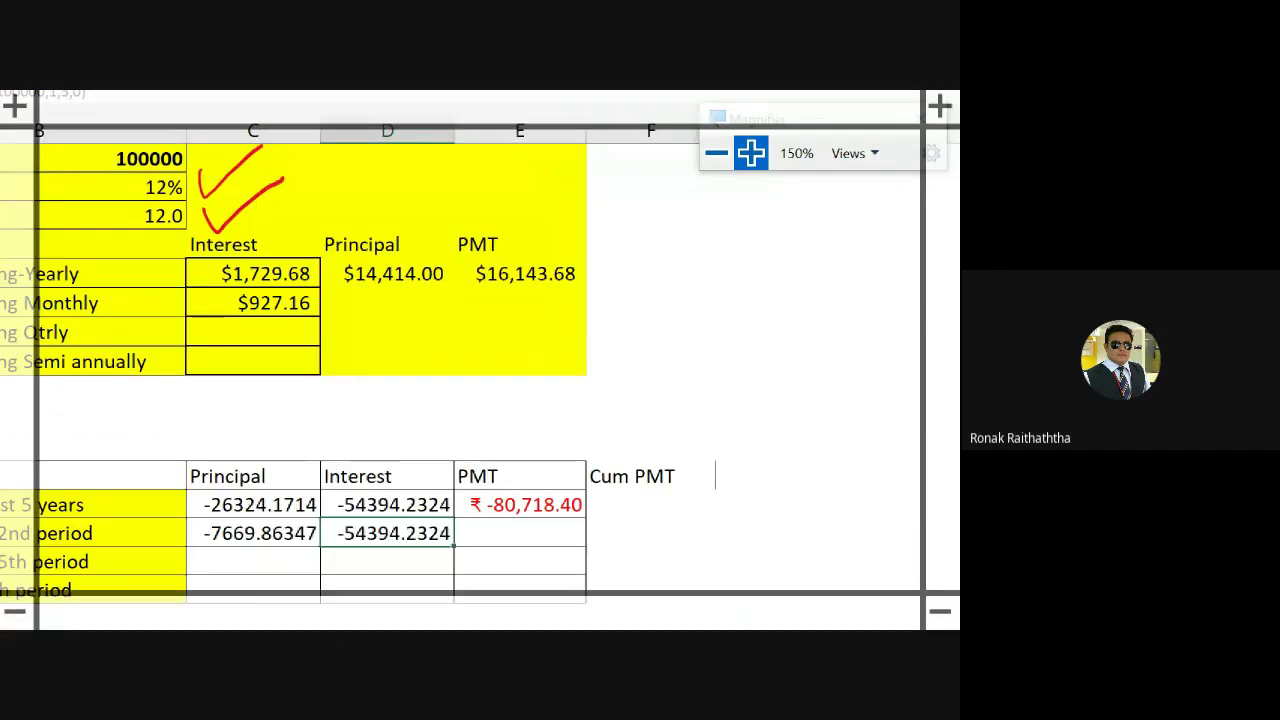
{"action": "key", "text": "F2"}
{"action": "key", "text": "Left"}
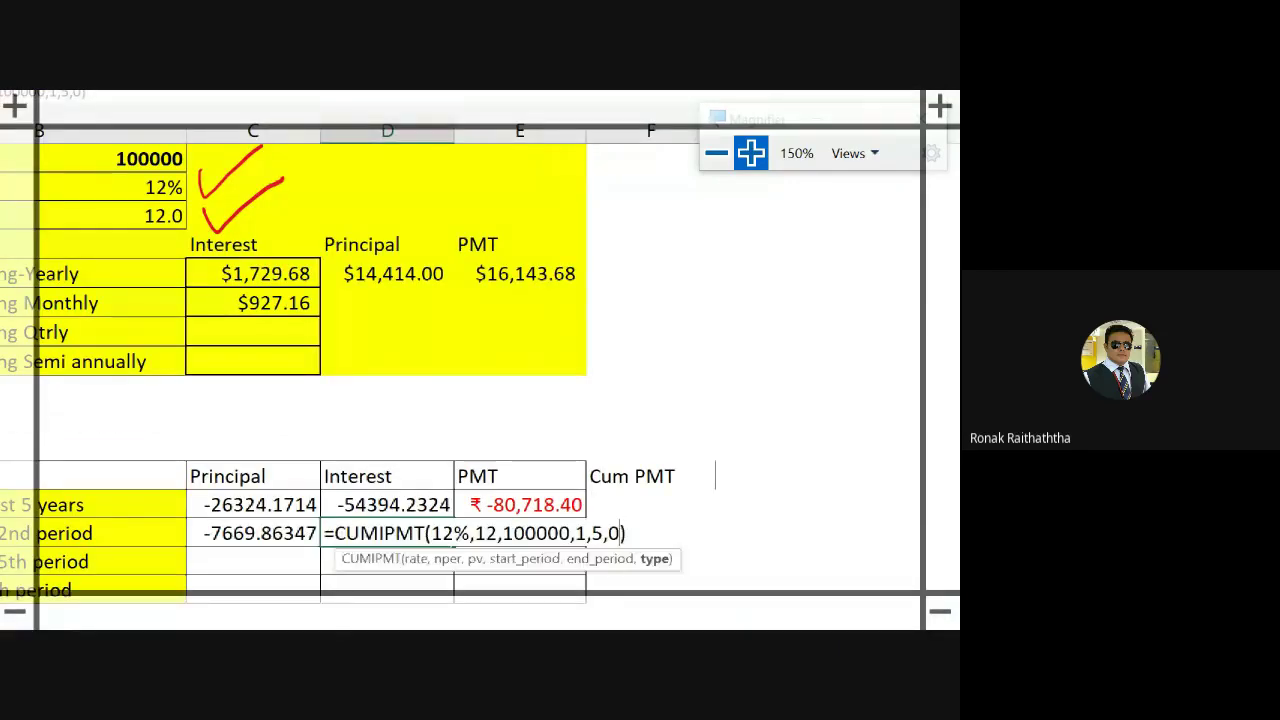
{"action": "key", "text": "Left"}
{"action": "key", "text": "Left"}
{"action": "key", "text": "Left"}
{"action": "key", "text": "Left"}
{"action": "key", "text": "Left"}
{"action": "key", "text": "Left"}
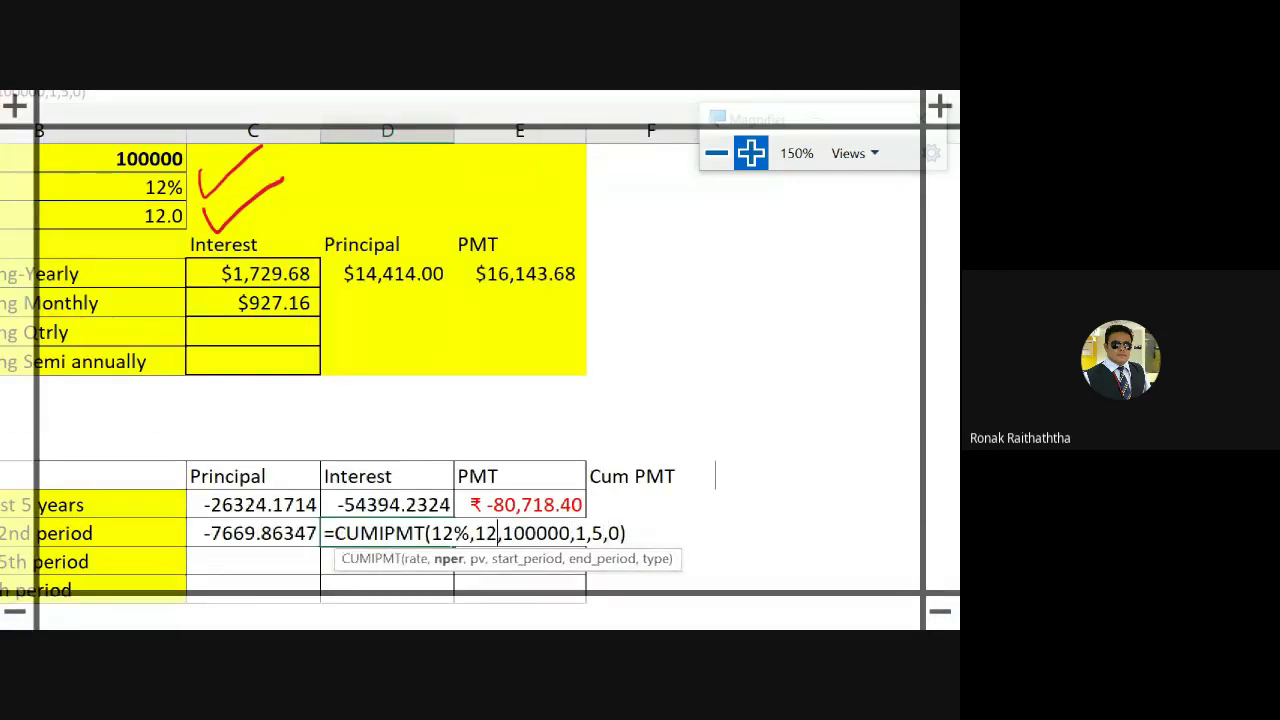
{"action": "key", "text": "Left"}
{"action": "key", "text": "Left"}
{"action": "key", "text": "Left"}
{"action": "type", "text": "/"}
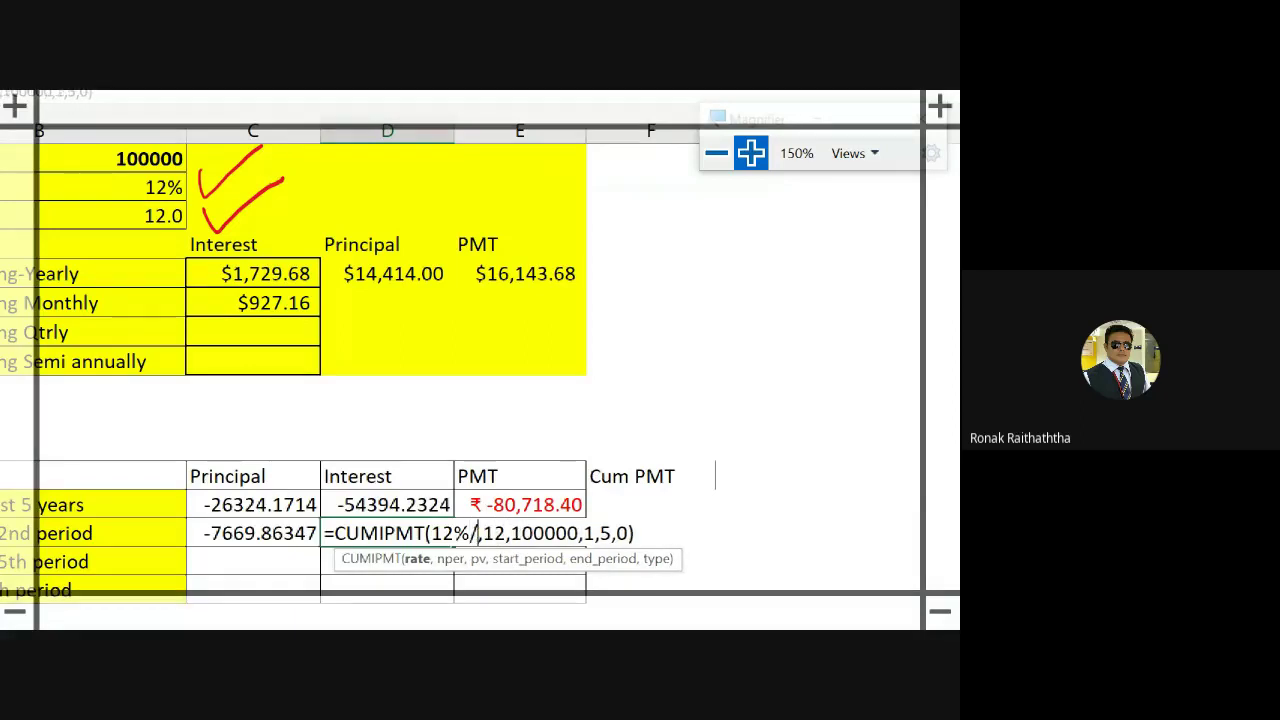
{"action": "type", "text": "12"}
{"action": "scroll", "coordinate": [500, 354], "scroll_direction": "down", "scroll_amount": 2}
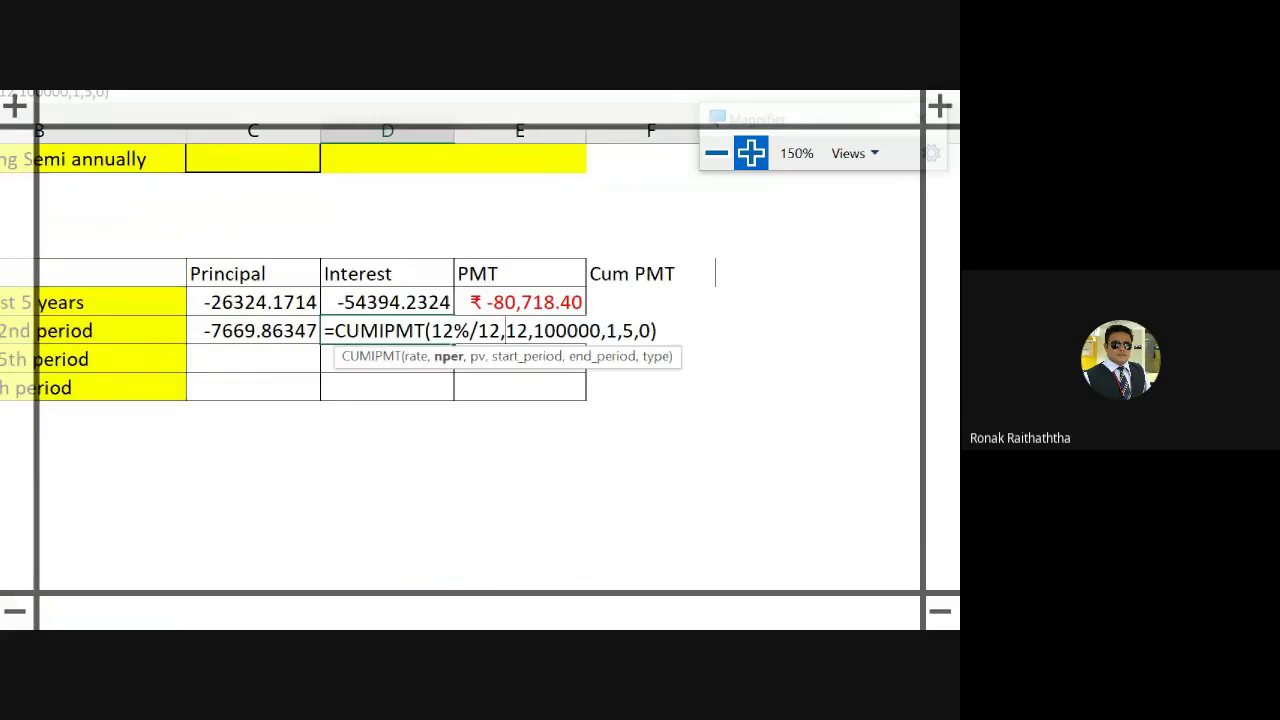
- Set the periods to 12*12 and the end period to 22, giving -21225.3576
{"action": "key", "text": "Right"}
{"action": "key", "text": "Right"}
{"action": "key", "text": "Right"}
{"action": "type", "text": "*12"}
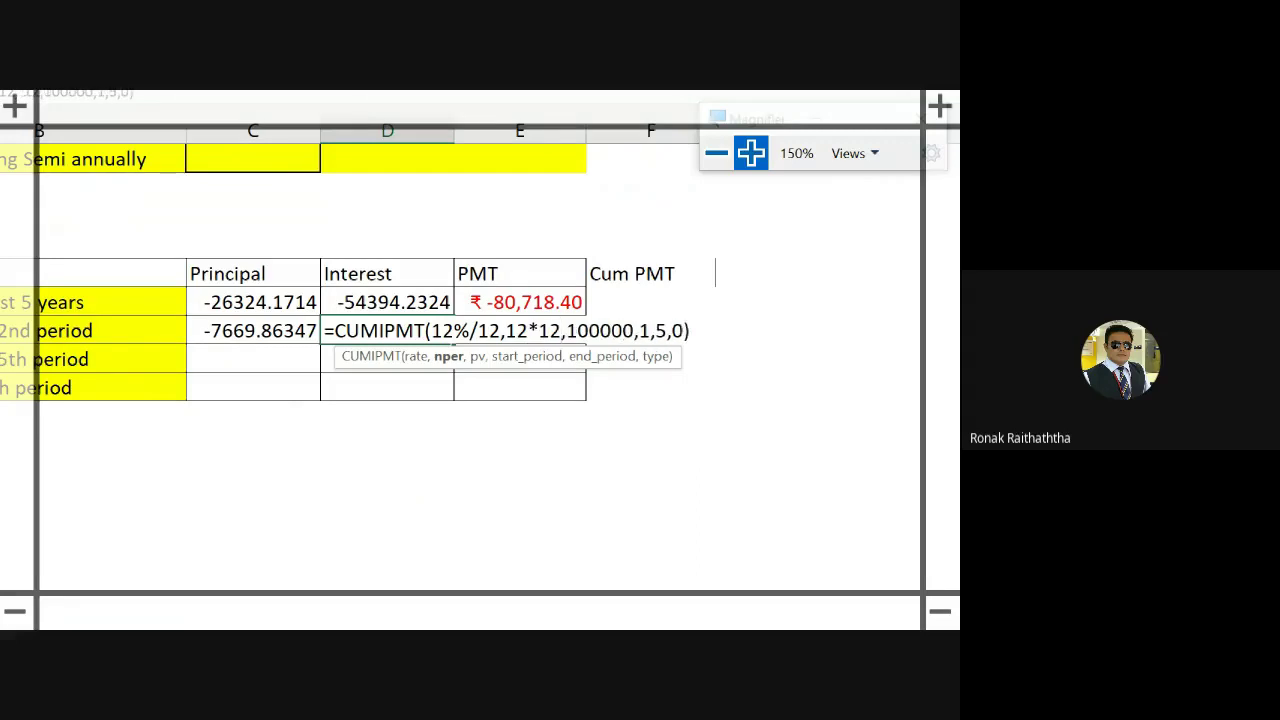
{"action": "key", "text": "Right"}
{"action": "key", "text": "Right"}
{"action": "key", "text": "Right"}
{"action": "key", "text": "Right"}
{"action": "key", "text": "Right"}
{"action": "key", "text": "Right"}
{"action": "key", "text": "Right"}
{"action": "key", "text": "Right"}
{"action": "key", "text": "Right"}
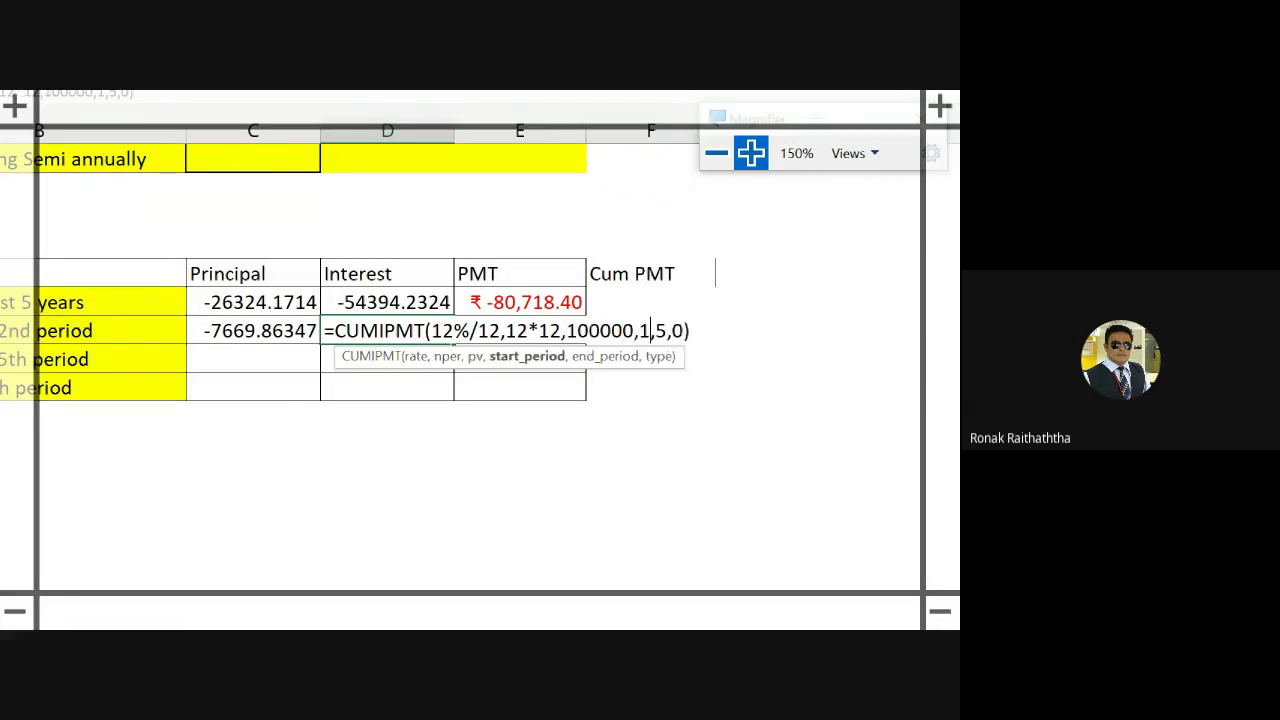
{"action": "key", "text": "Right"}
{"action": "key", "text": "Right"}
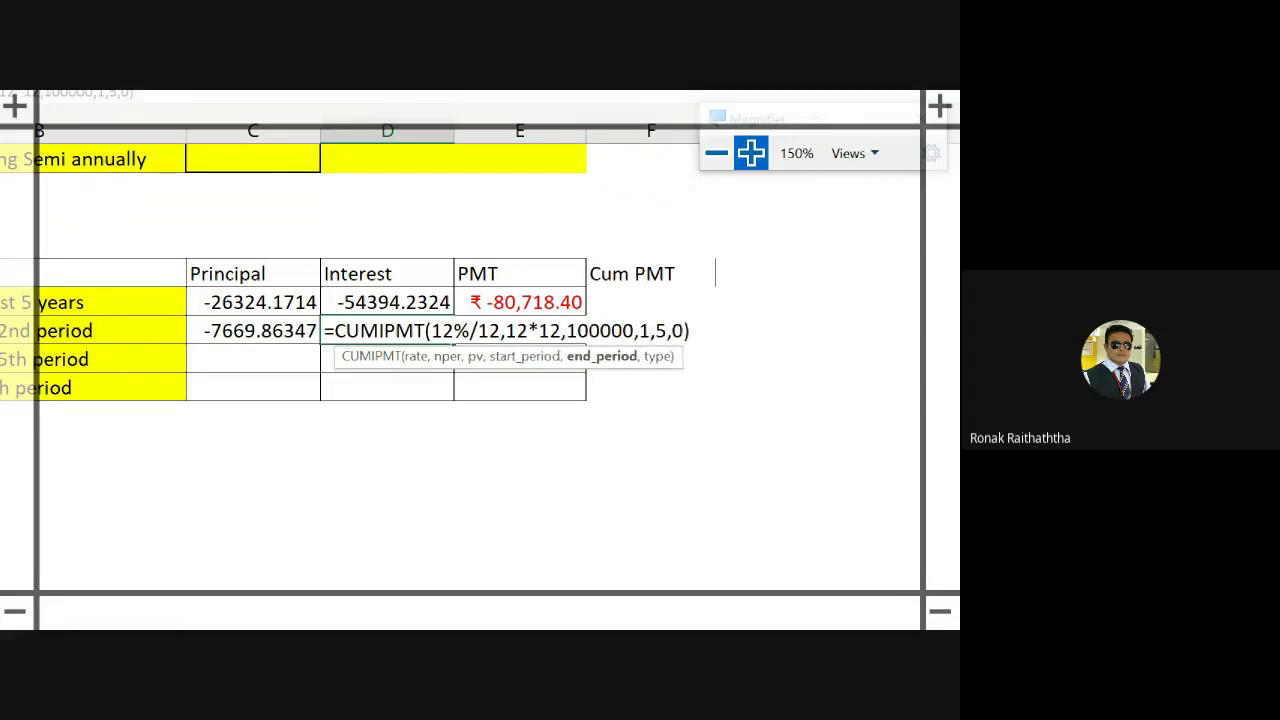
{"action": "key", "text": "BackSpace"}
{"action": "type", "text": "22"}
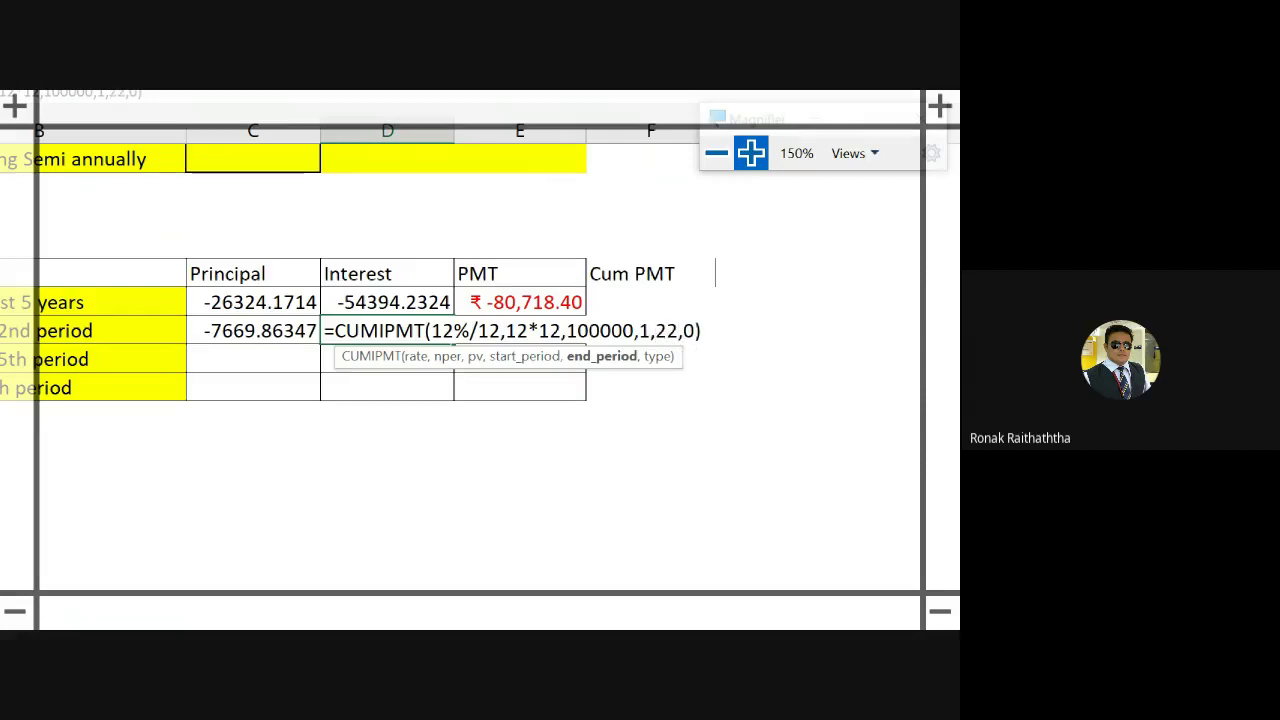
{"action": "left_click", "coordinate": [694, 331]}
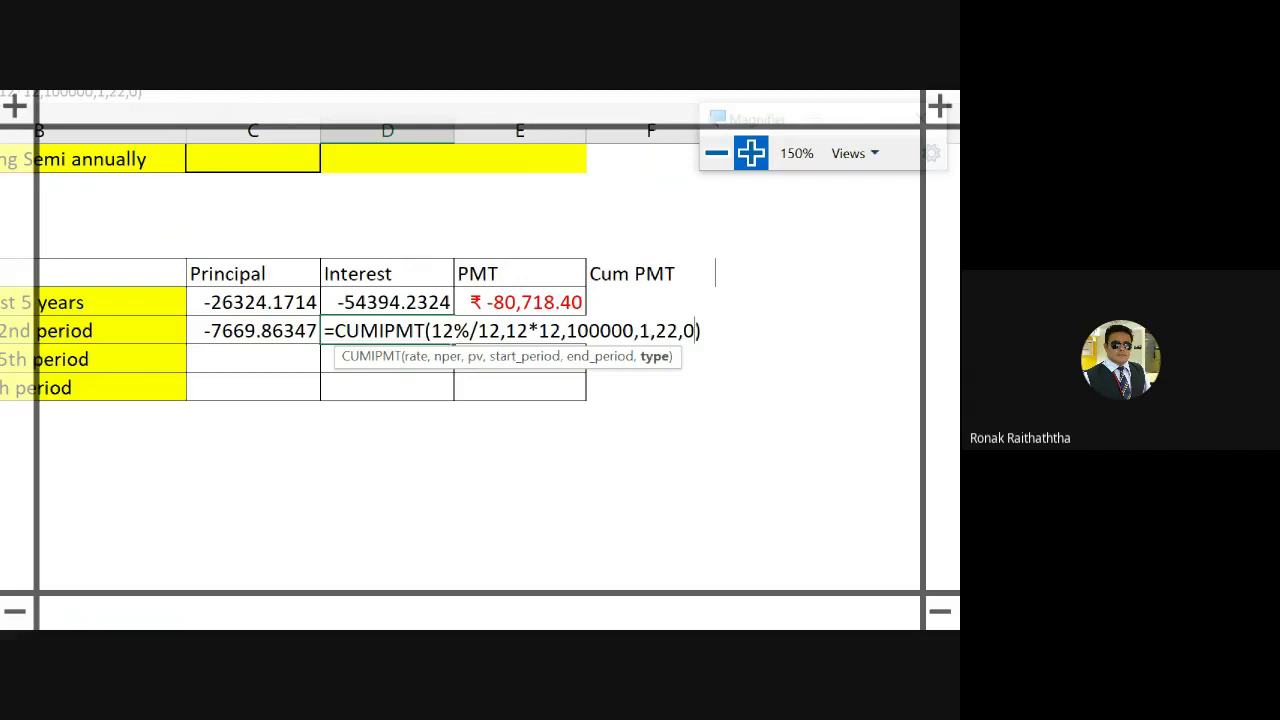
{"action": "key", "text": "Return"}
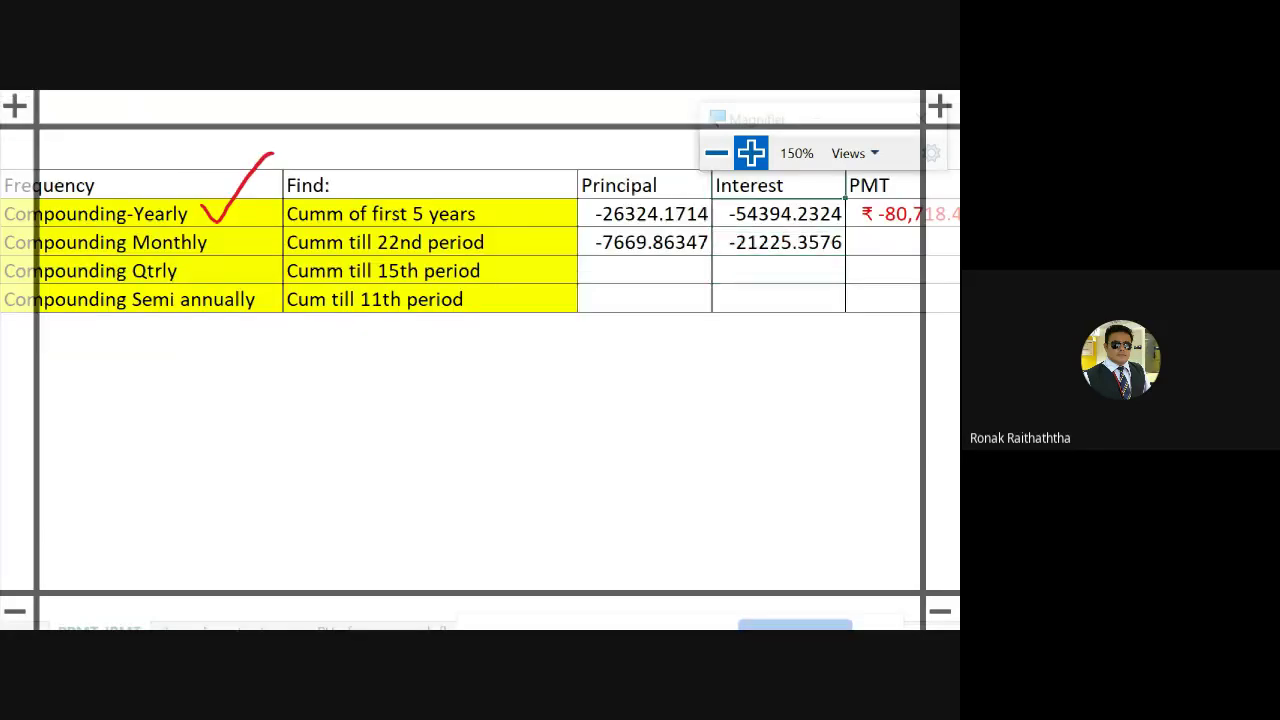
{"action": "left_click", "coordinate": [644, 188]}
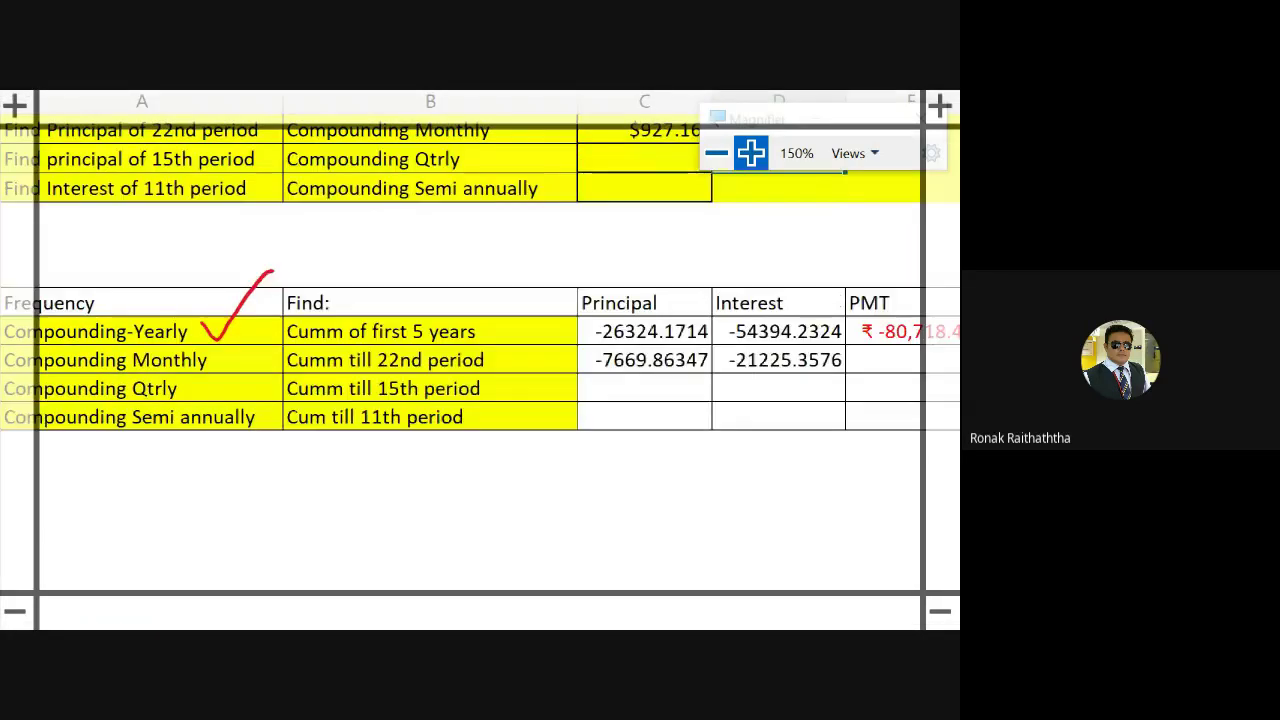
{"action": "left_click", "coordinate": [778, 360]}
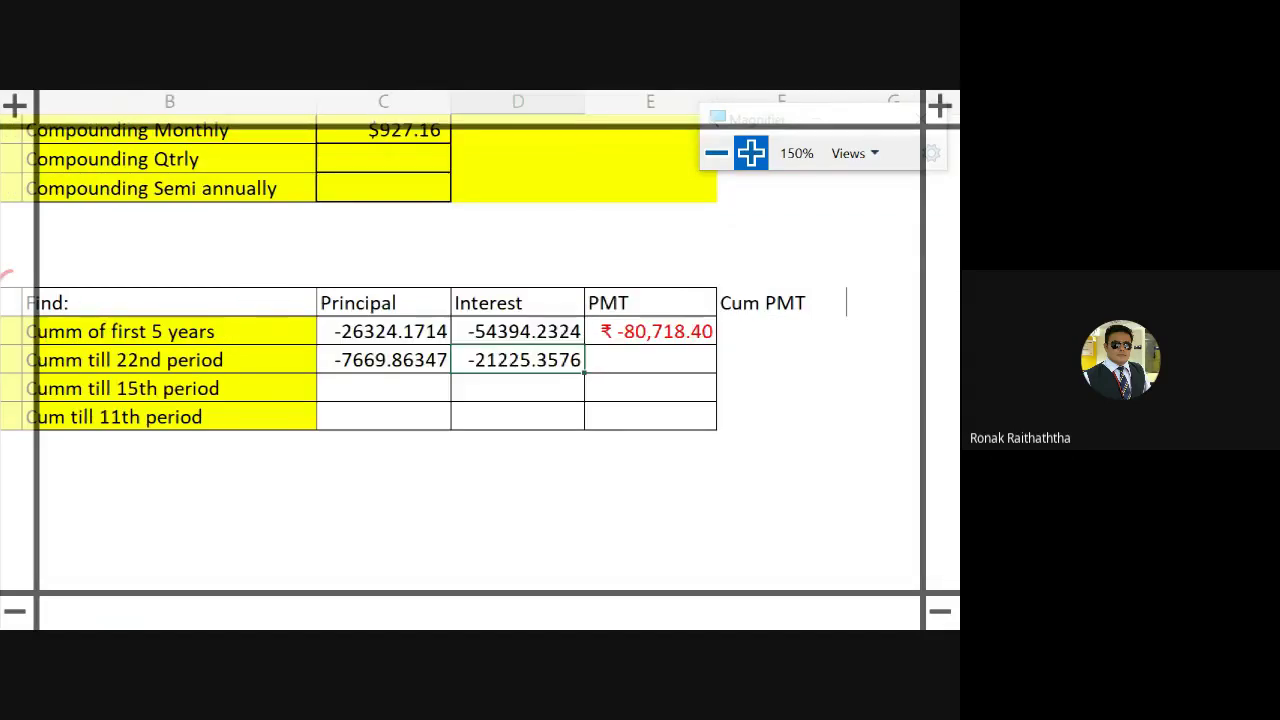
- Enter =PMT(12%/12,12*12,100000,0,0)*22 in E16, returning ($28,895.72)
{"action": "left_click", "coordinate": [676, 359]}
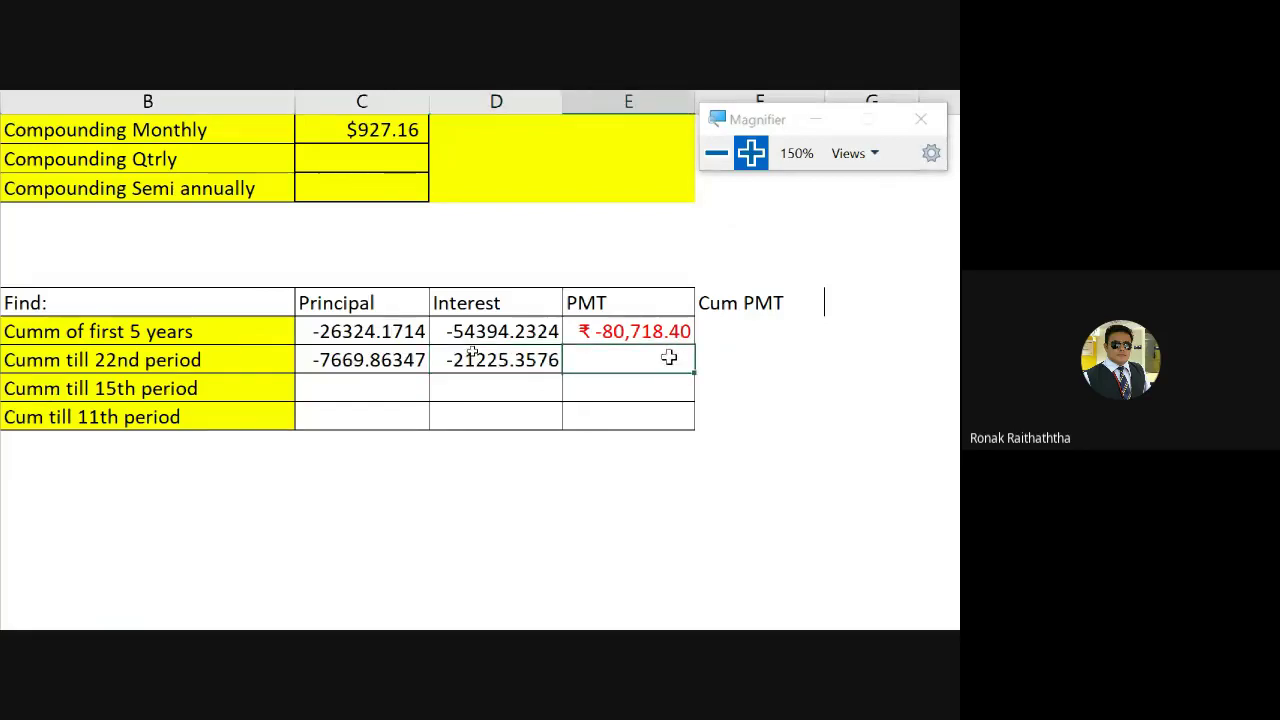
{"action": "type", "text": "="}
{"action": "type", "text": "pmt"}
{"action": "key", "text": "Tab"}
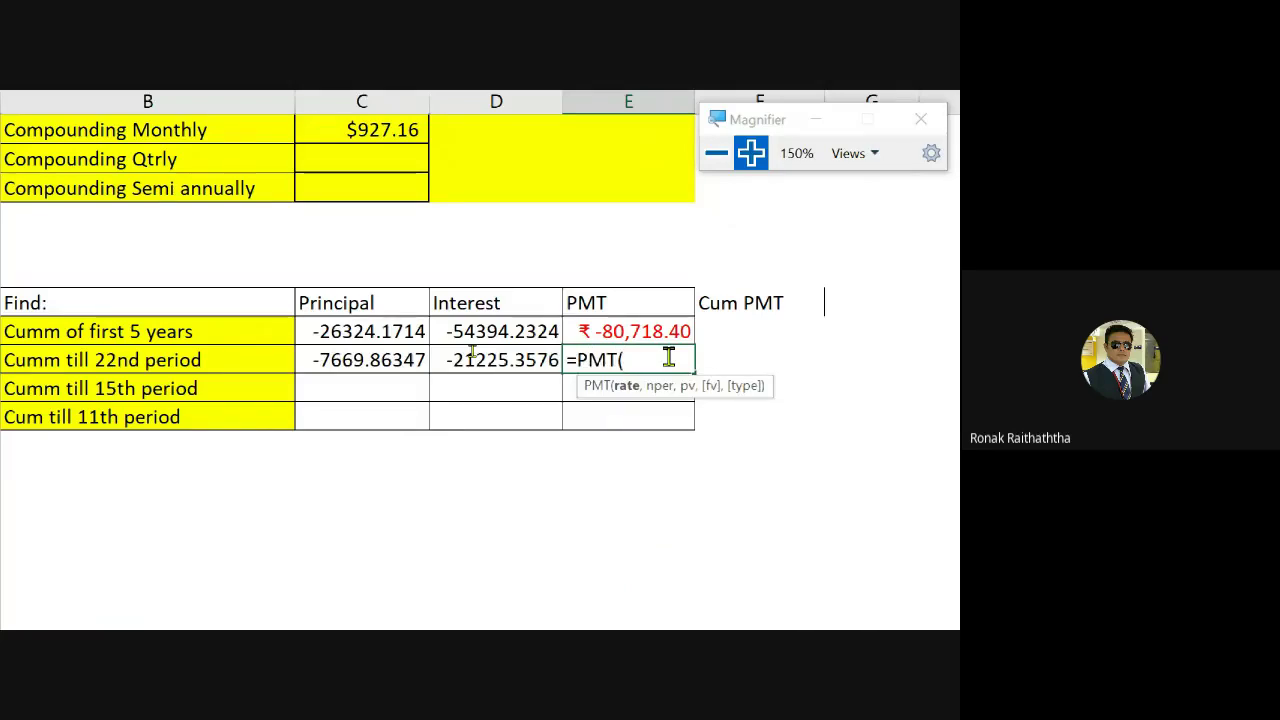
{"action": "type", "text": "12"}
{"action": "type", "text": "%/12"}
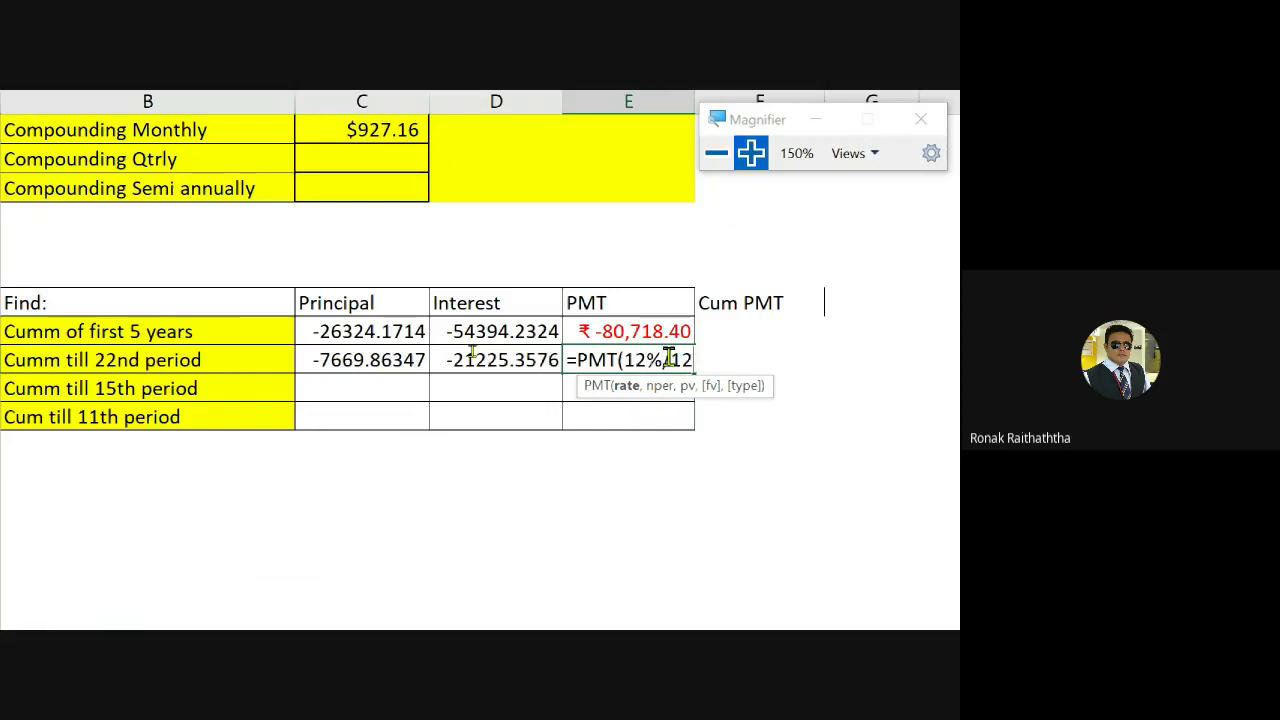
{"action": "type", "text": ","}
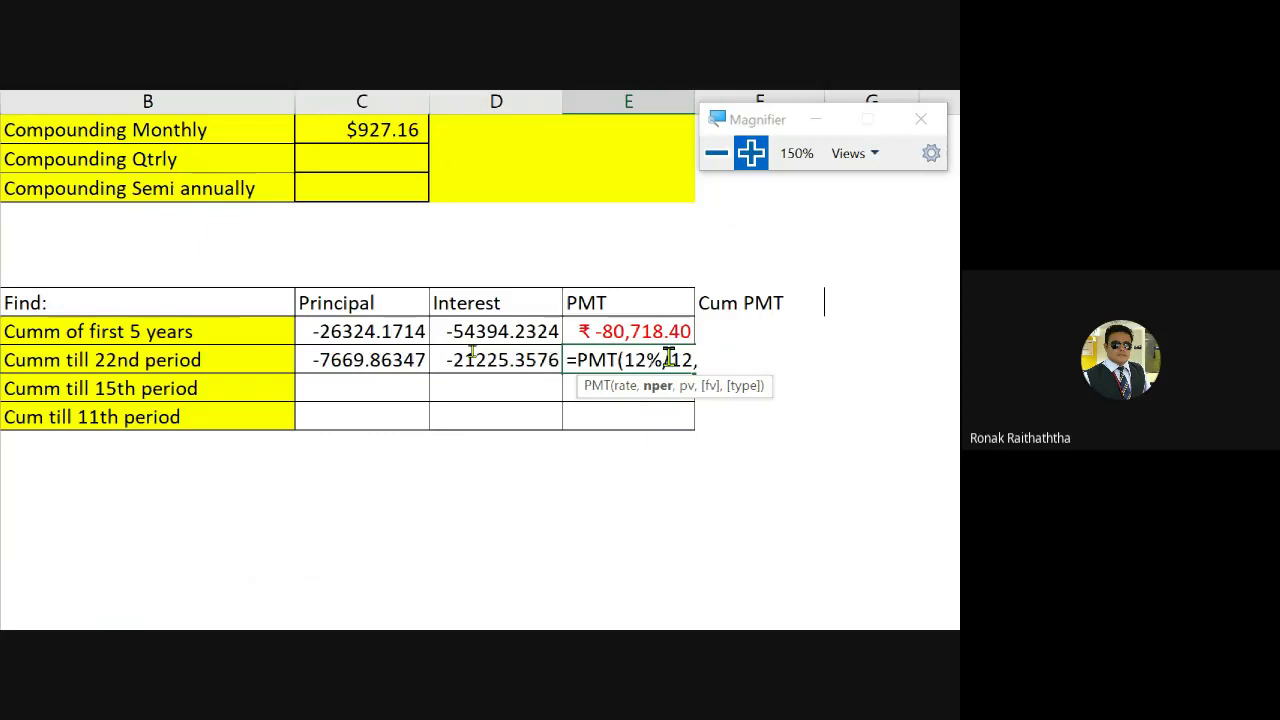
{"action": "type", "text": "112"}
{"action": "key", "text": "BackSpace"}
{"action": "key", "text": "BackSpace"}
{"action": "type", "text": "2*"}
{"action": "type", "text": "12,"}
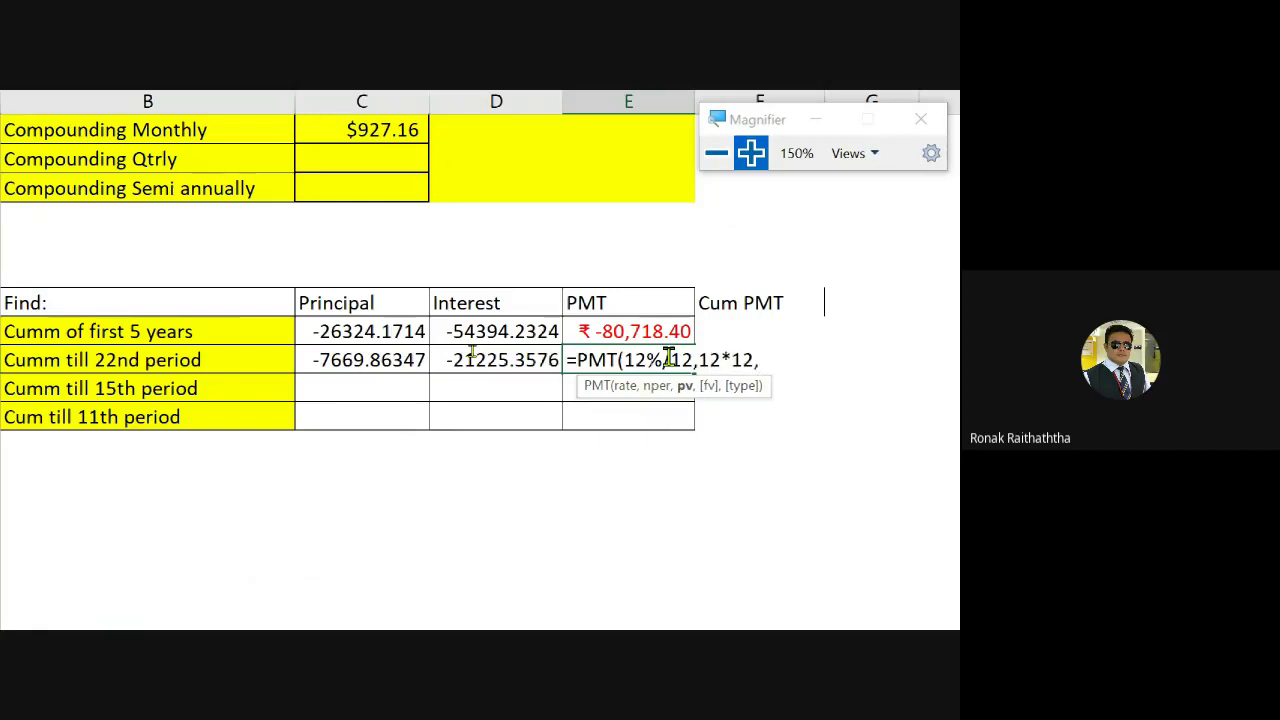
{"action": "type", "text": "100"}
{"action": "type", "text": "000,"}
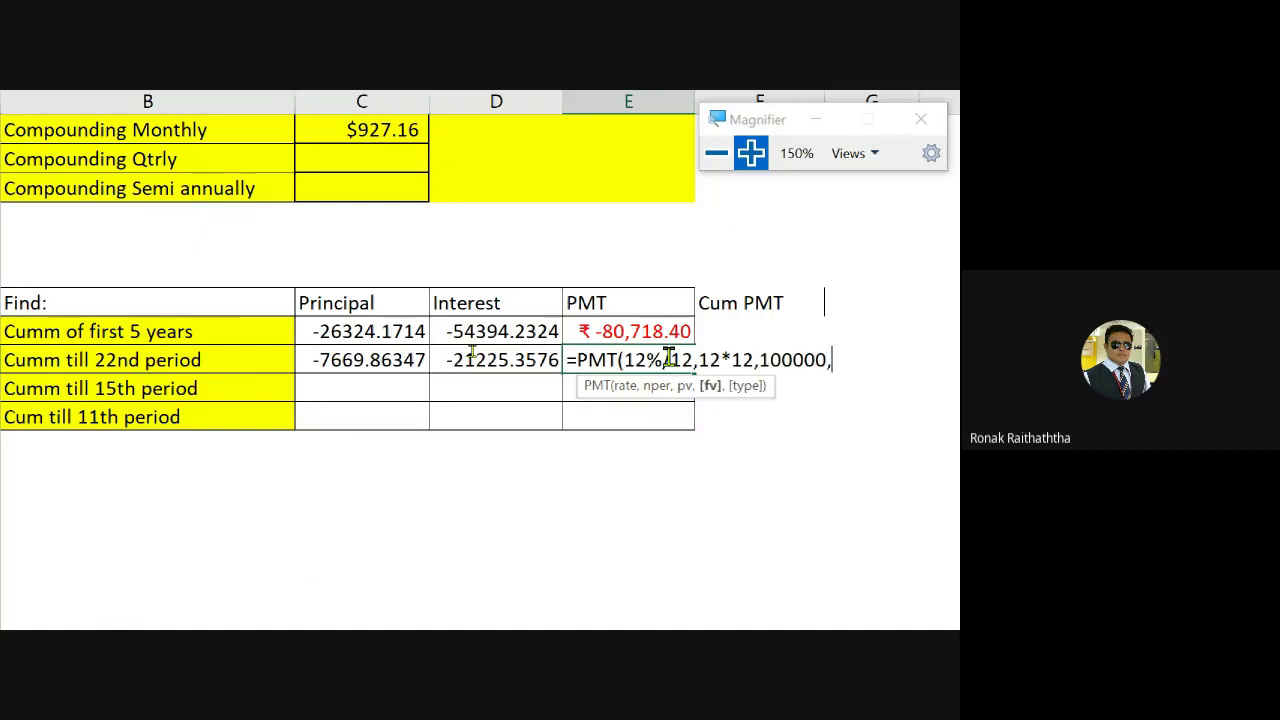
{"action": "type", "text": "0"}
{"action": "type", "text": ","}
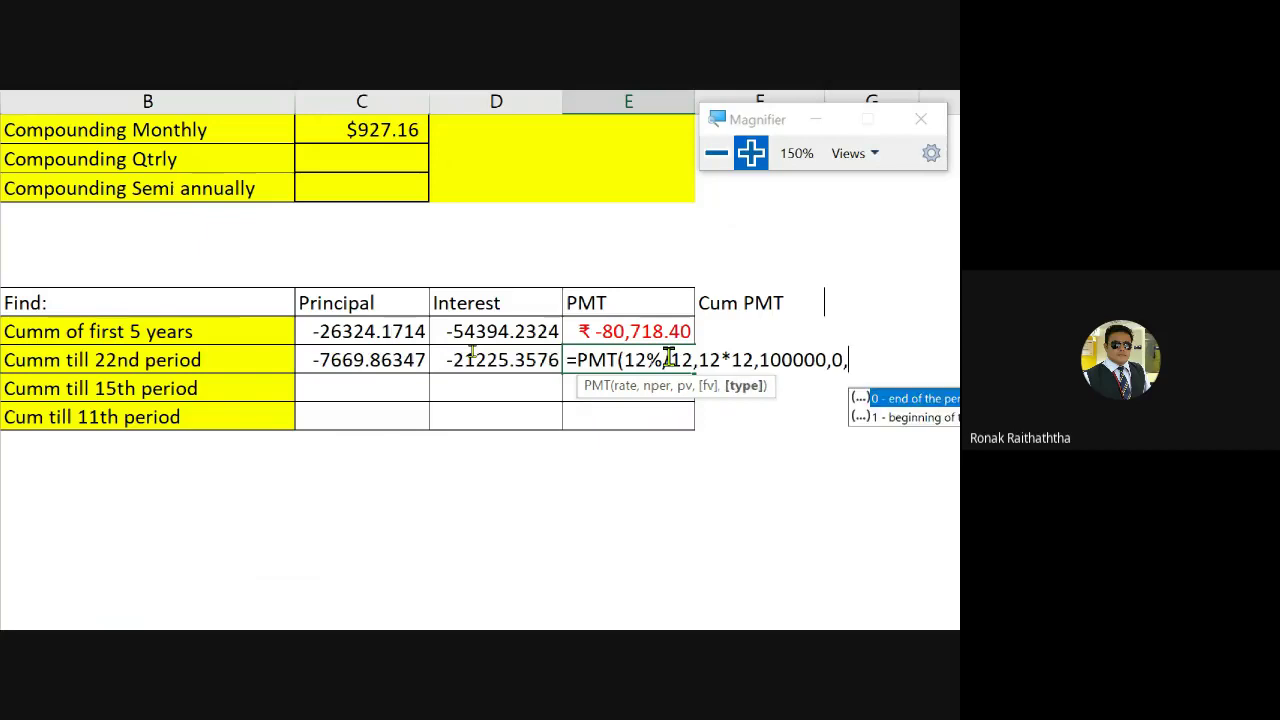
{"action": "type", "text": "0)"}
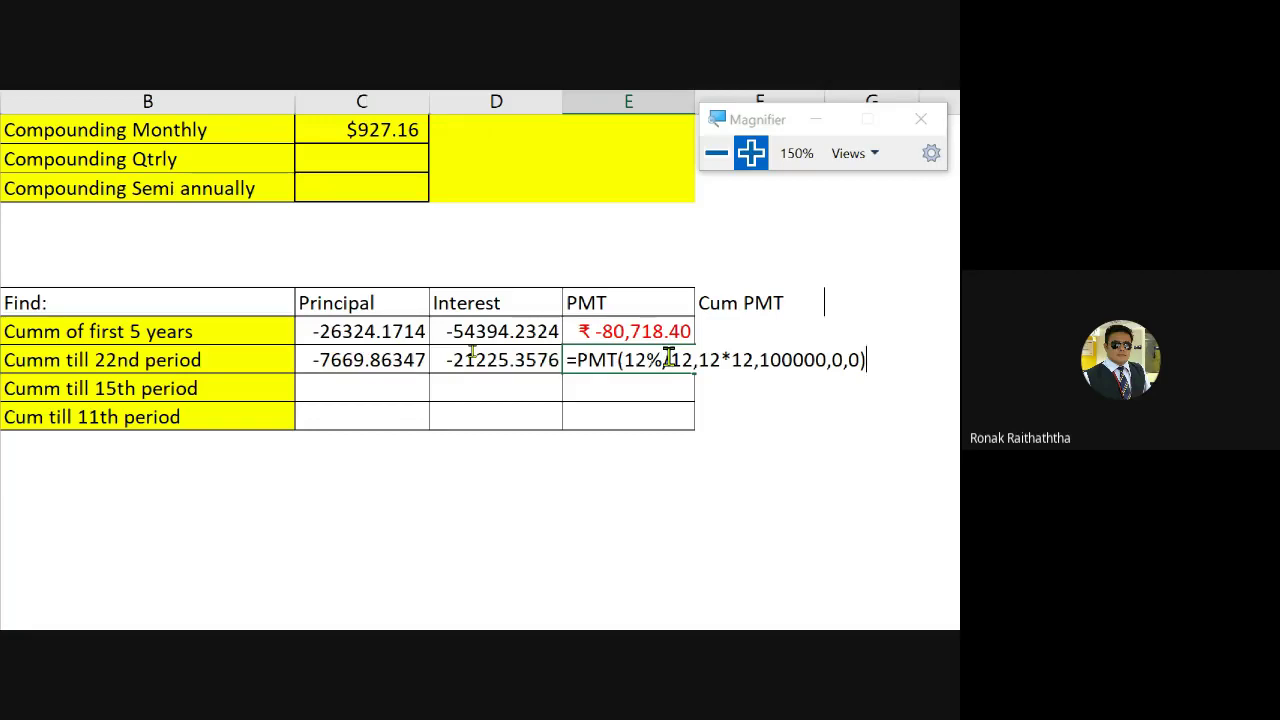
{"action": "type", "text": "*"}
{"action": "type", "text": "2"}
{"action": "type", "text": "2"}
{"action": "key", "text": "ctrl+Return"}
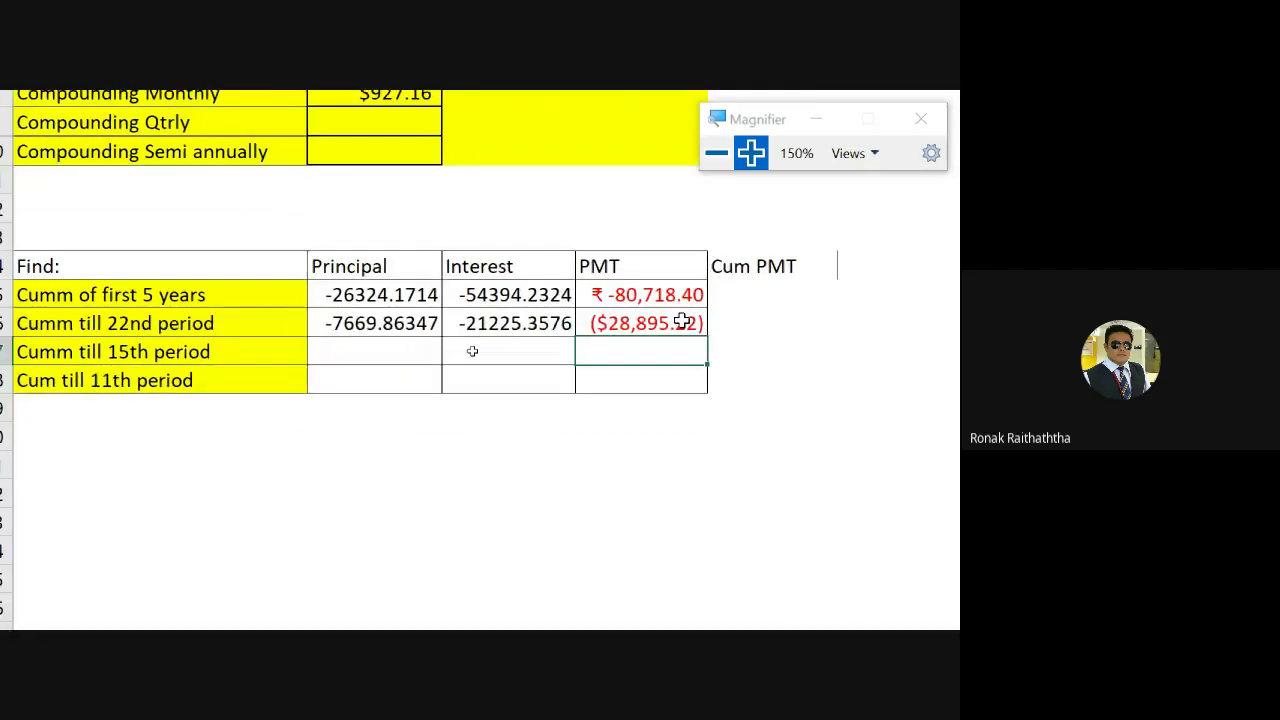
- Select the 22nd-period principal and interest results, then zoom the Magnifier back to 100%
{"action": "key", "text": "Return"}
{"action": "key", "text": "Up"}
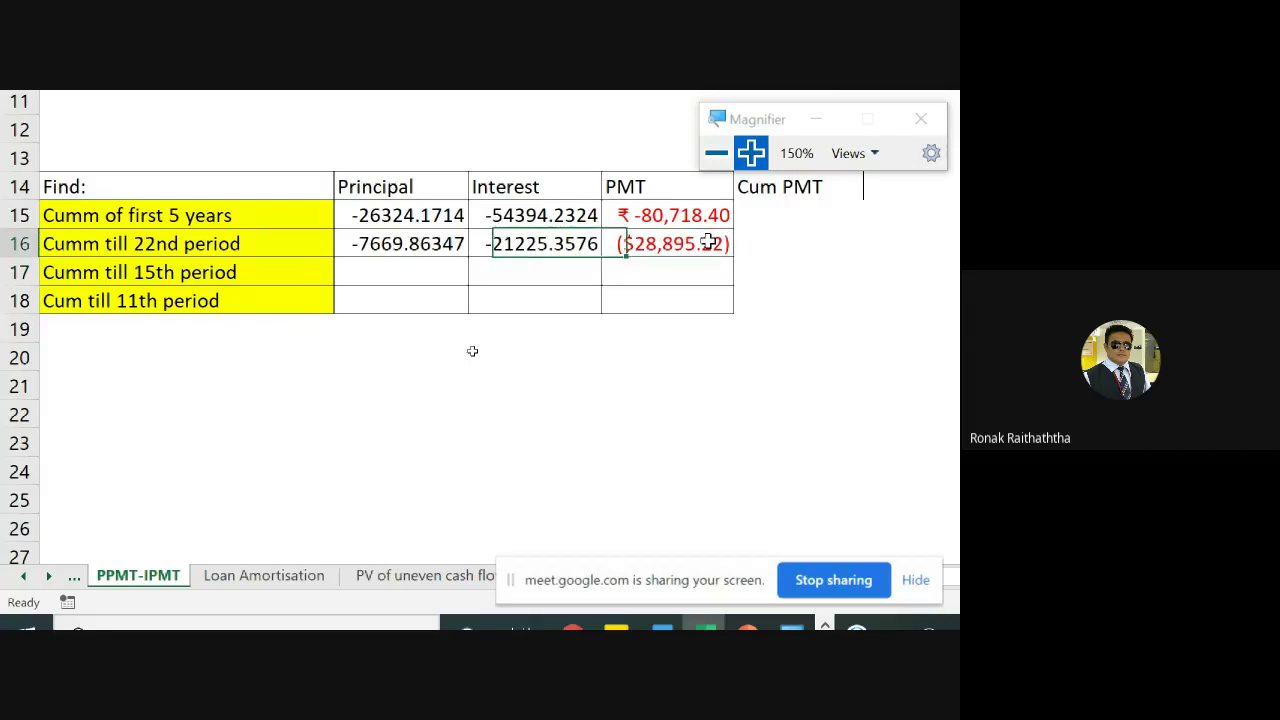
{"action": "key", "text": "Left"}
{"action": "key", "text": "Left"}
{"action": "key", "text": "shift+Right"}
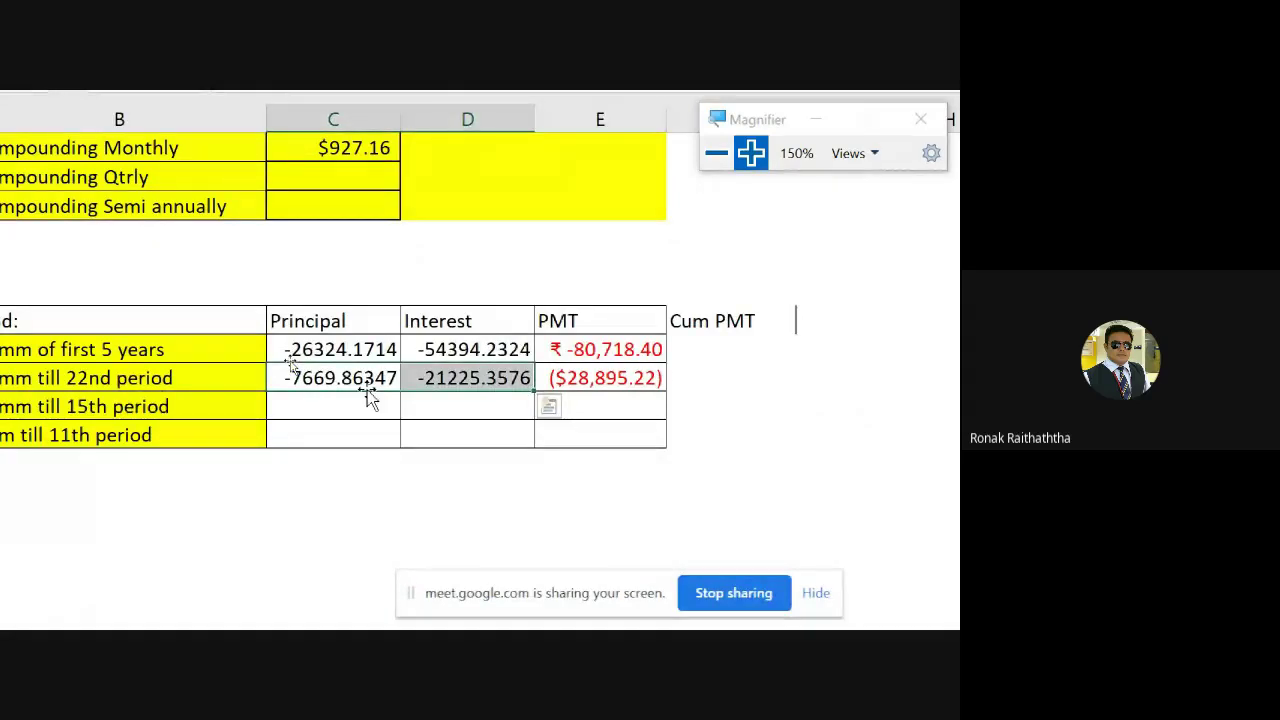
{"action": "left_click", "coordinate": [370, 397]}
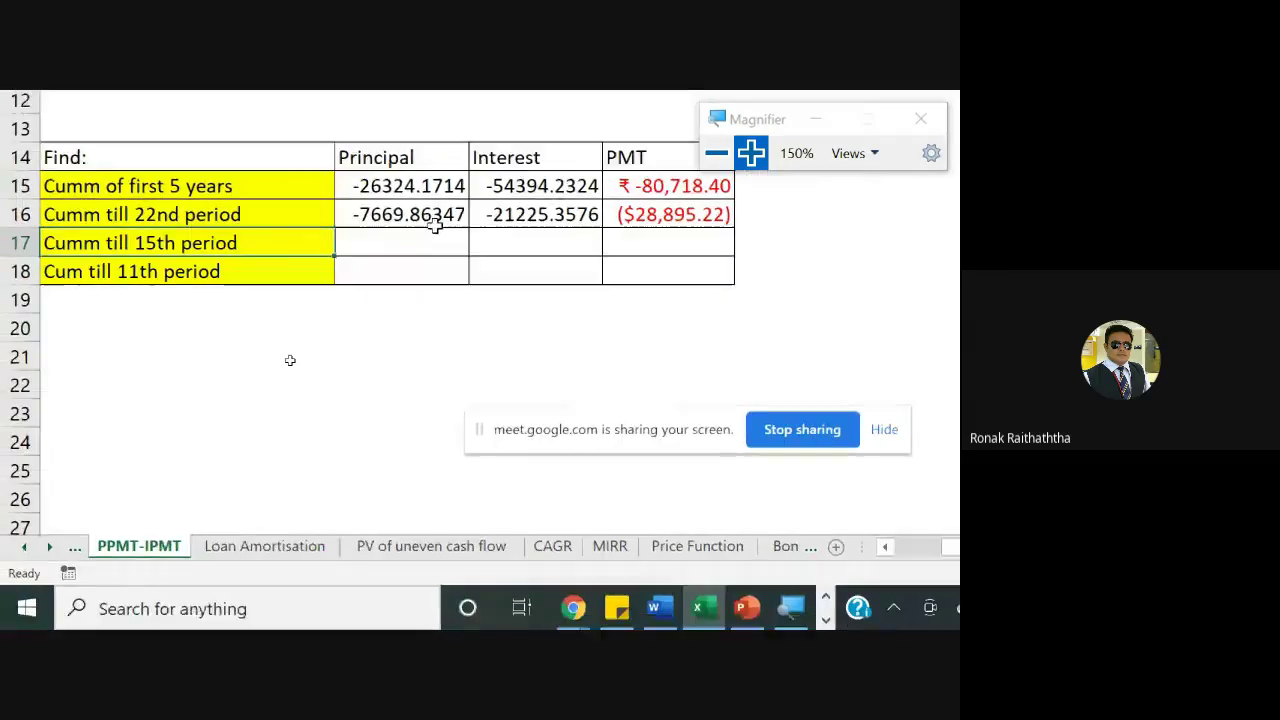
{"action": "key", "text": "Left"}
{"action": "key", "text": "Left"}
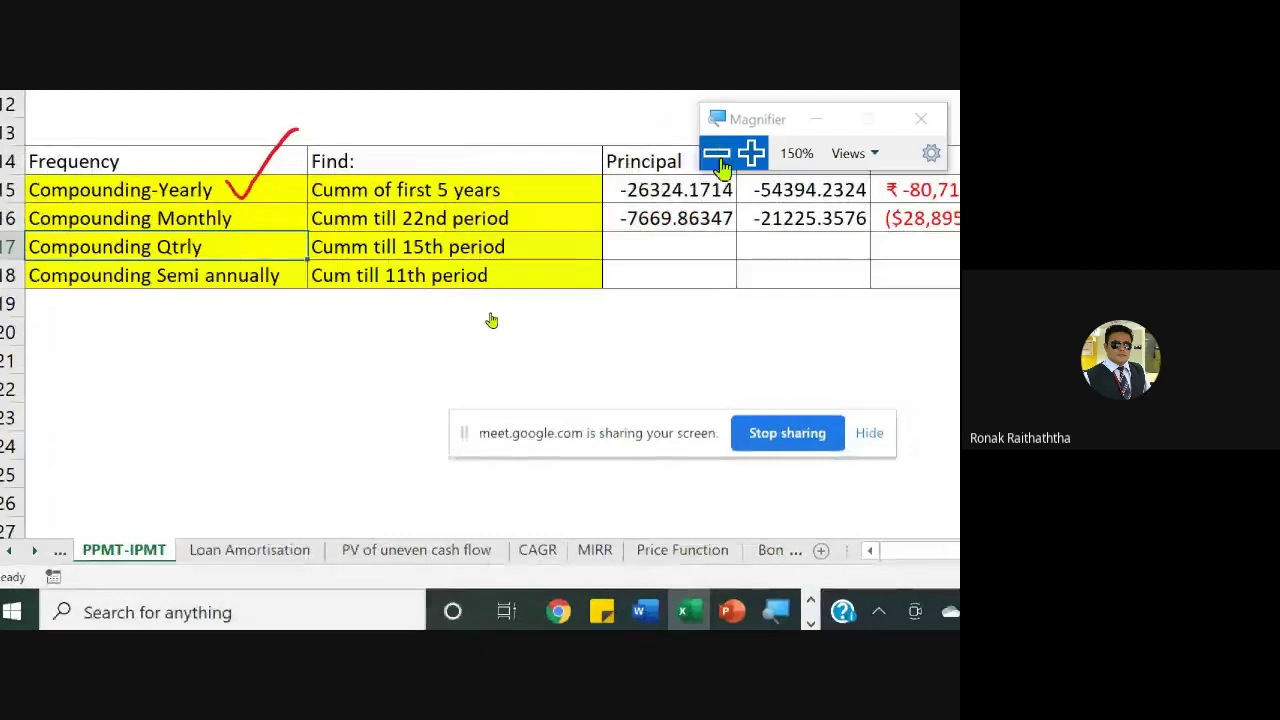
{"action": "left_click", "coordinate": [715, 152]}
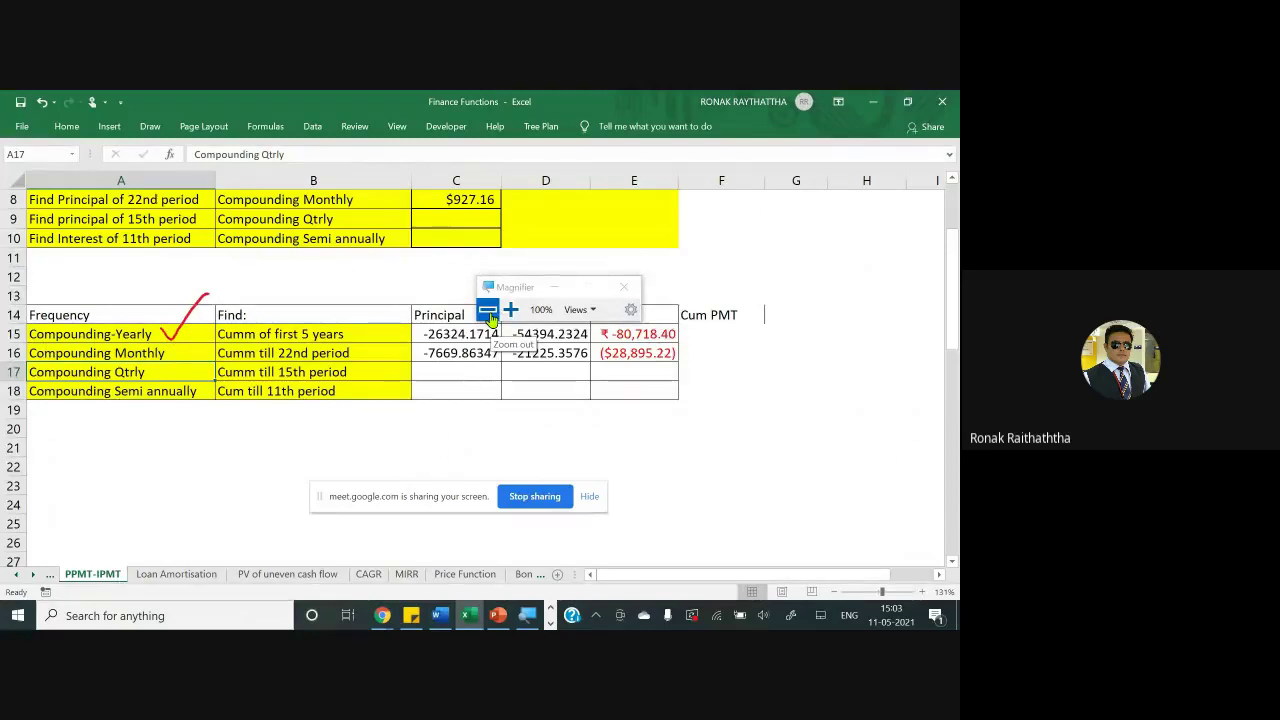
- Check the Google Meet class chat, then return to the Excel workbook
{"action": "key", "text": "alt+Tab"}
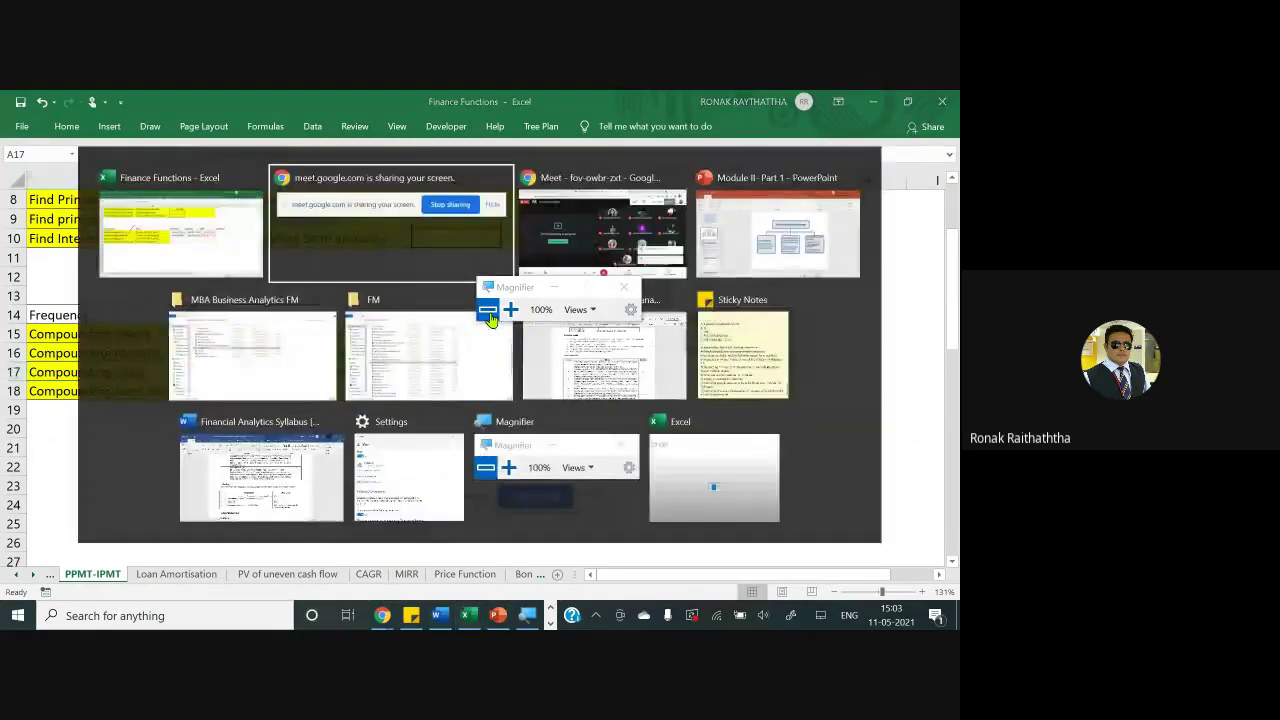
{"action": "key", "text": "alt+Tab"}
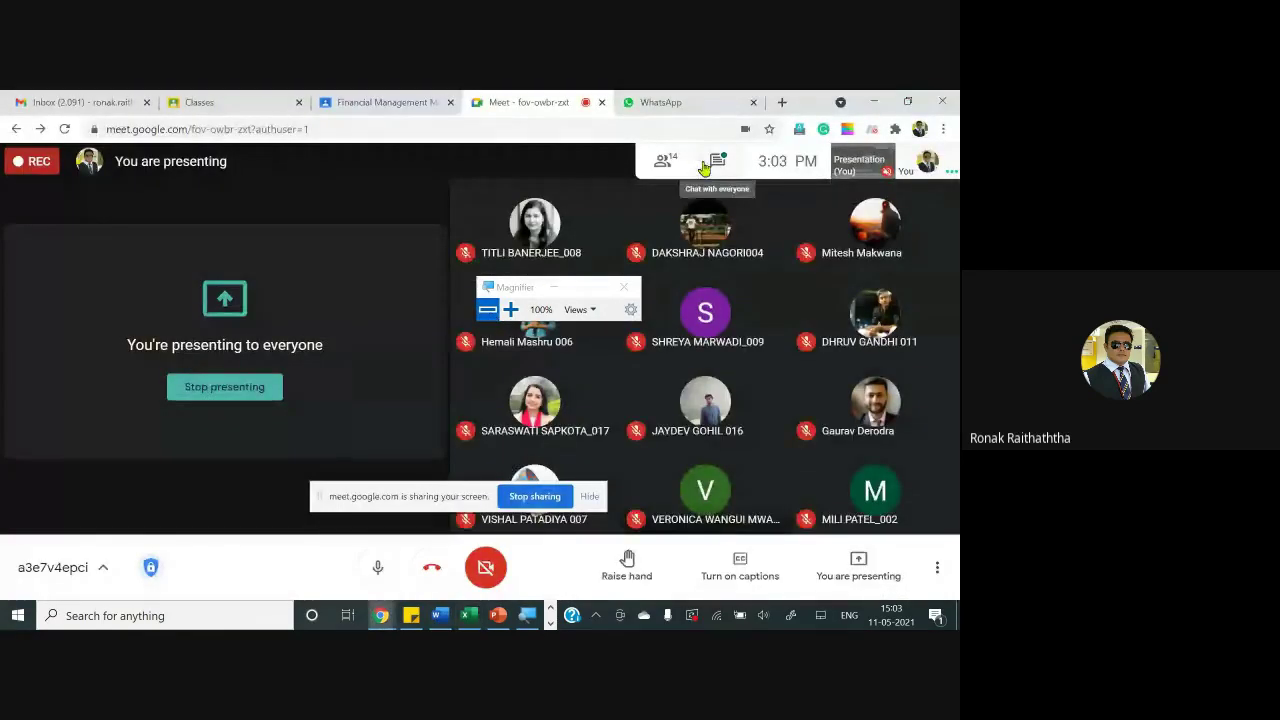
{"action": "left_click", "coordinate": [705, 166]}
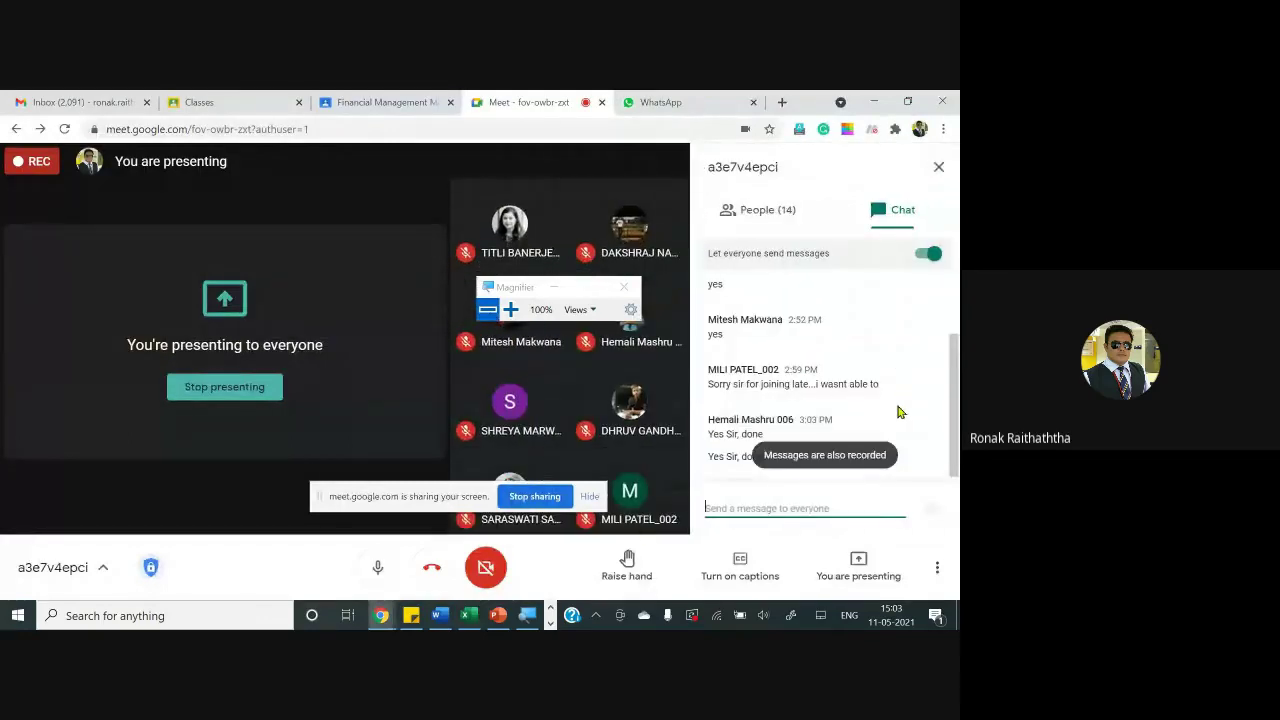
{"action": "left_click", "coordinate": [897, 412]}
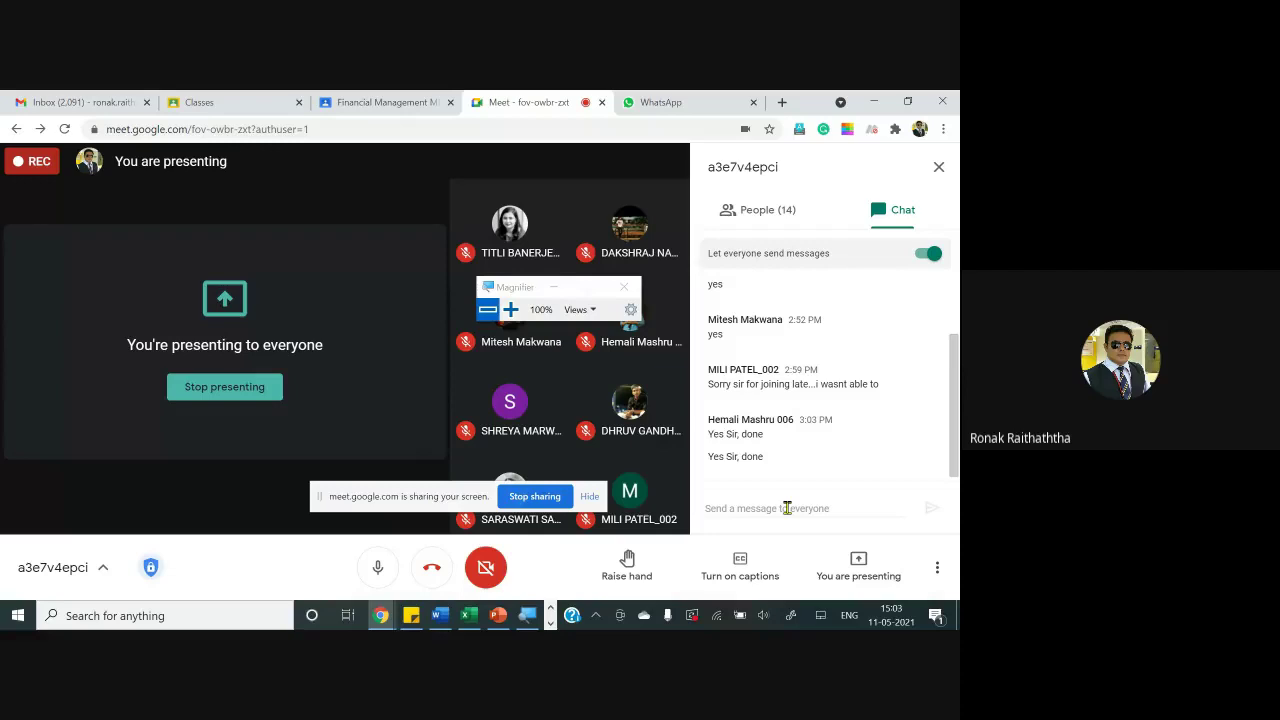
{"action": "left_click", "coordinate": [787, 508]}
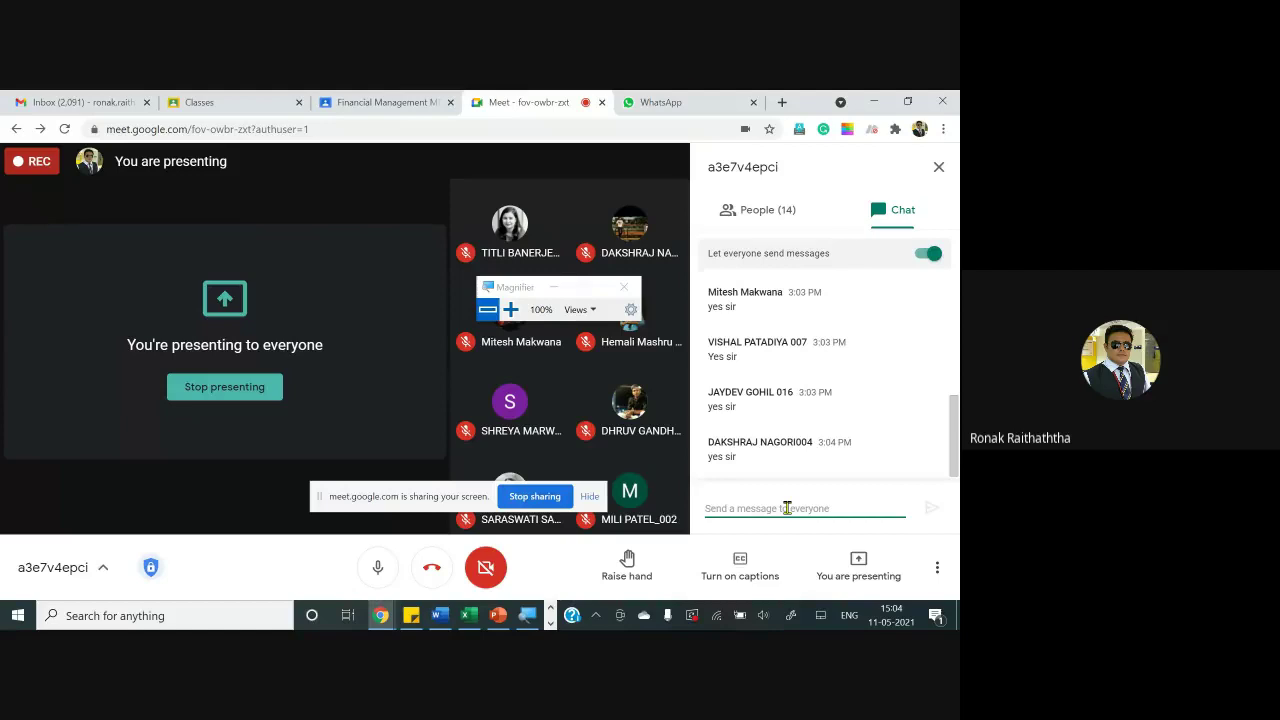
{"action": "key", "text": "alt+Tab"}
{"action": "key", "text": "Down"}
{"action": "key", "text": "Down"}
{"action": "key", "text": "Down"}
{"action": "key", "text": "Down"}
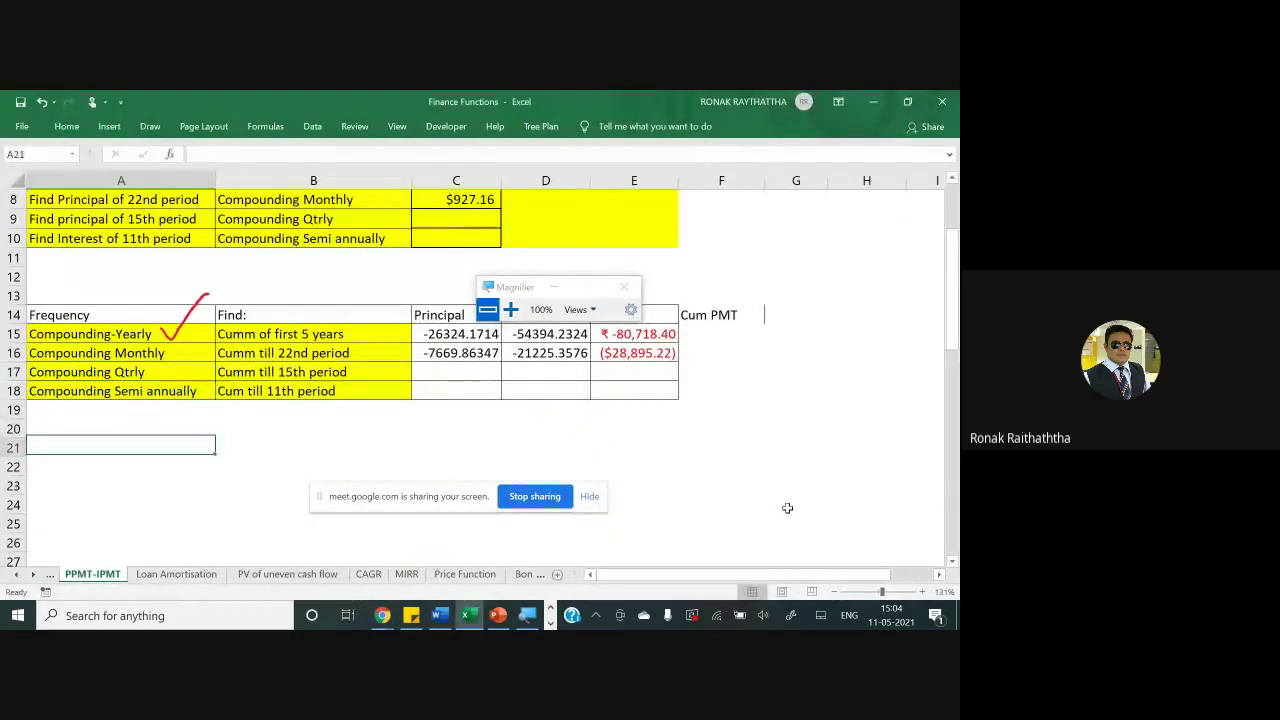
- Browse the Loan Amortisation, PV of uneven cash flow, NPV and Task-Effect sheets, ending on CAGR
{"action": "key", "text": "Up"}
{"action": "key", "text": "Up"}
{"action": "key", "text": "Up"}
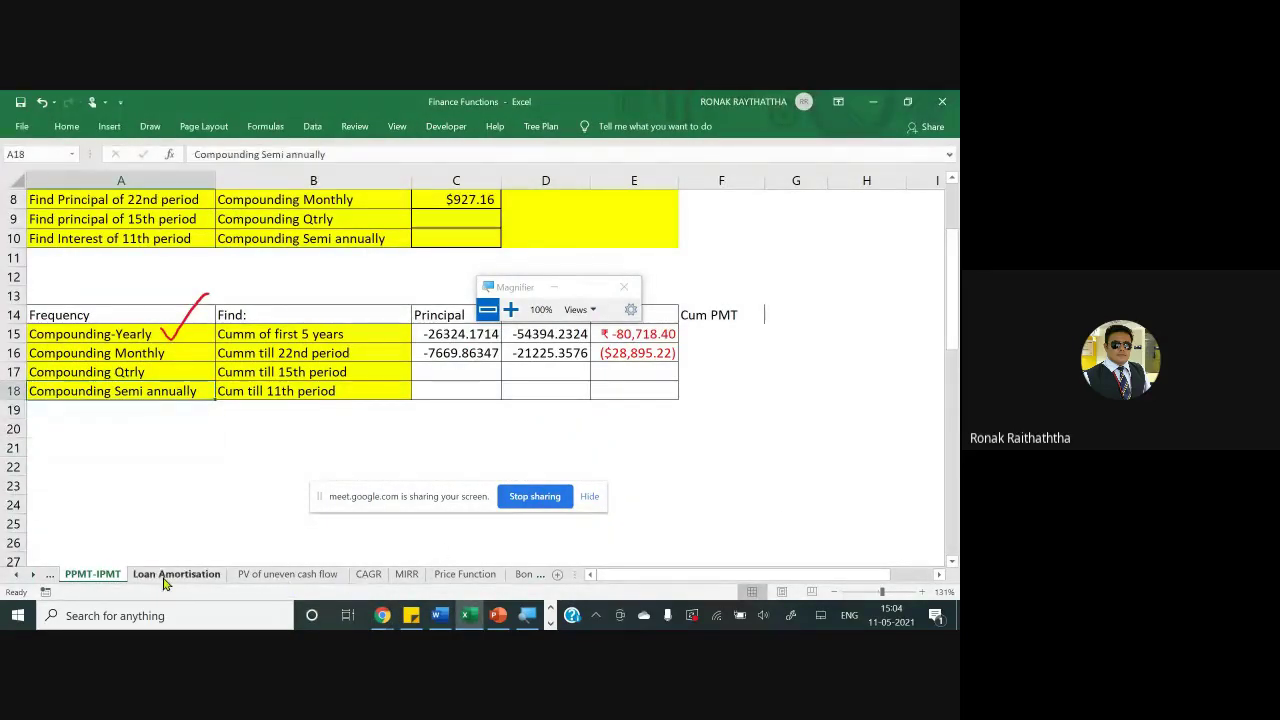
{"action": "left_click", "coordinate": [165, 576]}
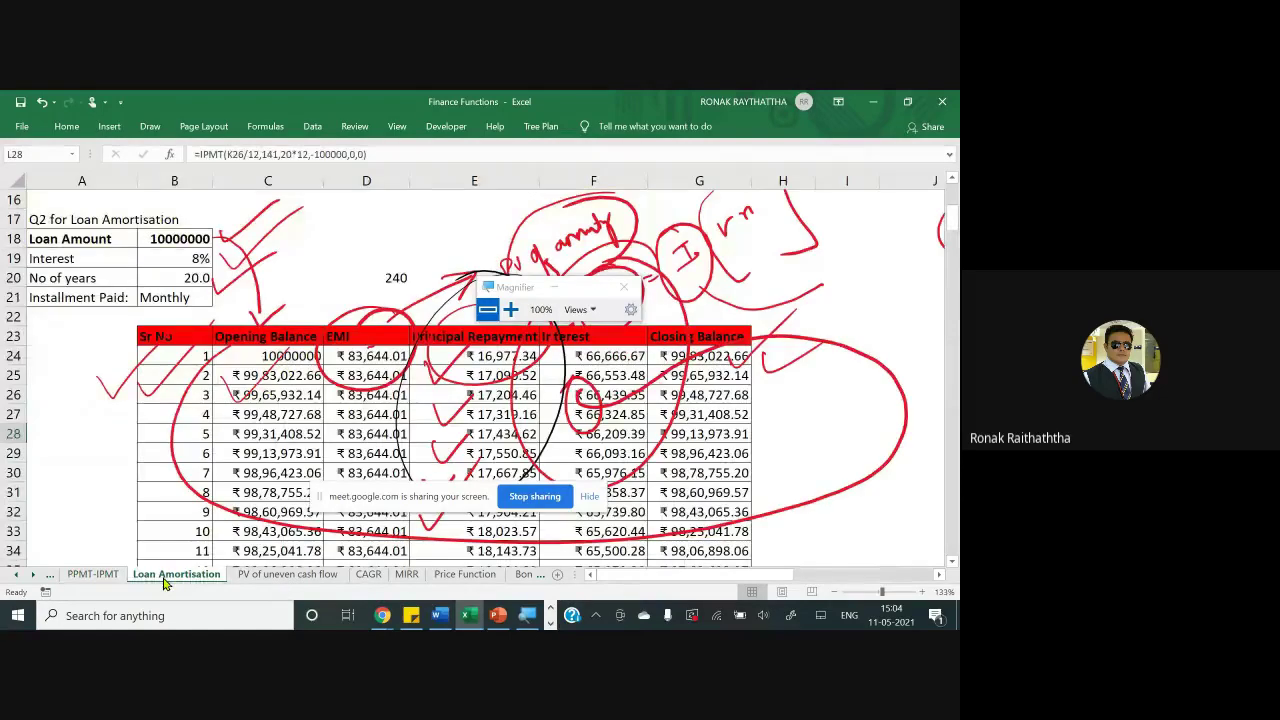
{"action": "left_click", "coordinate": [302, 575]}
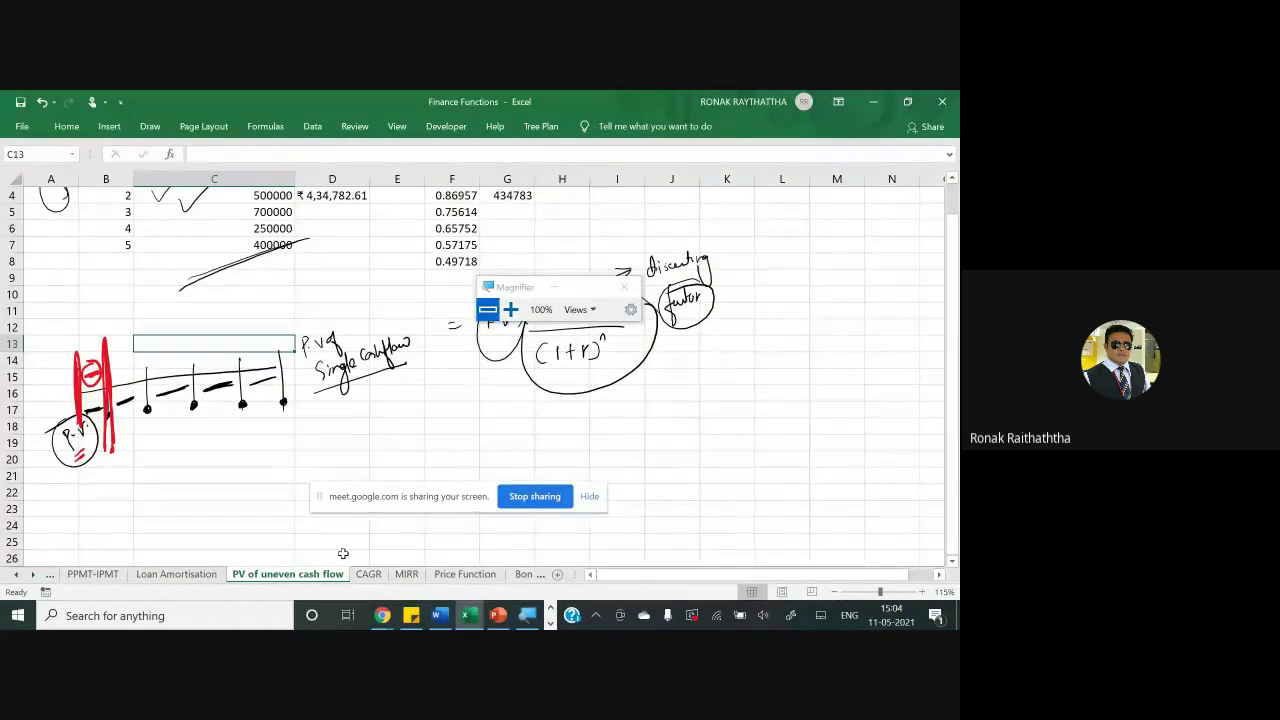
{"action": "left_click", "coordinate": [100, 575]}
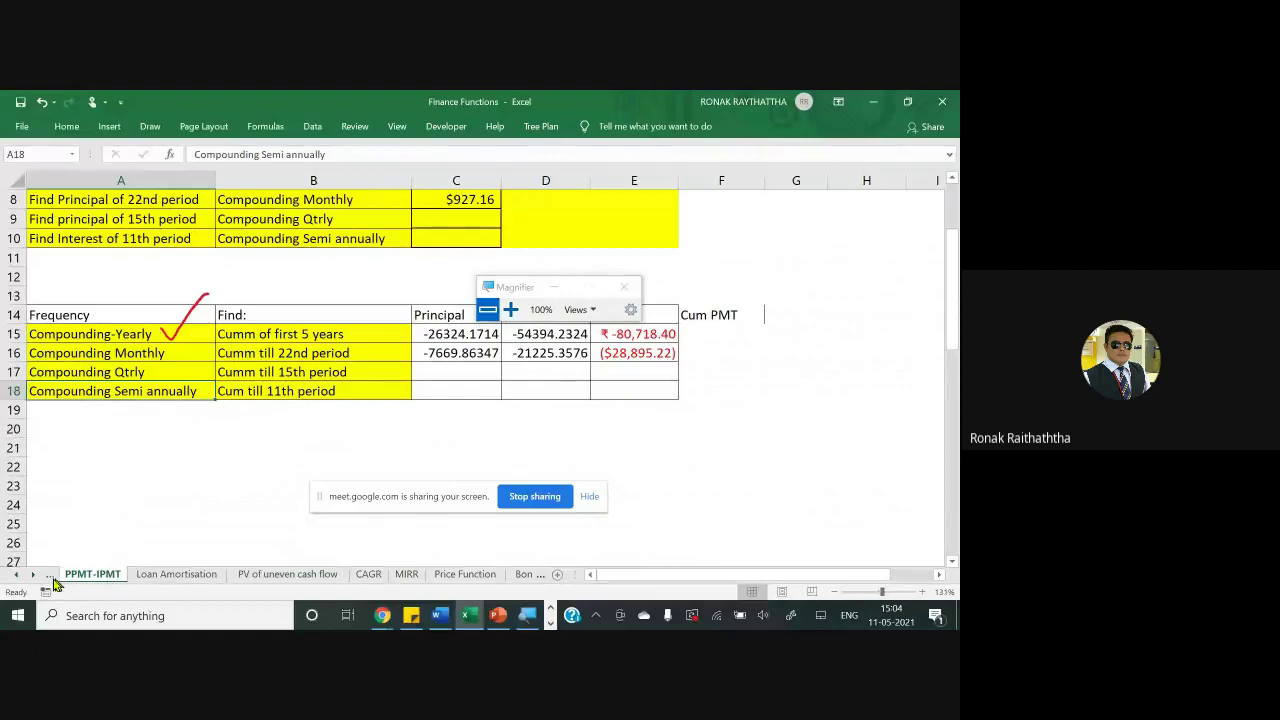
{"action": "left_click", "coordinate": [51, 577]}
{"action": "left_click", "coordinate": [51, 578]}
{"action": "left_click", "coordinate": [51, 578]}
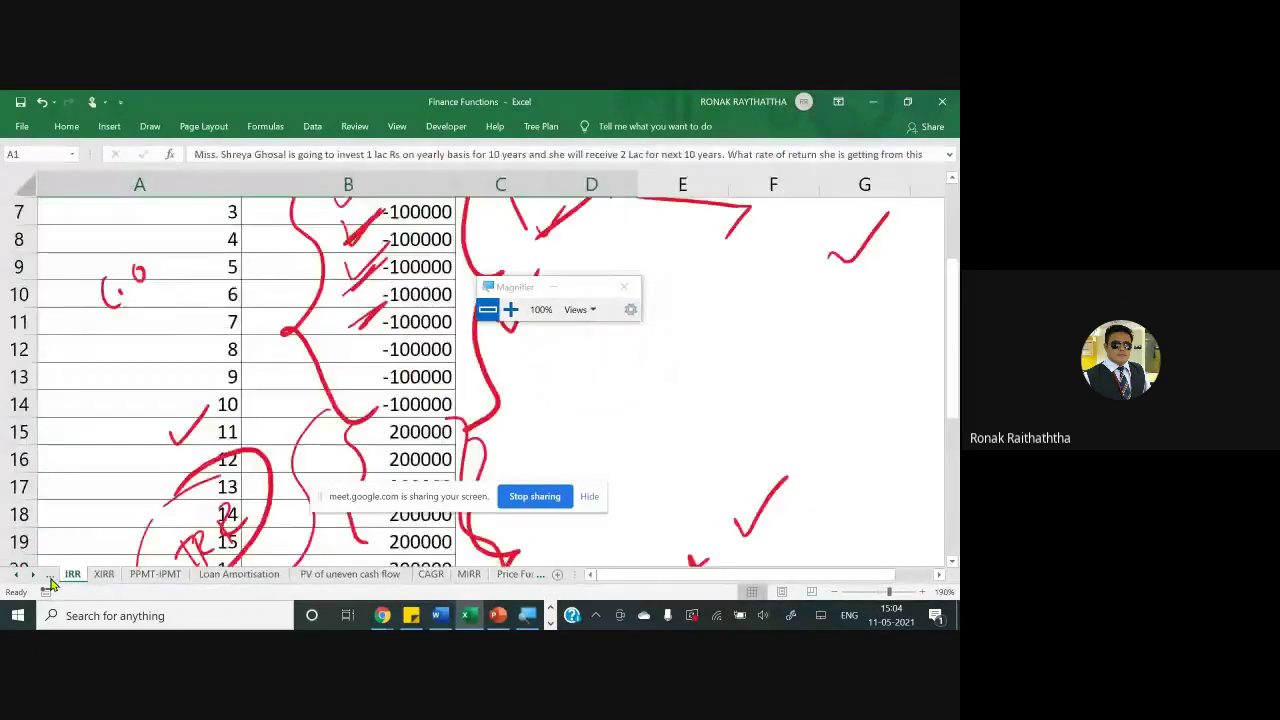
{"action": "left_click", "coordinate": [51, 578]}
{"action": "left_click", "coordinate": [51, 578]}
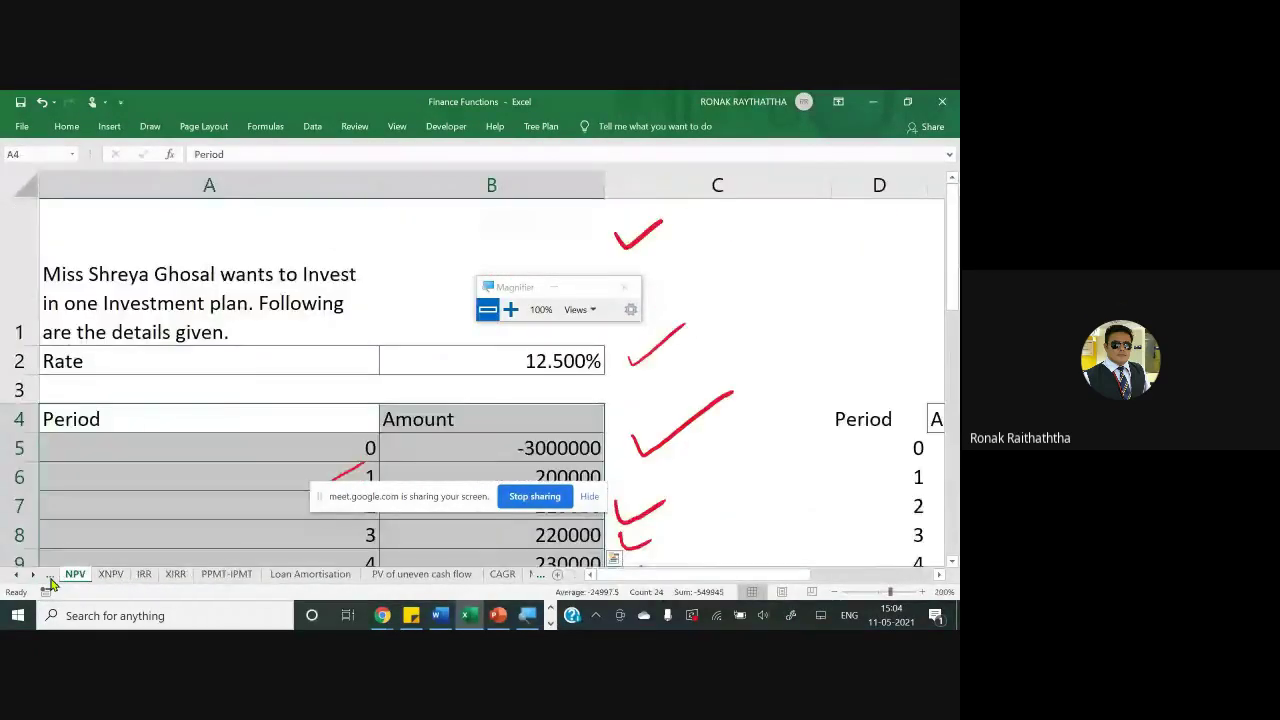
{"action": "left_click", "coordinate": [51, 578]}
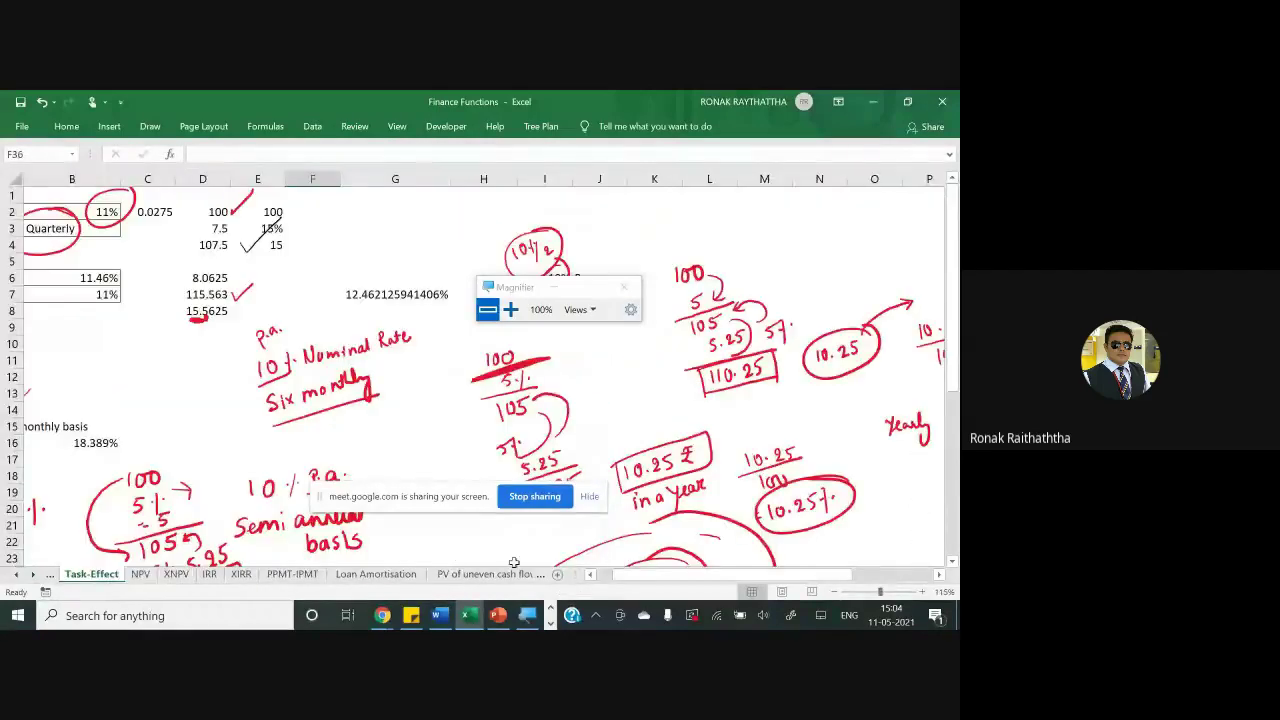
{"action": "left_click", "coordinate": [528, 577]}
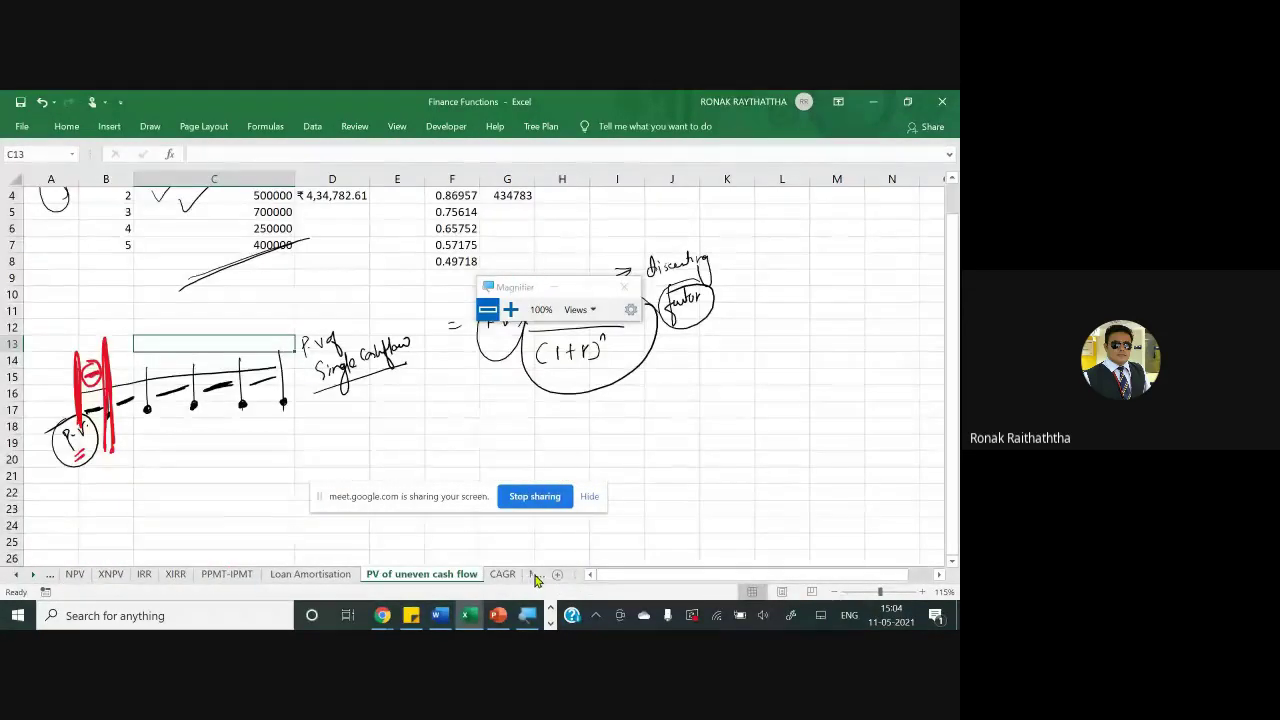
{"action": "left_click", "coordinate": [508, 576]}
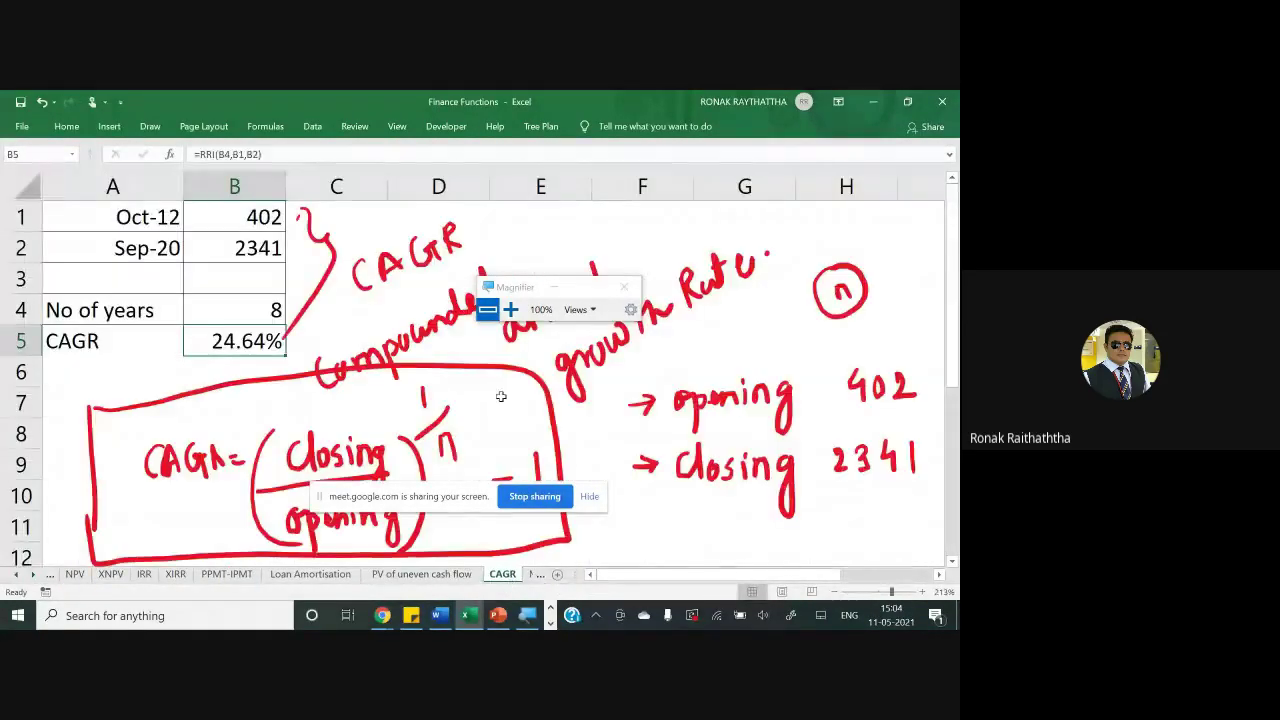
{"action": "left_click", "coordinate": [501, 396]}
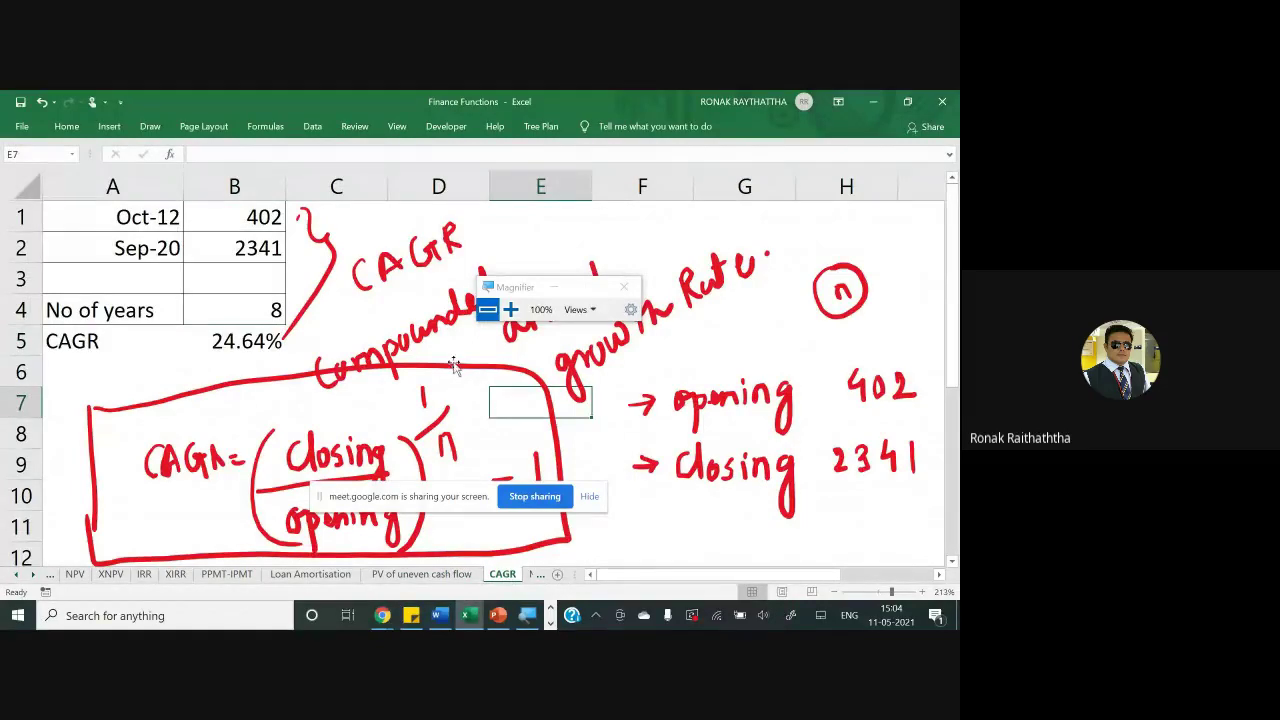
{"action": "left_click", "coordinate": [453, 365]}
- Delete the old red ink notes: the formula notes, brace stroke, circled n, 402 and 2341
{"action": "key", "text": "Delete"}
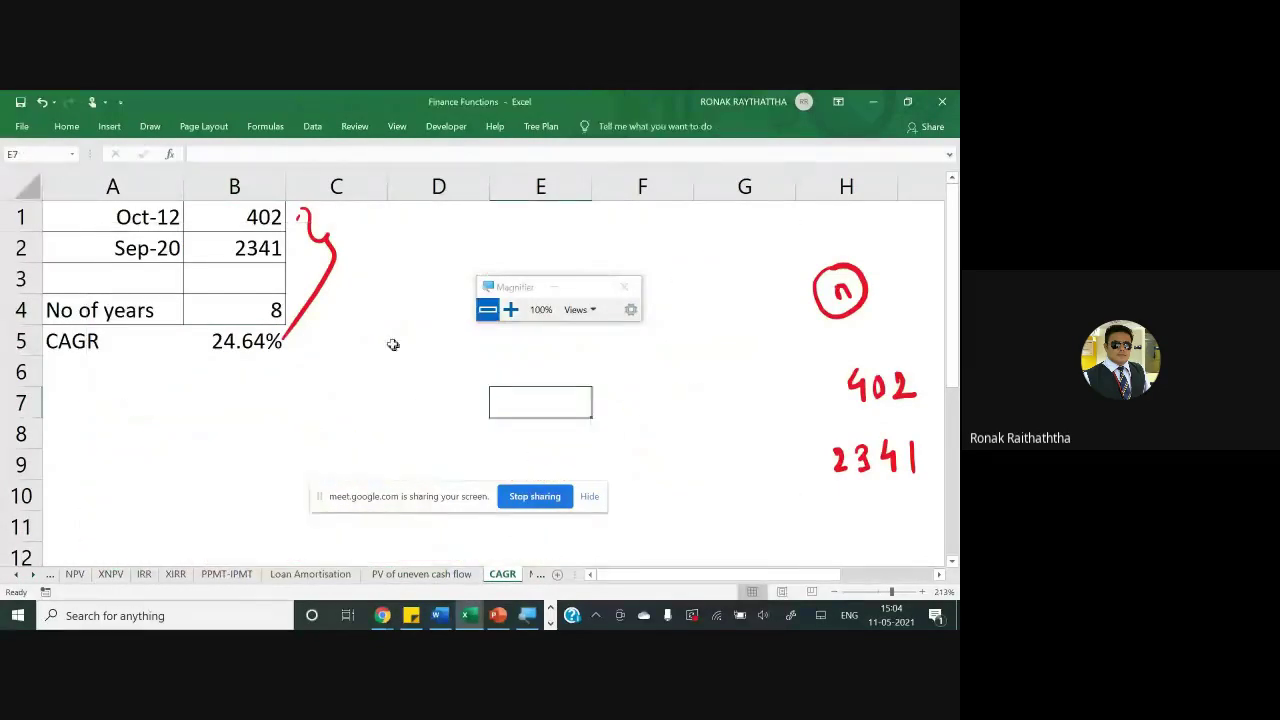
{"action": "left_click", "coordinate": [320, 285]}
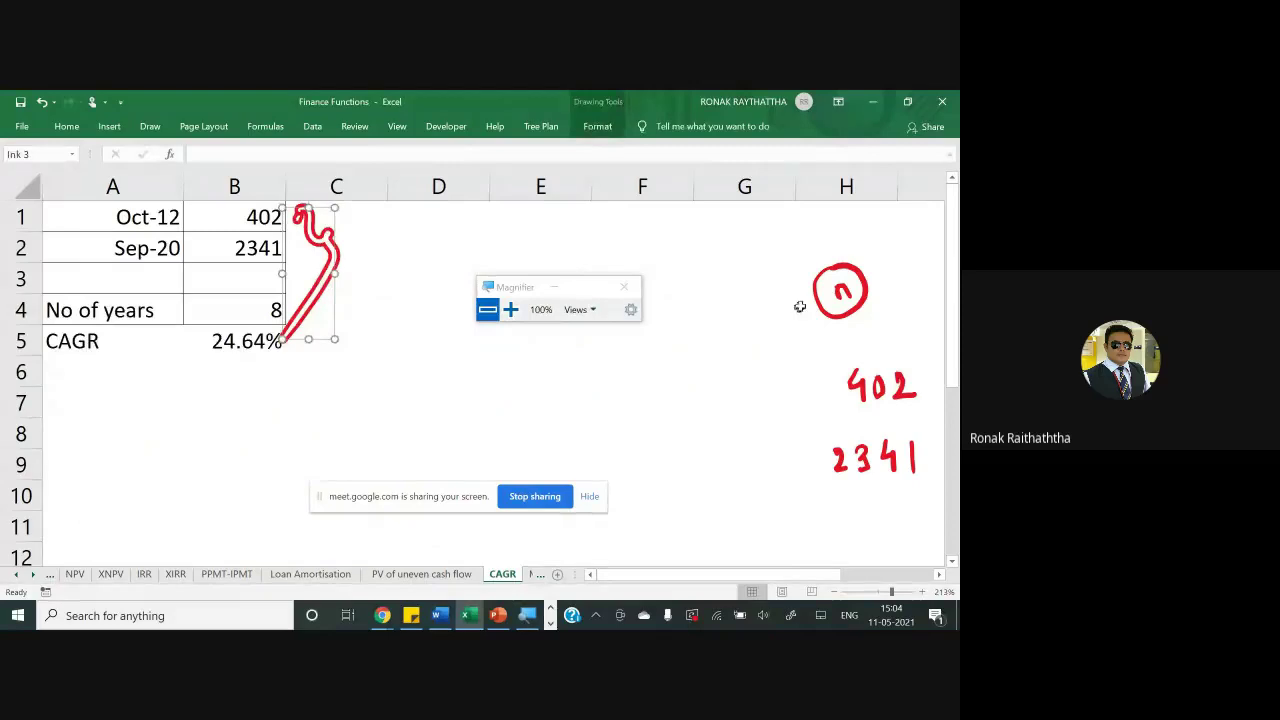
{"action": "key", "text": "Delete"}
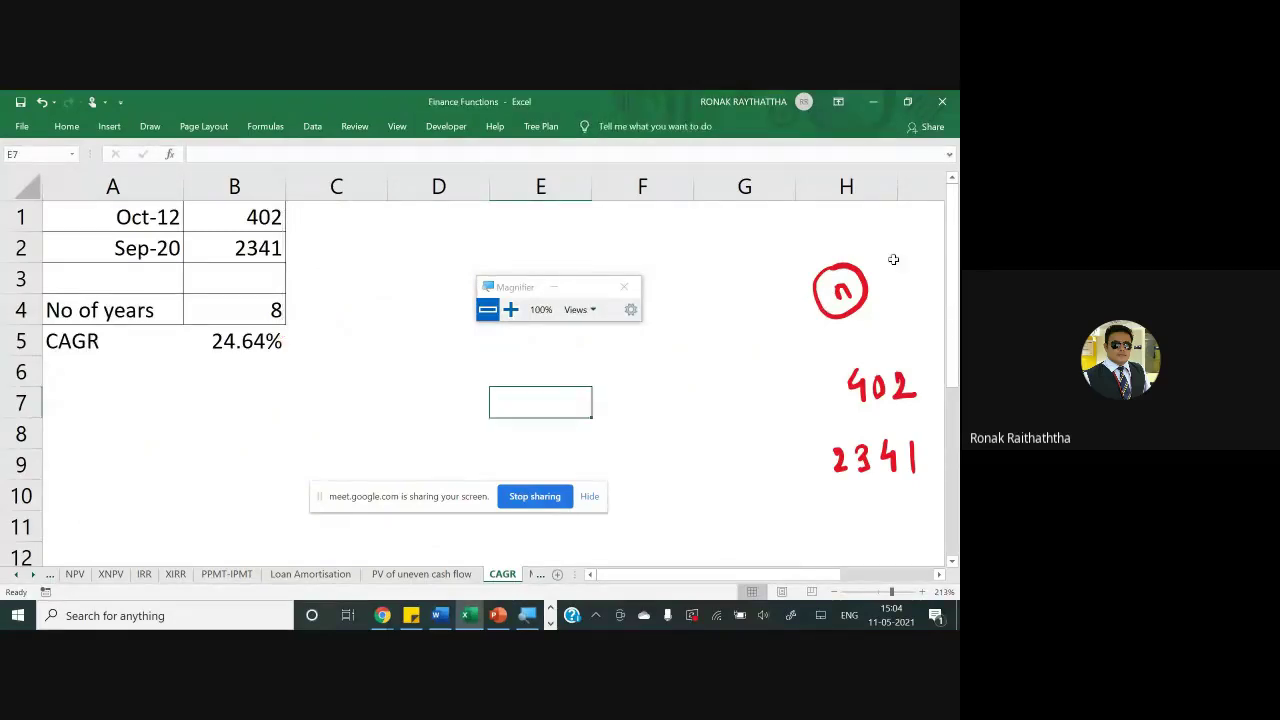
{"action": "left_click", "coordinate": [845, 285]}
{"action": "key", "text": "Delete"}
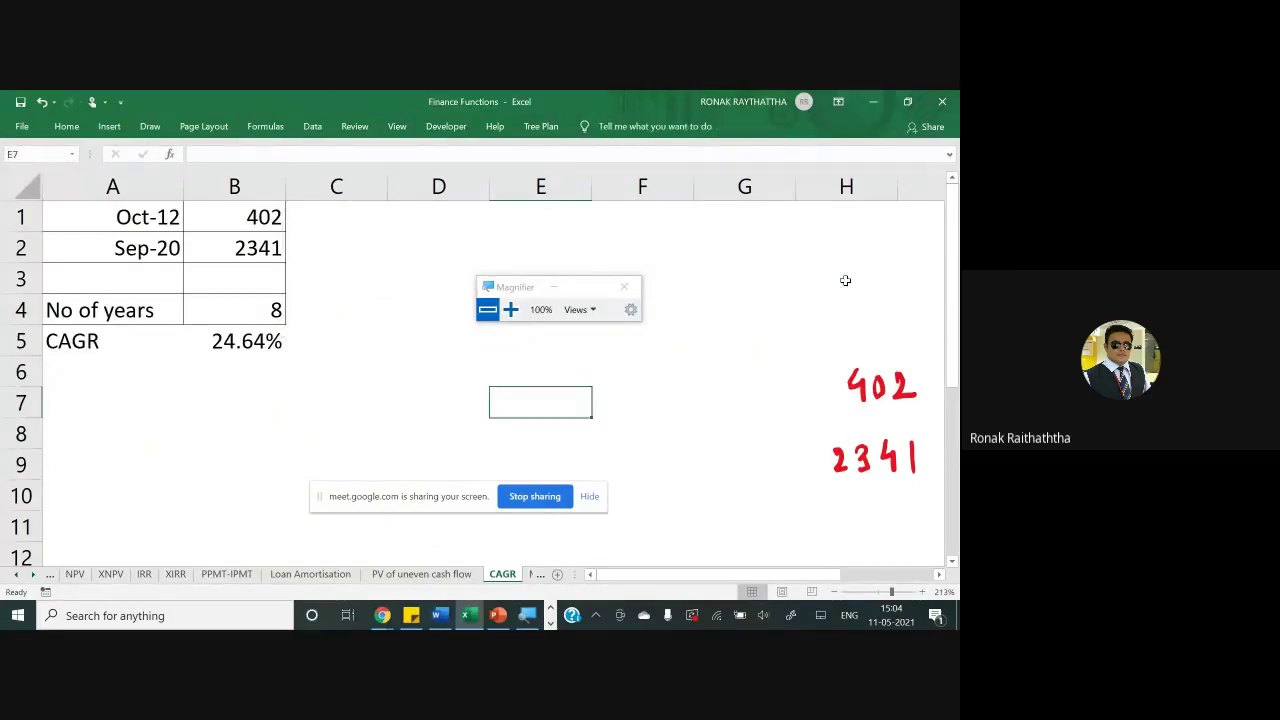
{"action": "left_click", "coordinate": [880, 388]}
{"action": "key", "text": "Delete"}
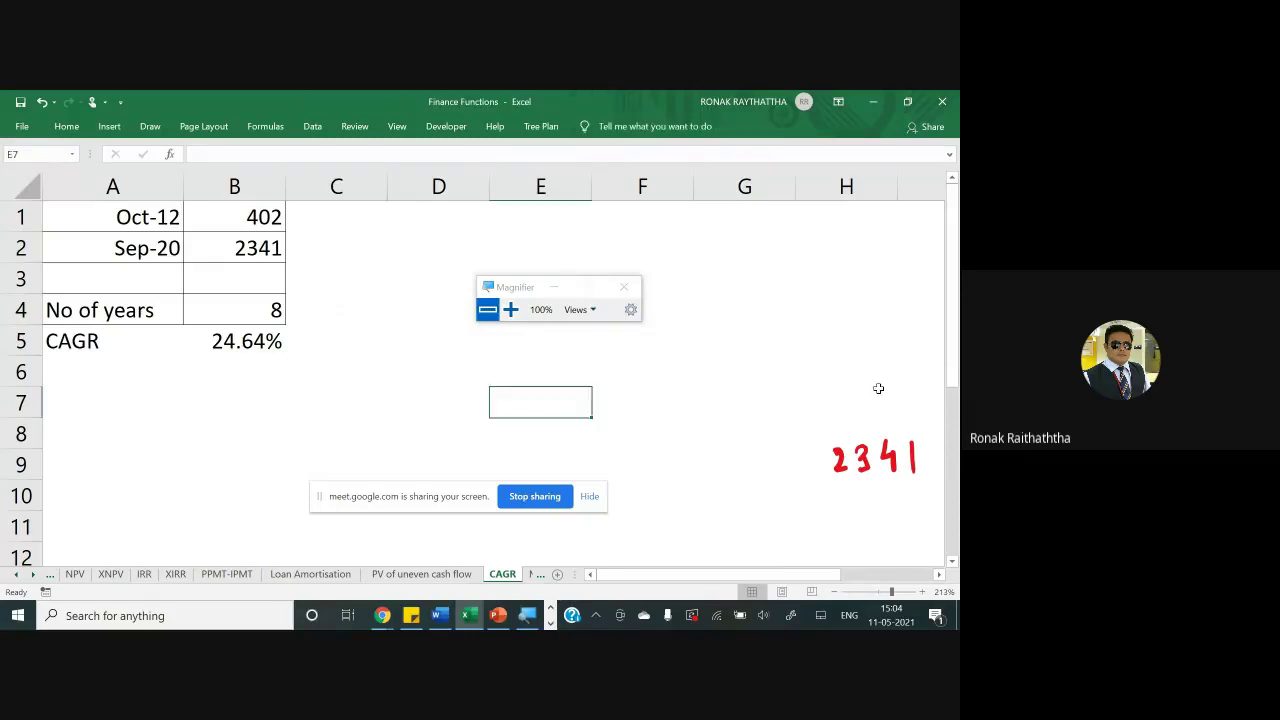
{"action": "left_click", "coordinate": [880, 466]}
{"action": "key", "text": "Delete"}
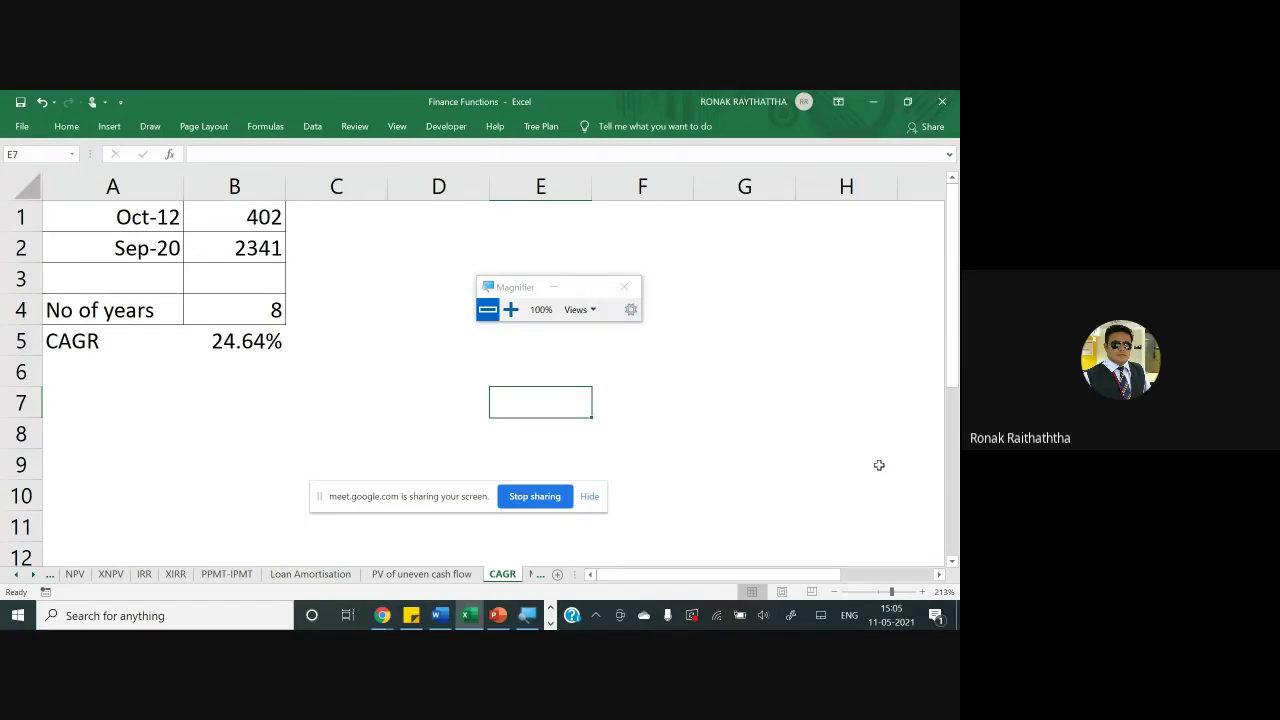
- Handwrite 'fixed return' in red on the sheet and circle it
{"action": "left_click_drag", "start_coordinate": [515, 287], "coordinate": [505, 178]}
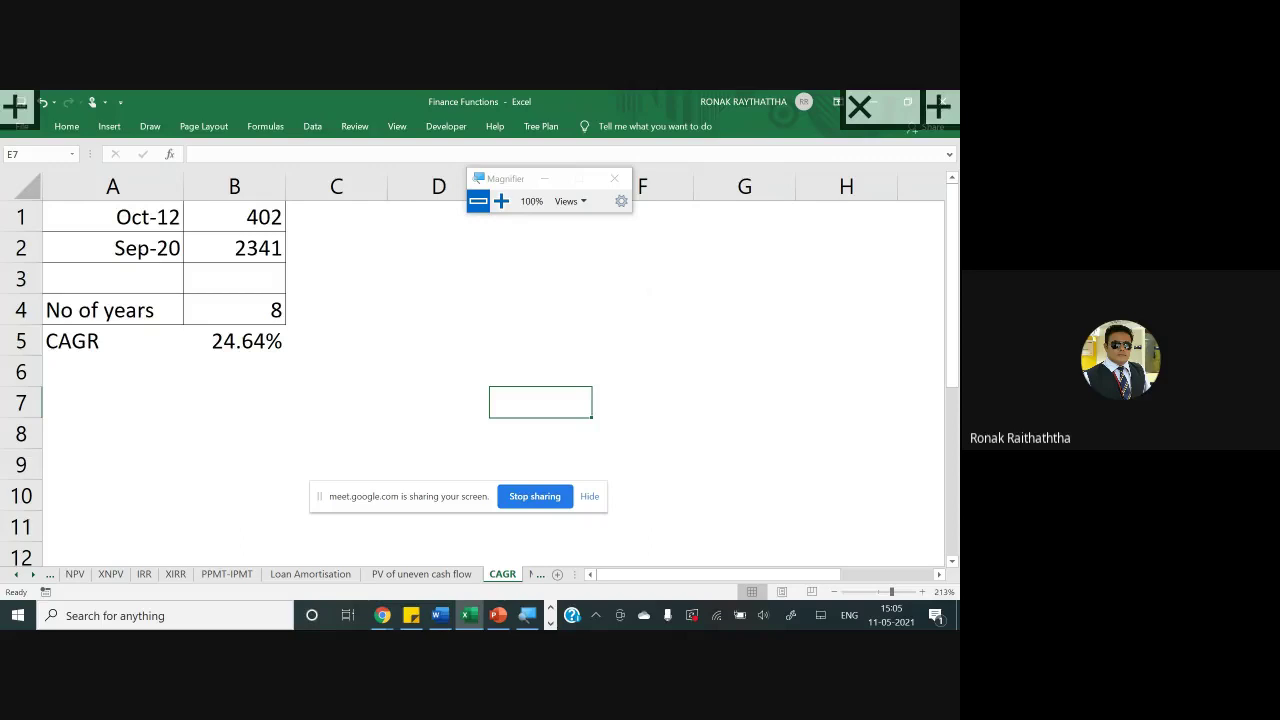
{"action": "mouse_move", "coordinate": [704, 284]}
{"action": "left_mouse_down"}
{"action": "mouse_move", "coordinate": [697, 349]}
{"action": "mouse_move", "coordinate": [707, 304]}
{"action": "mouse_move", "coordinate": [733, 277]}
{"action": "left_mouse_up"}
{"action": "mouse_move", "coordinate": [755, 283]}
{"action": "left_mouse_down"}
{"action": "mouse_move", "coordinate": [756, 294]}
{"action": "mouse_move", "coordinate": [788, 262]}
{"action": "mouse_move", "coordinate": [804, 280]}
{"action": "mouse_move", "coordinate": [832, 262]}
{"action": "mouse_move", "coordinate": [627, 320]}
{"action": "left_mouse_up"}
{"action": "left_click_drag", "start_coordinate": [842, 240], "coordinate": [630, 328]}
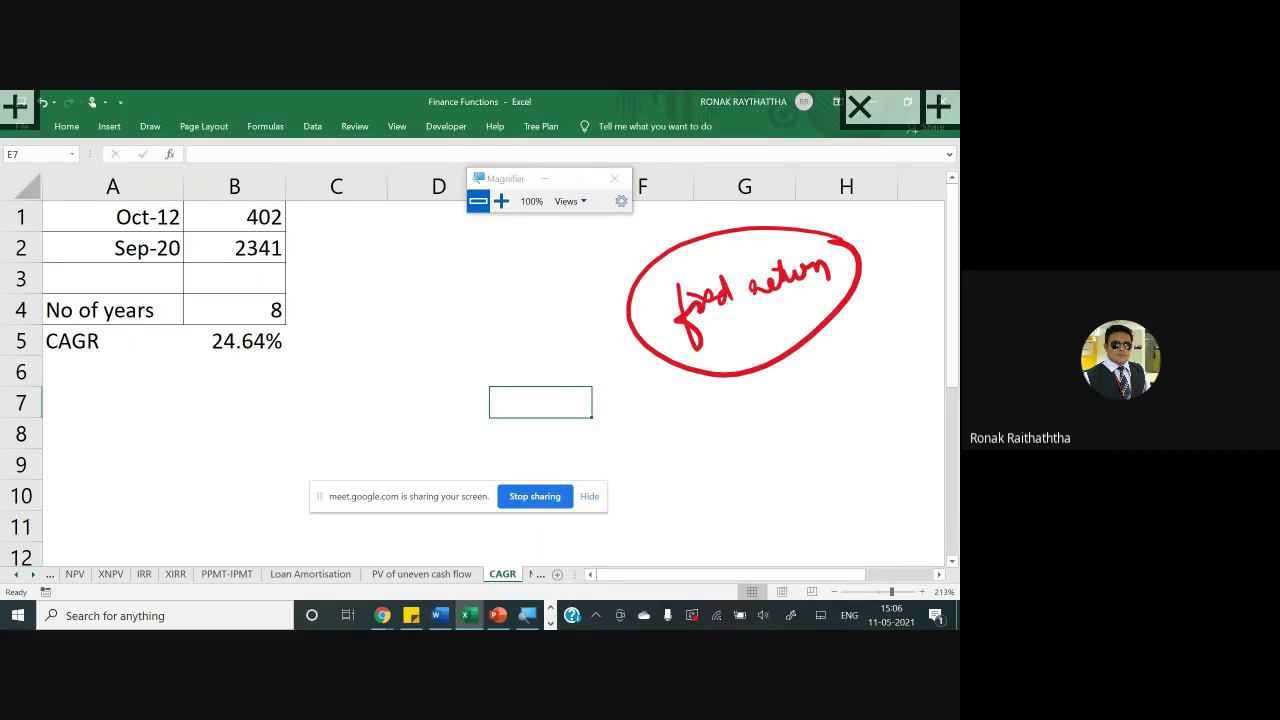
- Write the red figures 2.5% and 3% beside the 'fixed return' note
{"action": "scroll", "coordinate": [700, 350], "scroll_direction": "right", "scroll_amount": 2}
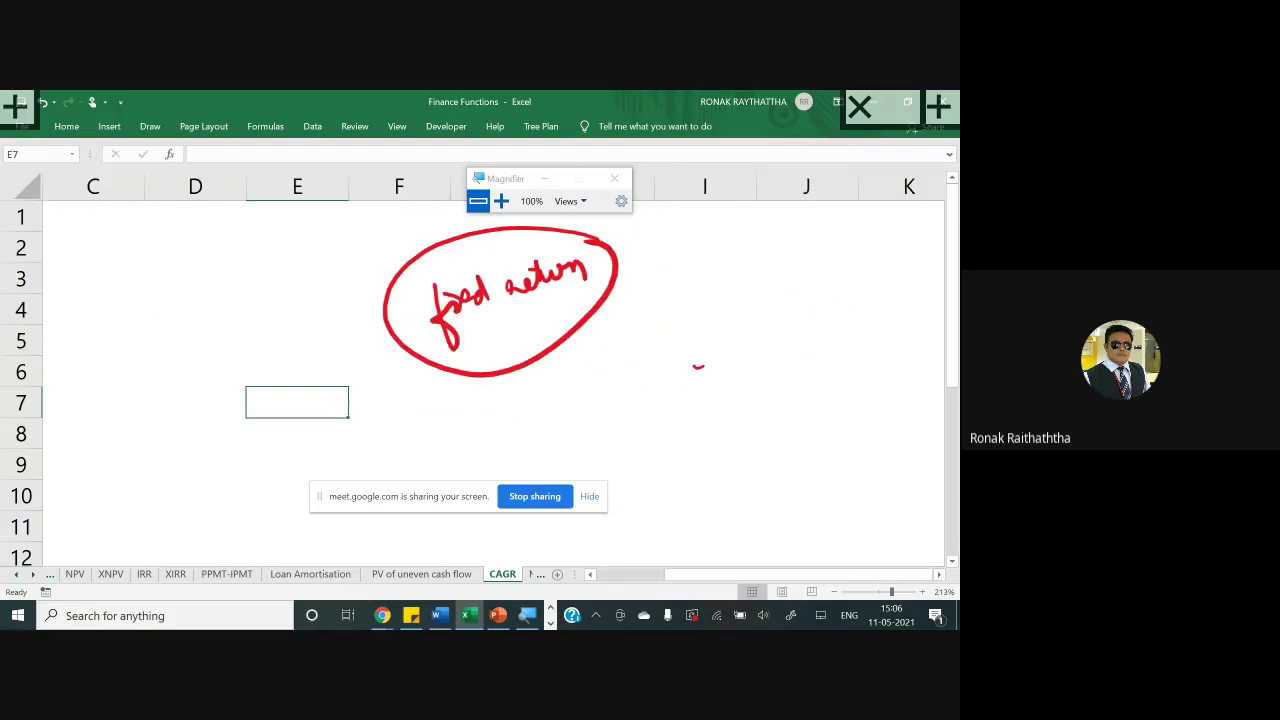
{"action": "left_click_drag", "start_coordinate": [696, 358], "coordinate": [732, 388]}
{"action": "left_click", "coordinate": [741, 364]}
{"action": "mouse_move", "coordinate": [757, 342]}
{"action": "left_mouse_down"}
{"action": "mouse_move", "coordinate": [764, 370]}
{"action": "mouse_move", "coordinate": [782, 328]}
{"action": "left_mouse_up"}
{"action": "mouse_move", "coordinate": [802, 320]}
{"action": "left_mouse_down"}
{"action": "mouse_move", "coordinate": [796, 358]}
{"action": "mouse_move", "coordinate": [800, 338]}
{"action": "left_mouse_up"}
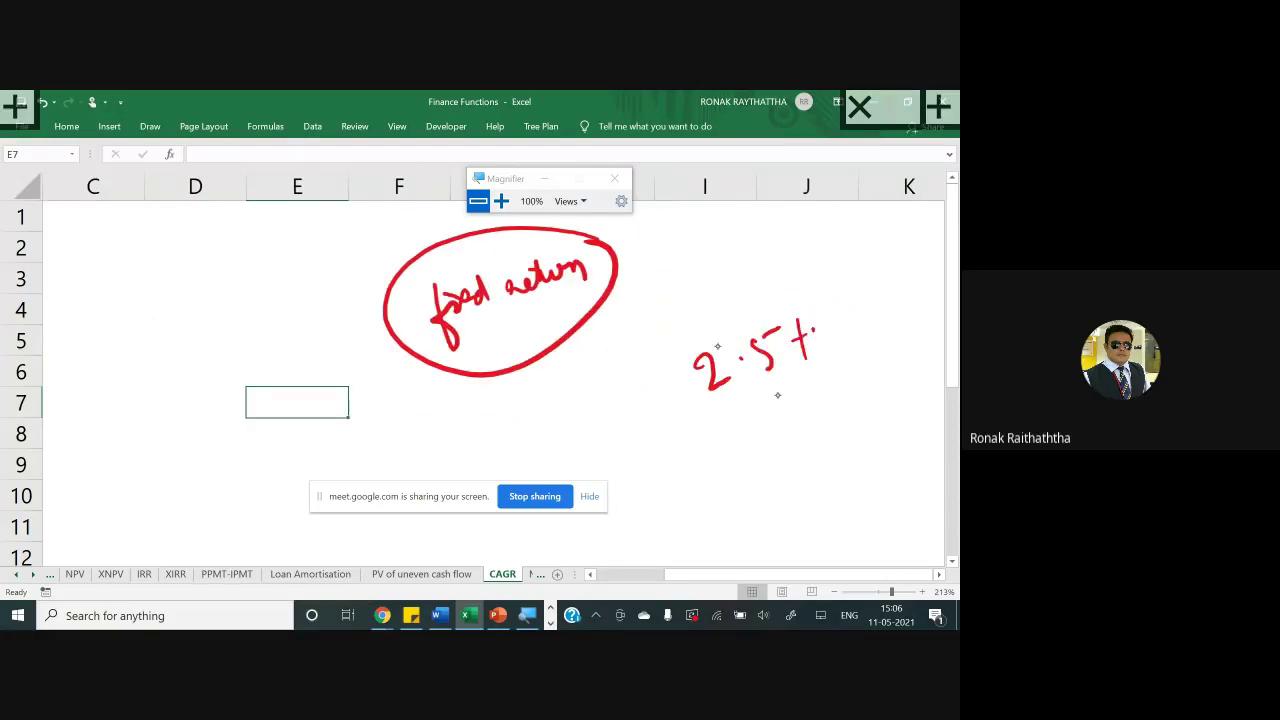
{"action": "left_click_drag", "start_coordinate": [756, 410], "coordinate": [768, 452]}
{"action": "left_click_drag", "start_coordinate": [804, 396], "coordinate": [794, 430]}
{"action": "left_click_drag", "start_coordinate": [790, 420], "coordinate": [812, 408]}
{"action": "left_click_drag", "start_coordinate": [840, 292], "coordinate": [770, 280]}
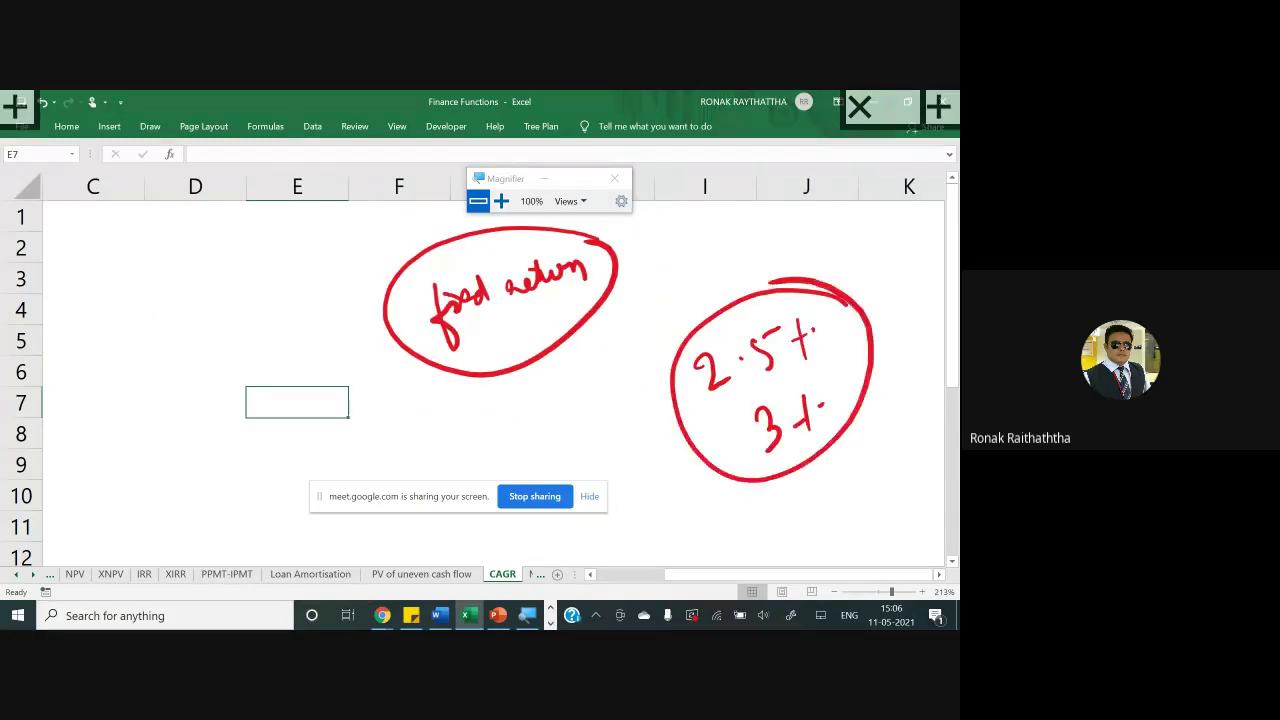
- Add a plus sign and handwrite '↑ in M.P of gold' in red near column L
{"action": "scroll", "coordinate": [770, 300], "scroll_direction": "right", "scroll_amount": 4}
{"action": "left_click_drag", "start_coordinate": [530, 334], "coordinate": [527, 380]}
{"action": "left_click_drag", "start_coordinate": [508, 359], "coordinate": [548, 347]}
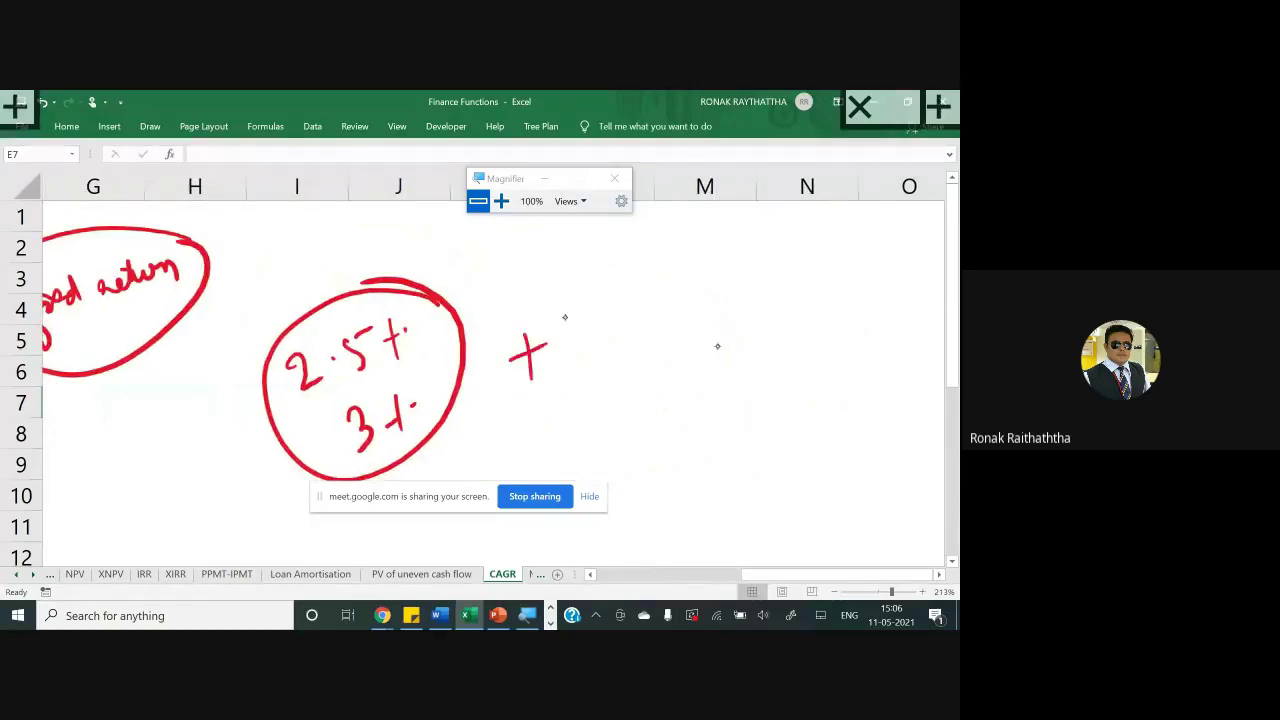
{"action": "mouse_move", "coordinate": [619, 288]}
{"action": "left_mouse_down"}
{"action": "mouse_move", "coordinate": [629, 324]}
{"action": "mouse_move", "coordinate": [633, 298]}
{"action": "mouse_move", "coordinate": [714, 302]}
{"action": "left_mouse_up"}
{"action": "left_click", "coordinate": [667, 271]}
{"action": "left_click_drag", "start_coordinate": [632, 372], "coordinate": [670, 390]}
{"action": "left_click", "coordinate": [687, 371]}
{"action": "mouse_move", "coordinate": [700, 340]}
{"action": "left_mouse_down"}
{"action": "mouse_move", "coordinate": [703, 374]}
{"action": "mouse_move", "coordinate": [707, 354]}
{"action": "left_mouse_up"}
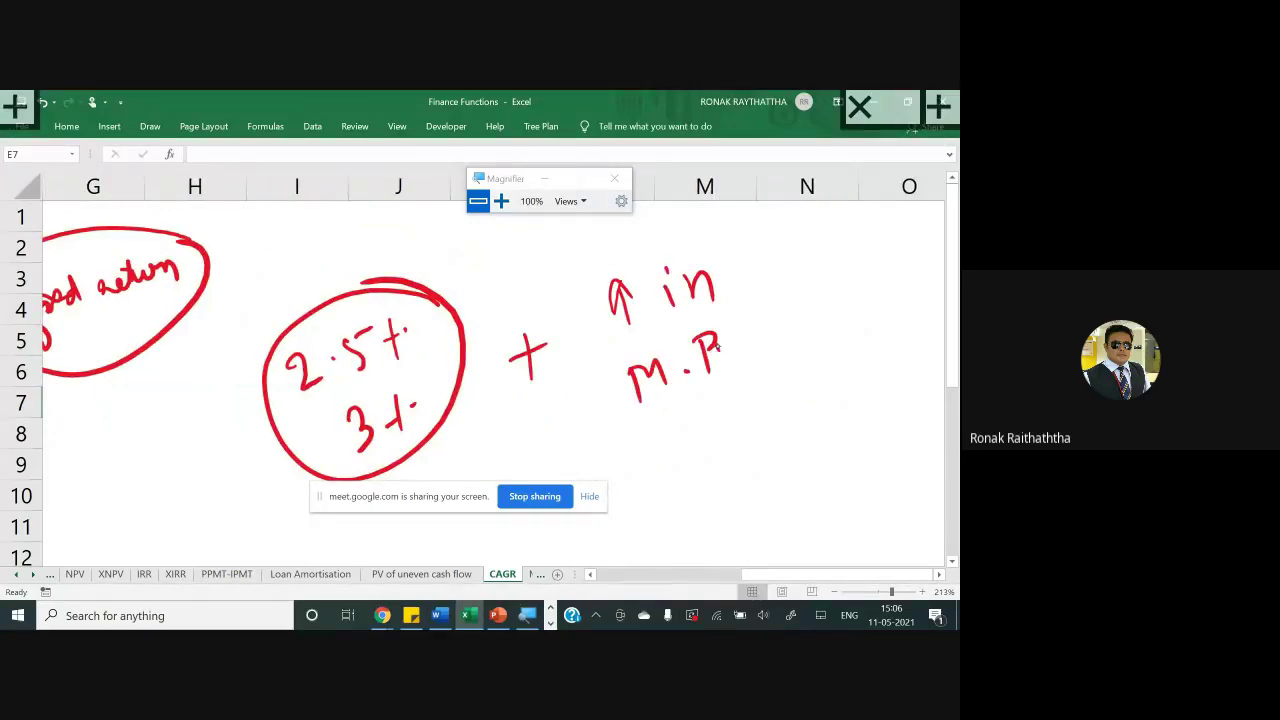
{"action": "mouse_move", "coordinate": [768, 322]}
{"action": "left_mouse_down"}
{"action": "mouse_move", "coordinate": [778, 386]}
{"action": "mouse_move", "coordinate": [758, 355]}
{"action": "left_mouse_up"}
{"action": "mouse_move", "coordinate": [684, 424]}
{"action": "left_mouse_down"}
{"action": "mouse_move", "coordinate": [664, 480]}
{"action": "mouse_move", "coordinate": [698, 434]}
{"action": "mouse_move", "coordinate": [714, 452]}
{"action": "left_mouse_up"}
{"action": "left_click_drag", "start_coordinate": [730, 428], "coordinate": [763, 481]}
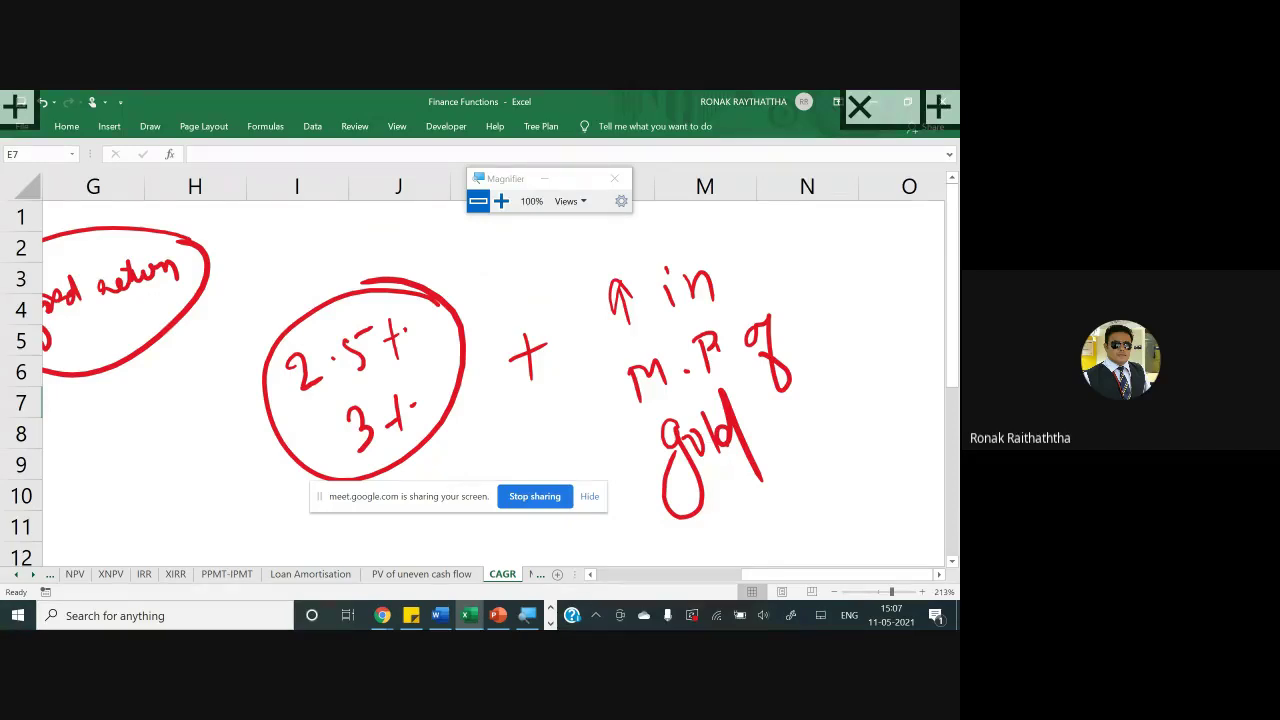
- Tick the gold price note, then scroll back left to column A
{"action": "scroll", "coordinate": [480, 380], "scroll_direction": "left", "scroll_amount": 2}
{"action": "mouse_move", "coordinate": [850, 236]}
{"action": "left_mouse_down"}
{"action": "mouse_move", "coordinate": [690, 275]}
{"action": "mouse_move", "coordinate": [860, 240]}
{"action": "mouse_move", "coordinate": [760, 240]}
{"action": "left_mouse_up"}
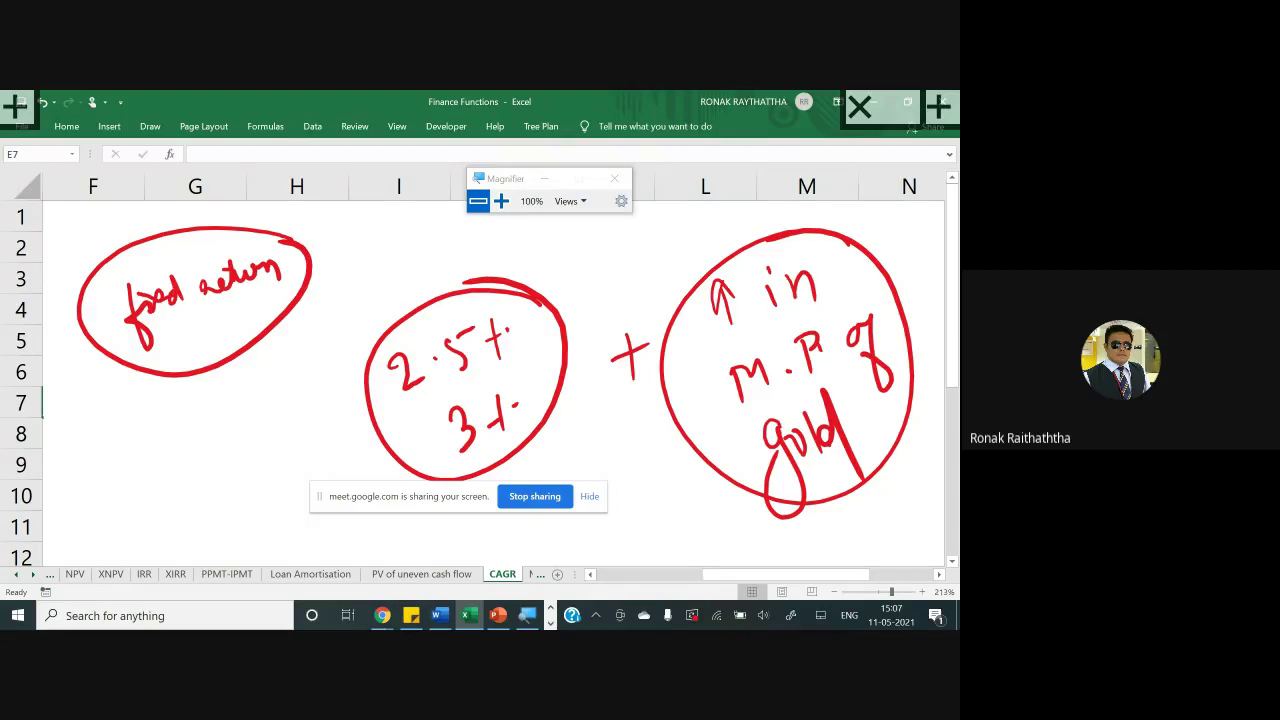
{"action": "left_click_drag", "start_coordinate": [636, 468], "coordinate": [716, 406]}
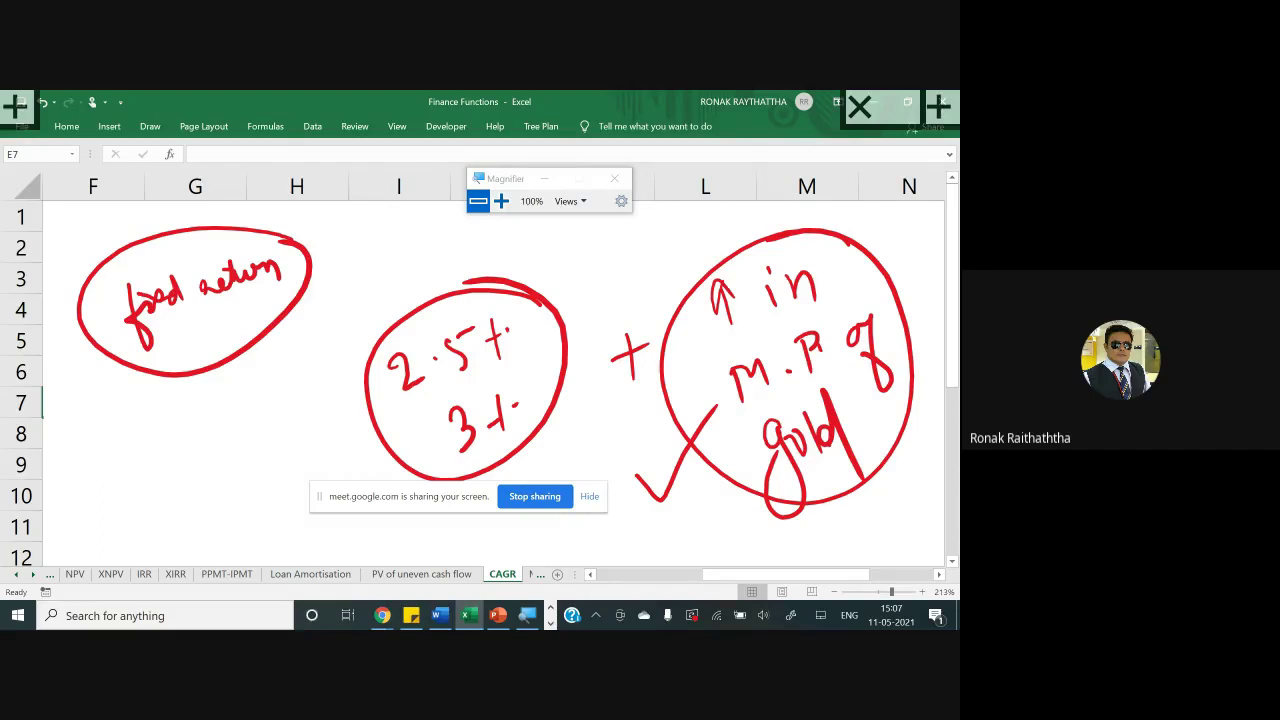
{"action": "scroll", "coordinate": [493, 348], "scroll_direction": "left", "scroll_amount": 1}
{"action": "scroll", "coordinate": [493, 348], "scroll_direction": "left", "scroll_amount": 5}
{"action": "scroll", "coordinate": [493, 348], "scroll_direction": "left", "scroll_amount": 2}
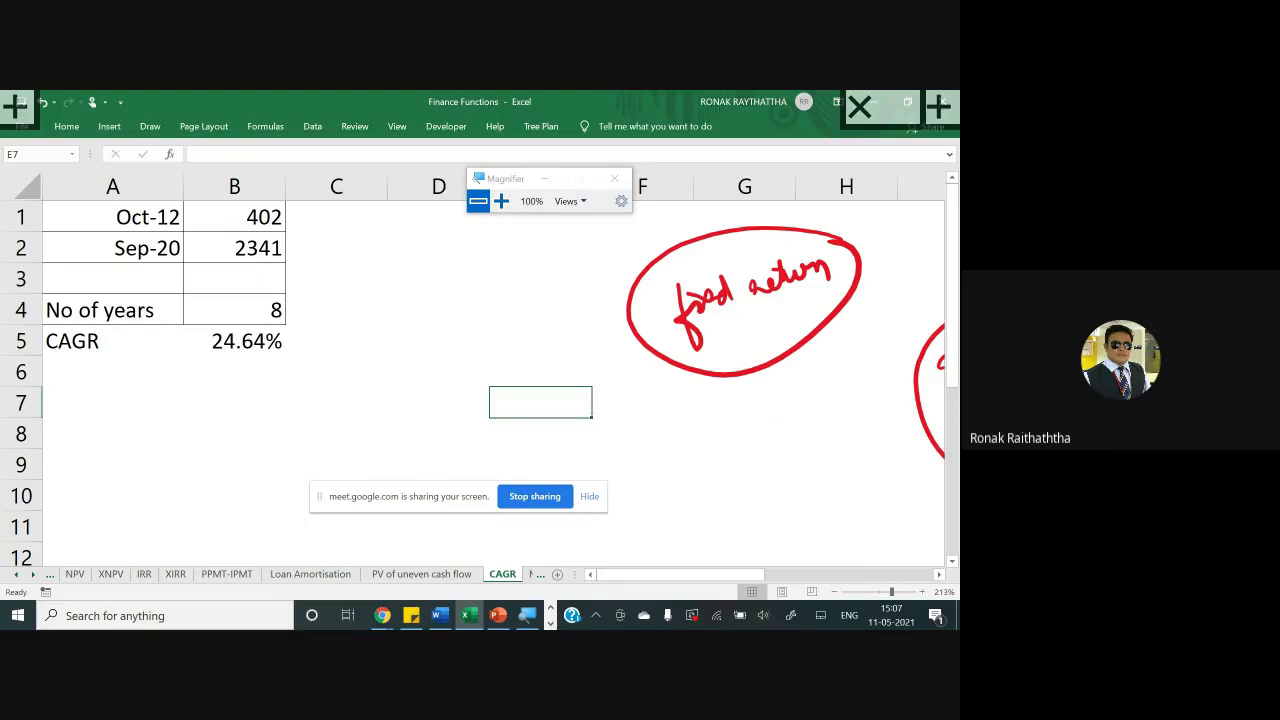
- Move the active cell up to E1 and tick the 'fixed return' note in red
{"action": "key", "text": "Up"}
{"action": "key", "text": "Up"}
{"action": "key", "text": "Up"}
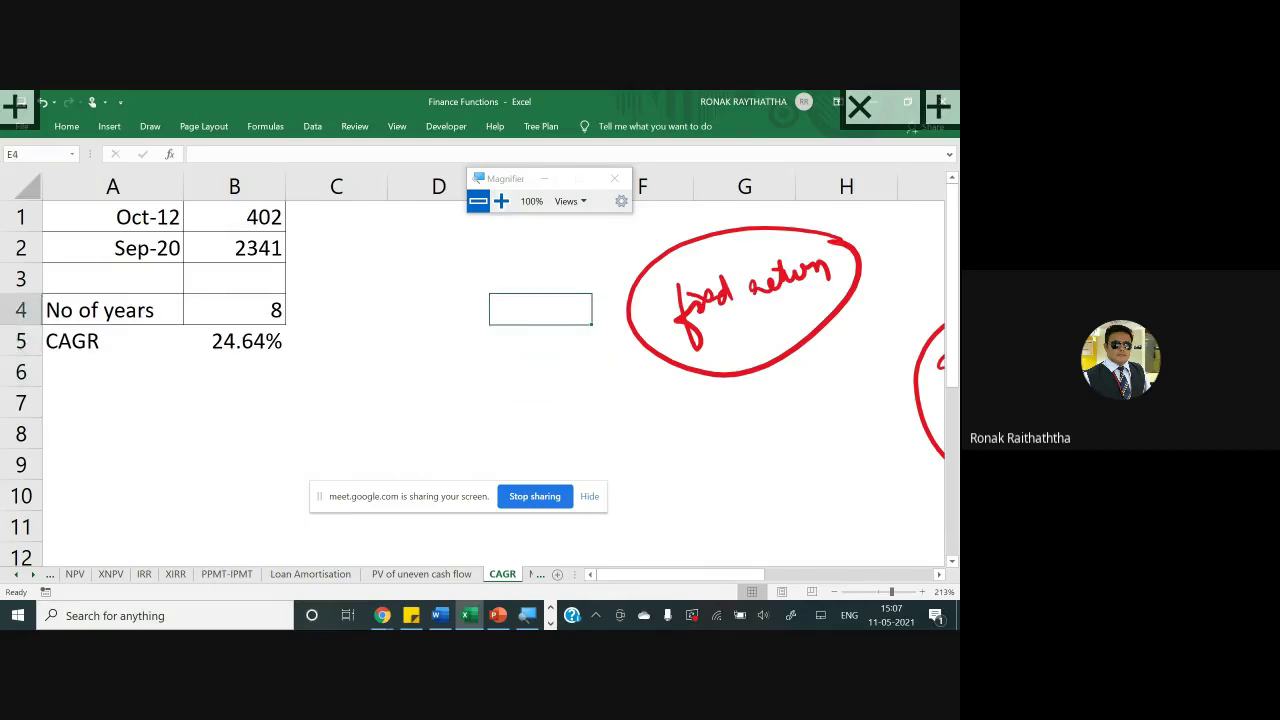
{"action": "key", "text": "Up"}
{"action": "key", "text": "Up"}
{"action": "key", "text": "Up"}
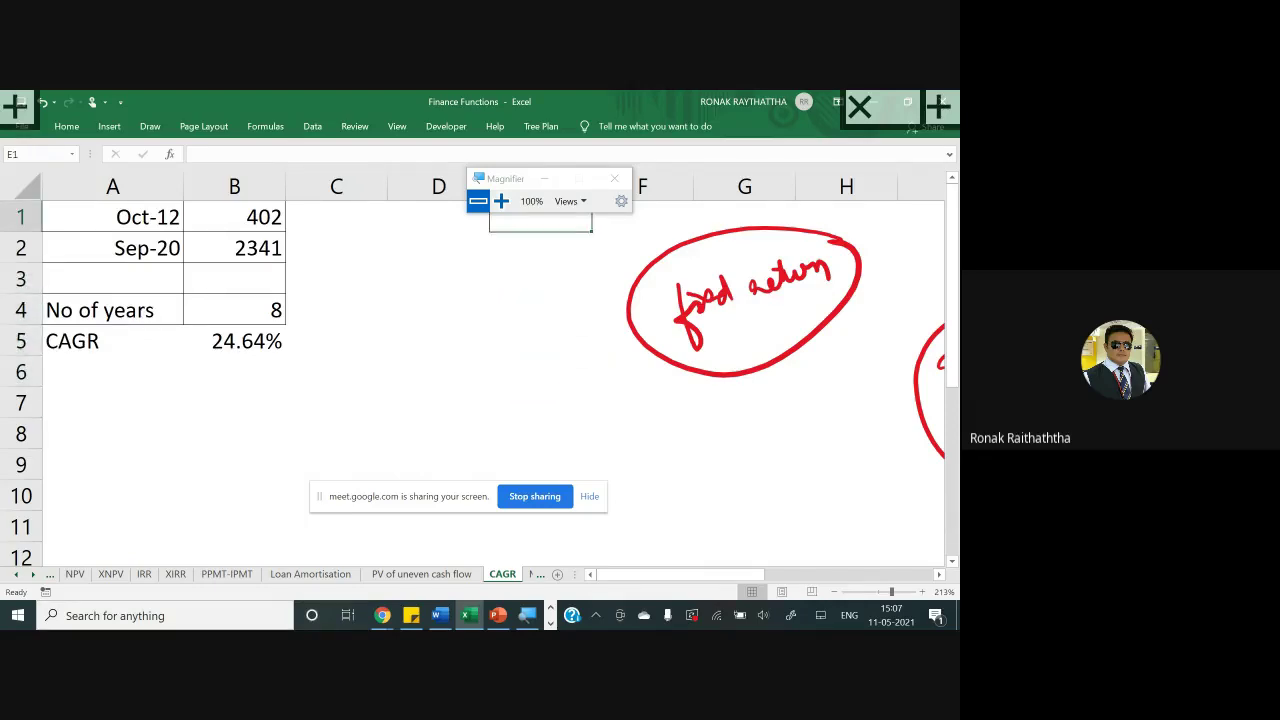
{"action": "scroll", "coordinate": [493, 327], "scroll_direction": "right", "scroll_amount": 2}
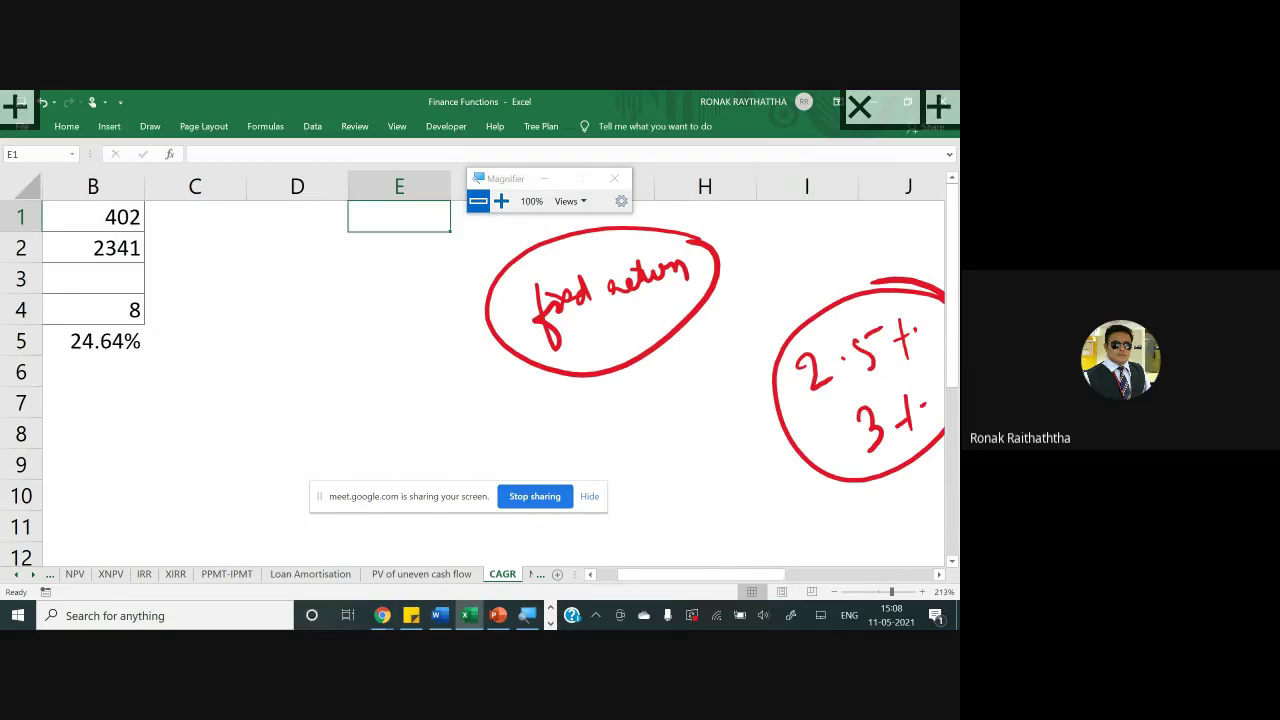
{"action": "left_click_drag", "start_coordinate": [444, 379], "coordinate": [546, 316]}
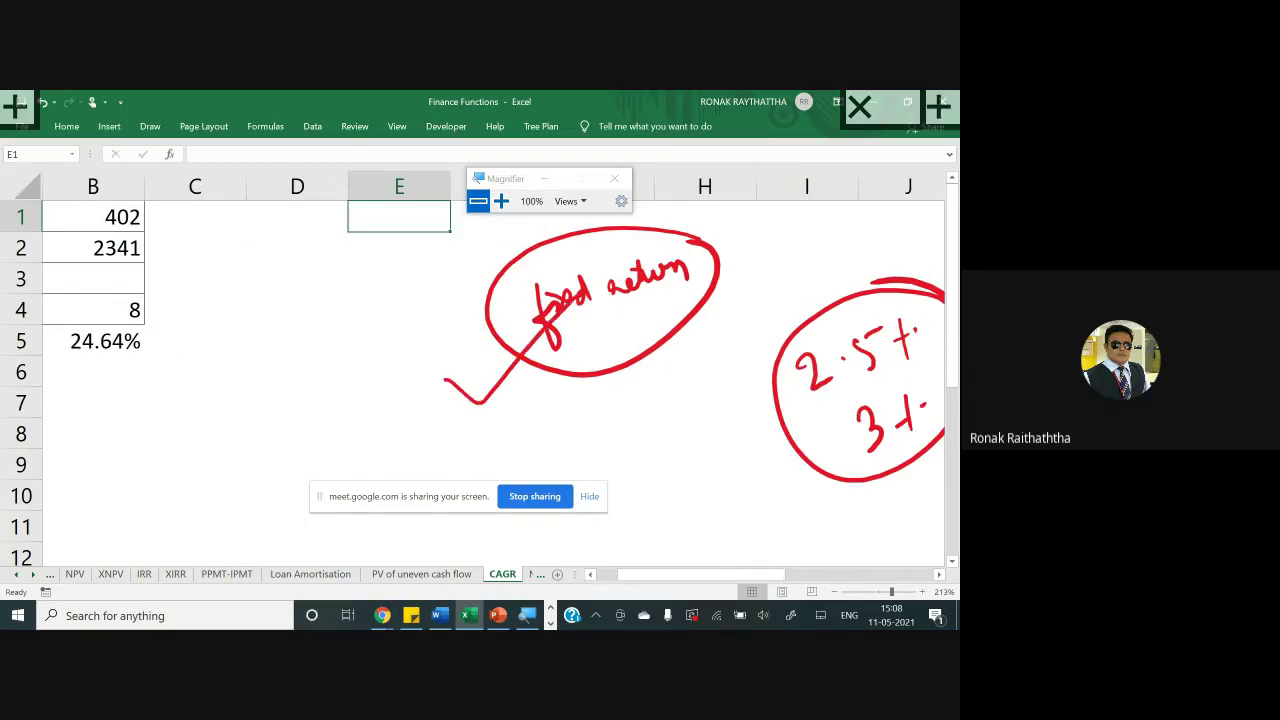
- Below row 12, handwrite '↑ in m.p' in red and circle it
{"action": "scroll", "coordinate": [480, 380], "scroll_direction": "down", "scroll_amount": 1}
{"action": "scroll", "coordinate": [480, 380], "scroll_direction": "down", "scroll_amount": 1}
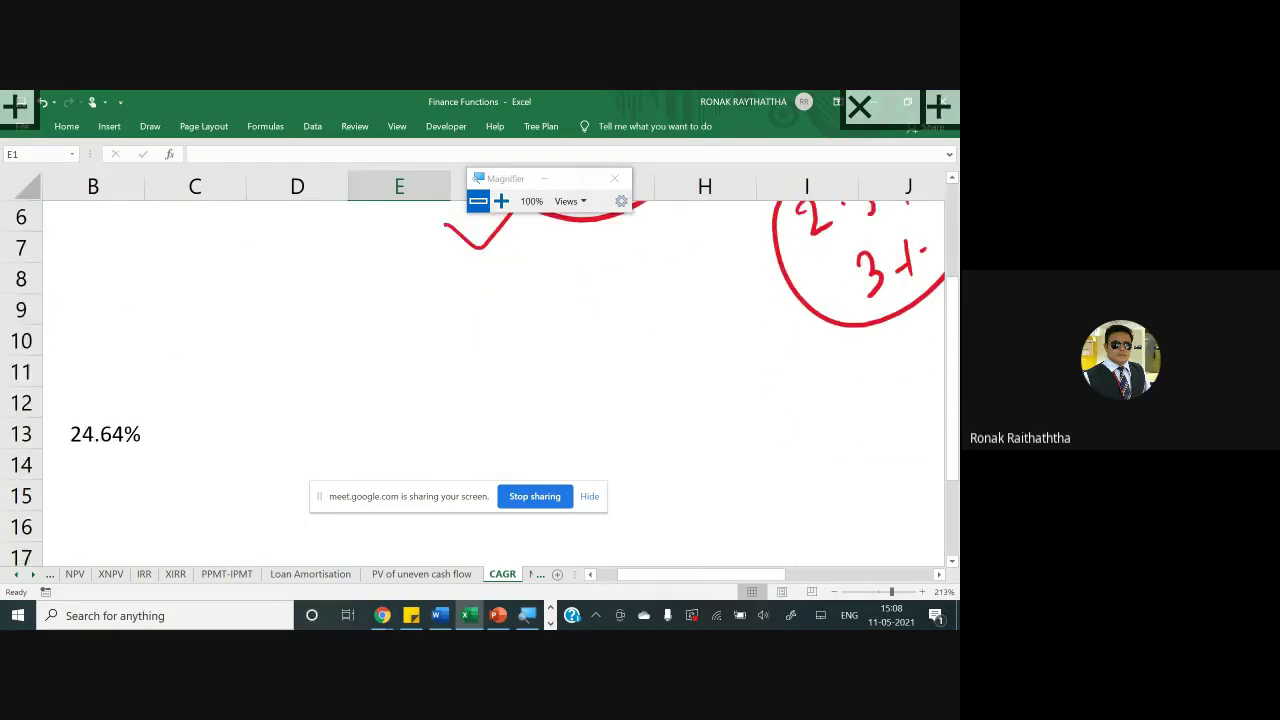
{"action": "left_click_drag", "start_coordinate": [481, 452], "coordinate": [562, 384]}
{"action": "mouse_move", "coordinate": [553, 406]}
{"action": "left_mouse_down"}
{"action": "mouse_move", "coordinate": [646, 395]}
{"action": "mouse_move", "coordinate": [778, 318]}
{"action": "left_mouse_up"}
{"action": "left_click", "coordinate": [598, 386]}
{"action": "left_click", "coordinate": [705, 369]}
{"action": "left_click_drag", "start_coordinate": [694, 308], "coordinate": [706, 294]}
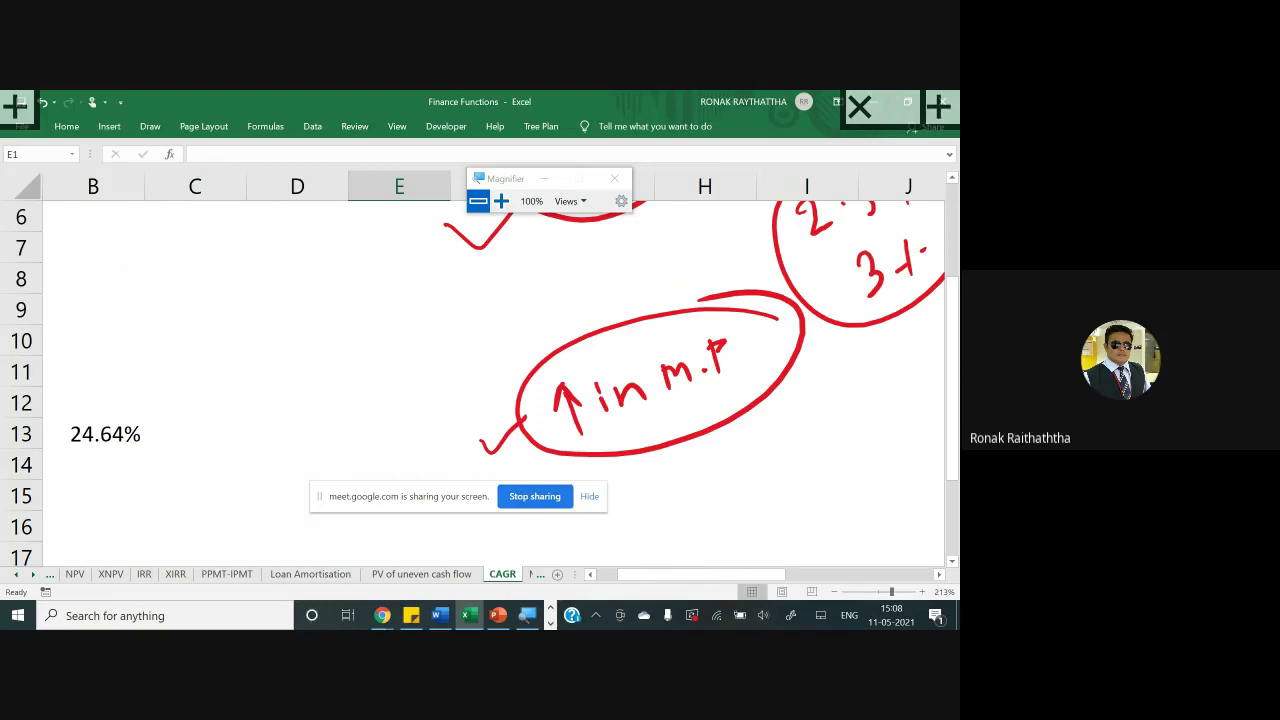
- Write '2002 → 180' and '2020 → 2000' in red below the note
{"action": "scroll", "coordinate": [480, 380], "scroll_direction": "down", "scroll_amount": 2}
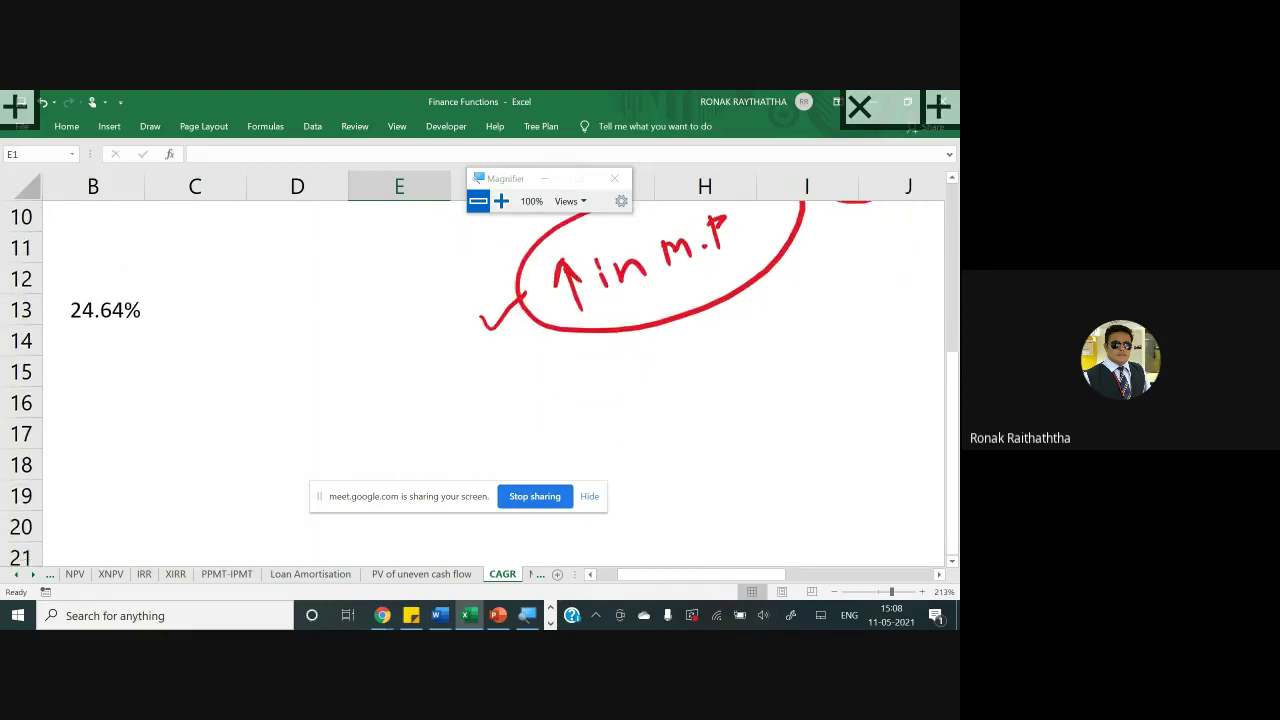
{"action": "mouse_move", "coordinate": [641, 397]}
{"action": "left_mouse_down"}
{"action": "mouse_move", "coordinate": [666, 427]}
{"action": "mouse_move", "coordinate": [680, 389]}
{"action": "mouse_move", "coordinate": [700, 380]}
{"action": "mouse_move", "coordinate": [768, 396]}
{"action": "mouse_move", "coordinate": [780, 382]}
{"action": "left_mouse_up"}
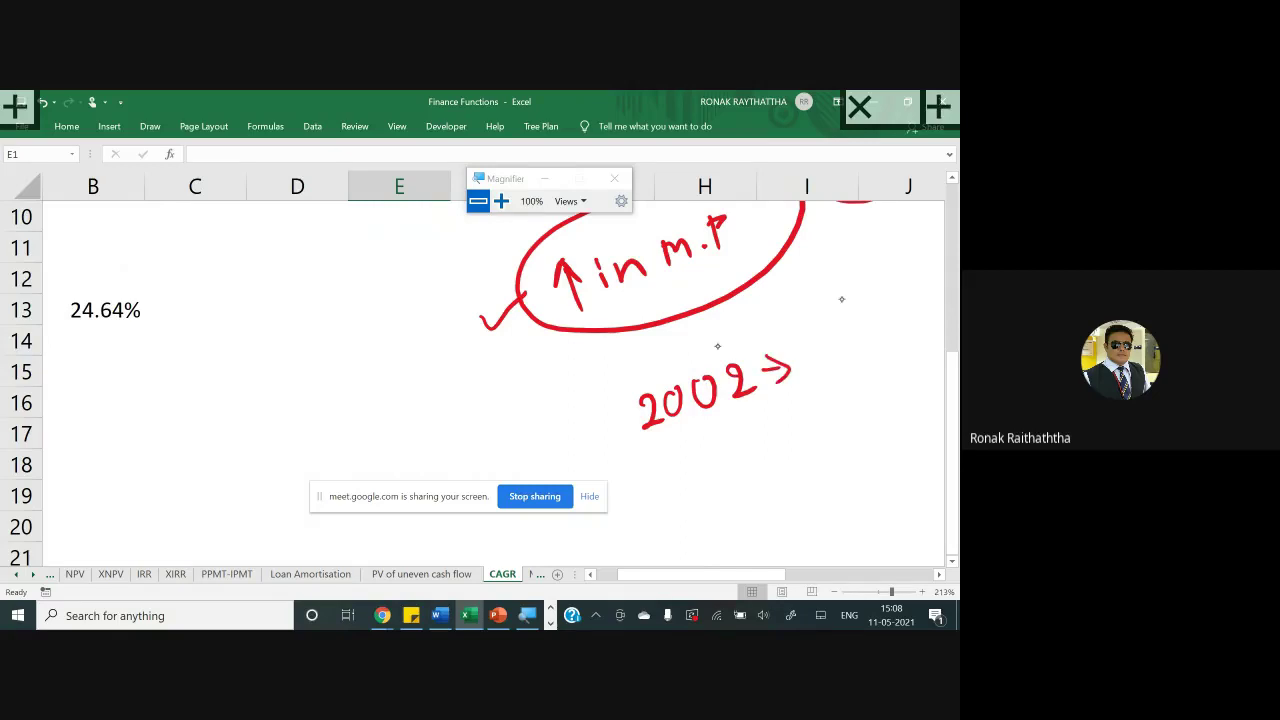
{"action": "mouse_move", "coordinate": [835, 342]}
{"action": "left_mouse_down"}
{"action": "mouse_move", "coordinate": [838, 368]}
{"action": "mouse_move", "coordinate": [860, 336]}
{"action": "left_mouse_up"}
{"action": "mouse_move", "coordinate": [886, 331]}
{"action": "left_mouse_down"}
{"action": "mouse_move", "coordinate": [892, 356]}
{"action": "mouse_move", "coordinate": [880, 334]}
{"action": "left_mouse_up"}
{"action": "mouse_move", "coordinate": [668, 492]}
{"action": "left_mouse_down"}
{"action": "mouse_move", "coordinate": [704, 520]}
{"action": "mouse_move", "coordinate": [711, 483]}
{"action": "mouse_move", "coordinate": [744, 486]}
{"action": "mouse_move", "coordinate": [758, 504]}
{"action": "left_mouse_up"}
{"action": "mouse_move", "coordinate": [770, 474]}
{"action": "left_mouse_down"}
{"action": "mouse_move", "coordinate": [826, 458]}
{"action": "mouse_move", "coordinate": [820, 482]}
{"action": "left_mouse_up"}
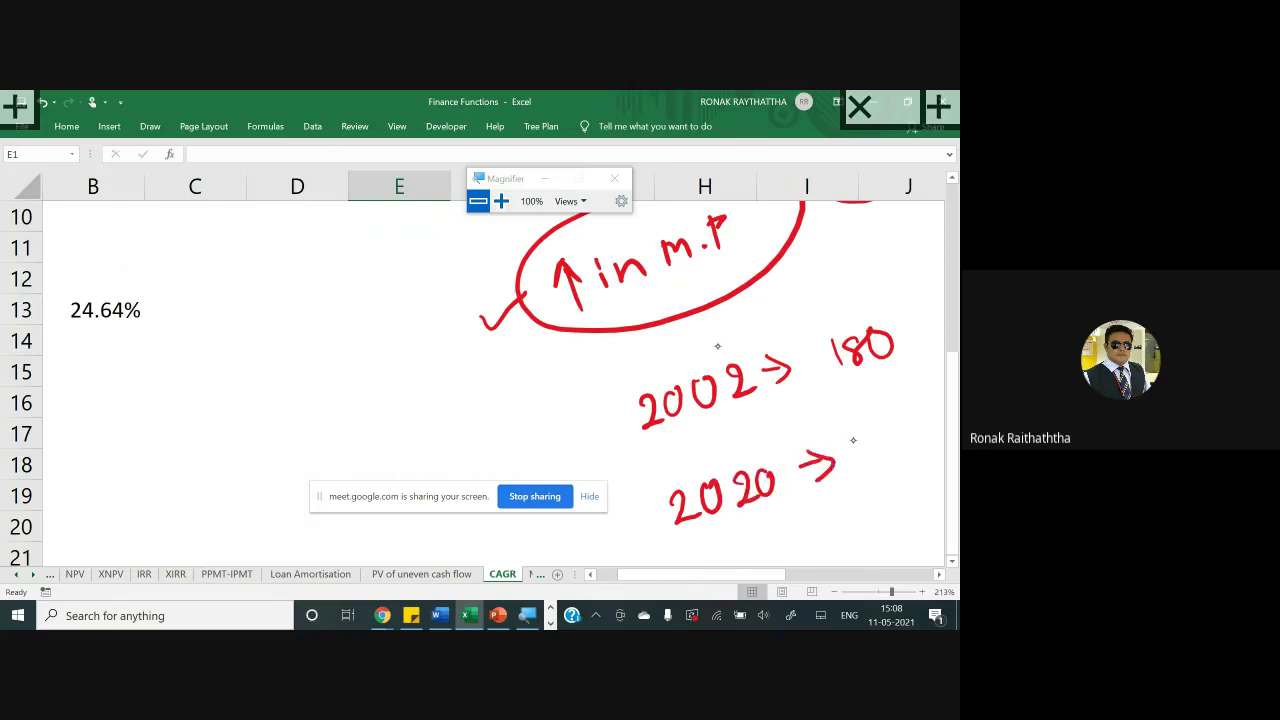
{"action": "mouse_move", "coordinate": [852, 436]}
{"action": "left_mouse_down"}
{"action": "mouse_move", "coordinate": [872, 460]}
{"action": "mouse_move", "coordinate": [886, 426]}
{"action": "mouse_move", "coordinate": [926, 406]}
{"action": "left_mouse_up"}
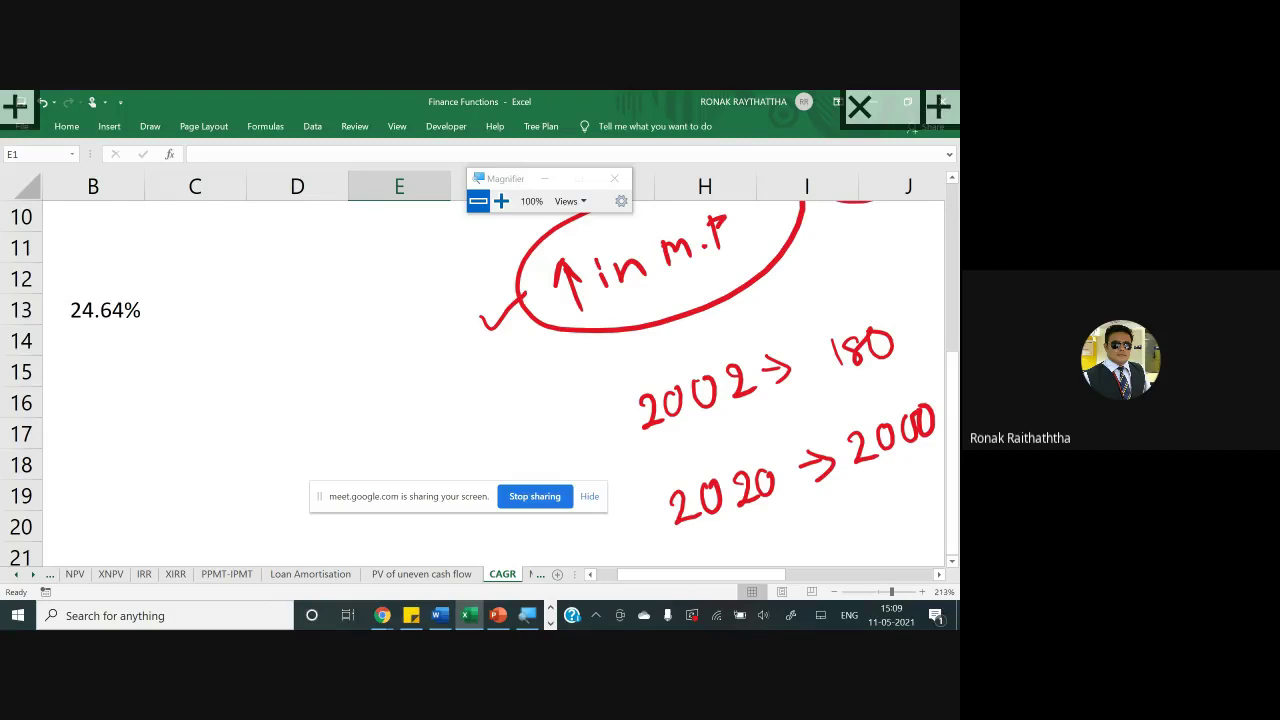
- Handwrite 'Compounded annual growth Rate' in red next to the company list
{"action": "scroll", "coordinate": [490, 380], "scroll_direction": "left", "scroll_amount": 1}
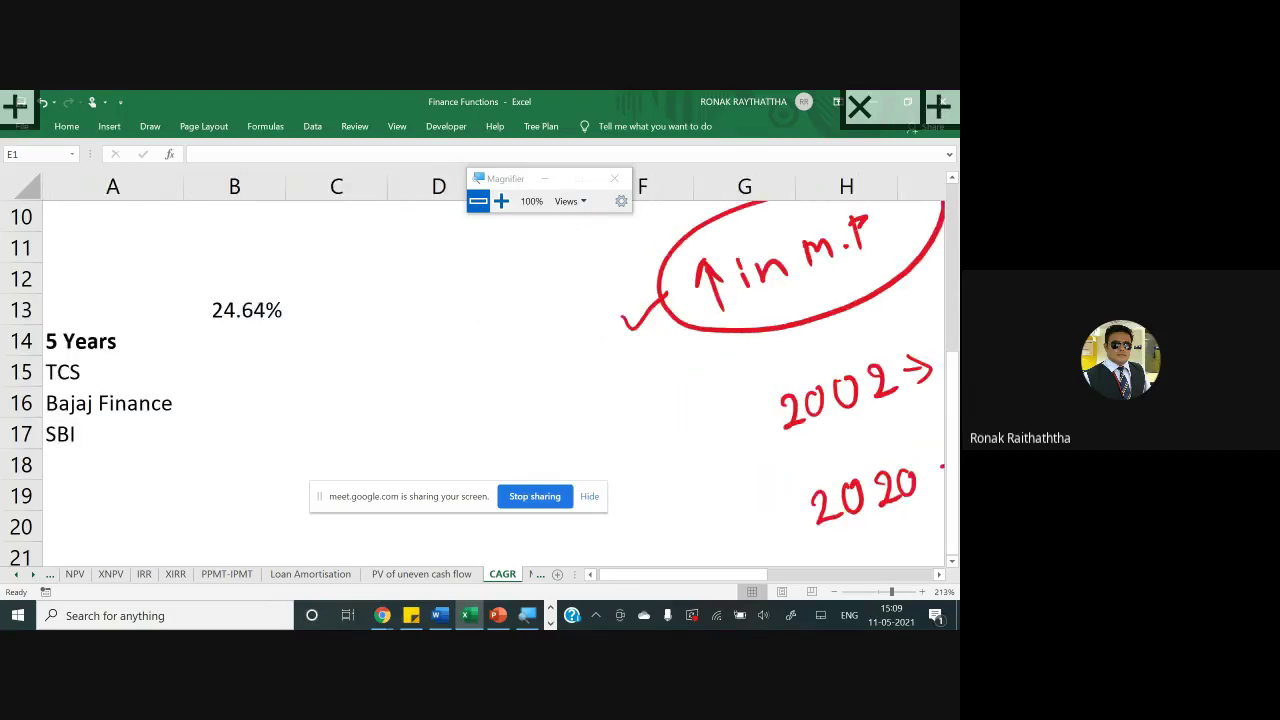
{"action": "mouse_move", "coordinate": [350, 388]}
{"action": "left_mouse_down"}
{"action": "mouse_move", "coordinate": [362, 425]}
{"action": "mouse_move", "coordinate": [376, 408]}
{"action": "mouse_move", "coordinate": [418, 430]}
{"action": "mouse_move", "coordinate": [442, 382]}
{"action": "mouse_move", "coordinate": [496, 332]}
{"action": "left_mouse_up"}
{"action": "left_click_drag", "start_coordinate": [482, 380], "coordinate": [496, 336]}
{"action": "mouse_move", "coordinate": [424, 442]}
{"action": "left_mouse_down"}
{"action": "mouse_move", "coordinate": [420, 460]}
{"action": "mouse_move", "coordinate": [530, 404]}
{"action": "mouse_move", "coordinate": [548, 366]}
{"action": "left_mouse_up"}
{"action": "mouse_move", "coordinate": [544, 436]}
{"action": "left_mouse_down"}
{"action": "mouse_move", "coordinate": [540, 454]}
{"action": "mouse_move", "coordinate": [610, 404]}
{"action": "mouse_move", "coordinate": [642, 408]}
{"action": "mouse_move", "coordinate": [622, 476]}
{"action": "mouse_move", "coordinate": [676, 430]}
{"action": "left_mouse_up"}
{"action": "left_click_drag", "start_coordinate": [678, 440], "coordinate": [690, 446]}
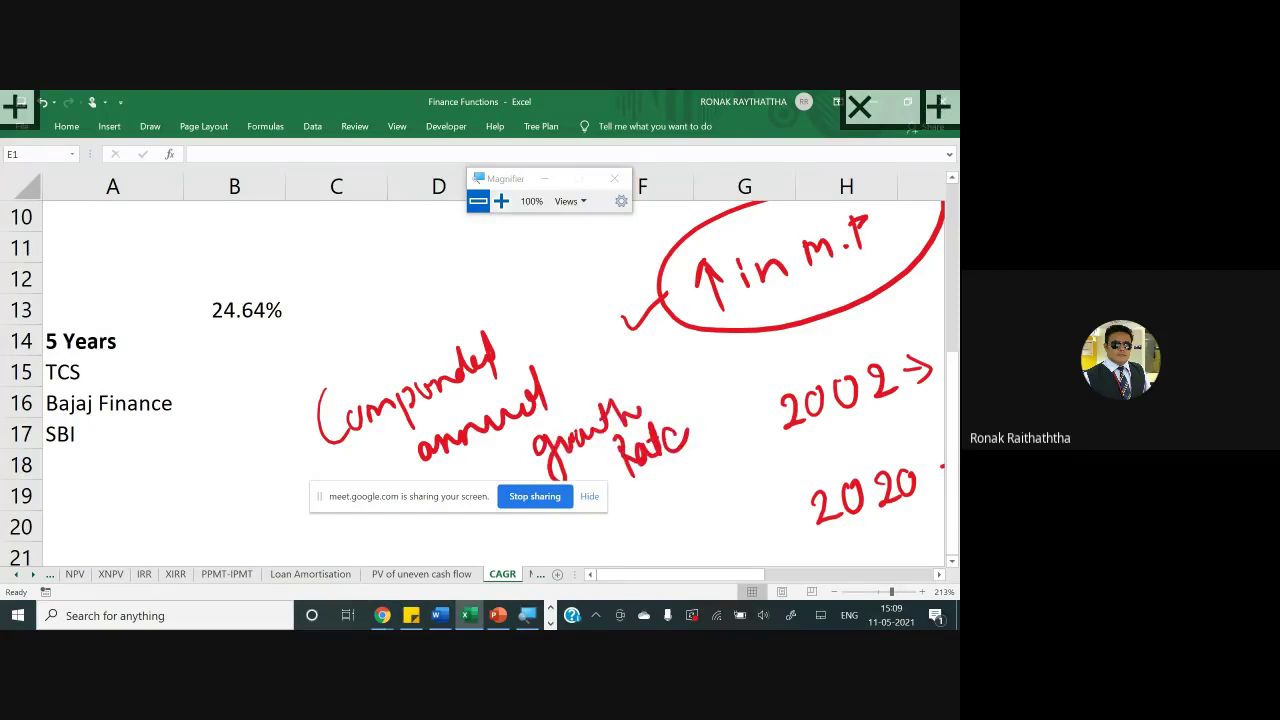
- Further down, sketch the fraction closing over opening inside brackets
{"action": "scroll", "coordinate": [477, 380], "scroll_direction": "down", "scroll_amount": 2}
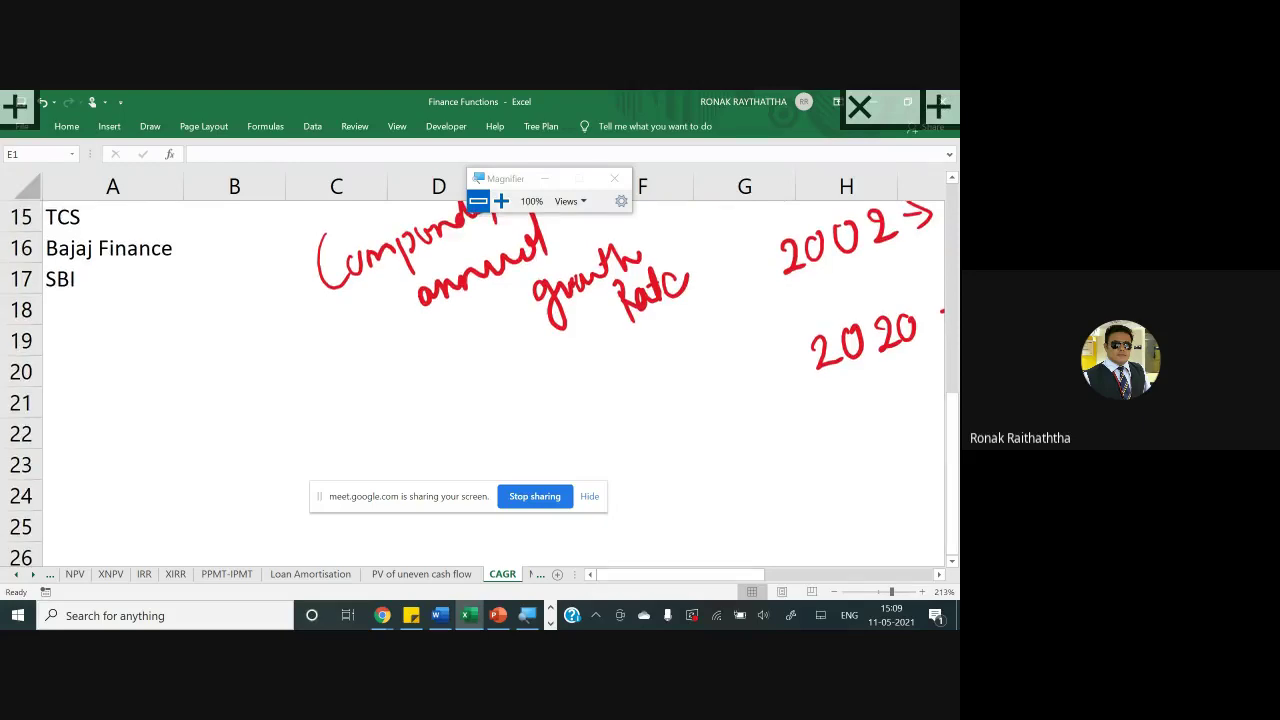
{"action": "scroll", "coordinate": [477, 380], "scroll_direction": "down", "scroll_amount": 1}
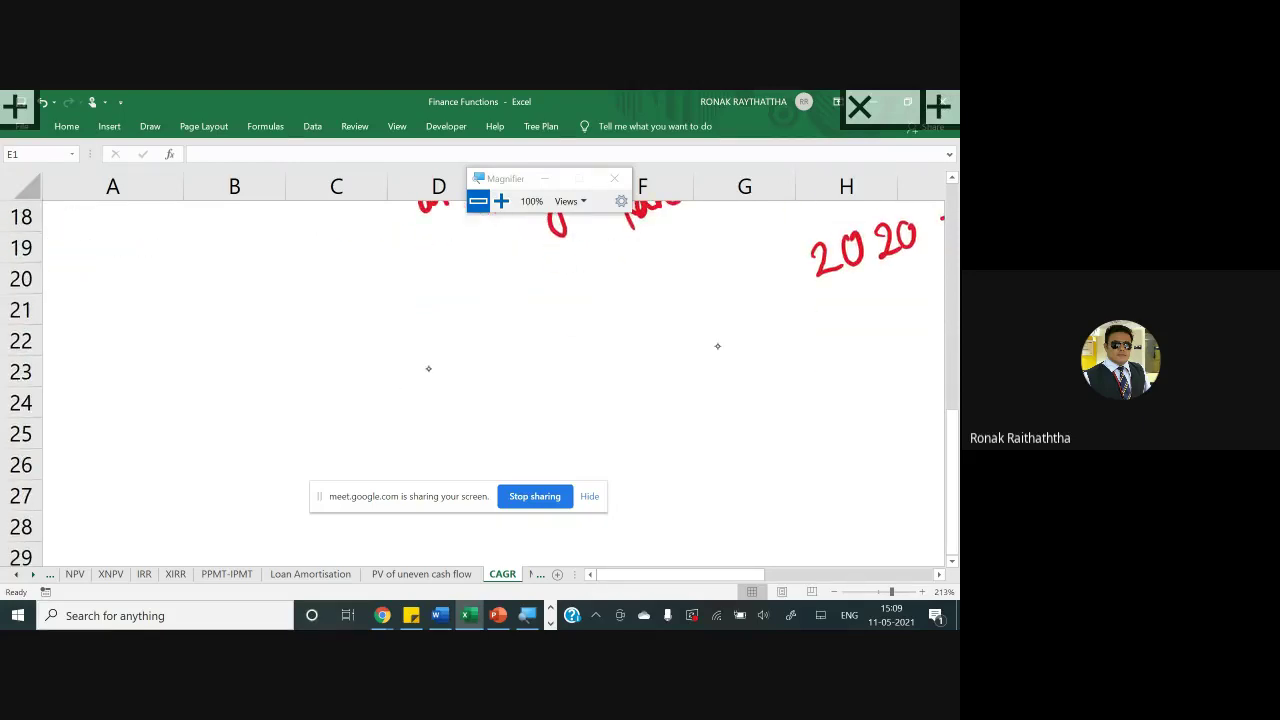
{"action": "mouse_move", "coordinate": [438, 362]}
{"action": "left_mouse_down"}
{"action": "mouse_move", "coordinate": [444, 398]}
{"action": "mouse_move", "coordinate": [510, 368]}
{"action": "mouse_move", "coordinate": [478, 420]}
{"action": "left_mouse_up"}
{"action": "left_click_drag", "start_coordinate": [392, 430], "coordinate": [550, 386]}
{"action": "mouse_move", "coordinate": [452, 440]}
{"action": "left_mouse_down"}
{"action": "mouse_move", "coordinate": [446, 458]}
{"action": "mouse_move", "coordinate": [556, 428]}
{"action": "mouse_move", "coordinate": [548, 480]}
{"action": "left_mouse_up"}
{"action": "left_click", "coordinate": [544, 424]}
{"action": "left_click_drag", "start_coordinate": [570, 342], "coordinate": [578, 482]}
{"action": "left_click_drag", "start_coordinate": [392, 330], "coordinate": [436, 470]}
- Add the 1/n exponent, an equals sign and the final −1 to the formula
{"action": "scroll", "coordinate": [580, 244], "scroll_direction": "down", "scroll_amount": 1}
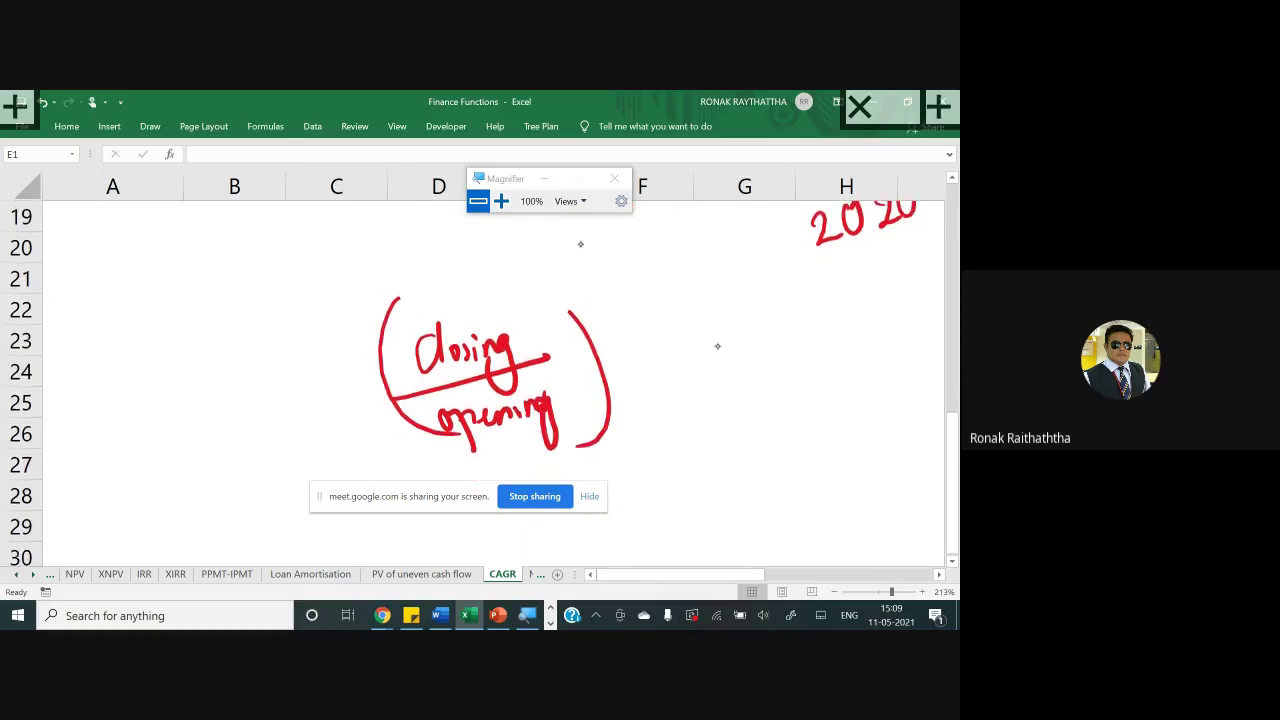
{"action": "mouse_move", "coordinate": [571, 250]}
{"action": "left_mouse_down"}
{"action": "mouse_move", "coordinate": [562, 300]}
{"action": "mouse_move", "coordinate": [614, 302]}
{"action": "left_mouse_up"}
{"action": "left_click_drag", "start_coordinate": [640, 359], "coordinate": [647, 358]}
{"action": "left_click_drag", "start_coordinate": [636, 366], "coordinate": [653, 363]}
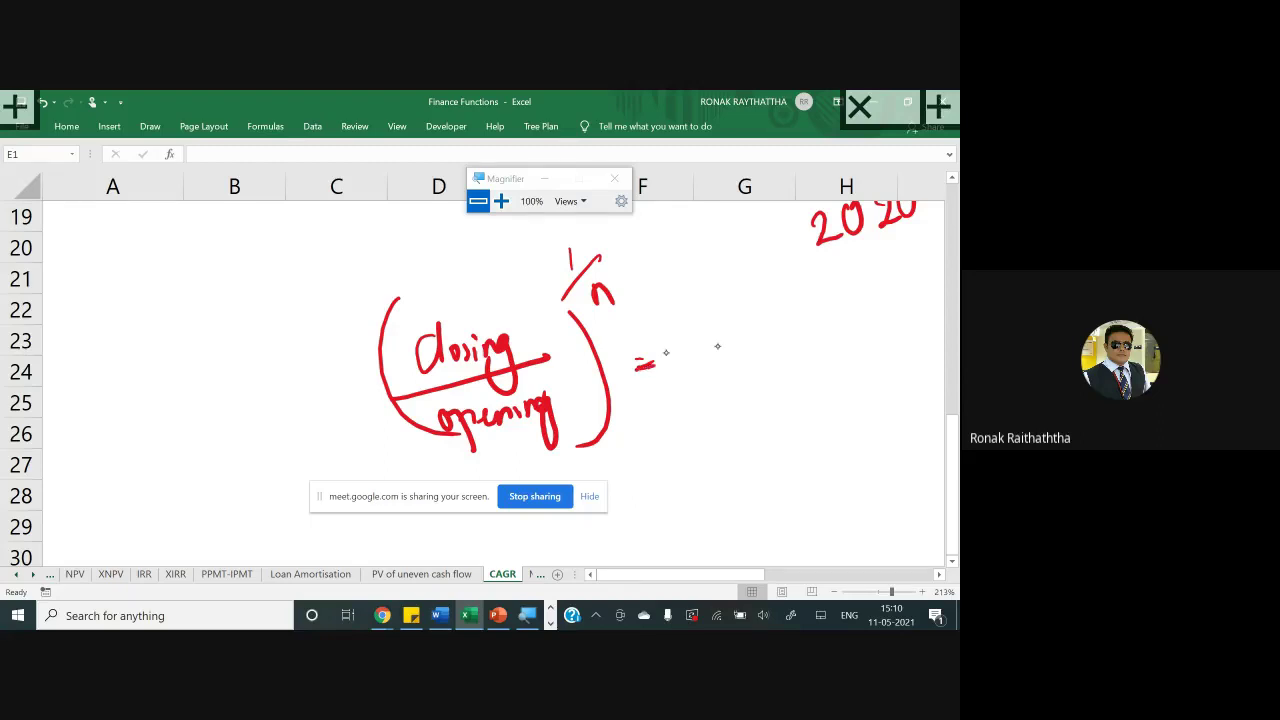
{"action": "mouse_move", "coordinate": [624, 370]}
{"action": "left_mouse_down"}
{"action": "mouse_move", "coordinate": [664, 366]}
{"action": "mouse_move", "coordinate": [703, 418]}
{"action": "left_mouse_up"}
- Tick the 402 and 2341 values in red, then clear the =RRI(B4,B1,B2) result from B5
{"action": "scroll", "coordinate": [480, 384], "scroll_direction": "up", "scroll_amount": 2}
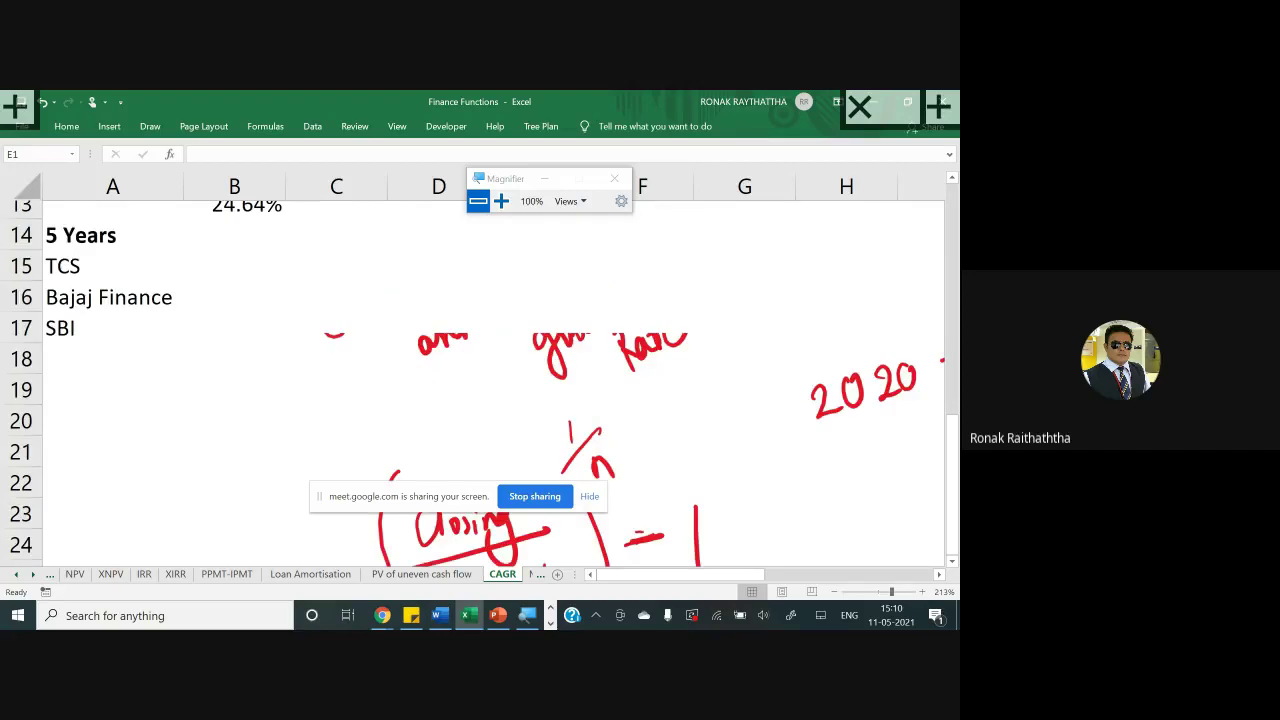
{"action": "scroll", "coordinate": [480, 384], "scroll_direction": "up", "scroll_amount": 3}
{"action": "scroll", "coordinate": [480, 384], "scroll_direction": "up", "scroll_amount": 1}
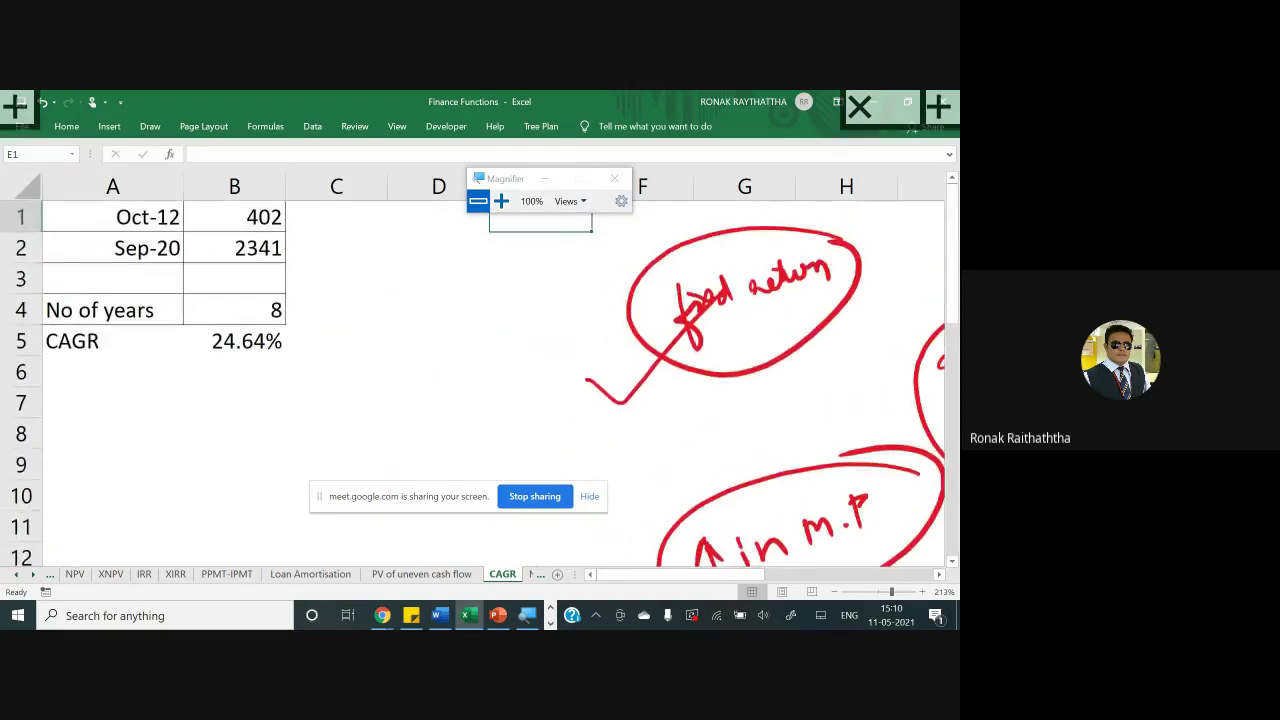
{"action": "left_click", "coordinate": [153, 219]}
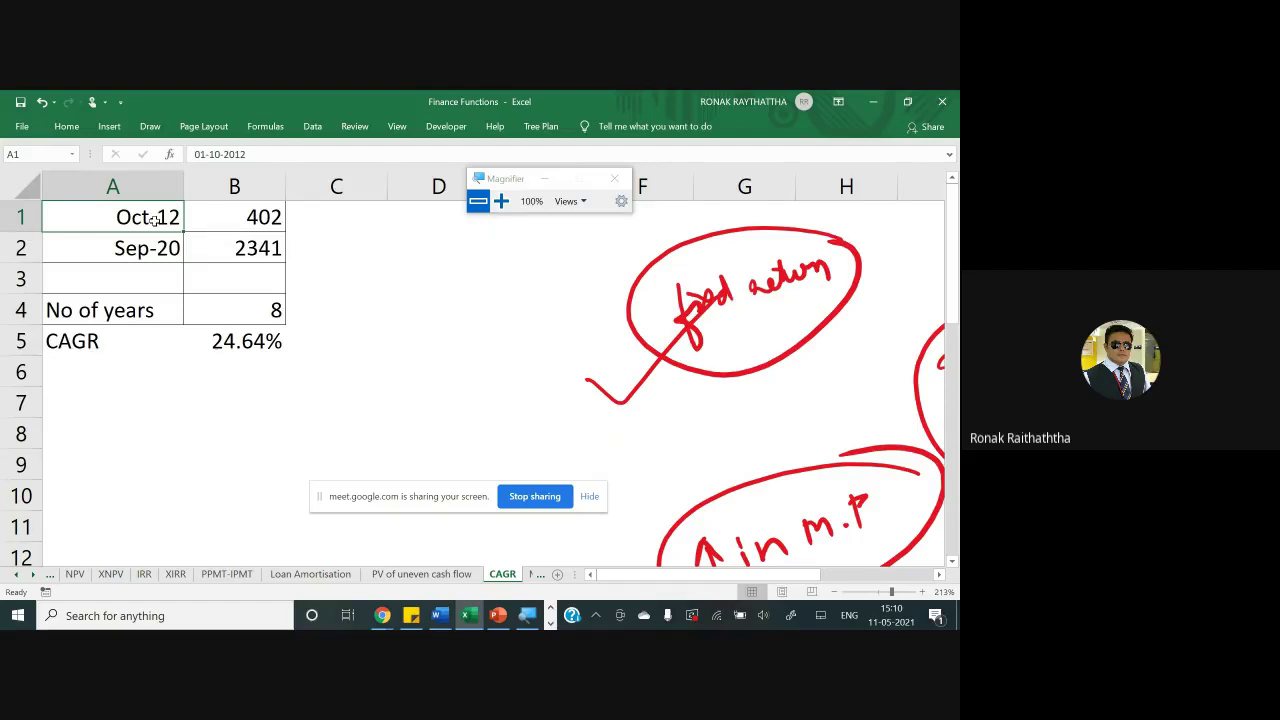
{"action": "left_click", "coordinate": [224, 225]}
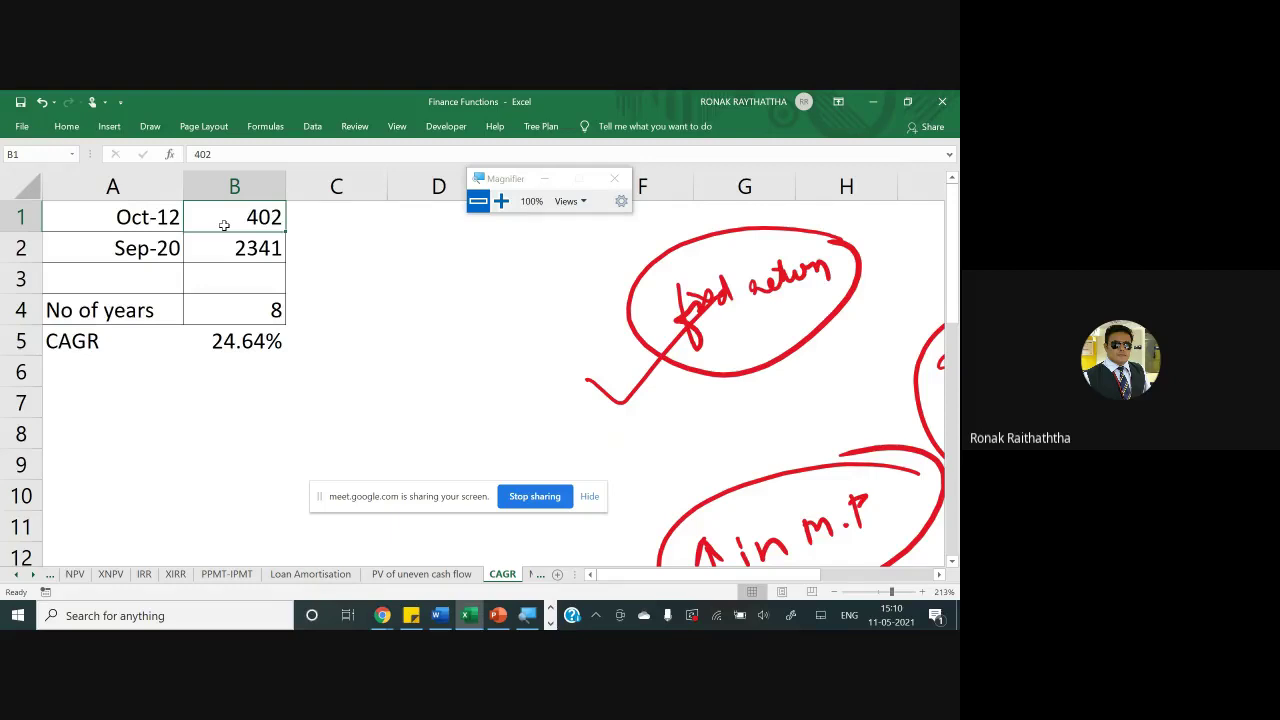
{"action": "left_click_drag", "start_coordinate": [292, 214], "coordinate": [332, 203]}
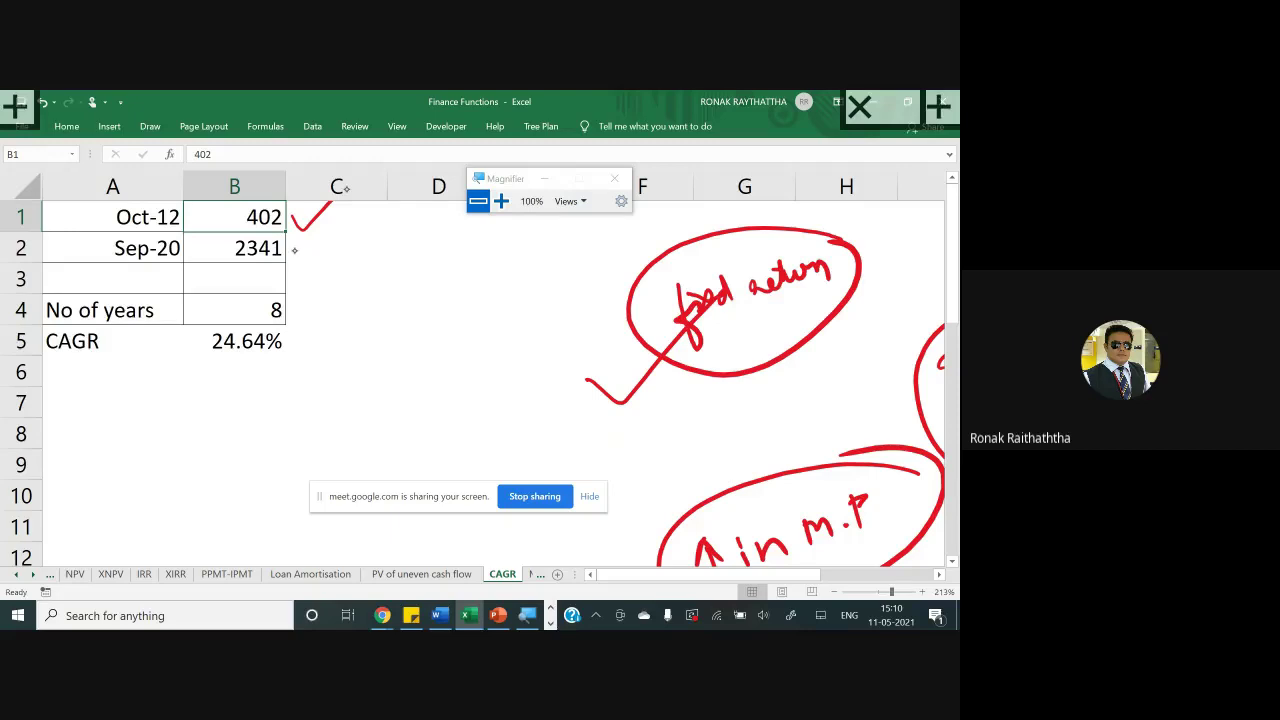
{"action": "left_click_drag", "start_coordinate": [295, 250], "coordinate": [347, 228]}
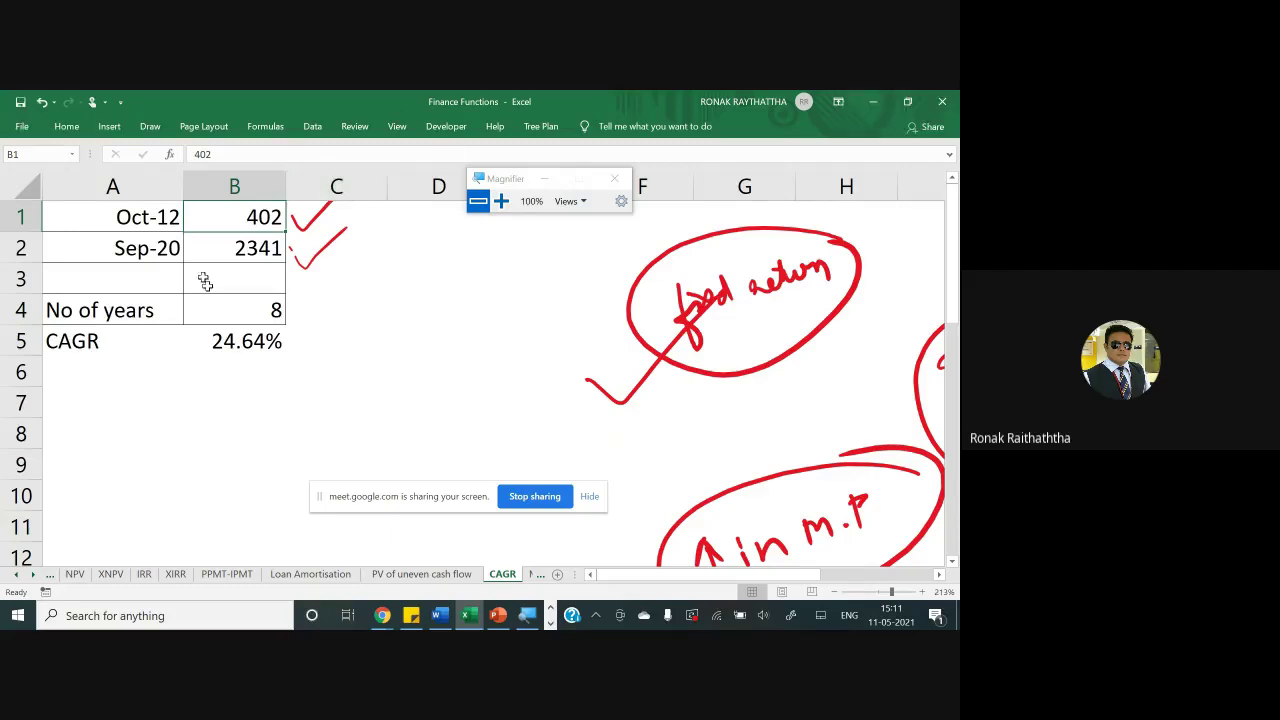
{"action": "left_click", "coordinate": [231, 341]}
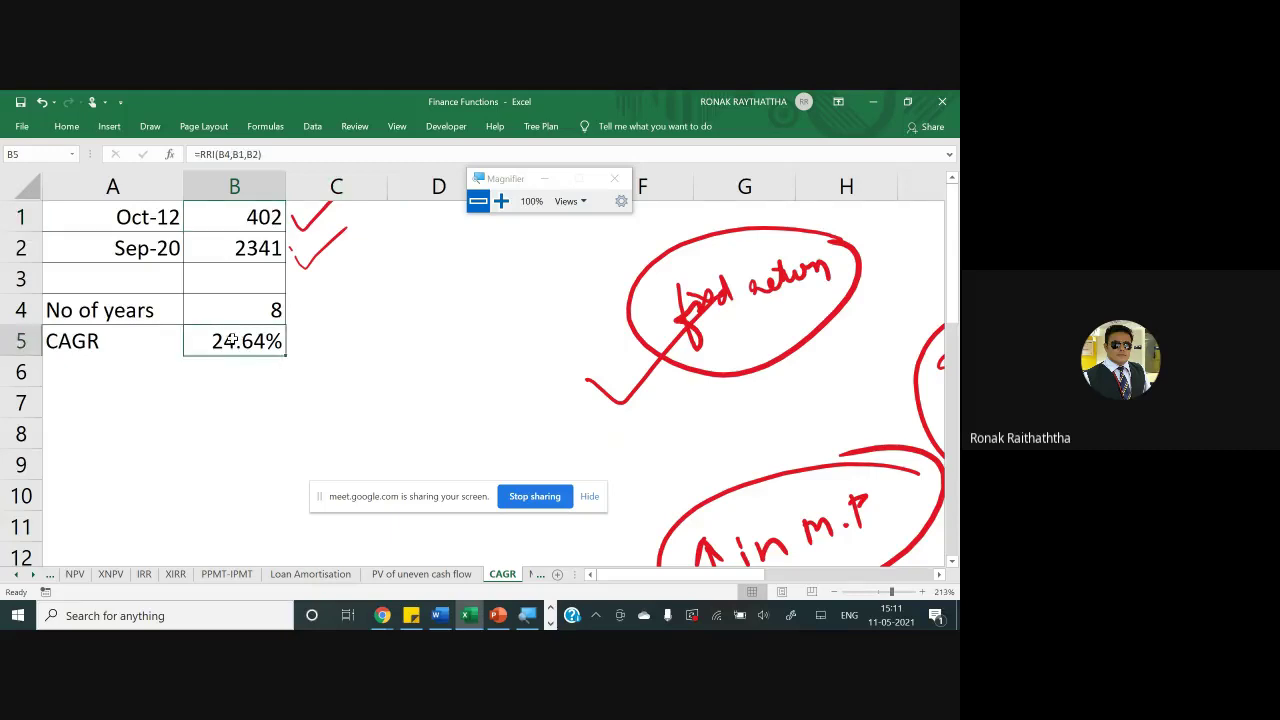
{"action": "key", "text": "Delete"}
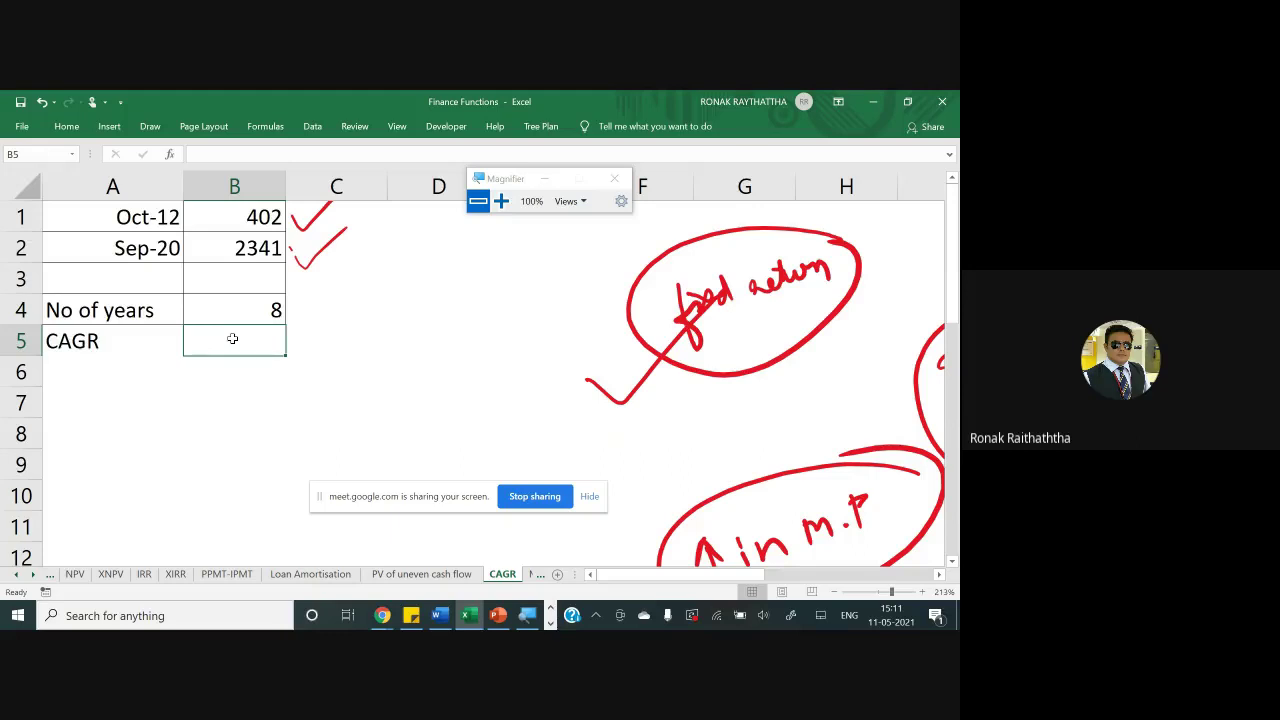
- Start an =RRI entry in B5, then discard it
{"action": "type", "text": "=RR"}
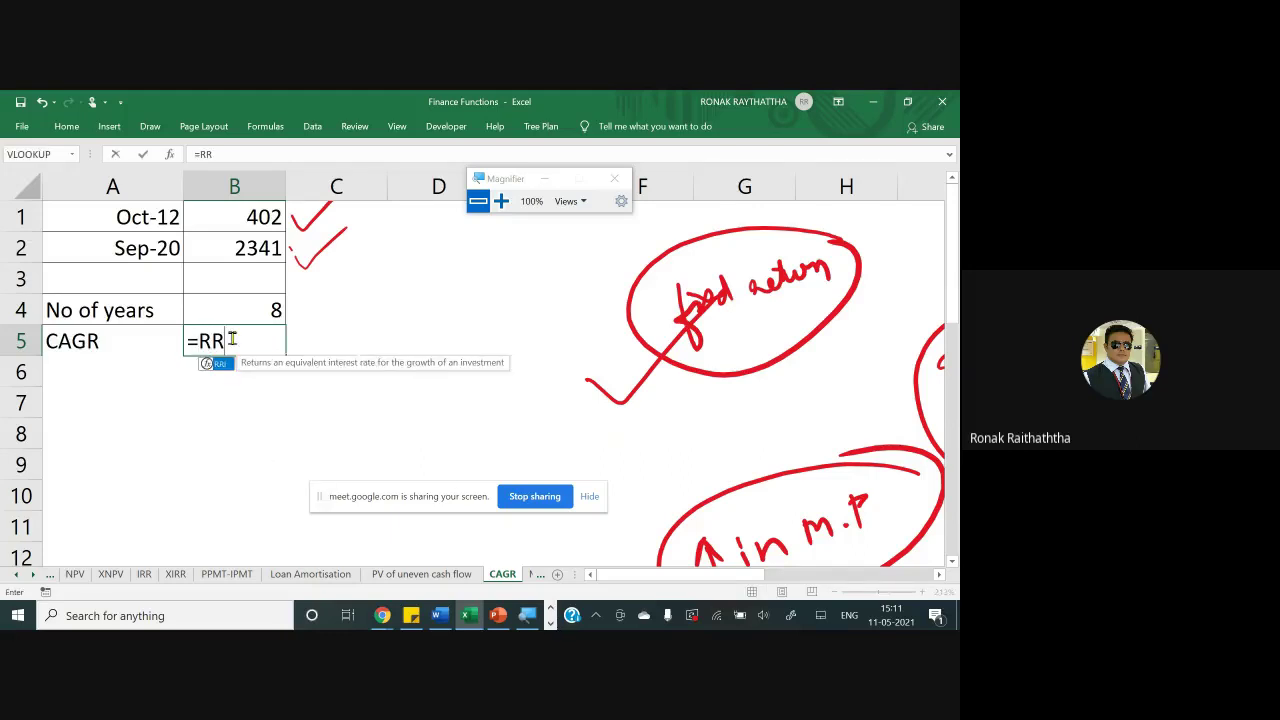
{"action": "type", "text": "I"}
{"action": "key", "text": "Escape"}
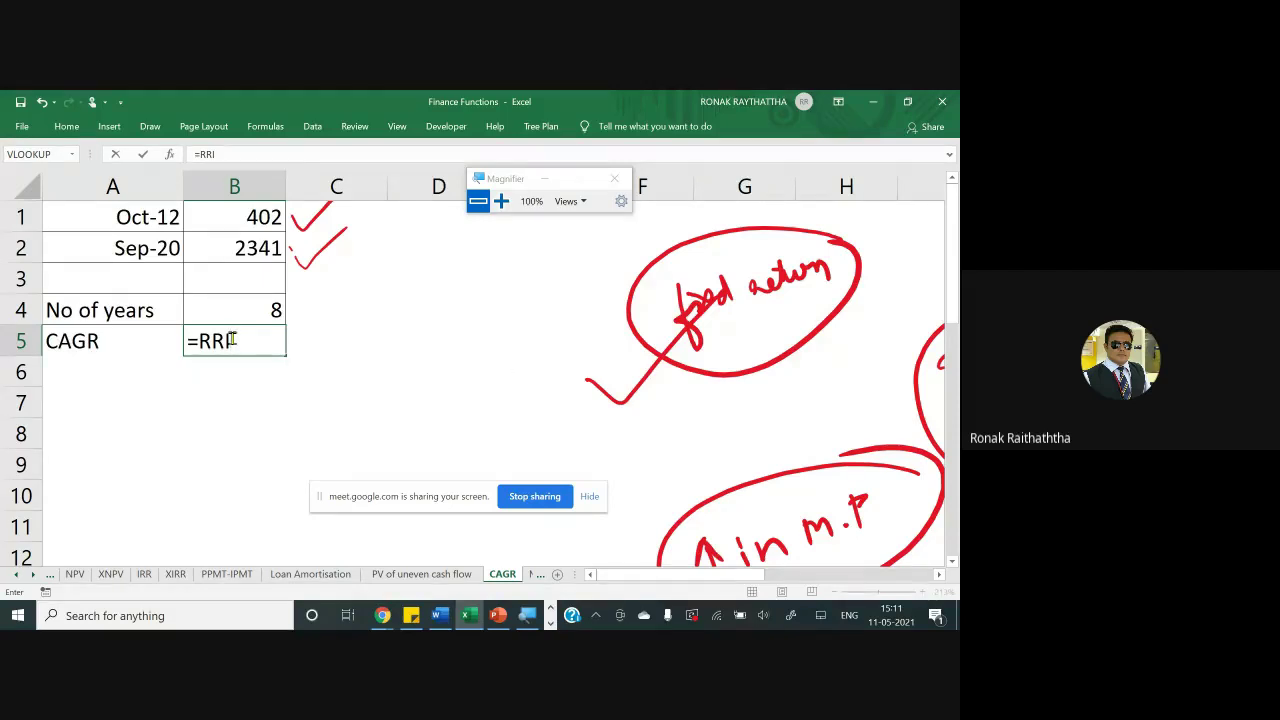
{"action": "key", "text": "Escape"}
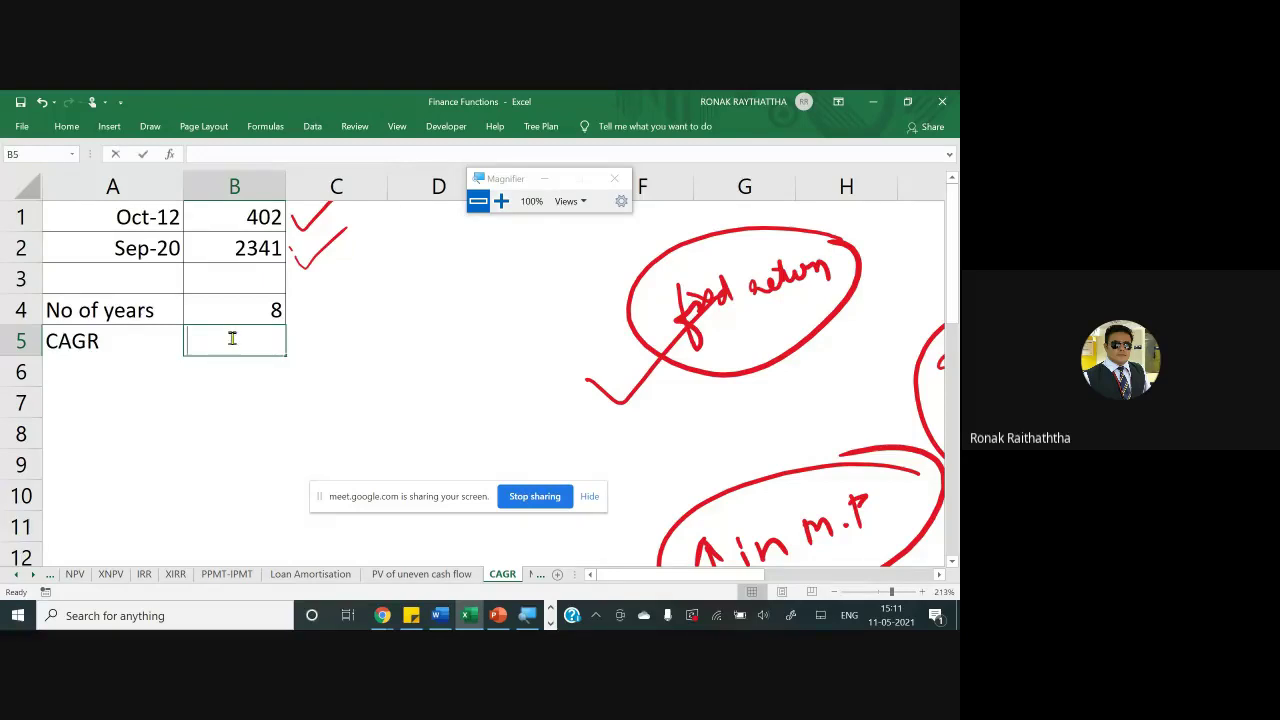
- Enter =(B2/B1)^(1/8)-1 in B5, returning 24.64%
{"action": "type", "text": "="}
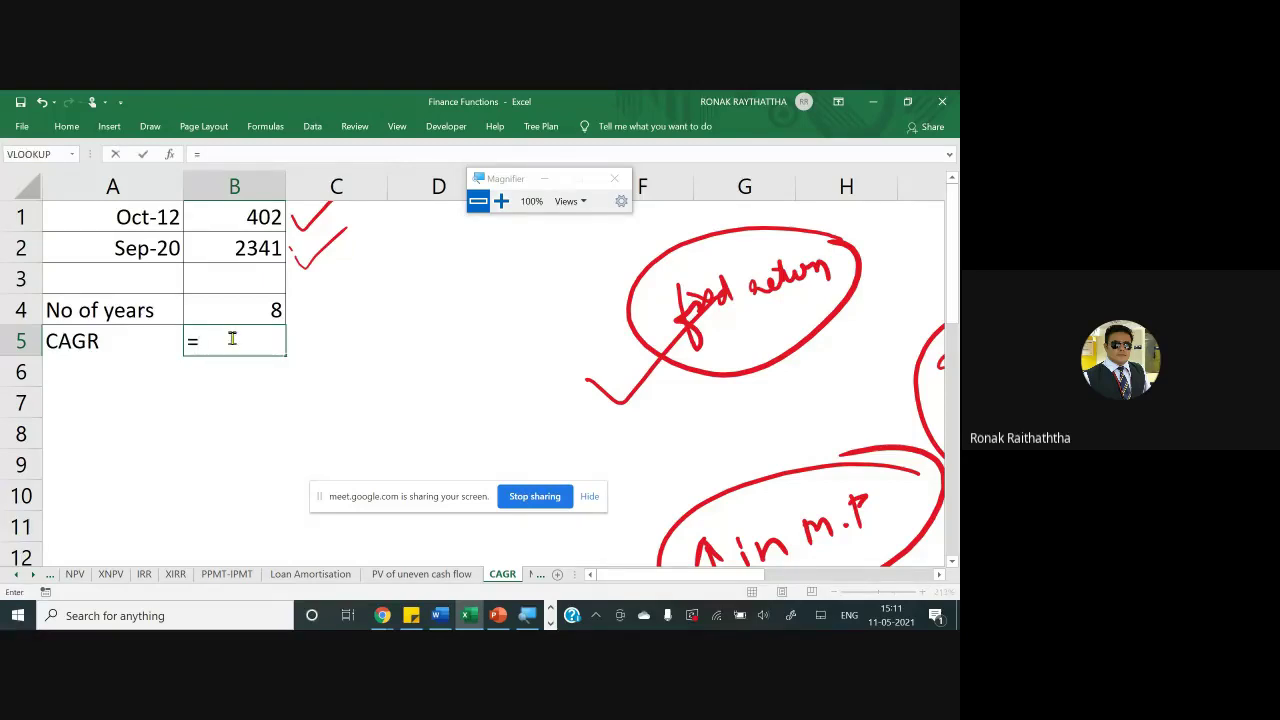
{"action": "type", "text": "("}
{"action": "scroll", "coordinate": [231, 339], "scroll_direction": "down", "scroll_amount": 1}
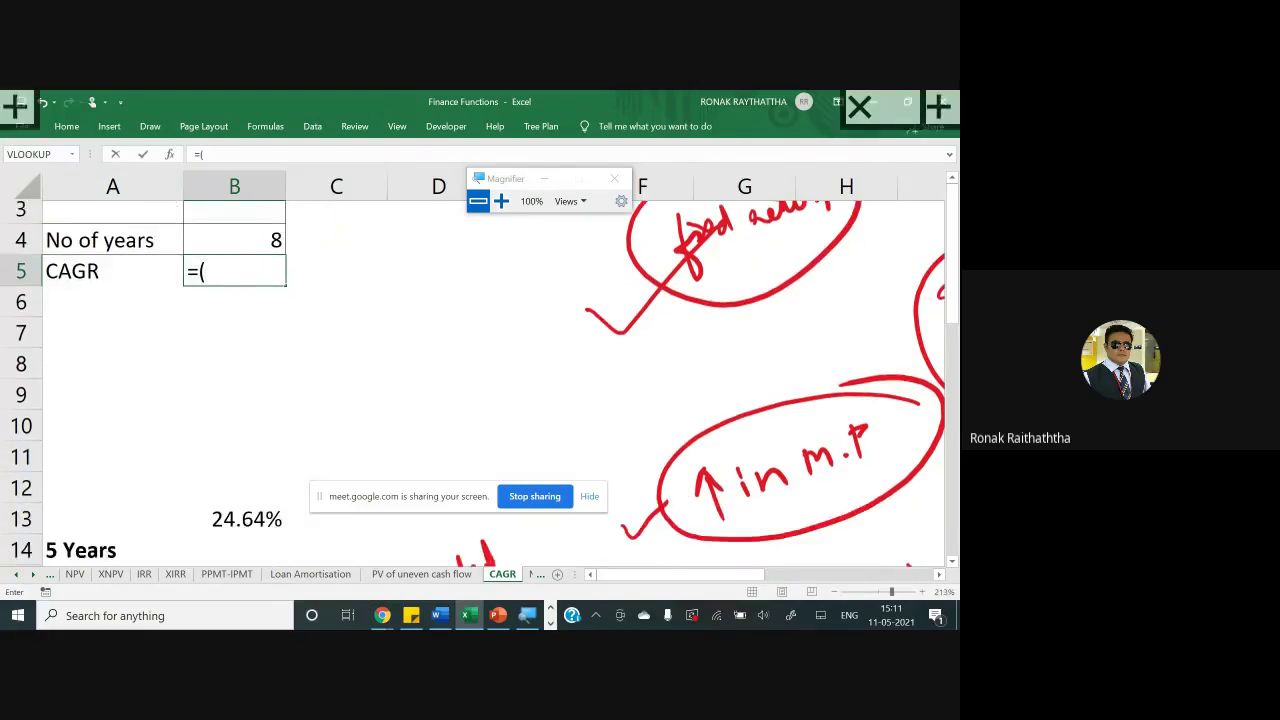
{"action": "scroll", "coordinate": [205, 362], "scroll_direction": "up", "scroll_amount": 1}
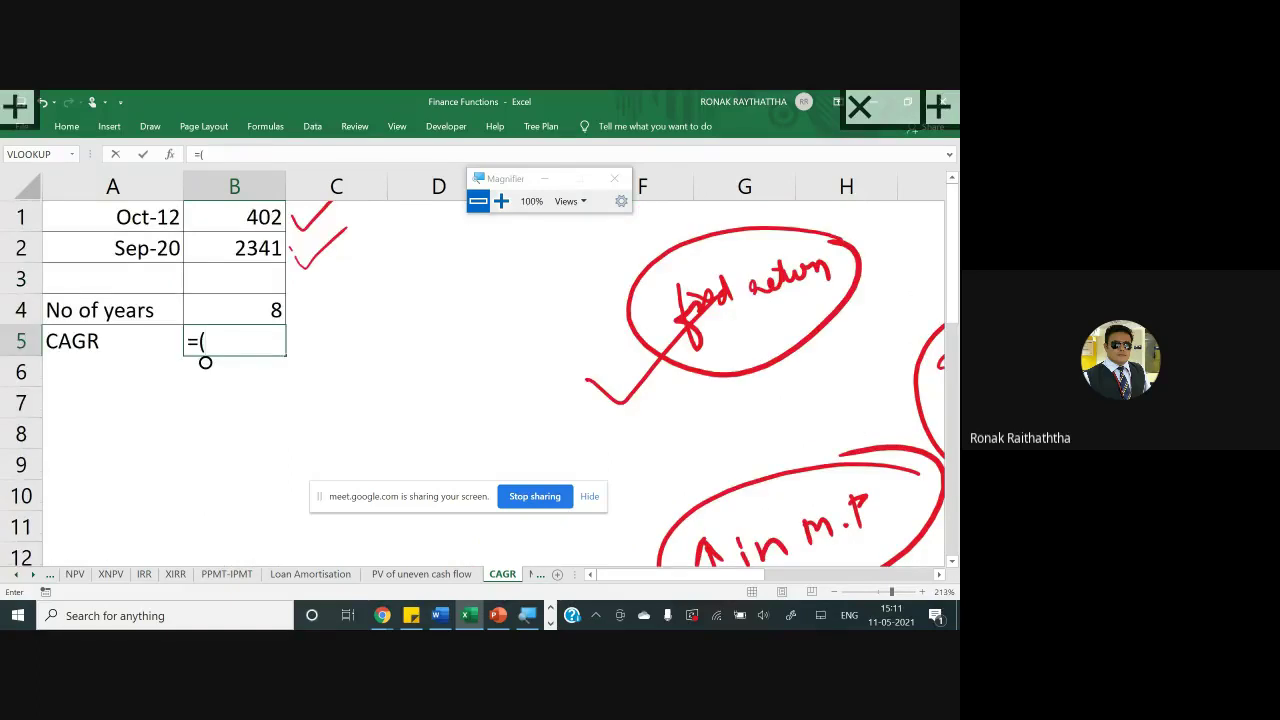
{"action": "left_click", "coordinate": [246, 251]}
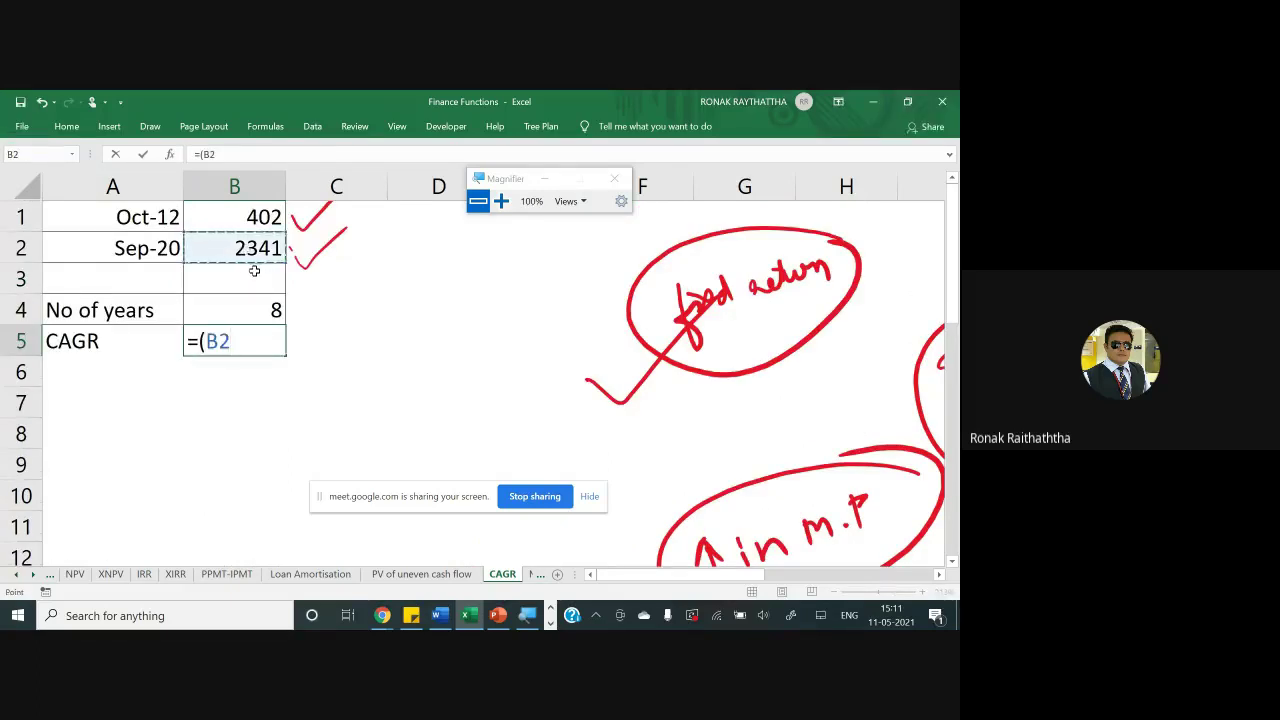
{"action": "type", "text": "/"}
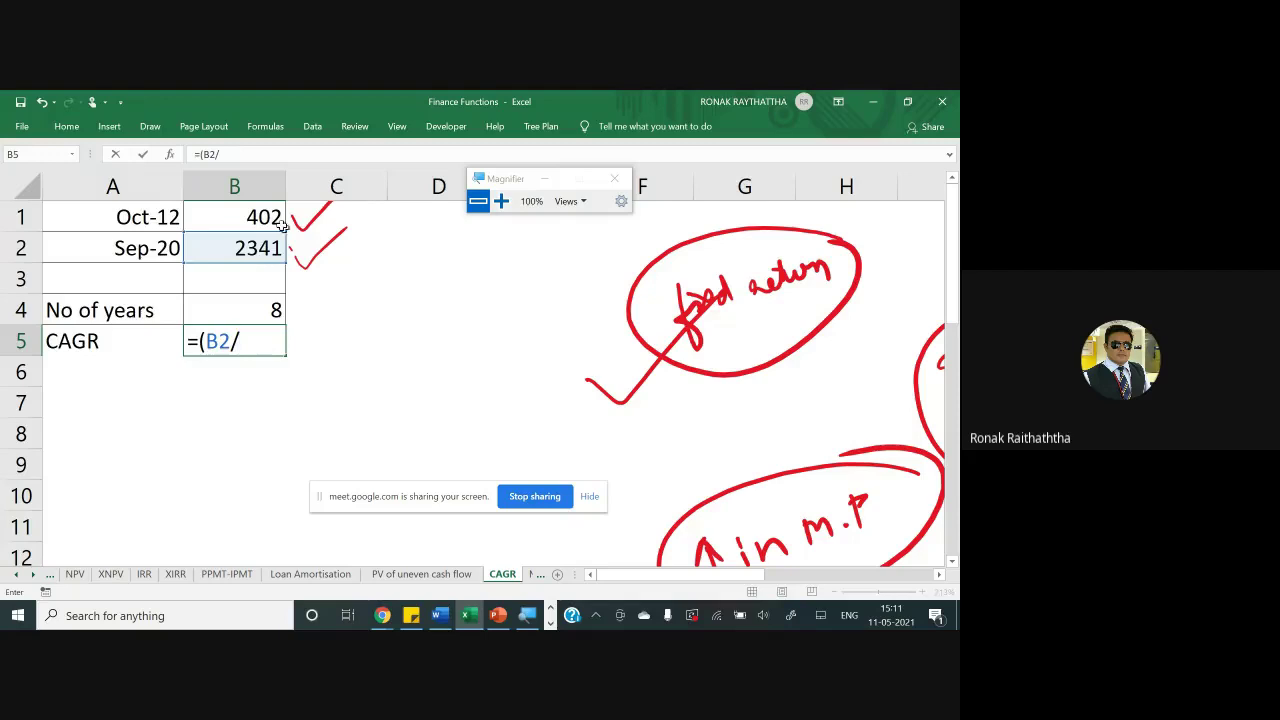
{"action": "left_click", "coordinate": [260, 213]}
{"action": "type", "text": ")"}
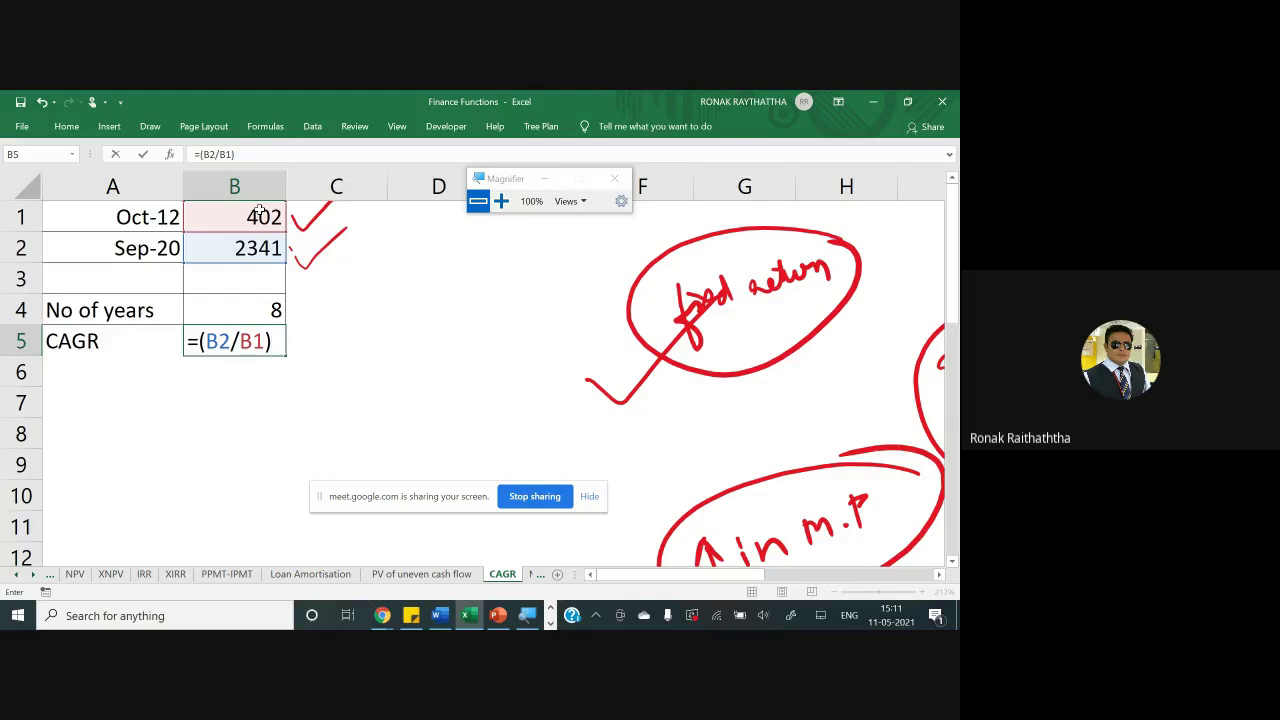
{"action": "type", "text": "^"}
{"action": "type", "text": "("}
{"action": "type", "text": "1/"}
{"action": "type", "text": "8"}
{"action": "type", "text": ")"}
{"action": "type", "text": "-1"}
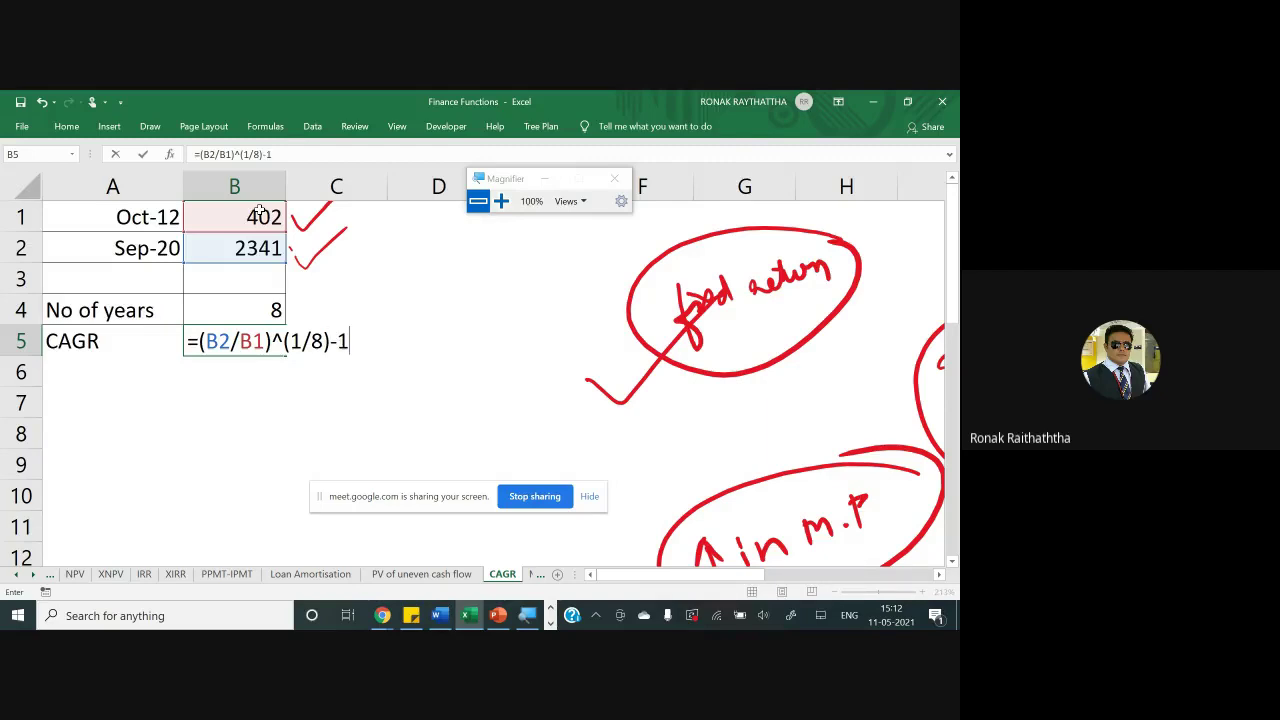
{"action": "key", "text": "Return"}
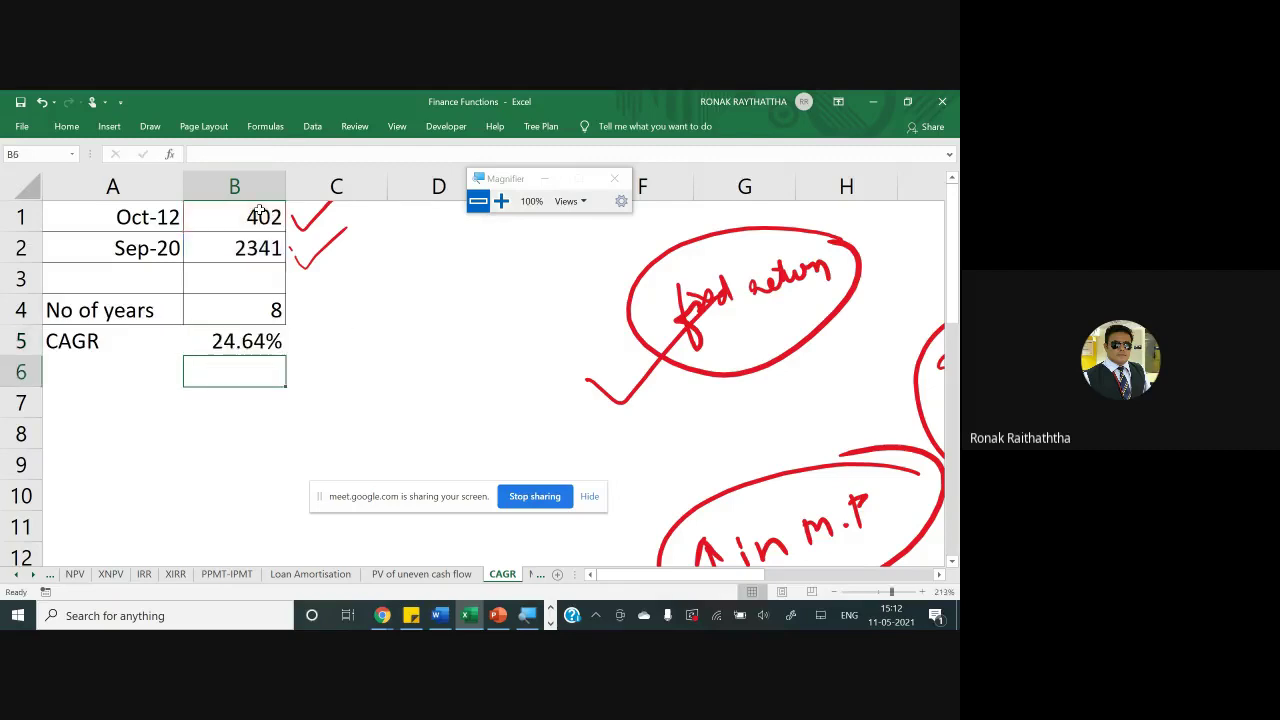
{"action": "key", "text": "Up"}
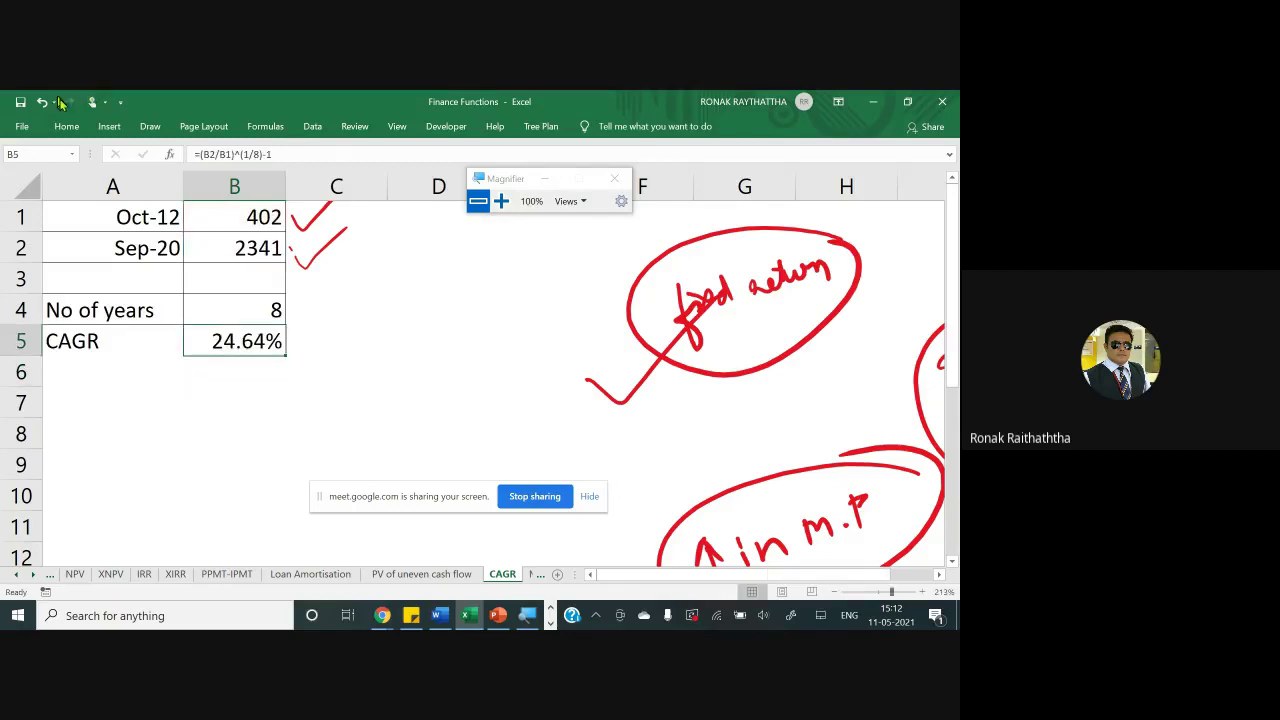
{"action": "double_click", "coordinate": [259, 341]}
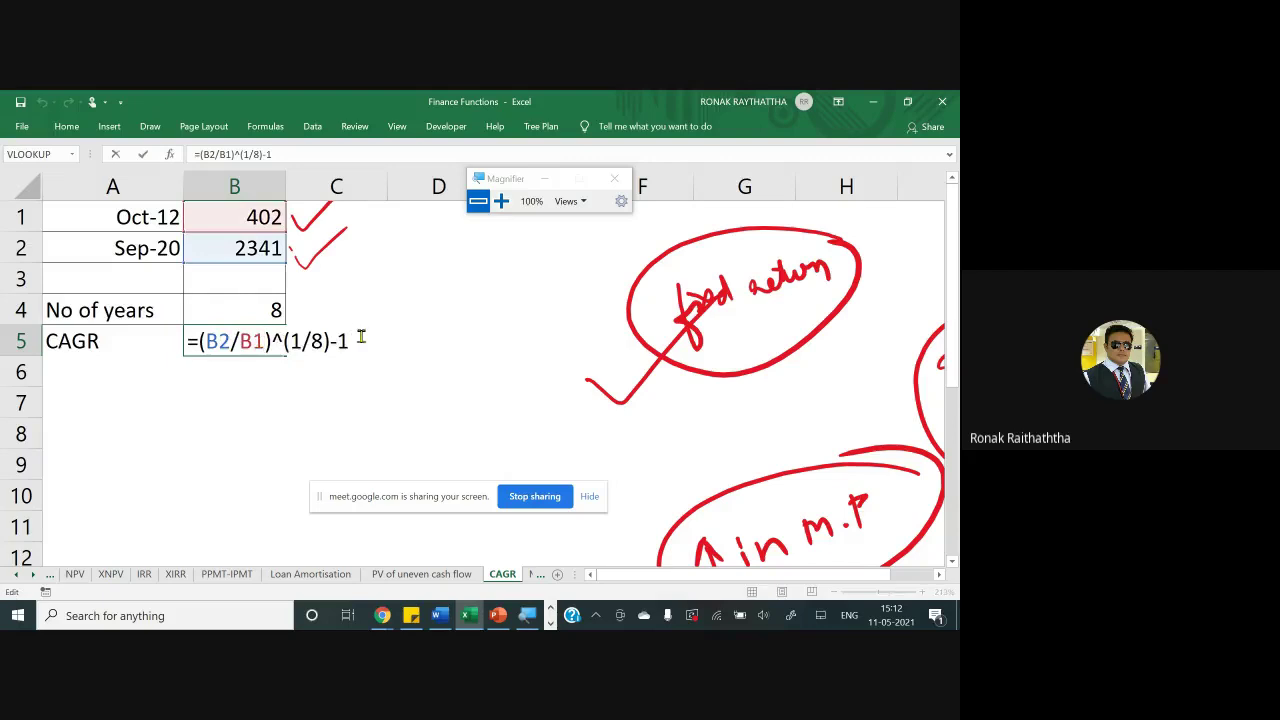
{"action": "key", "text": "Escape"}
{"action": "left_click", "coordinate": [64, 126]}
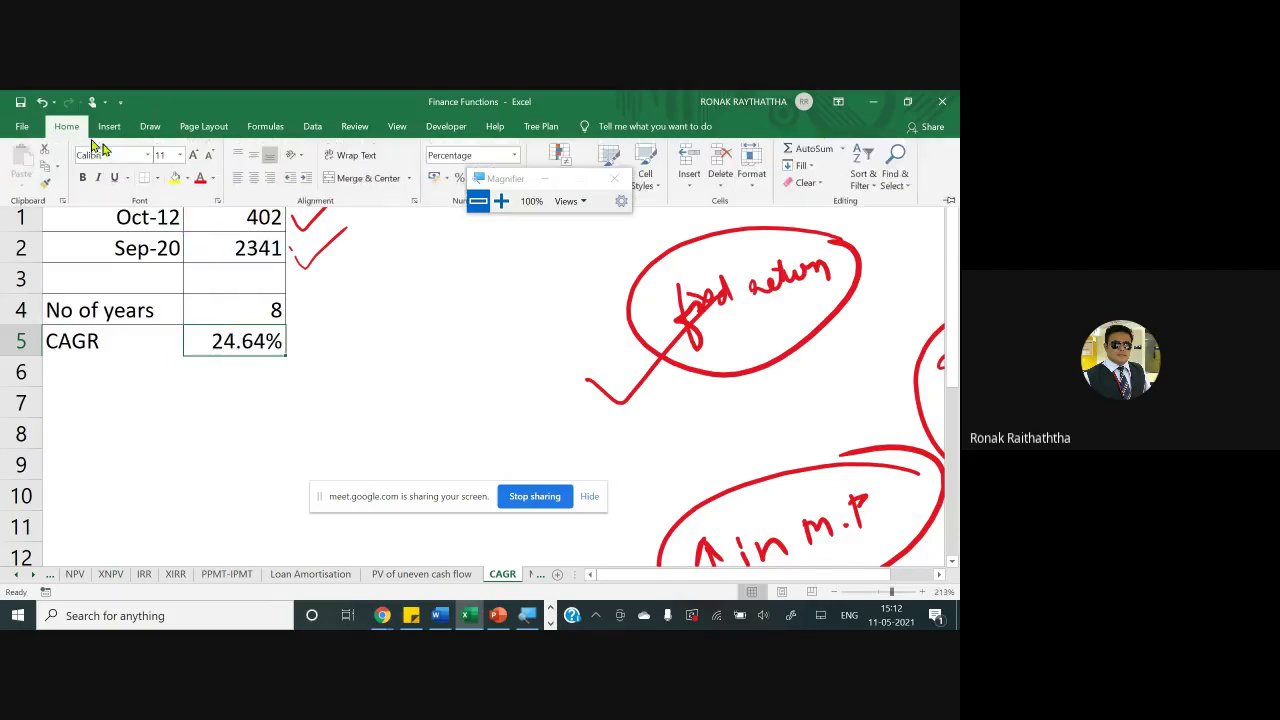
{"action": "left_click_drag", "start_coordinate": [494, 184], "coordinate": [668, 243]}
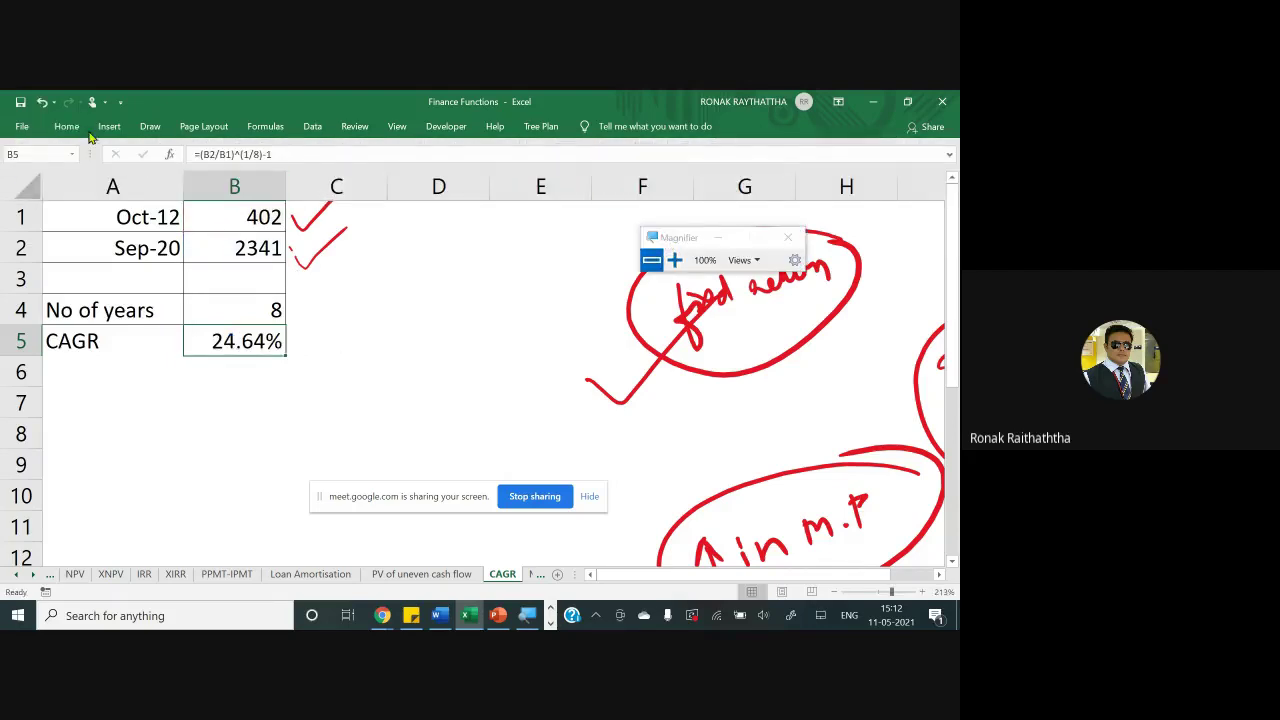
{"action": "left_click", "coordinate": [68, 127]}
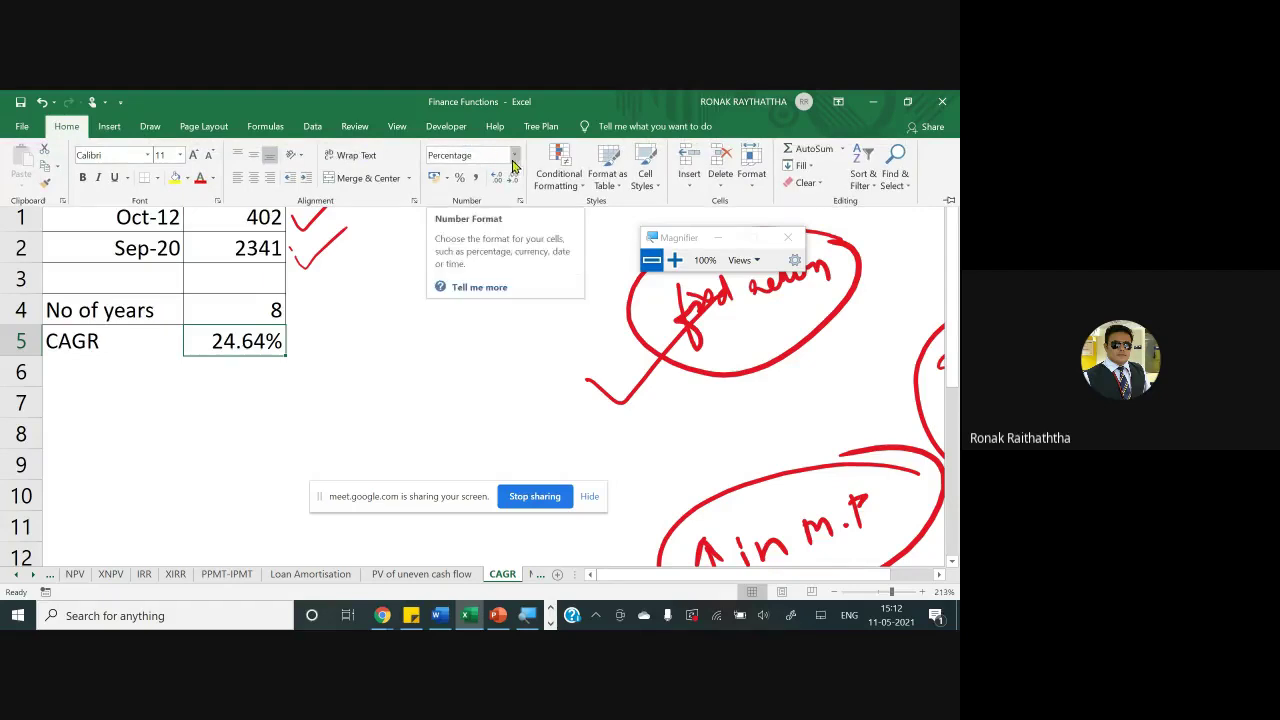
{"action": "left_click", "coordinate": [460, 180]}
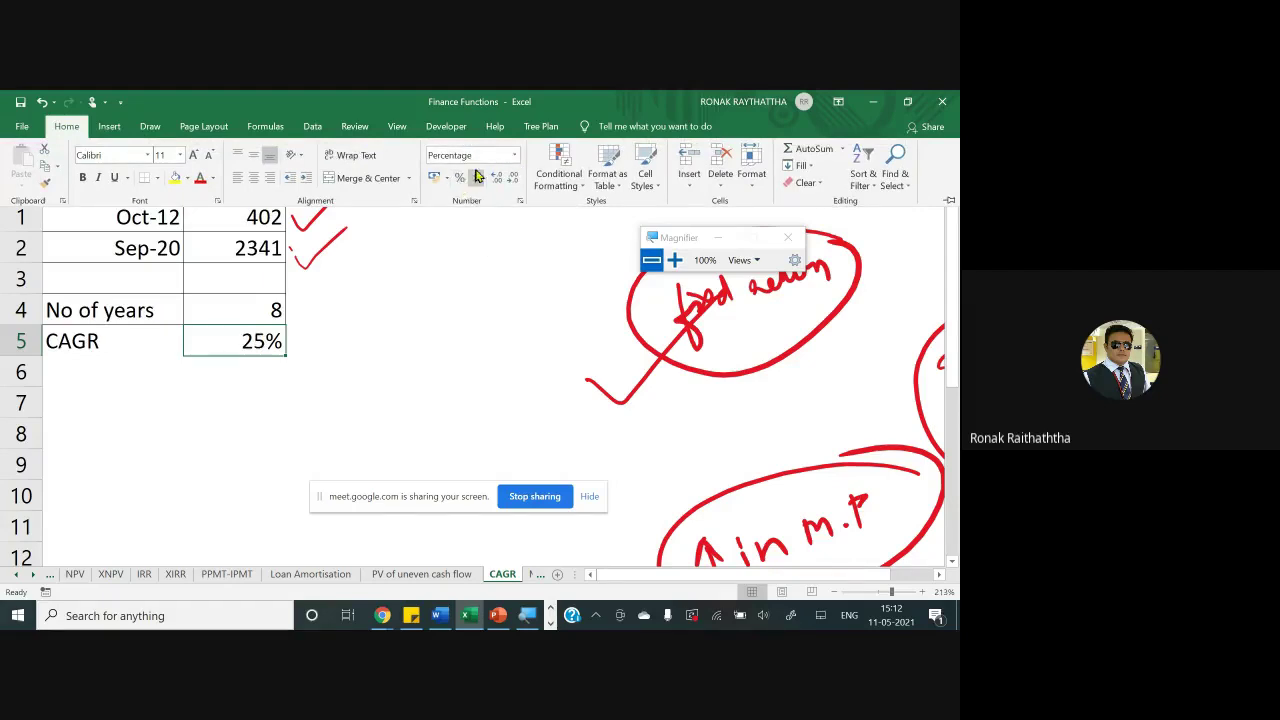
{"action": "left_click", "coordinate": [515, 157]}
{"action": "left_click", "coordinate": [515, 157]}
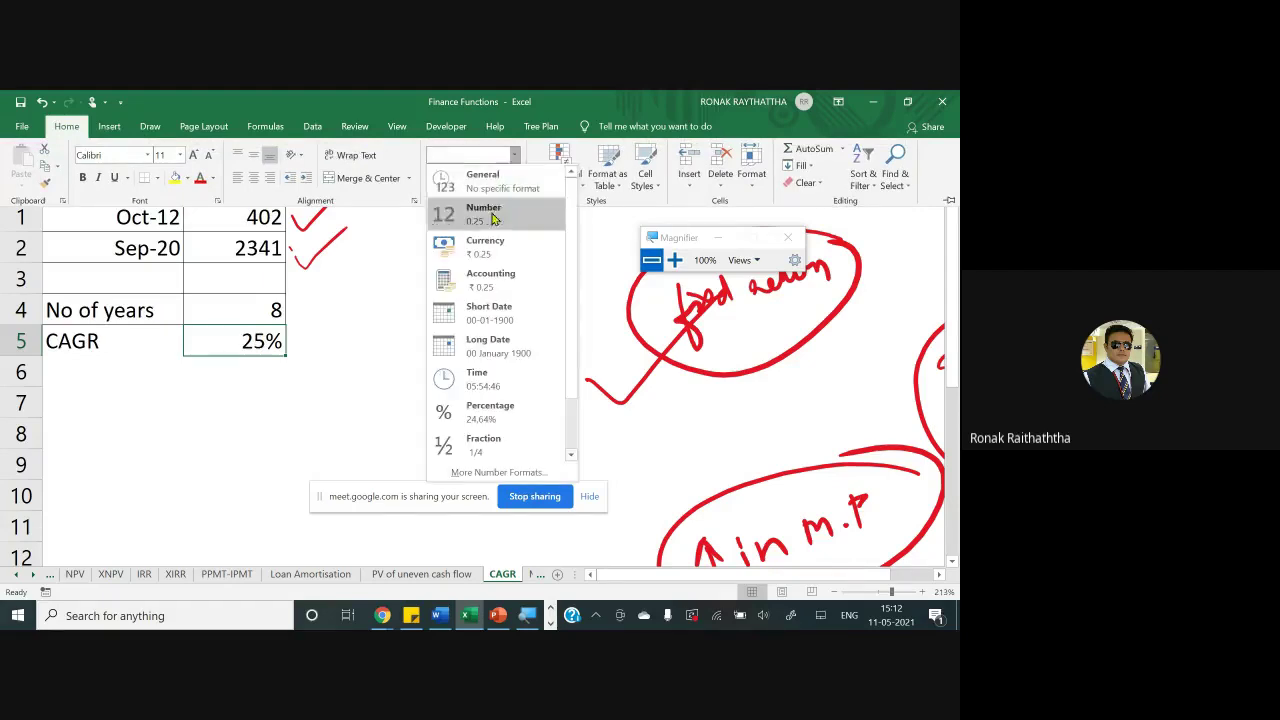
{"action": "left_click", "coordinate": [488, 210]}
{"action": "left_click", "coordinate": [496, 177]}
{"action": "left_click", "coordinate": [496, 177]}
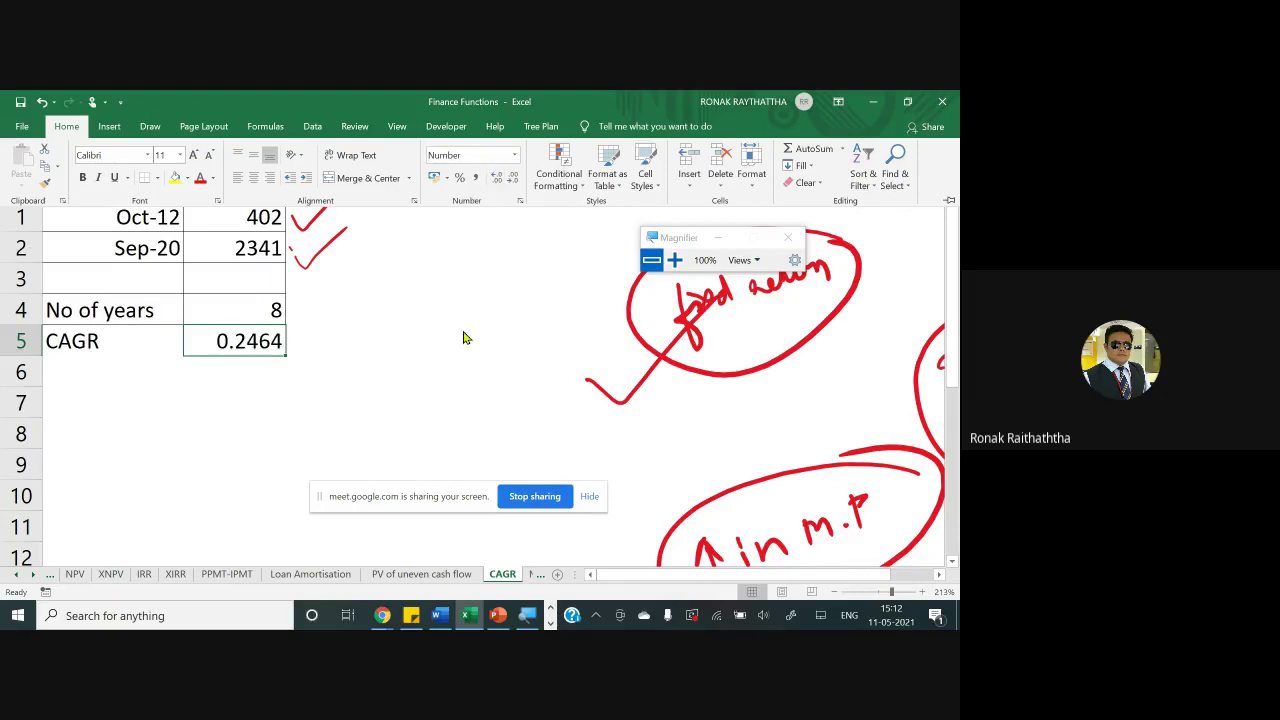
{"action": "key", "text": "ctrl+F1"}
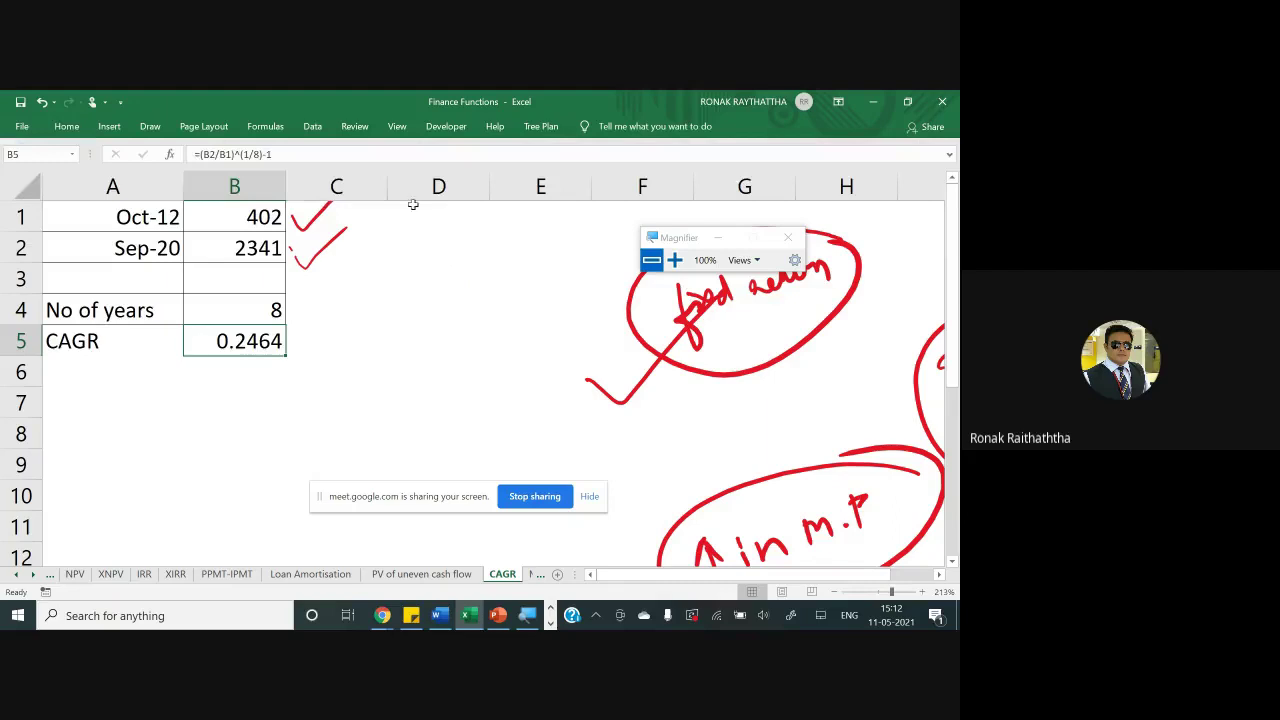
{"action": "left_click", "coordinate": [66, 126]}
{"action": "left_click", "coordinate": [460, 177]}
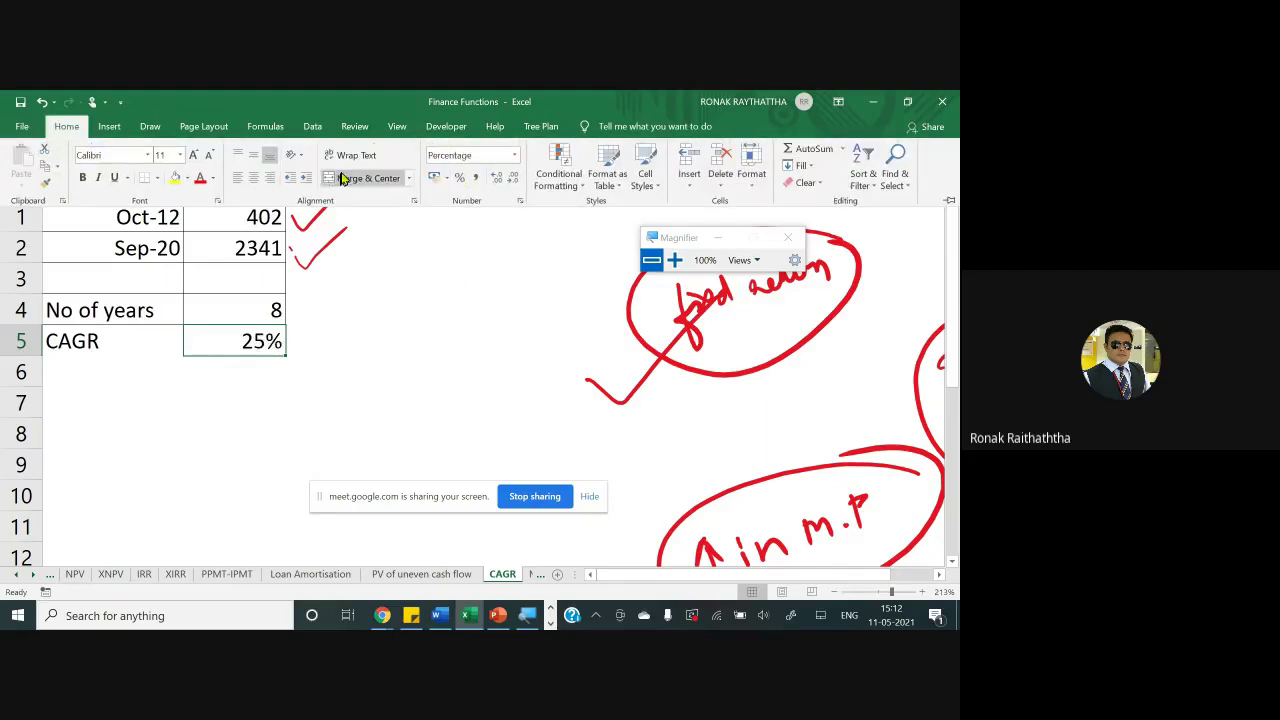
{"action": "left_click", "coordinate": [496, 177]}
{"action": "left_click", "coordinate": [497, 177]}
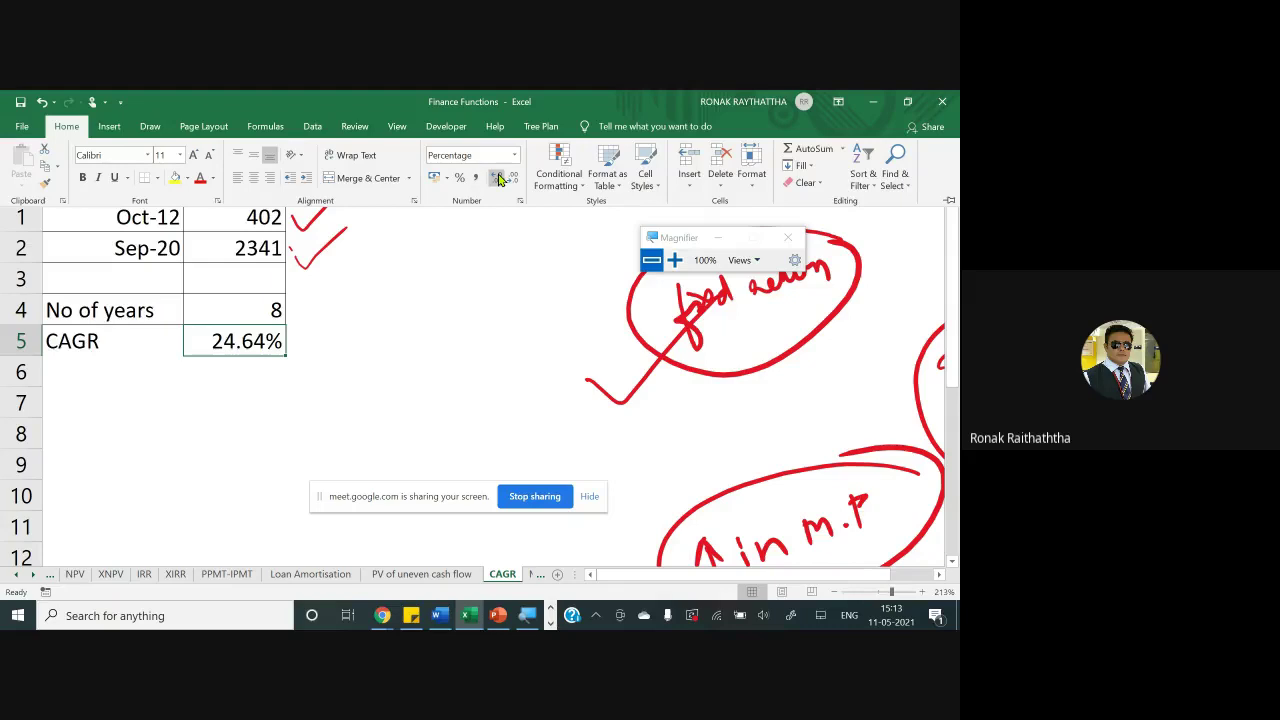
- Enter =RRI(8,B1,B2) in B6 to compute the CAGR
{"action": "left_click", "coordinate": [247, 374]}
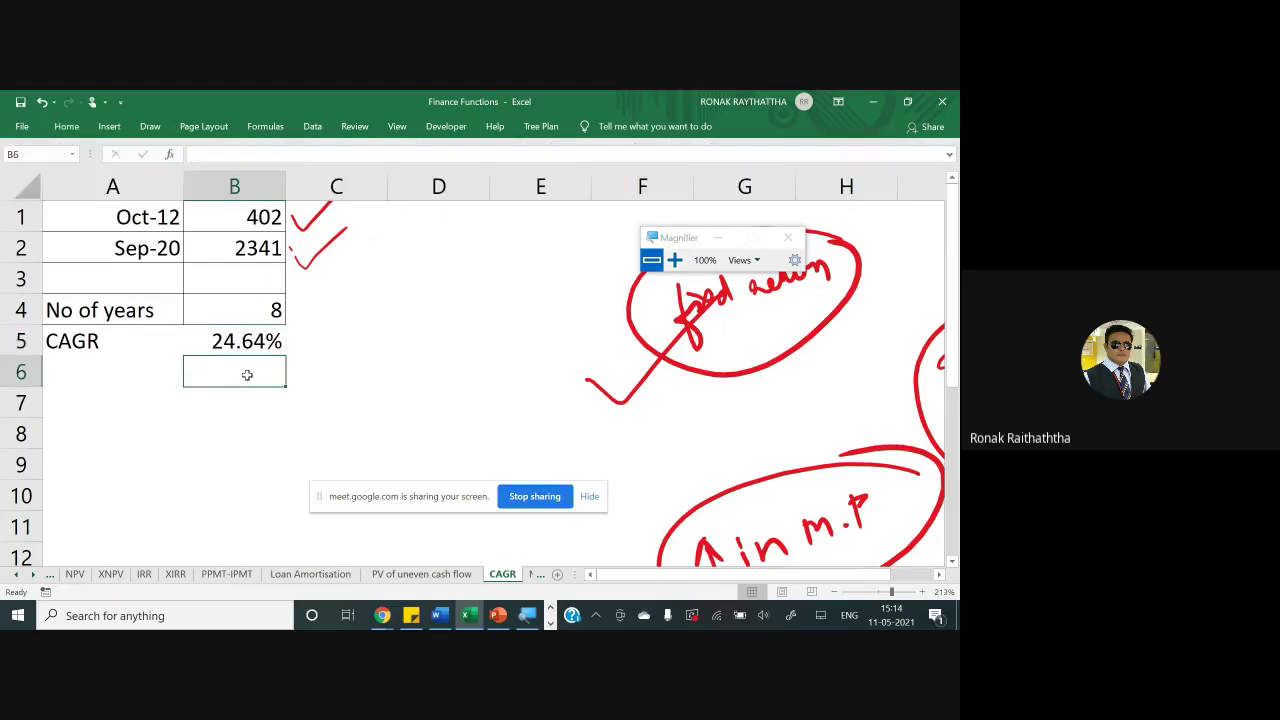
{"action": "type", "text": "=rr"}
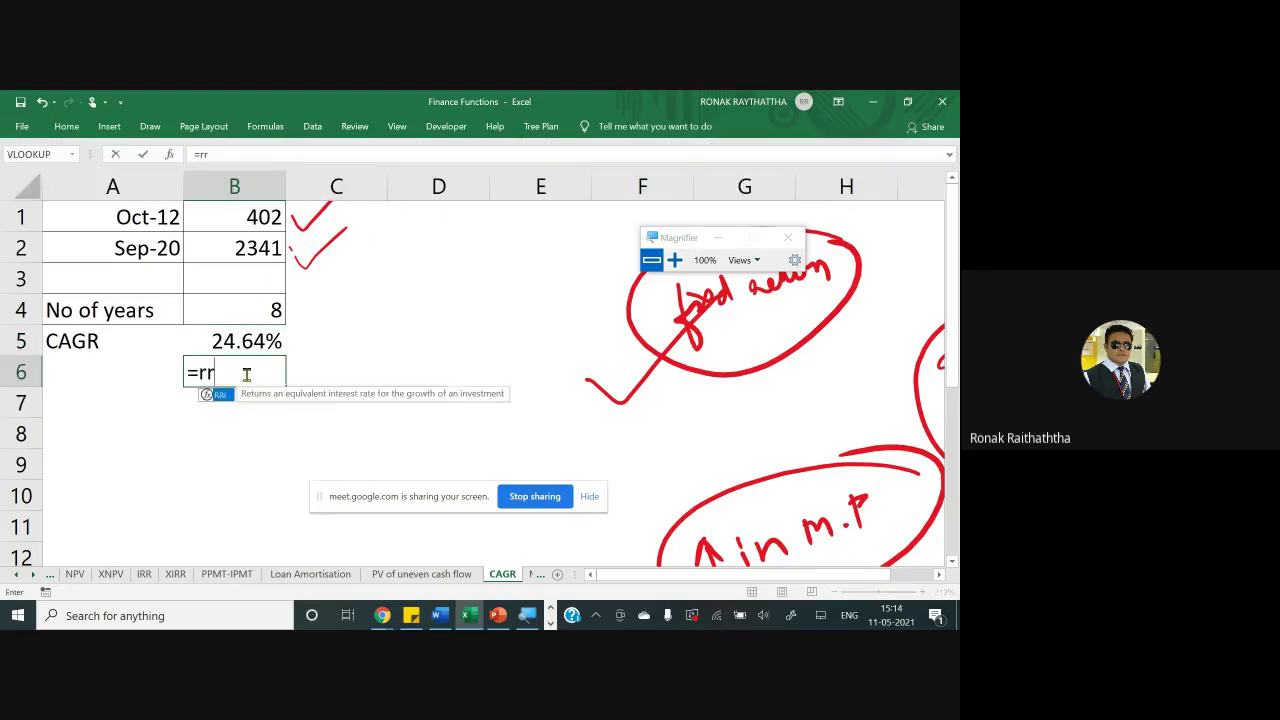
{"action": "type", "text": "i"}
{"action": "key", "text": "Tab"}
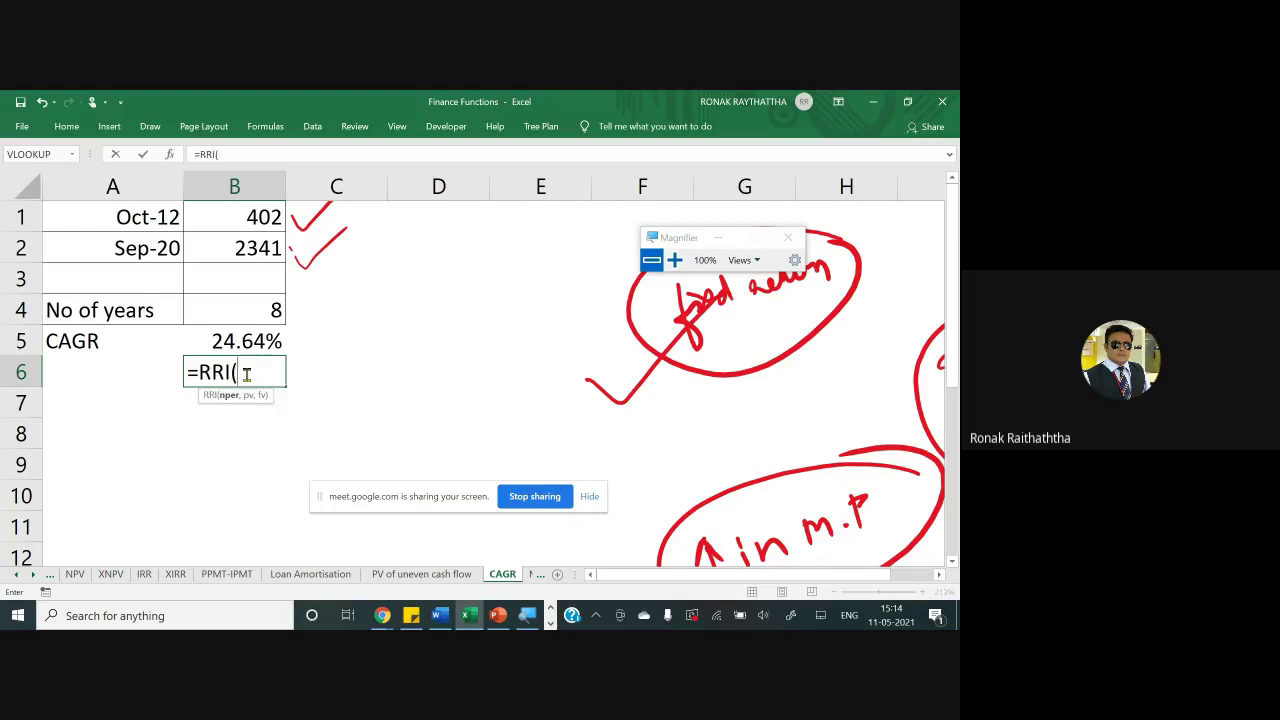
{"action": "type", "text": "8"}
{"action": "type", "text": ","}
{"action": "left_click", "coordinate": [255, 219]}
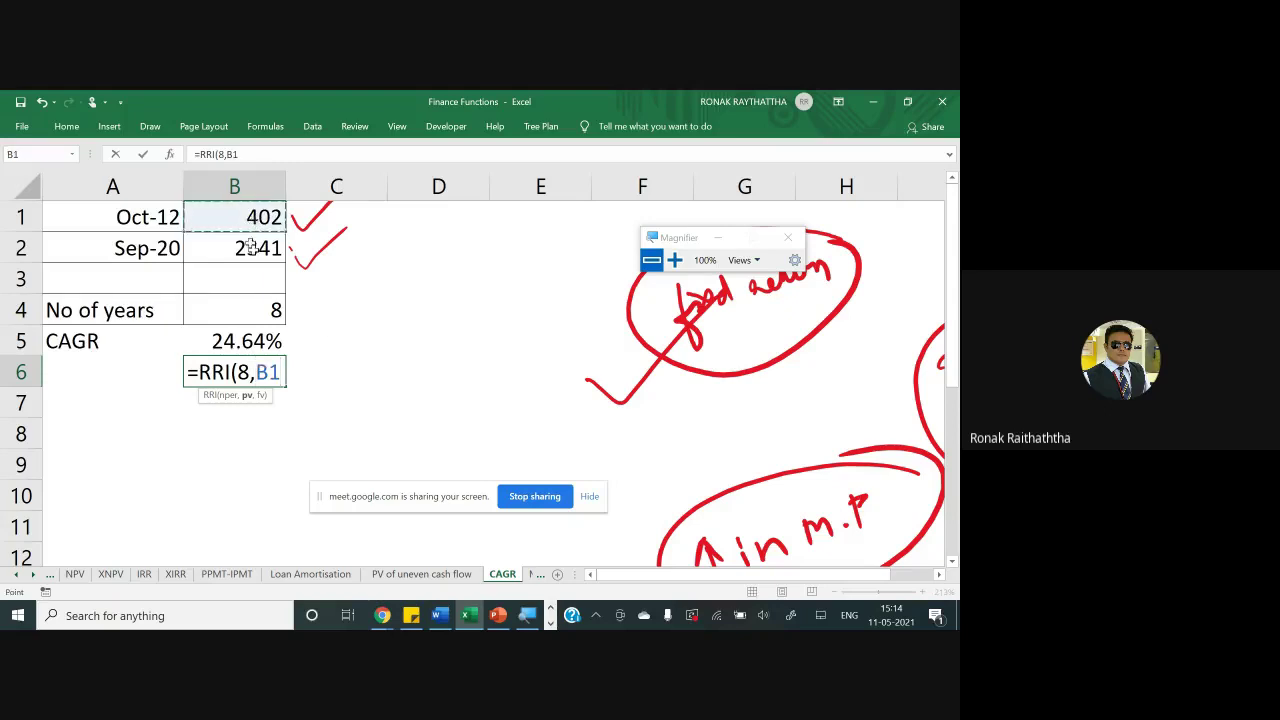
{"action": "type", "text": ","}
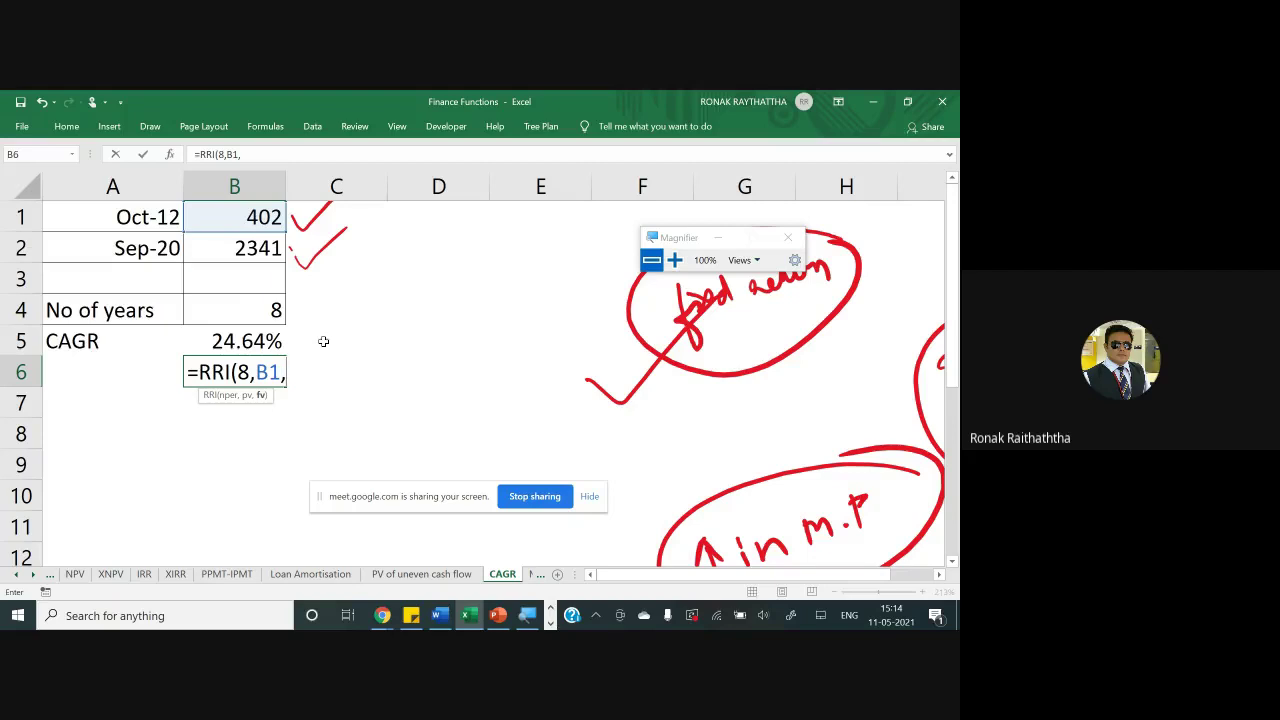
{"action": "left_click", "coordinate": [252, 250]}
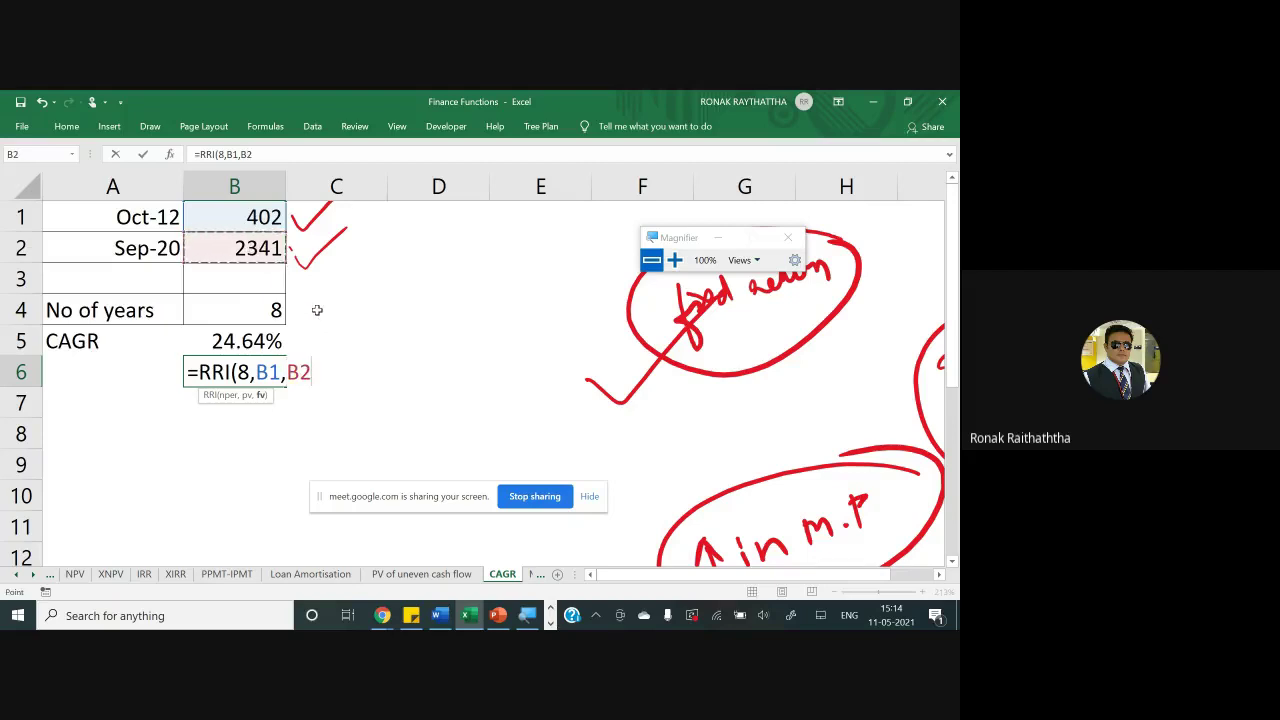
{"action": "type", "text": ")"}
{"action": "key", "text": "Return"}
{"action": "key", "text": "Up"}
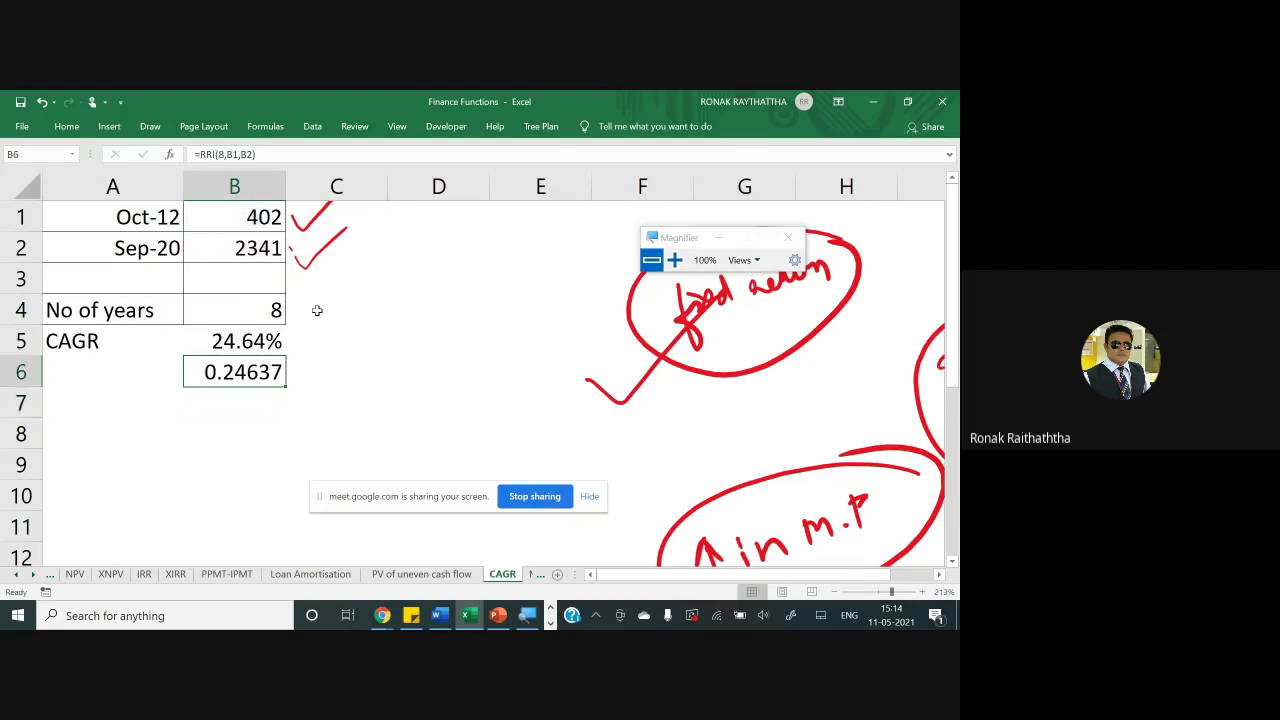
- Format B6 as a percentage with two decimals, showing 24.64%
{"action": "left_click", "coordinate": [68, 130]}
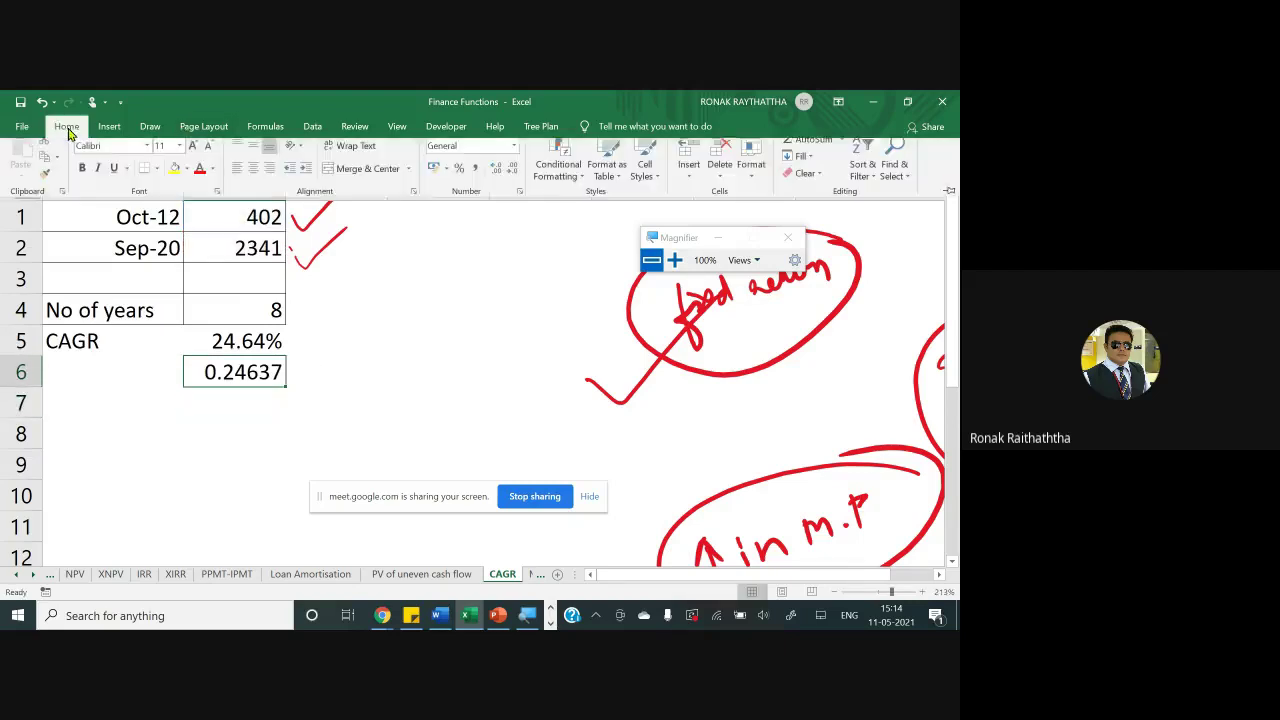
{"action": "left_click", "coordinate": [459, 177]}
{"action": "left_click", "coordinate": [493, 178]}
{"action": "left_click", "coordinate": [493, 178]}
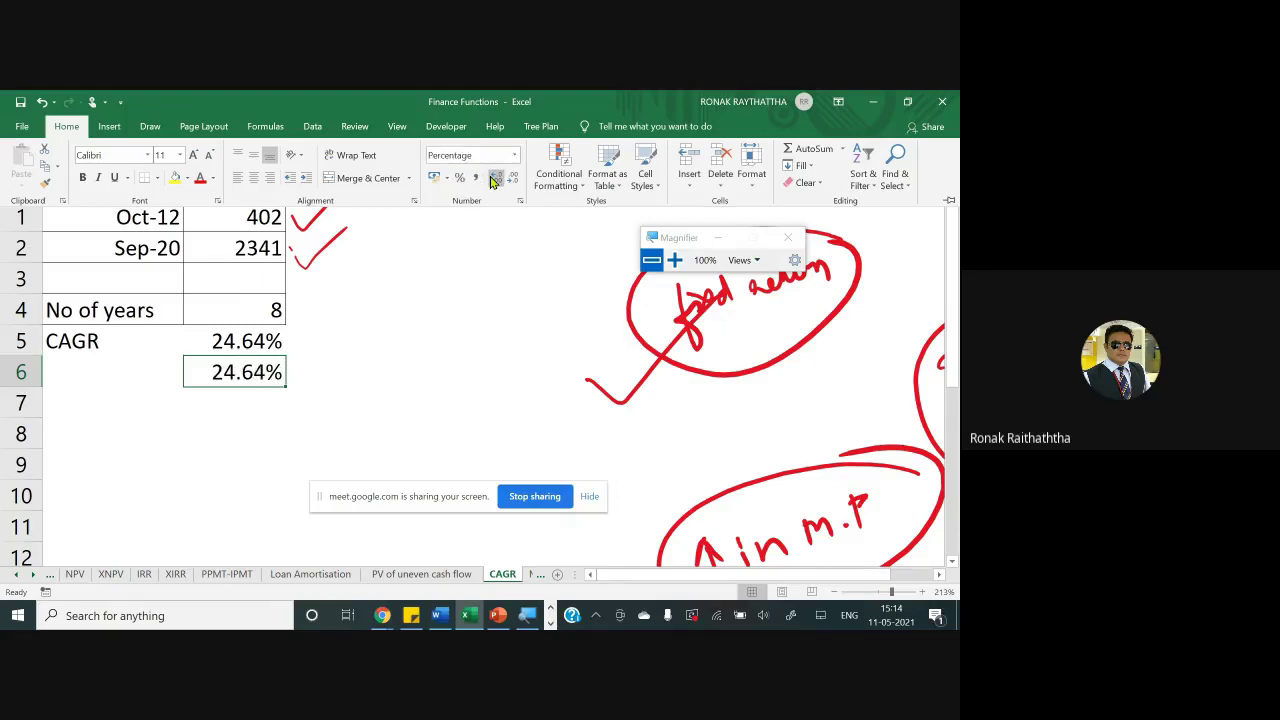
{"action": "left_click", "coordinate": [325, 403]}
{"action": "left_click", "coordinate": [325, 403]}
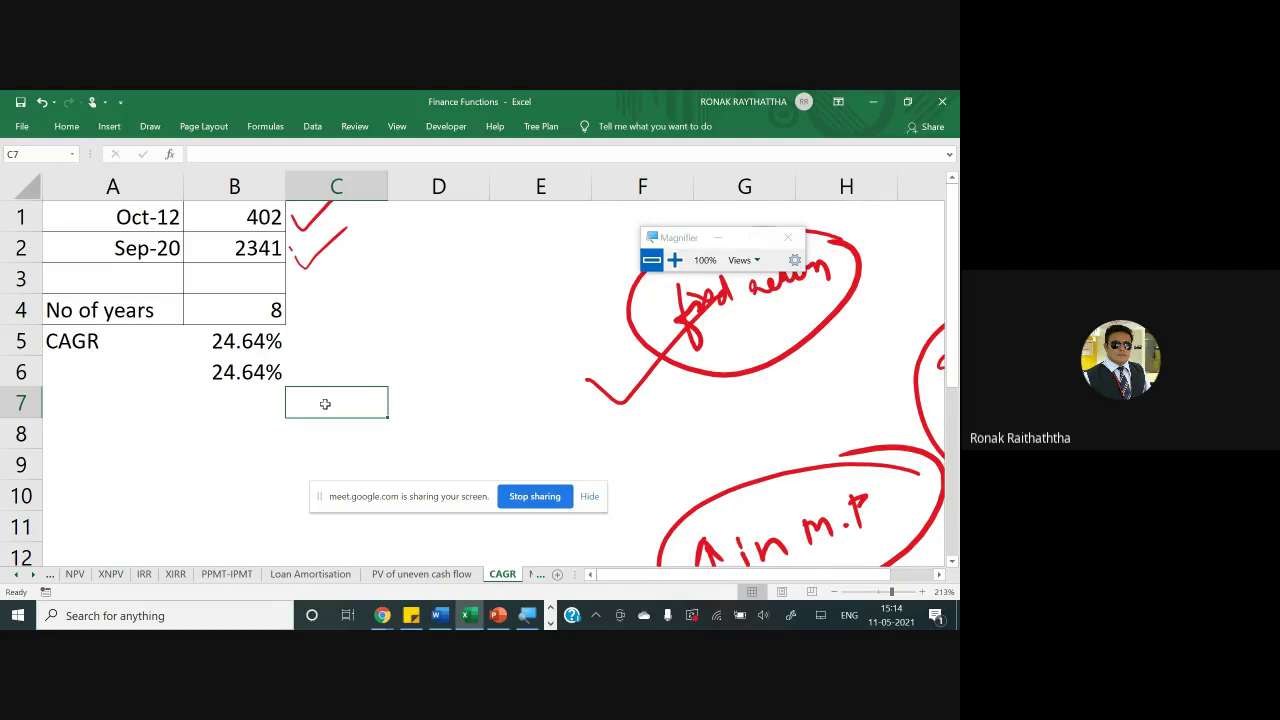
- Select both CAGR results in B5:B6 to compare them, glancing at the Meet chat
{"action": "left_click_drag", "start_coordinate": [244, 350], "coordinate": [270, 372]}
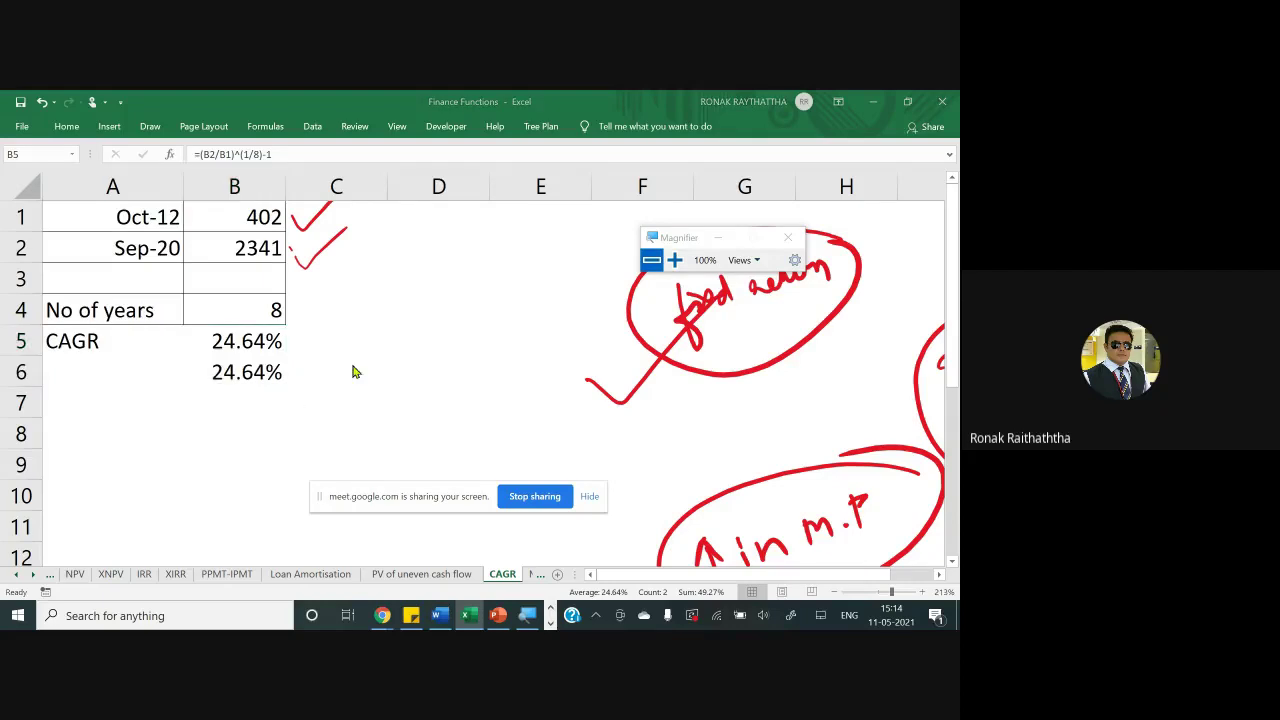
{"action": "key", "text": "alt+Tab"}
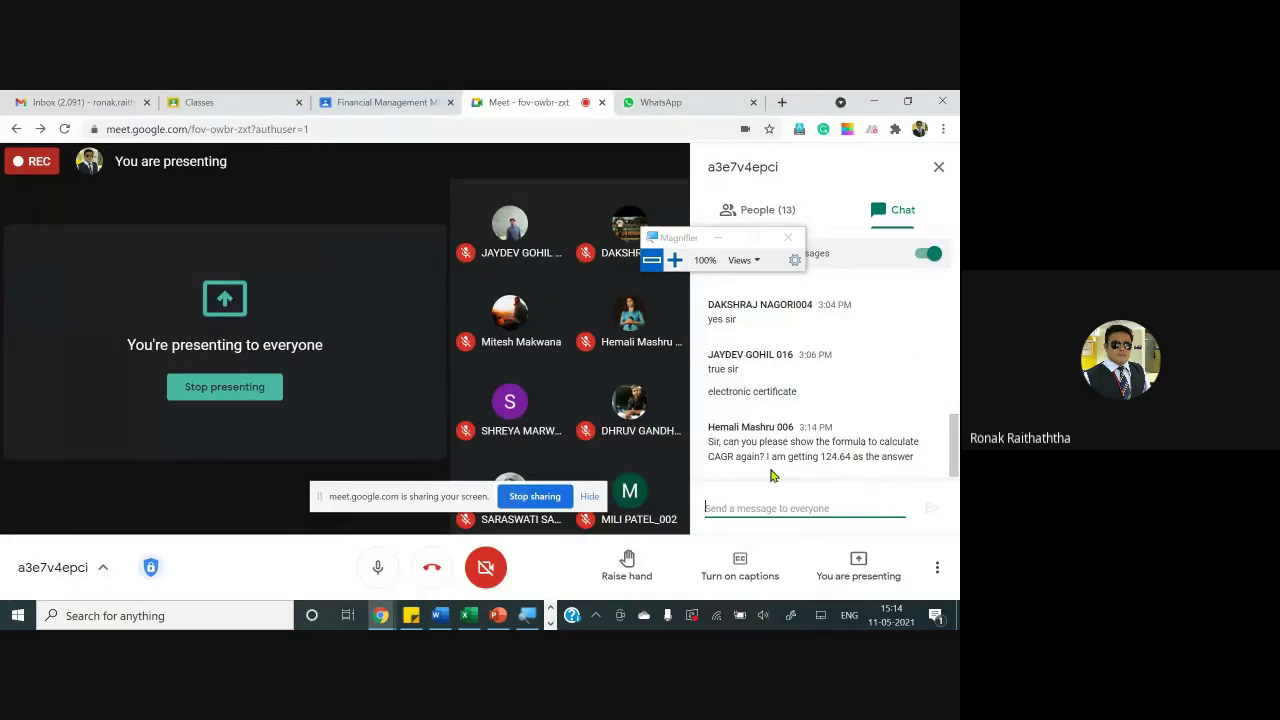
{"action": "key", "text": "alt+Tab"}
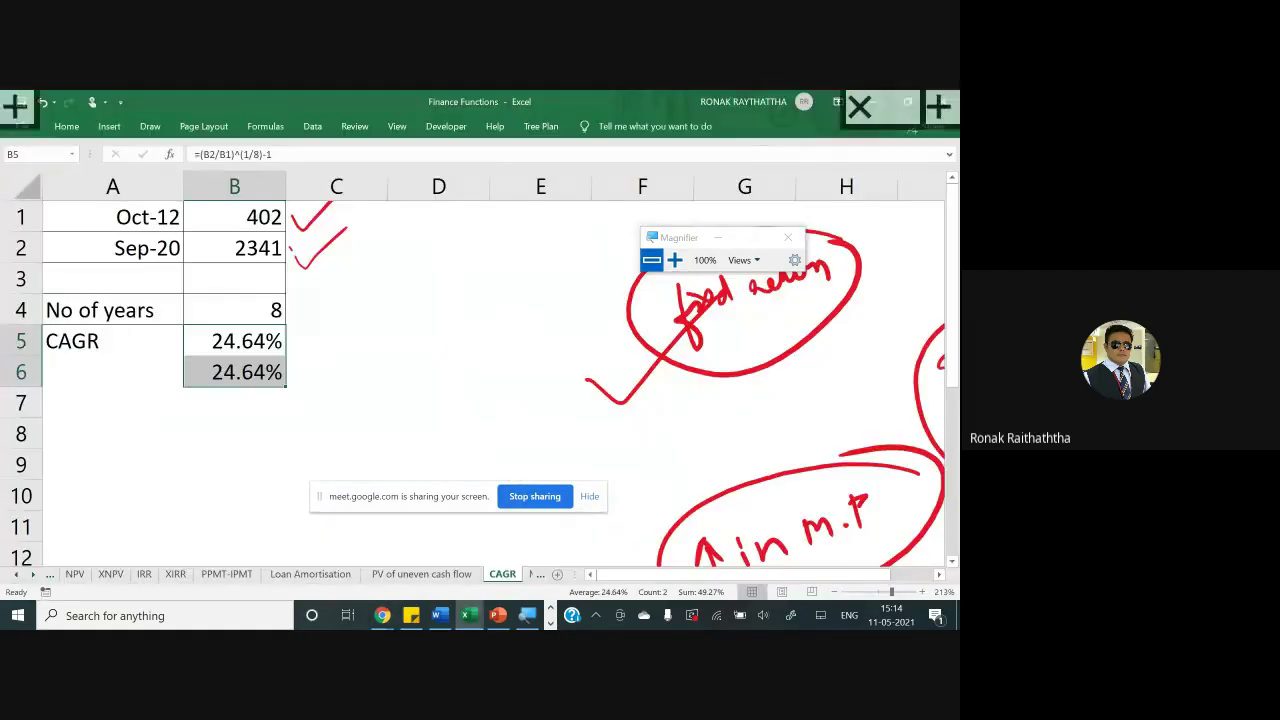
{"action": "scroll", "coordinate": [770, 470], "scroll_direction": "right", "scroll_amount": 5}
{"action": "scroll", "coordinate": [770, 470], "scroll_direction": "down", "scroll_amount": 3}
{"action": "scroll", "coordinate": [490, 380], "scroll_direction": "down", "scroll_amount": 1}
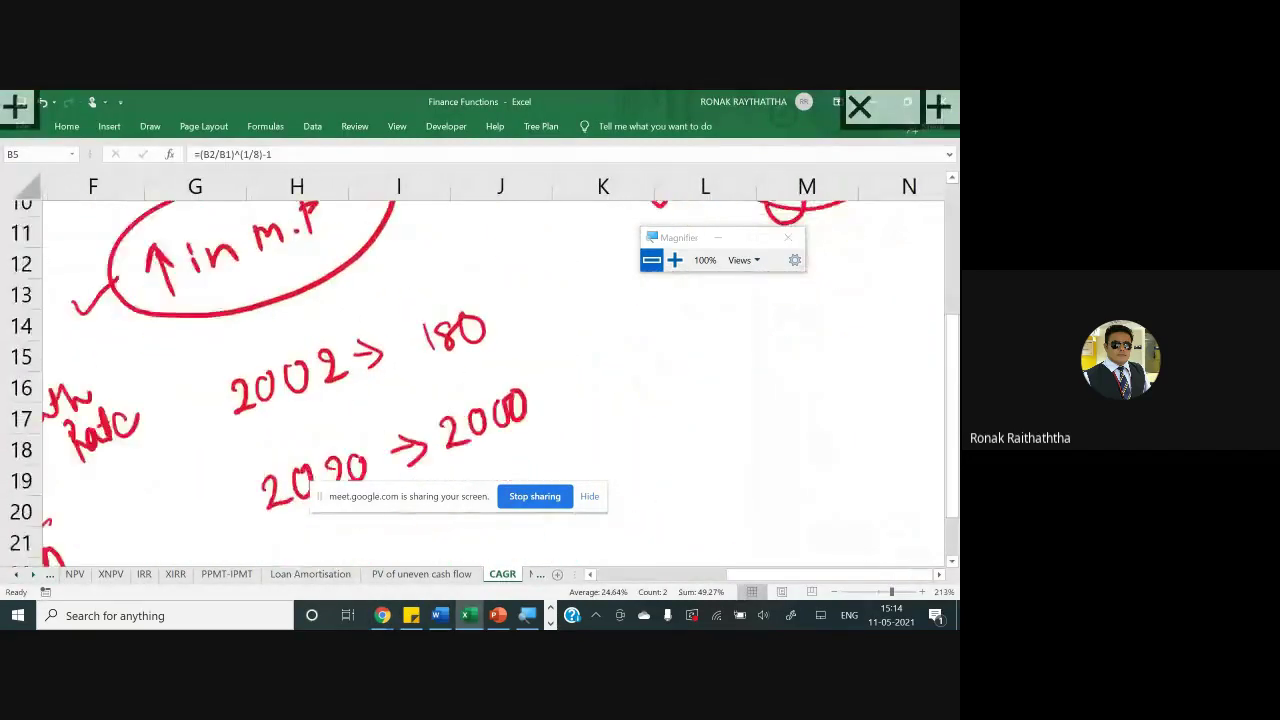
{"action": "scroll", "coordinate": [490, 380], "scroll_direction": "down", "scroll_amount": 1}
{"action": "scroll", "coordinate": [490, 380], "scroll_direction": "left", "scroll_amount": 2}
{"action": "scroll", "coordinate": [490, 380], "scroll_direction": "up", "scroll_amount": 1}
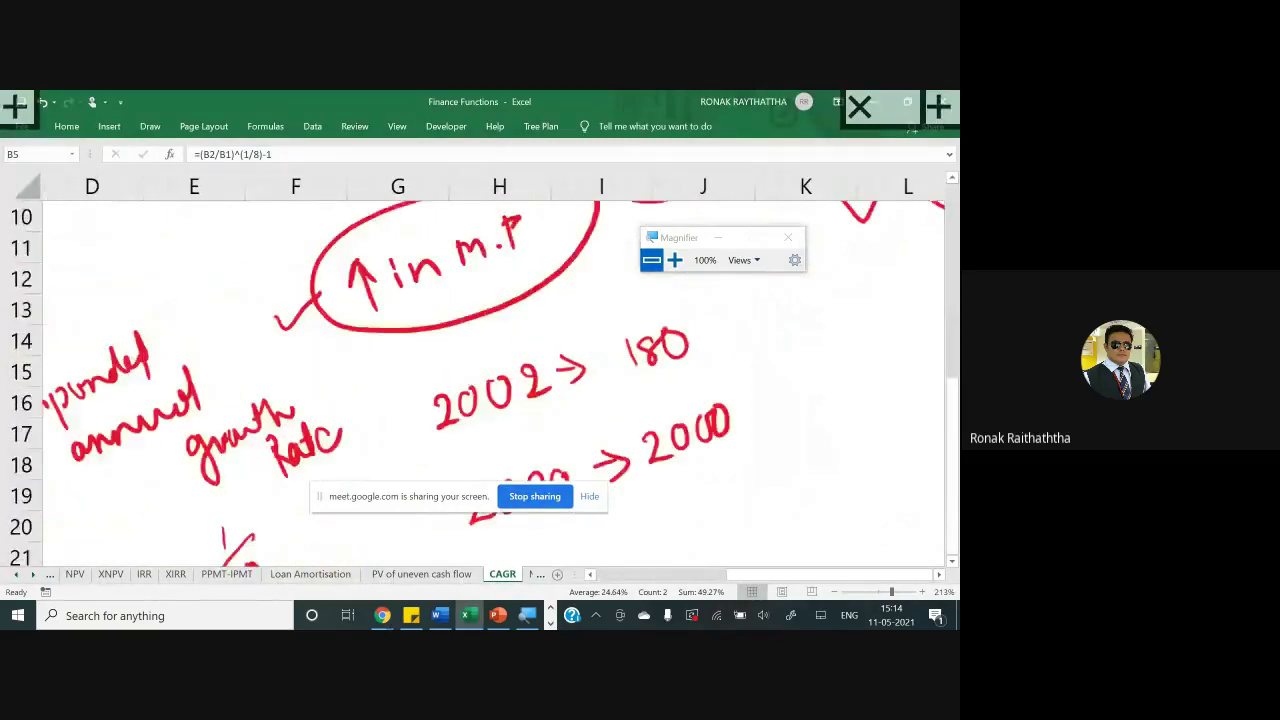
{"action": "scroll", "coordinate": [490, 380], "scroll_direction": "up", "scroll_amount": 2}
{"action": "scroll", "coordinate": [490, 380], "scroll_direction": "up", "scroll_amount": 1}
{"action": "scroll", "coordinate": [490, 380], "scroll_direction": "up", "scroll_amount": 1}
{"action": "scroll", "coordinate": [490, 380], "scroll_direction": "right", "scroll_amount": 2}
{"action": "scroll", "coordinate": [490, 380], "scroll_direction": "down", "scroll_amount": 1}
{"action": "scroll", "coordinate": [490, 380], "scroll_direction": "left", "scroll_amount": 2}
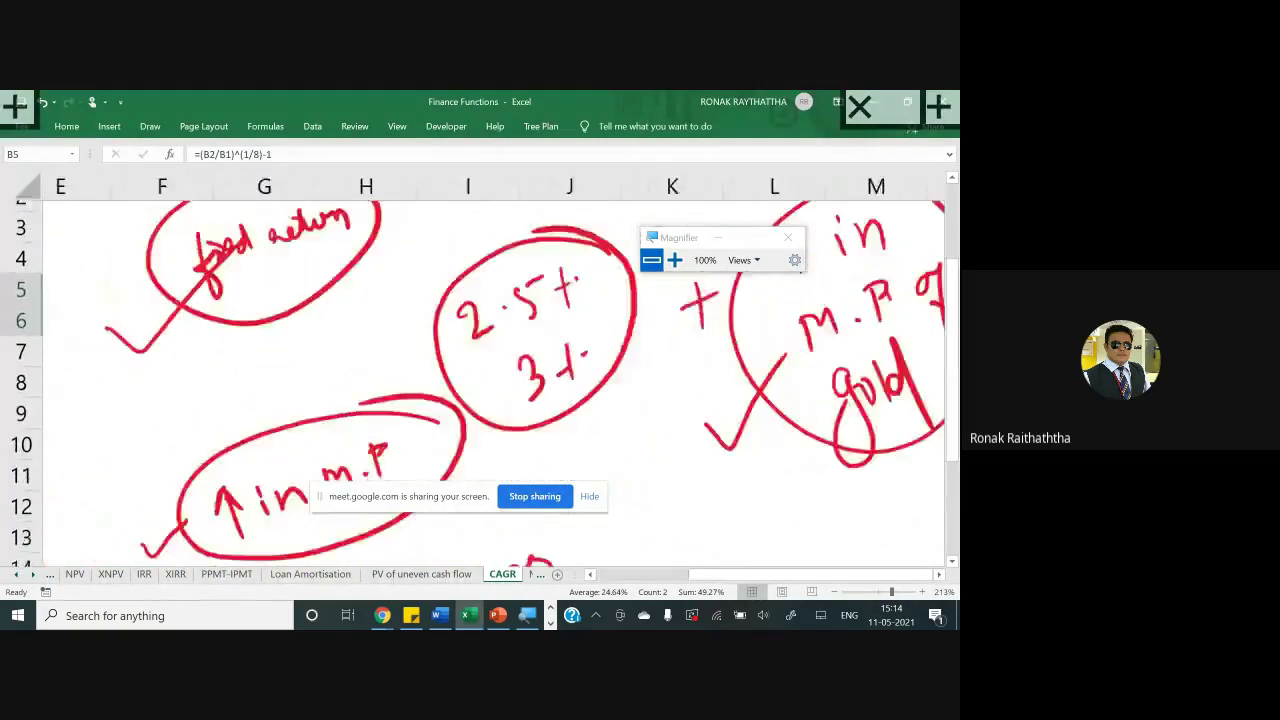
{"action": "scroll", "coordinate": [490, 380], "scroll_direction": "left", "scroll_amount": 3}
{"action": "scroll", "coordinate": [490, 380], "scroll_direction": "down", "scroll_amount": 1}
{"action": "scroll", "coordinate": [490, 380], "scroll_direction": "down", "scroll_amount": 2}
{"action": "scroll", "coordinate": [490, 380], "scroll_direction": "down", "scroll_amount": 2}
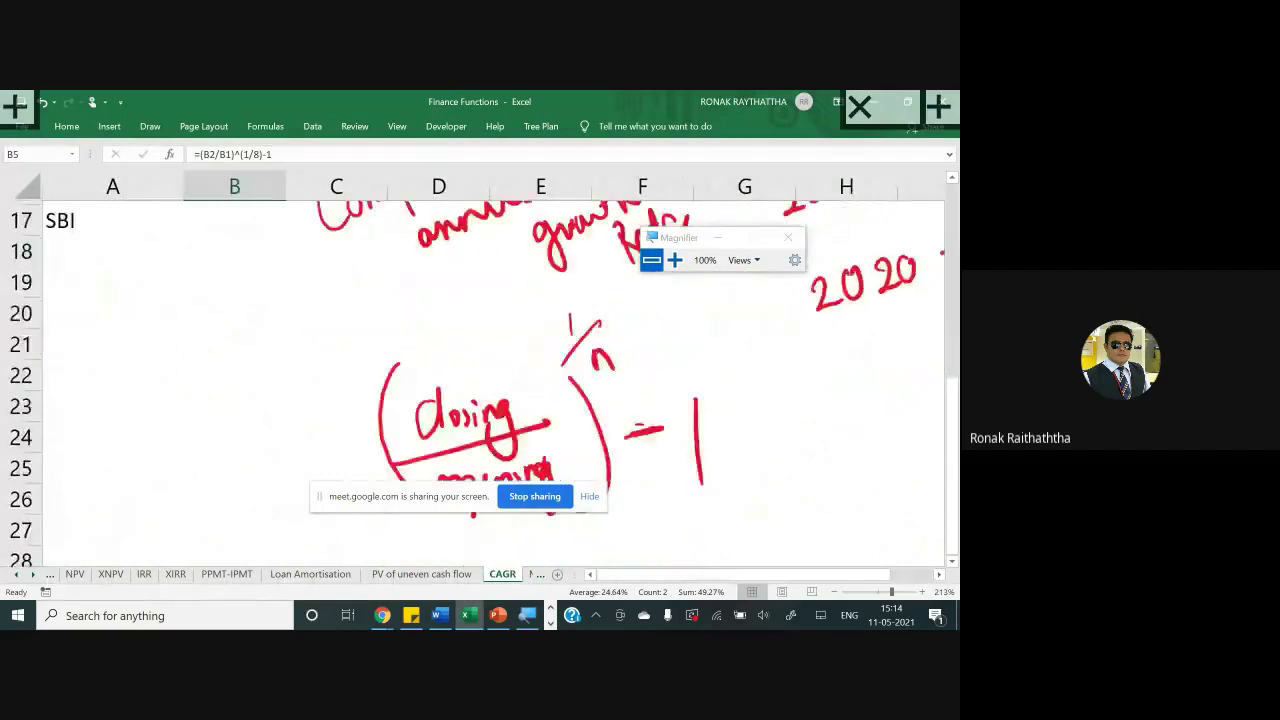
{"action": "scroll", "coordinate": [823, 529], "scroll_direction": "down", "scroll_amount": 1}
{"action": "scroll", "coordinate": [743, 480], "scroll_direction": "up", "scroll_amount": 1}
{"action": "left_click", "coordinate": [702, 437]}
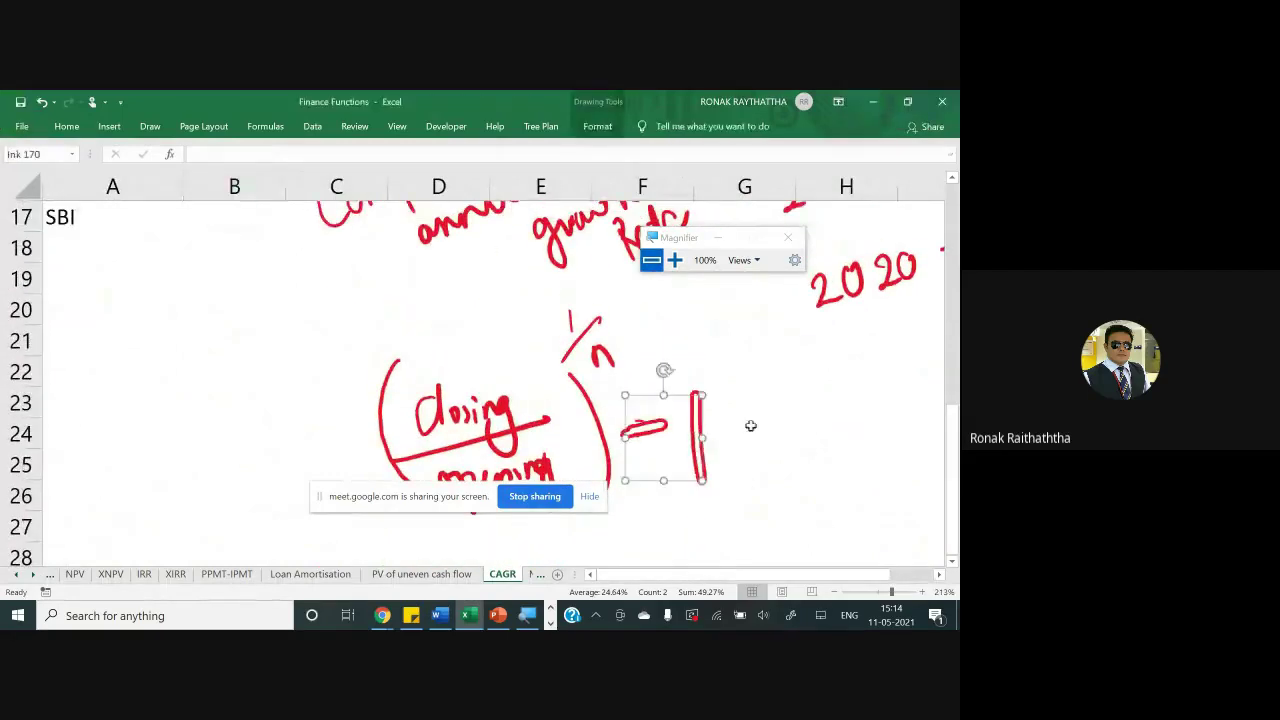
{"action": "left_click", "coordinate": [749, 428]}
{"action": "left_click", "coordinate": [688, 498]}
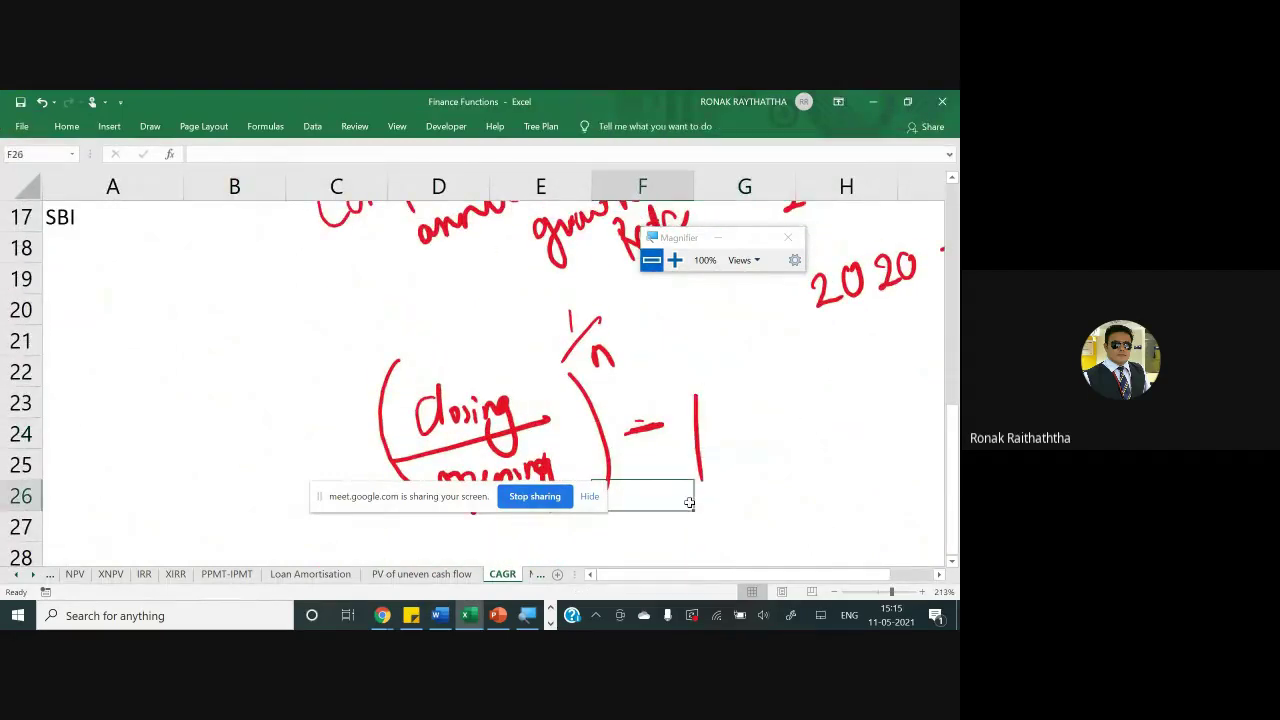
{"action": "left_click", "coordinate": [624, 540]}
{"action": "left_click", "coordinate": [703, 505]}
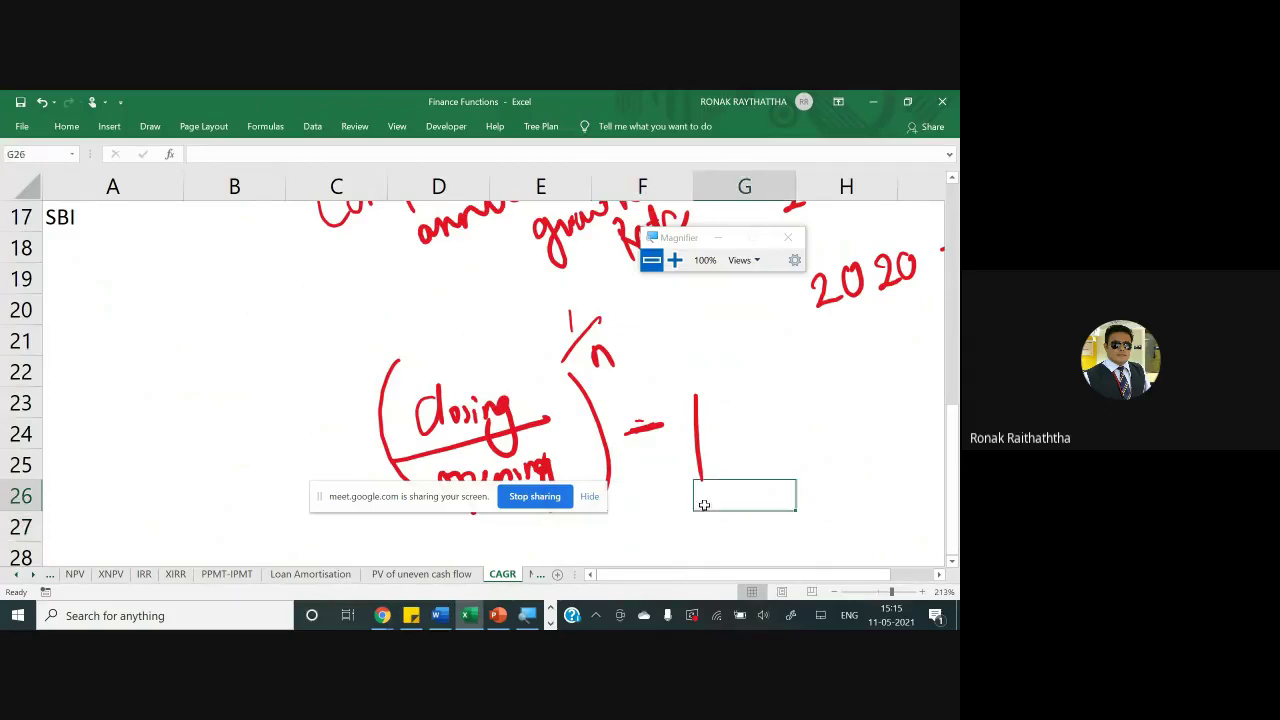
{"action": "left_click", "coordinate": [700, 531]}
{"action": "left_click", "coordinate": [678, 538]}
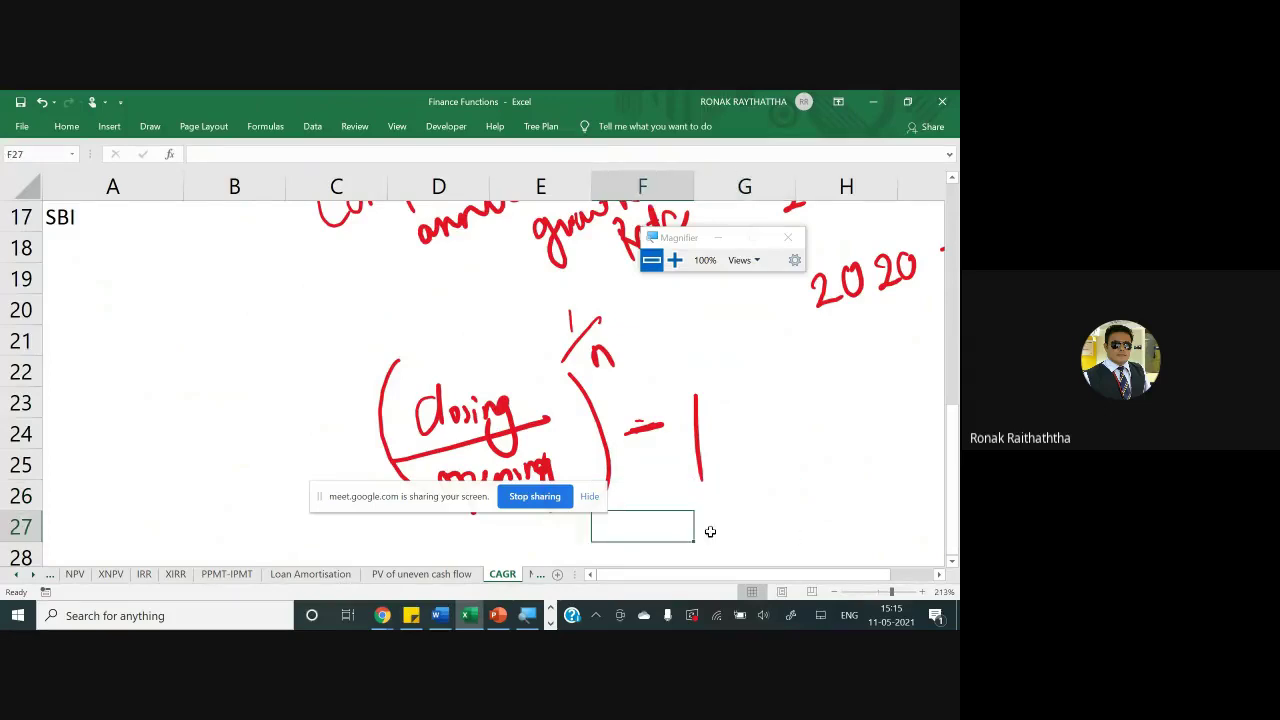
{"action": "left_click", "coordinate": [708, 528]}
{"action": "left_click", "coordinate": [679, 521]}
{"action": "key", "text": "alt+Tab"}
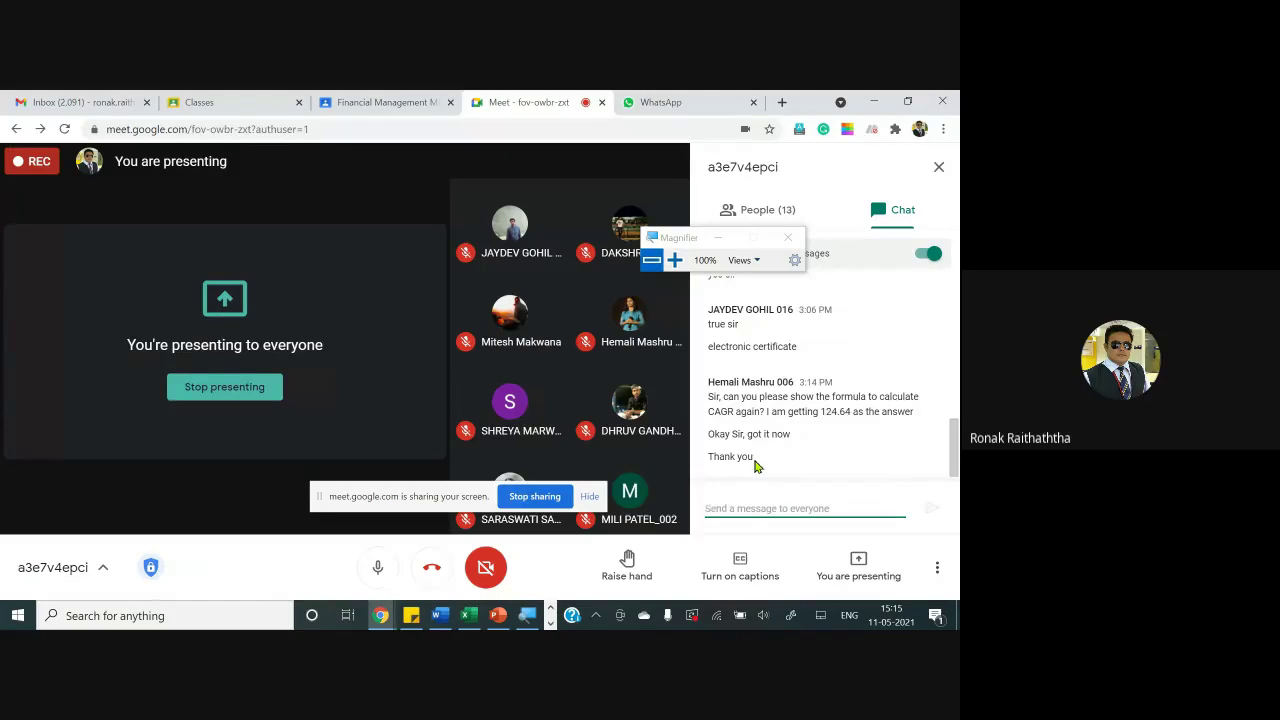
{"action": "key", "text": "alt+Tab"}
{"action": "left_click", "coordinate": [757, 466]}
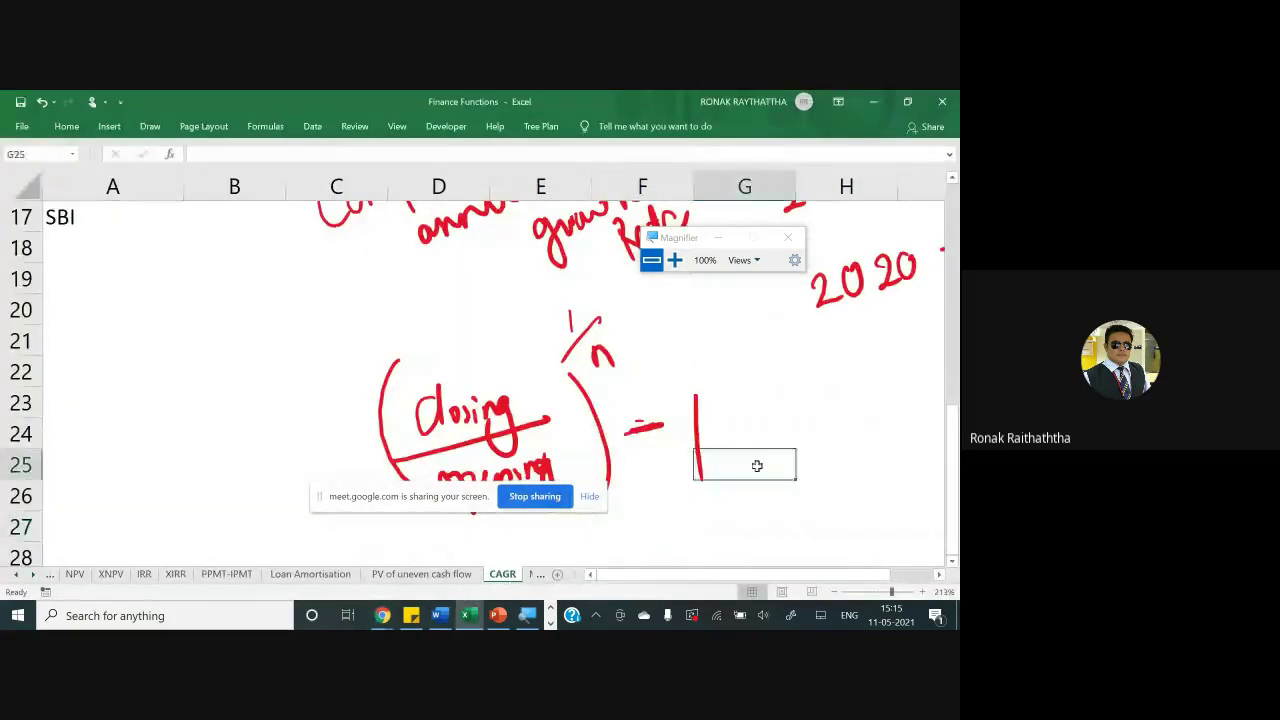
{"action": "key", "text": "alt+Tab"}
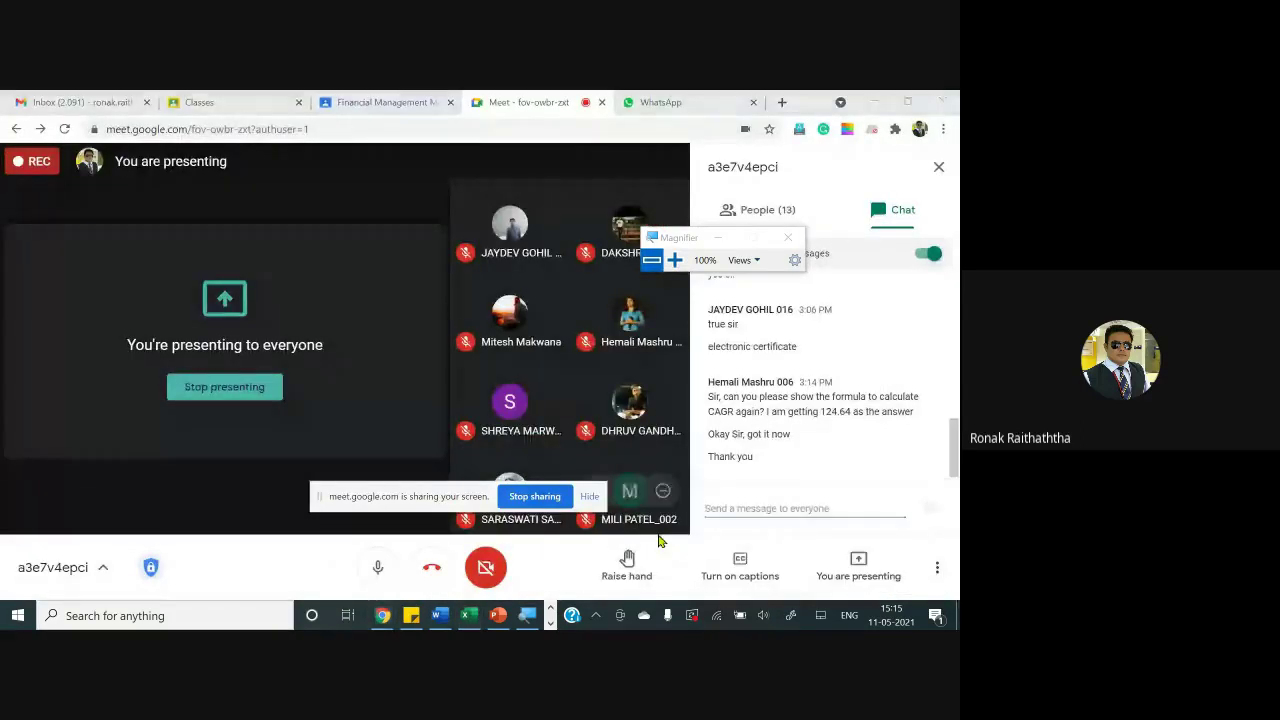
{"action": "key", "text": "alt+Tab"}
{"action": "key", "text": "Left"}
{"action": "key", "text": "Left"}
{"action": "key", "text": "Left"}
{"action": "key", "text": "Left"}
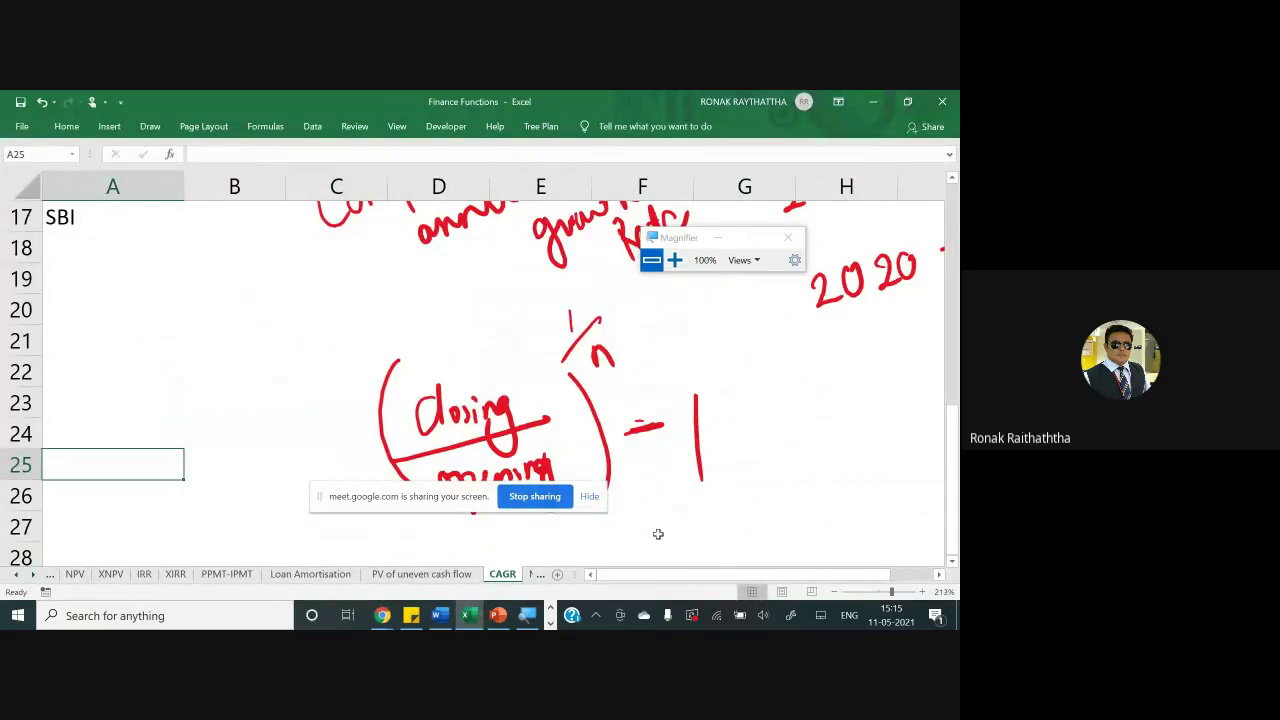
{"action": "left_click_drag", "start_coordinate": [716, 352], "coordinate": [680, 356]}
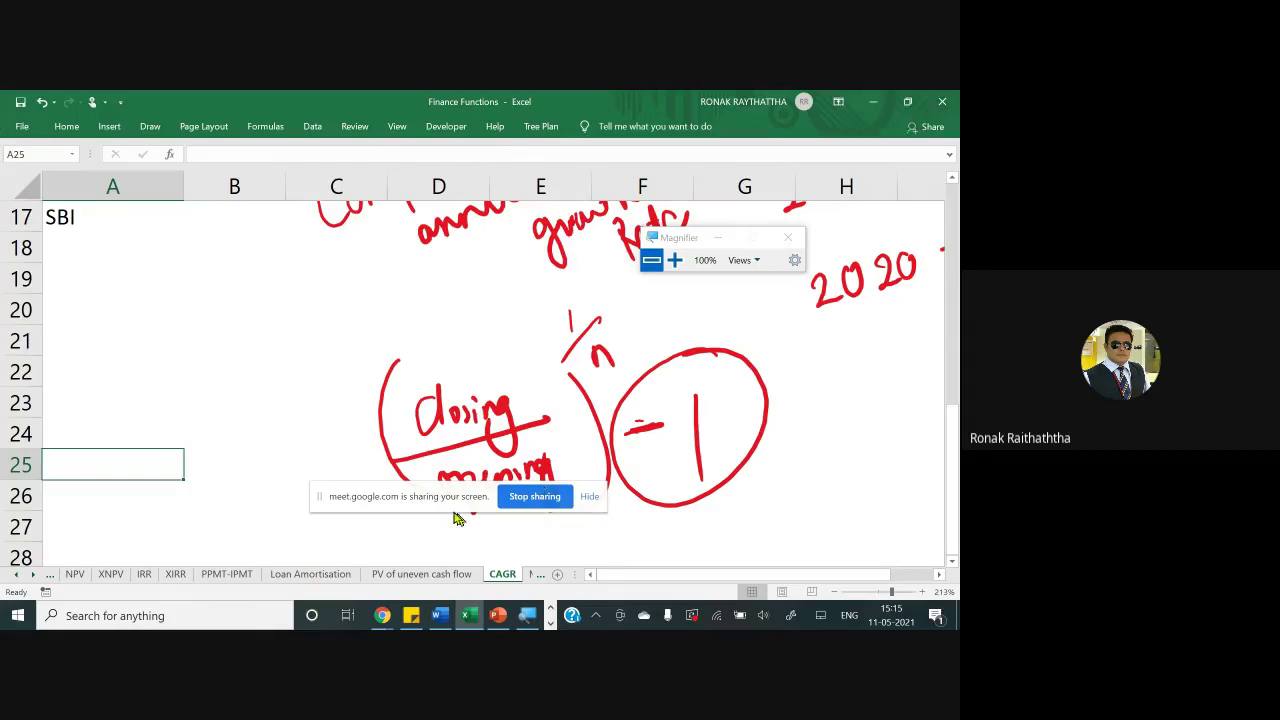
{"action": "scroll", "coordinate": [224, 418], "scroll_direction": "up", "scroll_amount": 4}
{"action": "scroll", "coordinate": [224, 418], "scroll_direction": "up", "scroll_amount": 2}
{"action": "scroll", "coordinate": [212, 419], "scroll_direction": "down", "scroll_amount": 1}
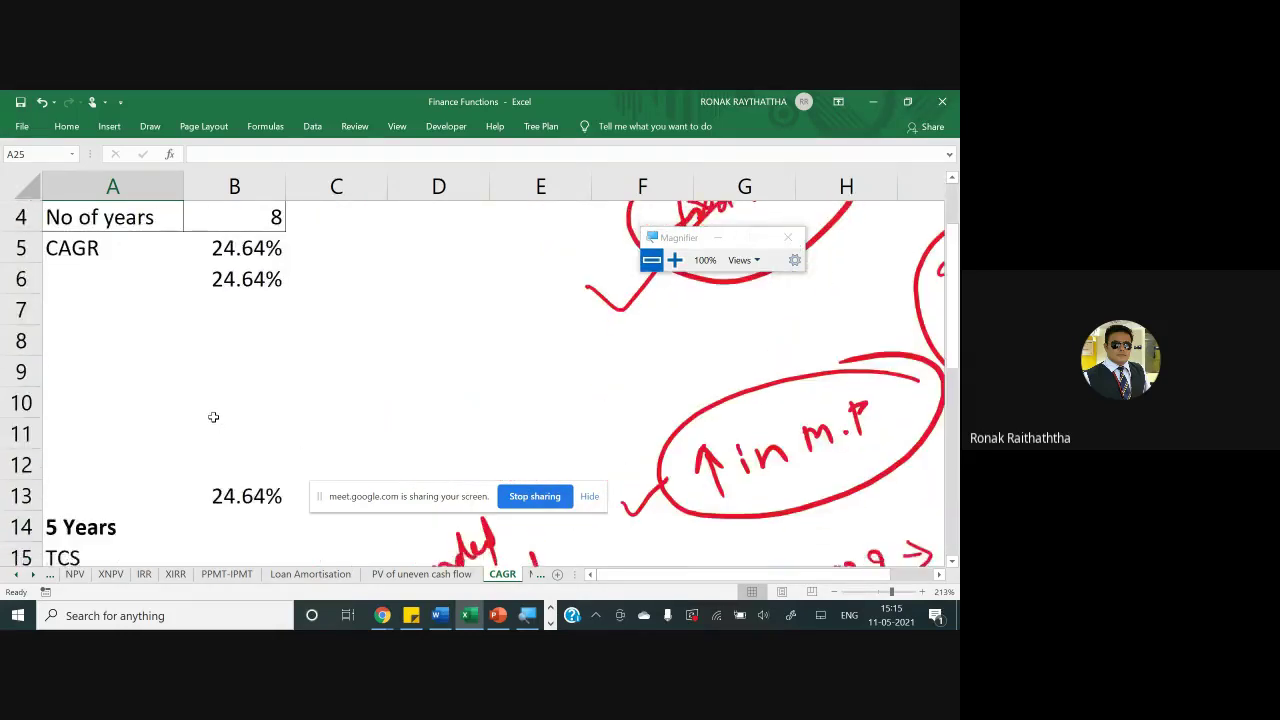
{"action": "key", "text": "alt+Tab"}
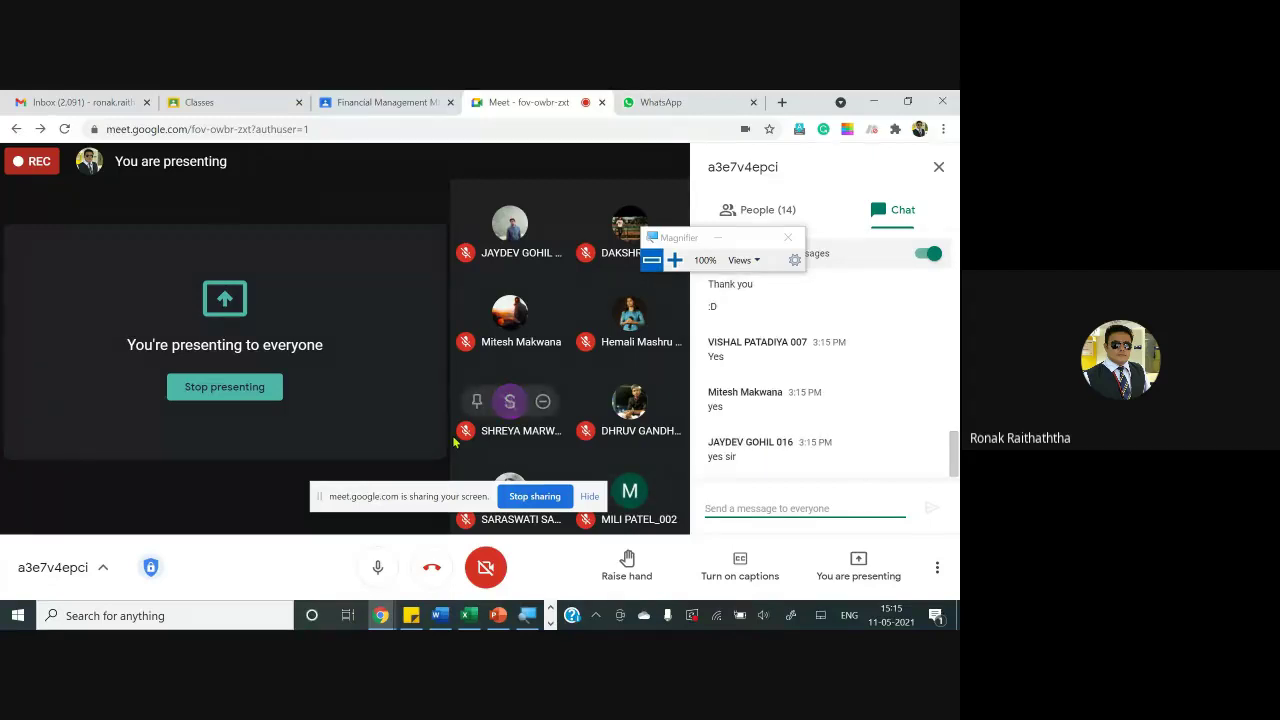
{"action": "key", "text": "alt+Tab"}
{"action": "scroll", "coordinate": [271, 374], "scroll_direction": "up", "scroll_amount": 1}
{"action": "scroll", "coordinate": [271, 380], "scroll_direction": "down", "scroll_amount": 3}
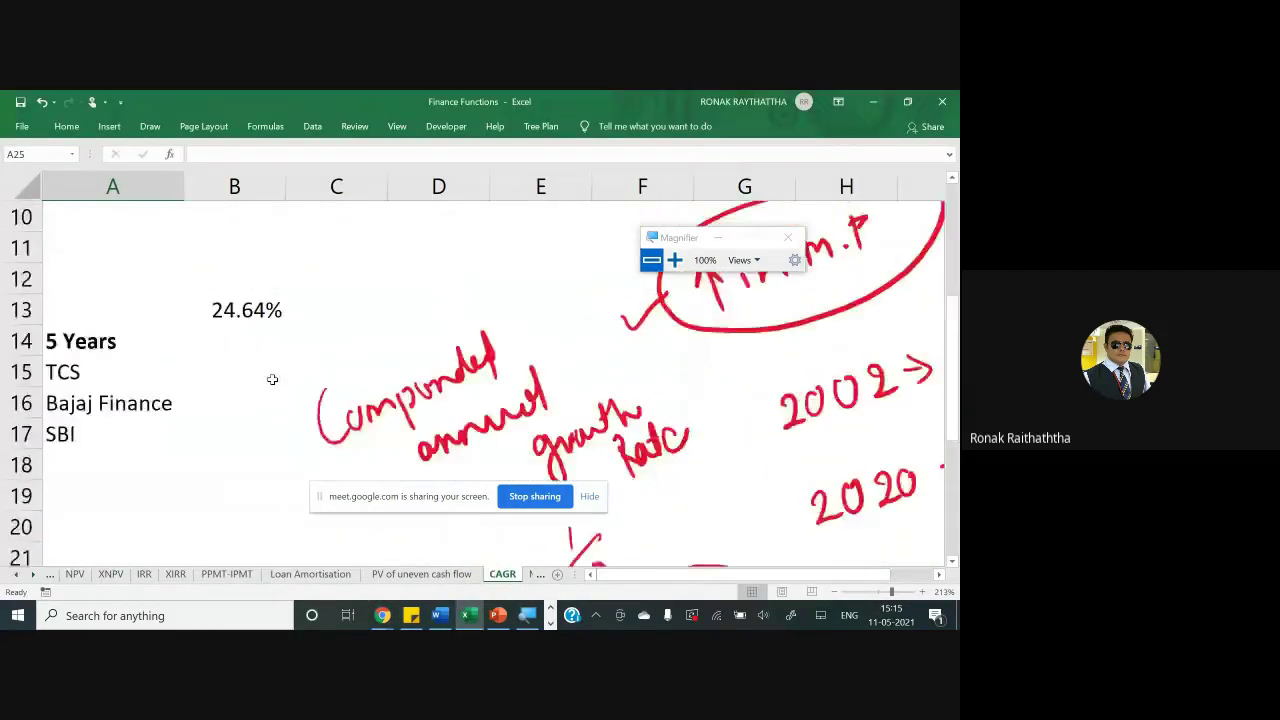
{"action": "scroll", "coordinate": [249, 305], "scroll_direction": "down", "scroll_amount": 1}
{"action": "scroll", "coordinate": [249, 305], "scroll_direction": "up", "scroll_amount": 2}
{"action": "scroll", "coordinate": [249, 305], "scroll_direction": "down", "scroll_amount": 2}
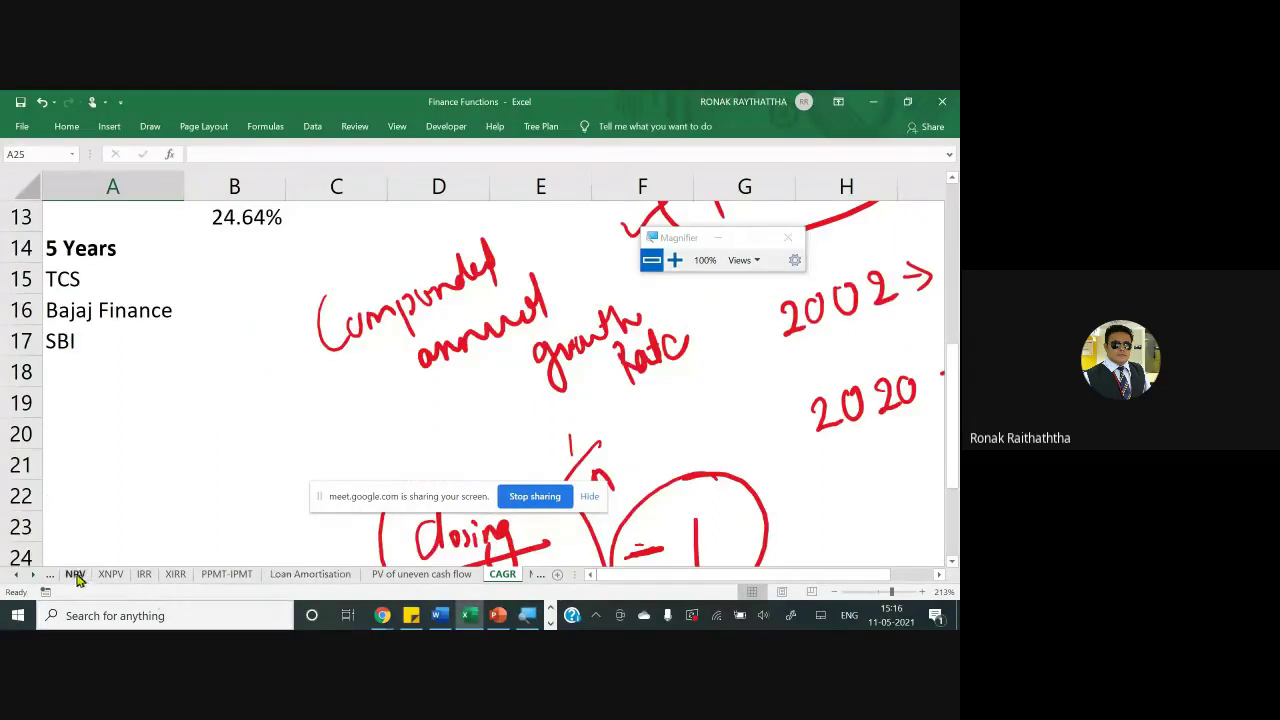
- Switch to the Task-FV Schedule sheet with 1500000 invested at 9%–11% rates
{"action": "left_click", "coordinate": [49, 578]}
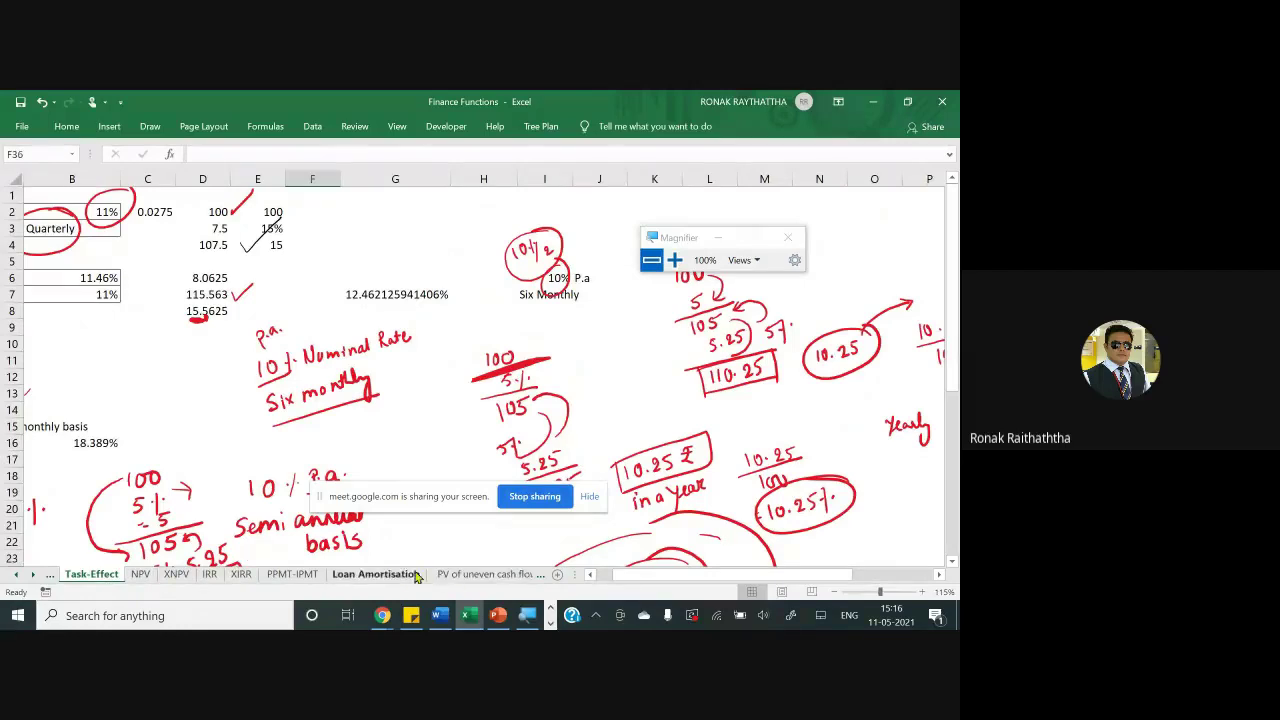
{"action": "left_click", "coordinate": [50, 576]}
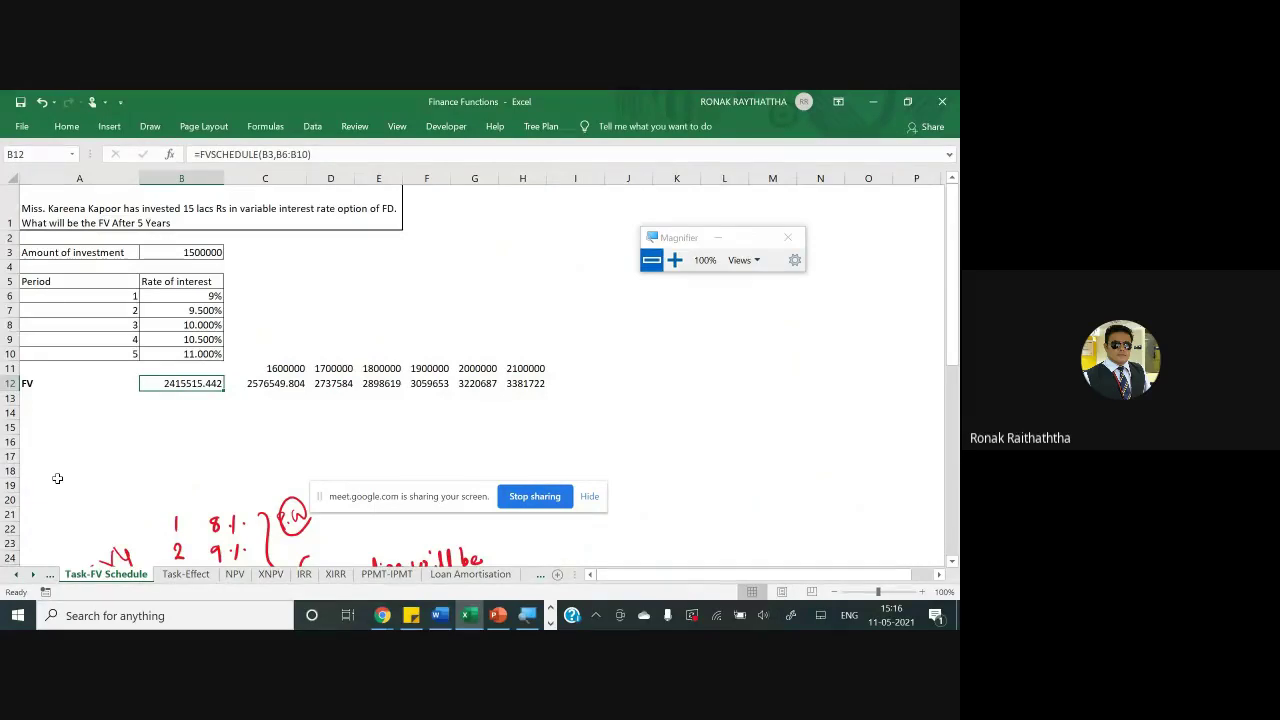
{"action": "left_click", "coordinate": [268, 279]}
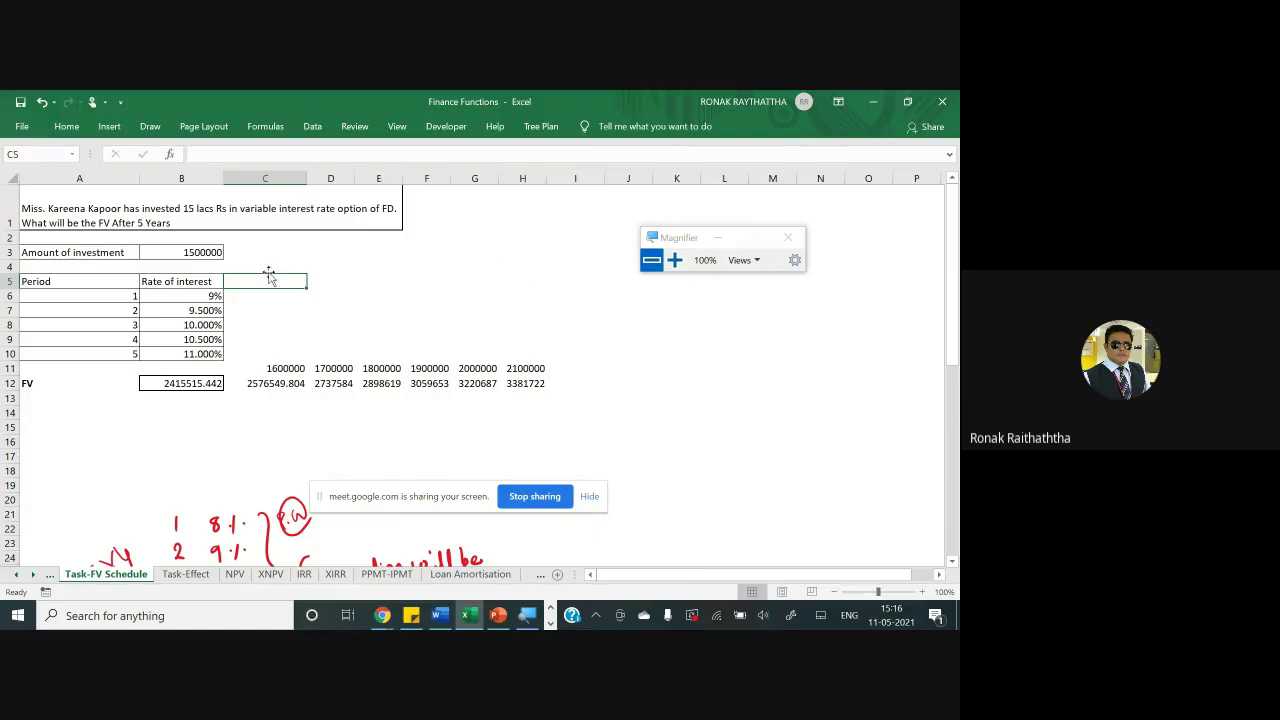
{"action": "left_click_drag", "start_coordinate": [80, 427], "coordinate": [80, 487]}
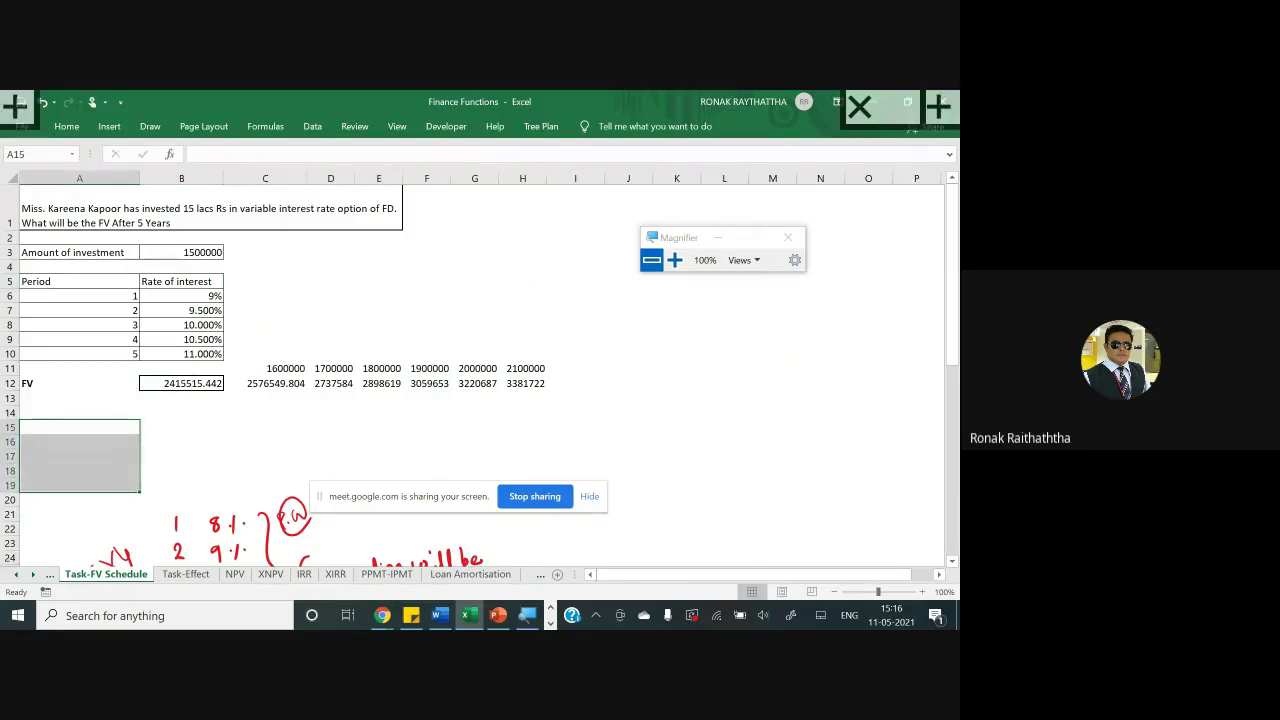
{"action": "scroll", "coordinate": [113, 230], "scroll_direction": "up", "scroll_amount": 3}
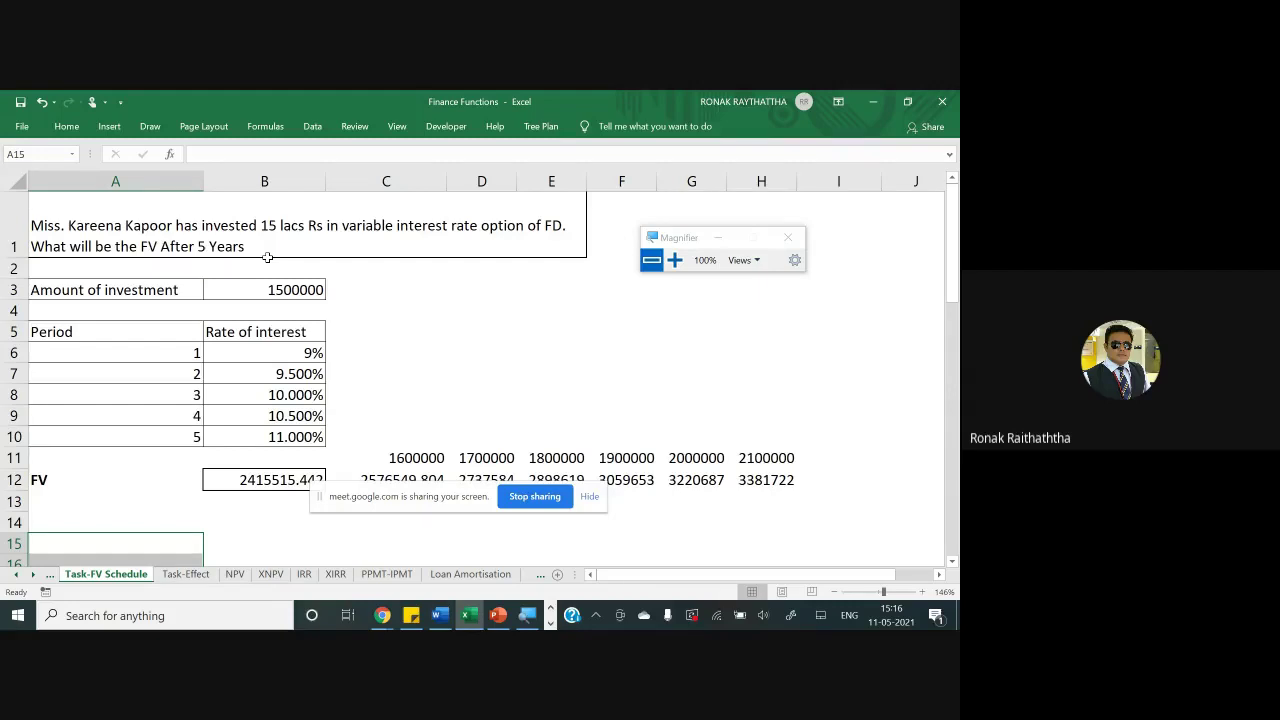
- Handwrite 4% + 2% = 6% in red beside the rate table
{"action": "mouse_move", "coordinate": [621, 346]}
{"action": "left_mouse_down"}
{"action": "mouse_move", "coordinate": [625, 370]}
{"action": "mouse_move", "coordinate": [659, 372]}
{"action": "left_mouse_up"}
{"action": "mouse_move", "coordinate": [684, 342]}
{"action": "left_mouse_down"}
{"action": "mouse_move", "coordinate": [710, 346]}
{"action": "mouse_move", "coordinate": [720, 330]}
{"action": "mouse_move", "coordinate": [792, 311]}
{"action": "left_mouse_up"}
{"action": "left_click_drag", "start_coordinate": [807, 288], "coordinate": [805, 296]}
{"action": "left_click_drag", "start_coordinate": [739, 380], "coordinate": [767, 381]}
{"action": "mouse_move", "coordinate": [797, 342]}
{"action": "left_mouse_down"}
{"action": "mouse_move", "coordinate": [790, 368]}
{"action": "mouse_move", "coordinate": [824, 366]}
{"action": "mouse_move", "coordinate": [820, 350]}
{"action": "mouse_move", "coordinate": [757, 318]}
{"action": "left_mouse_up"}
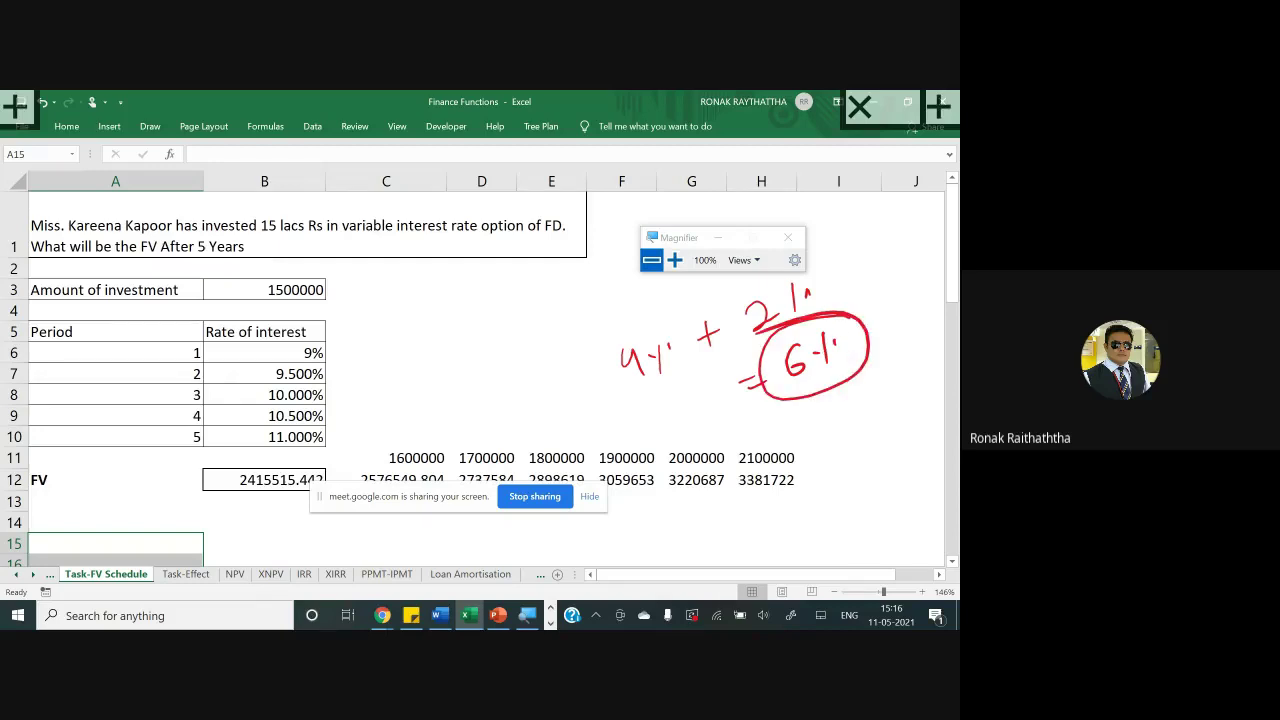
- Handwrite 5% + 2% = 7% with circled results, then leave drawing and select B12
{"action": "mouse_move", "coordinate": [770, 522]}
{"action": "left_mouse_down"}
{"action": "mouse_move", "coordinate": [758, 546]}
{"action": "mouse_move", "coordinate": [788, 546]}
{"action": "left_mouse_up"}
{"action": "mouse_move", "coordinate": [826, 506]}
{"action": "left_mouse_down"}
{"action": "mouse_move", "coordinate": [824, 528]}
{"action": "mouse_move", "coordinate": [874, 508]}
{"action": "left_mouse_up"}
{"action": "left_click_drag", "start_coordinate": [800, 268], "coordinate": [760, 282]}
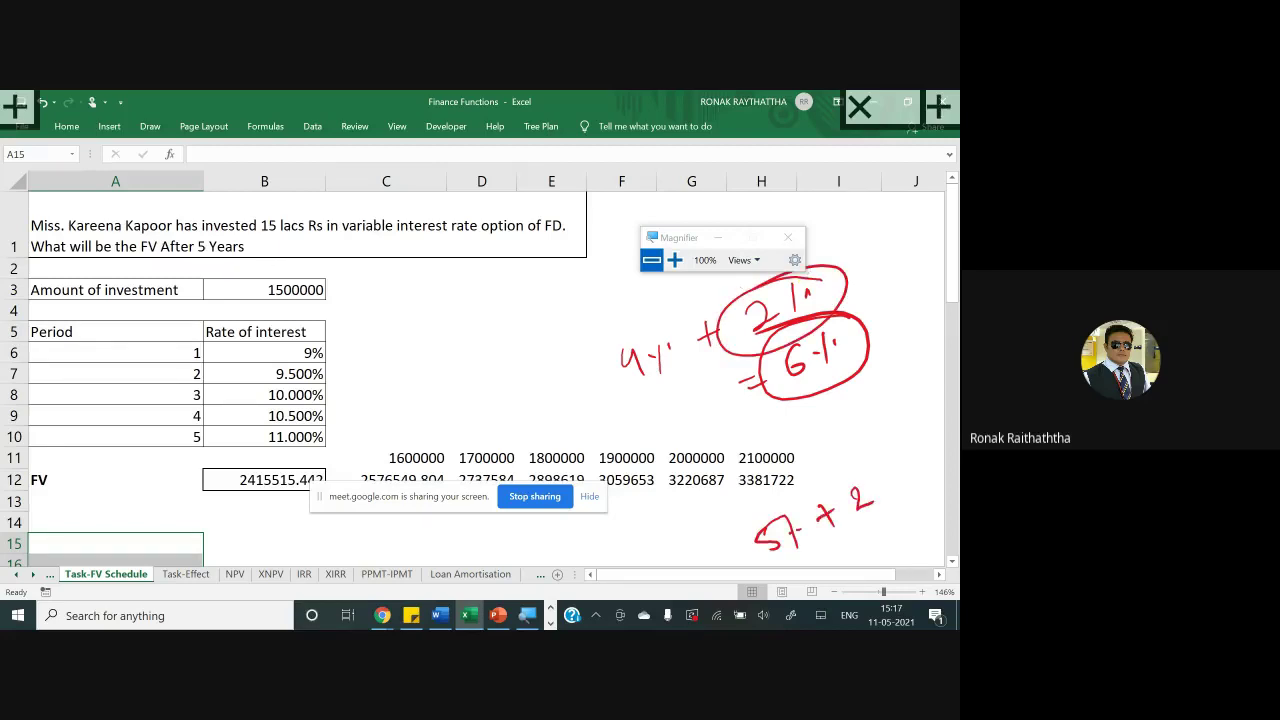
{"action": "left_click_drag", "start_coordinate": [884, 472], "coordinate": [880, 505]}
{"action": "left_click_drag", "start_coordinate": [846, 552], "coordinate": [862, 546]}
{"action": "mouse_move", "coordinate": [864, 524]}
{"action": "left_mouse_down"}
{"action": "mouse_move", "coordinate": [872, 540]}
{"action": "mouse_move", "coordinate": [898, 540]}
{"action": "mouse_move", "coordinate": [862, 548]}
{"action": "mouse_move", "coordinate": [866, 518]}
{"action": "left_mouse_up"}
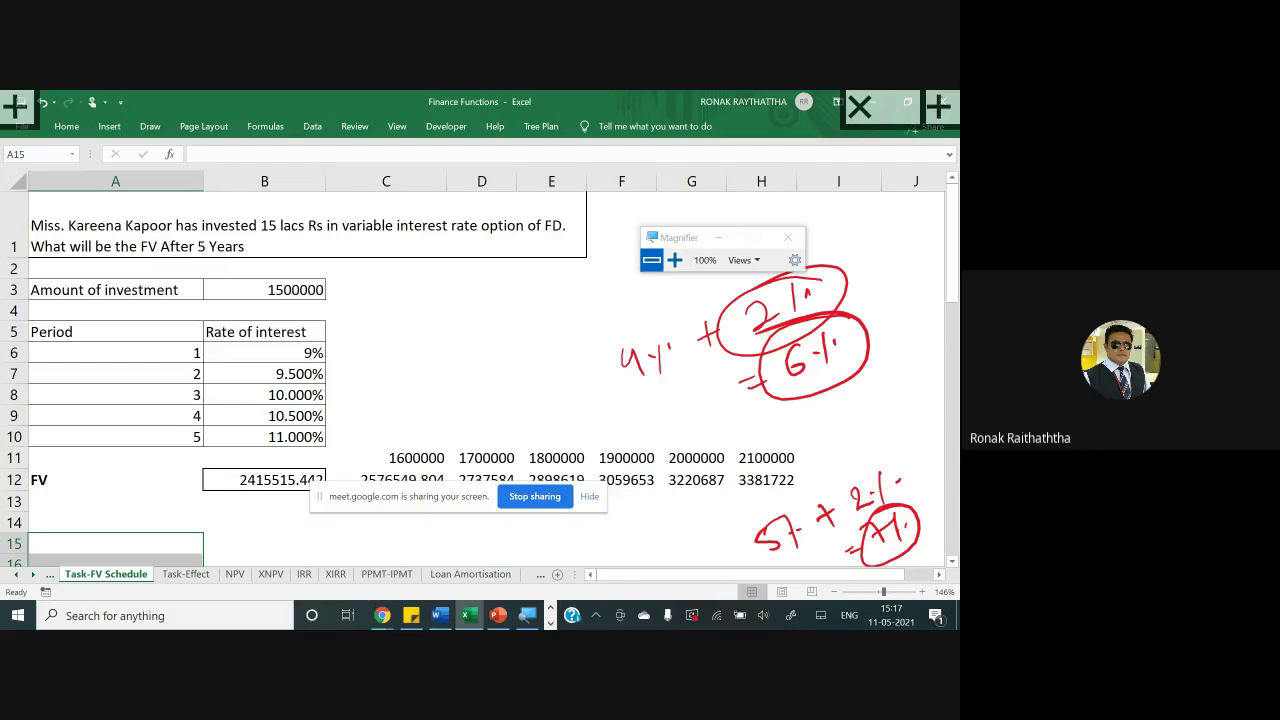
{"action": "key", "text": "Escape"}
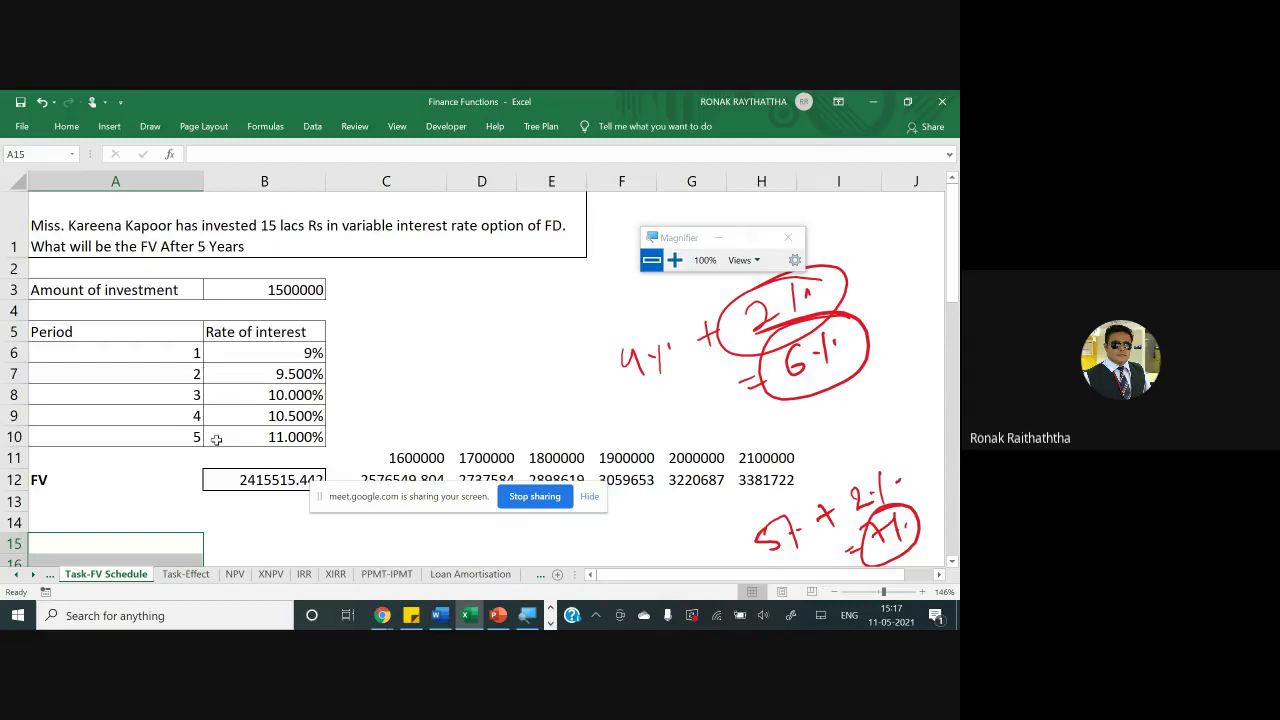
{"action": "left_click", "coordinate": [262, 484]}
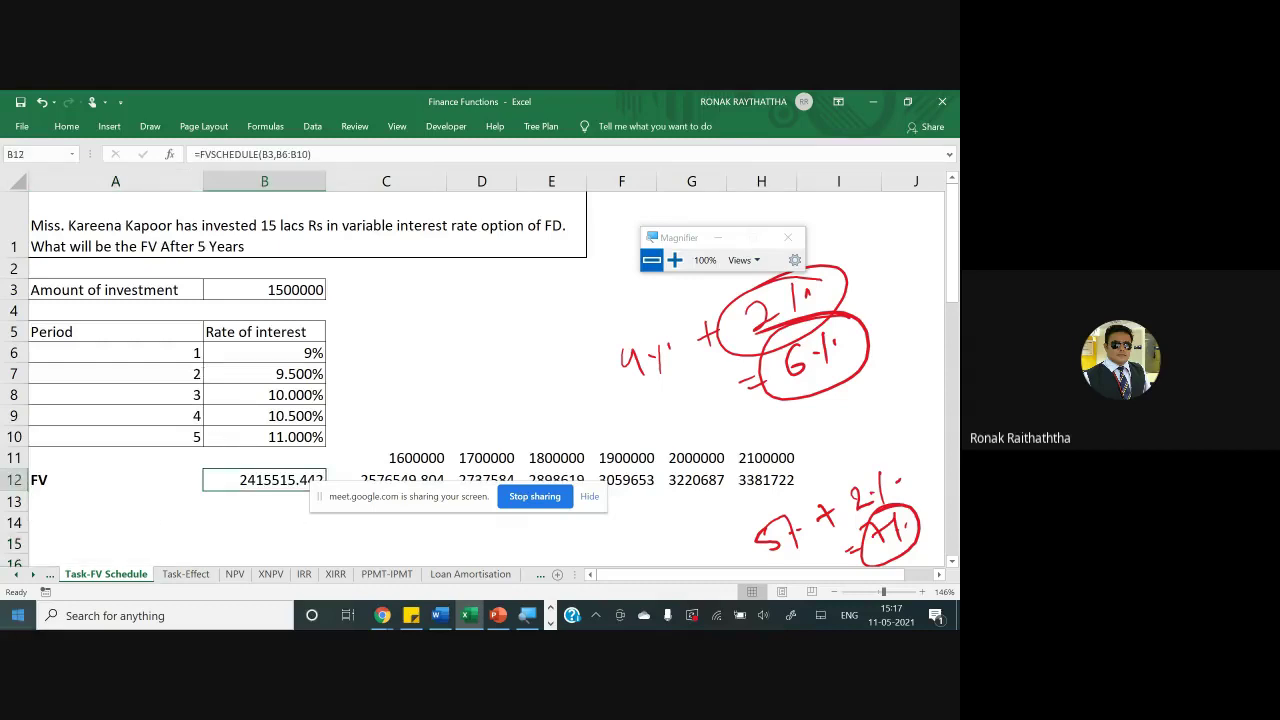
- Replace B12 with =FVSCHEDULE(1500000,B6:B10), returning 2415515.442
{"action": "scroll", "coordinate": [228, 486], "scroll_direction": "down", "scroll_amount": 1}
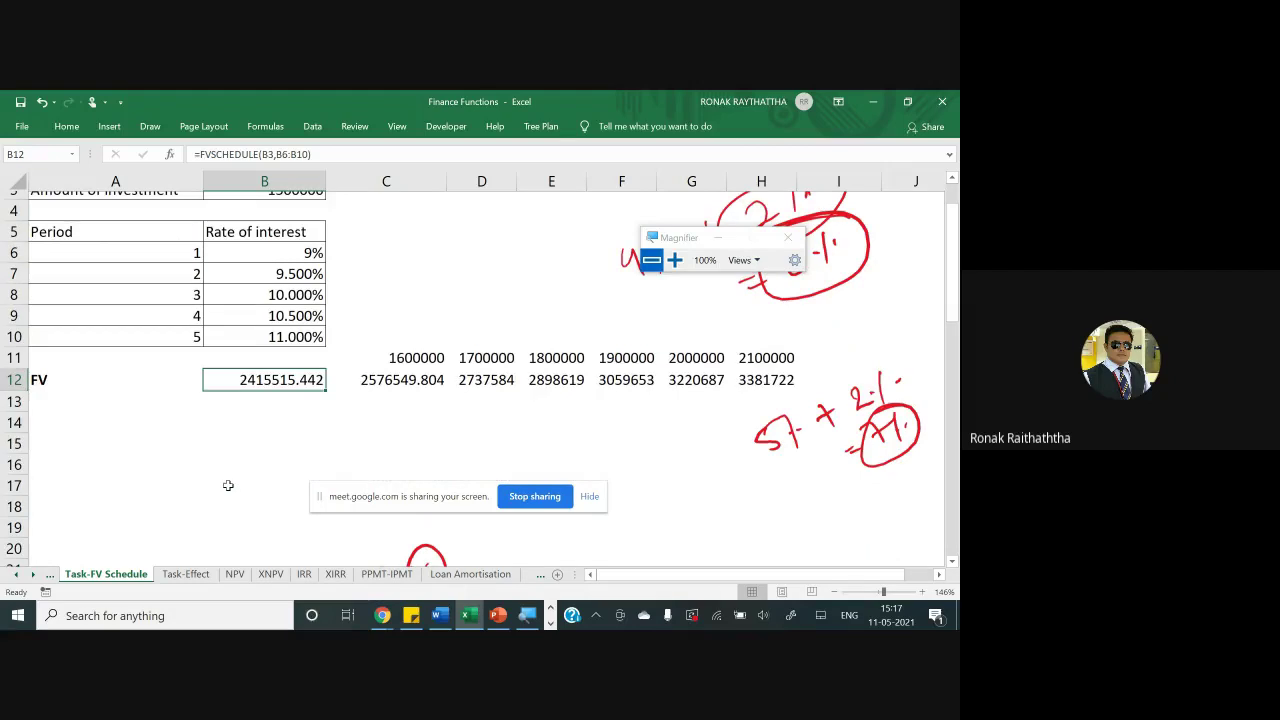
{"action": "key", "text": "Delete"}
{"action": "type", "text": "="}
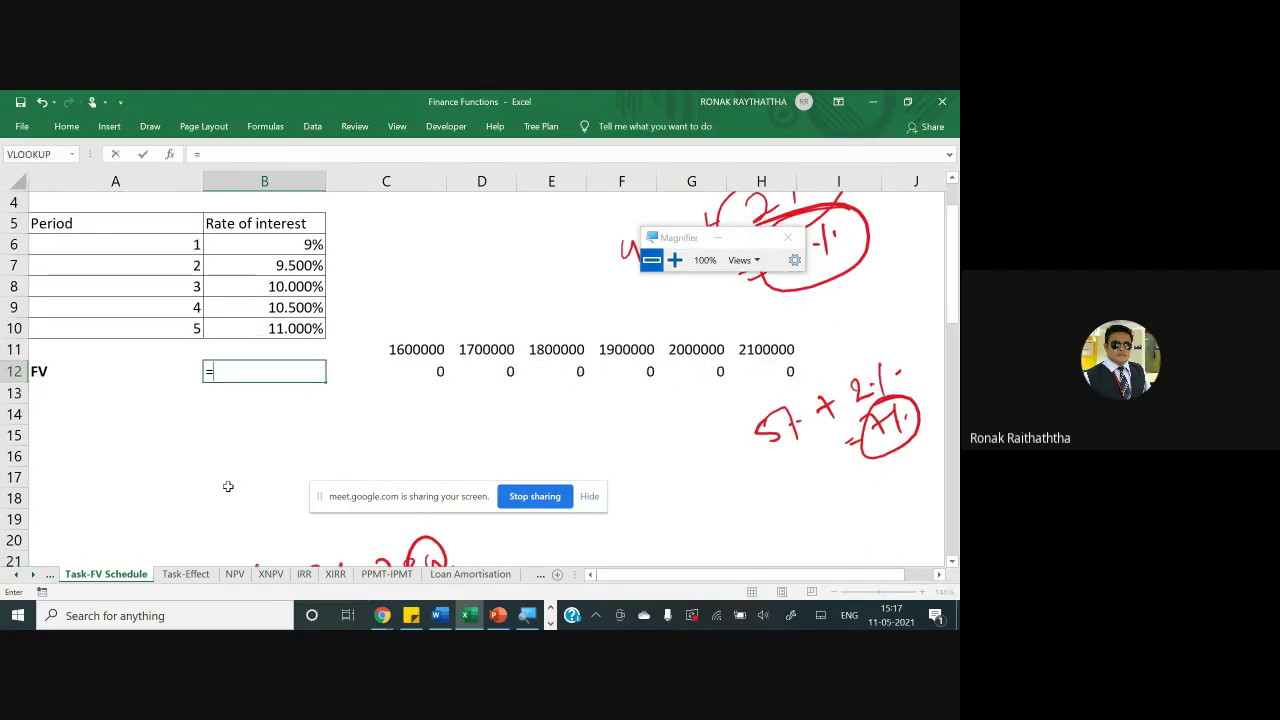
{"action": "type", "text": "fv"}
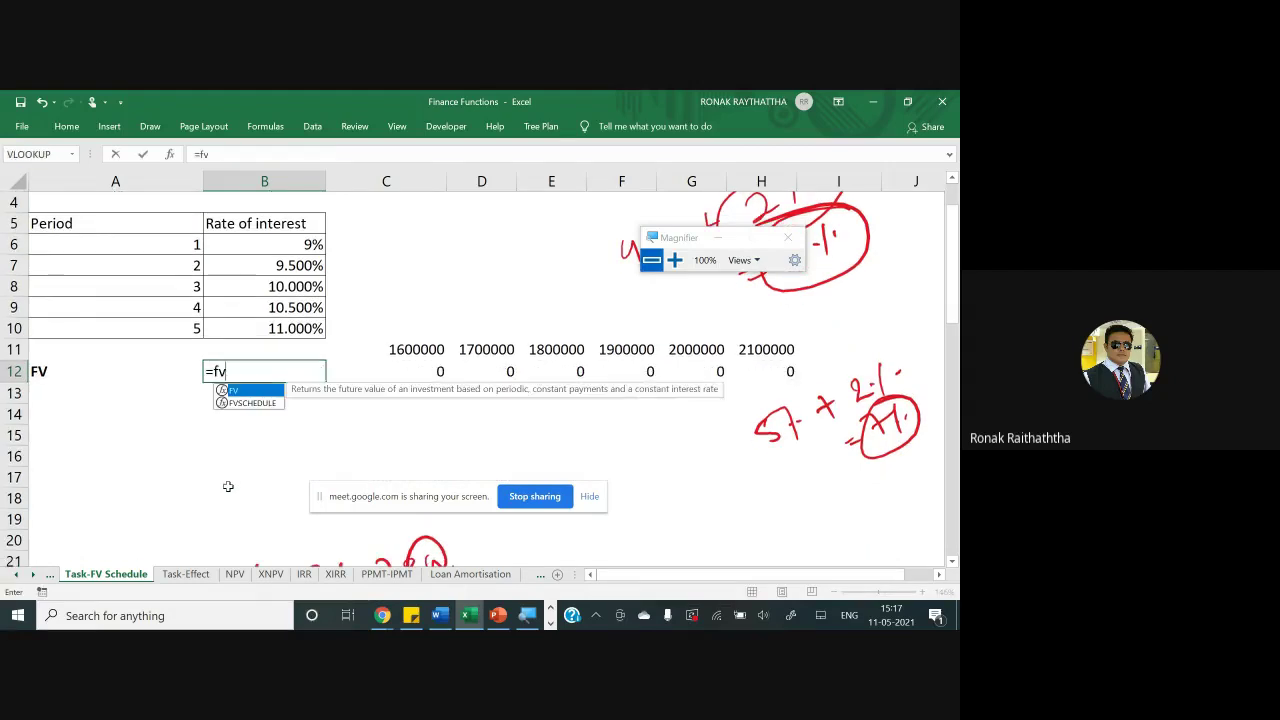
{"action": "key", "text": "Down"}
{"action": "key", "text": "Tab"}
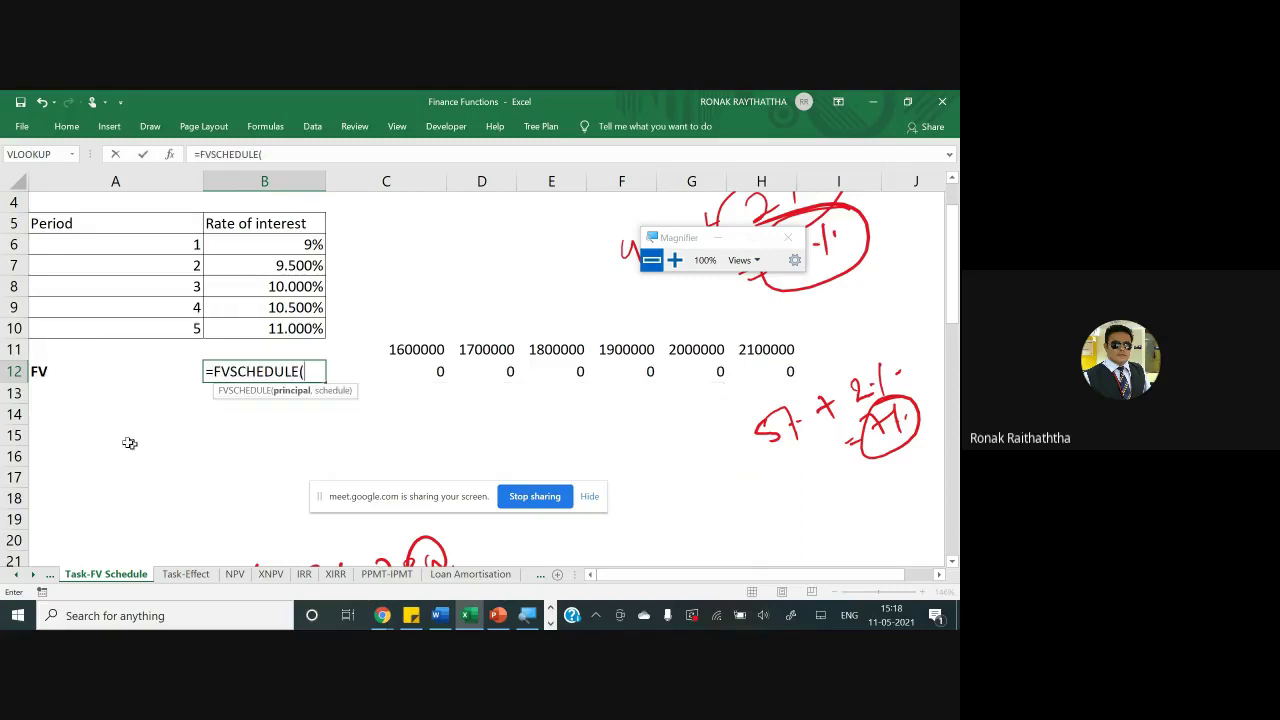
{"action": "scroll", "coordinate": [127, 439], "scroll_direction": "up", "scroll_amount": 1}
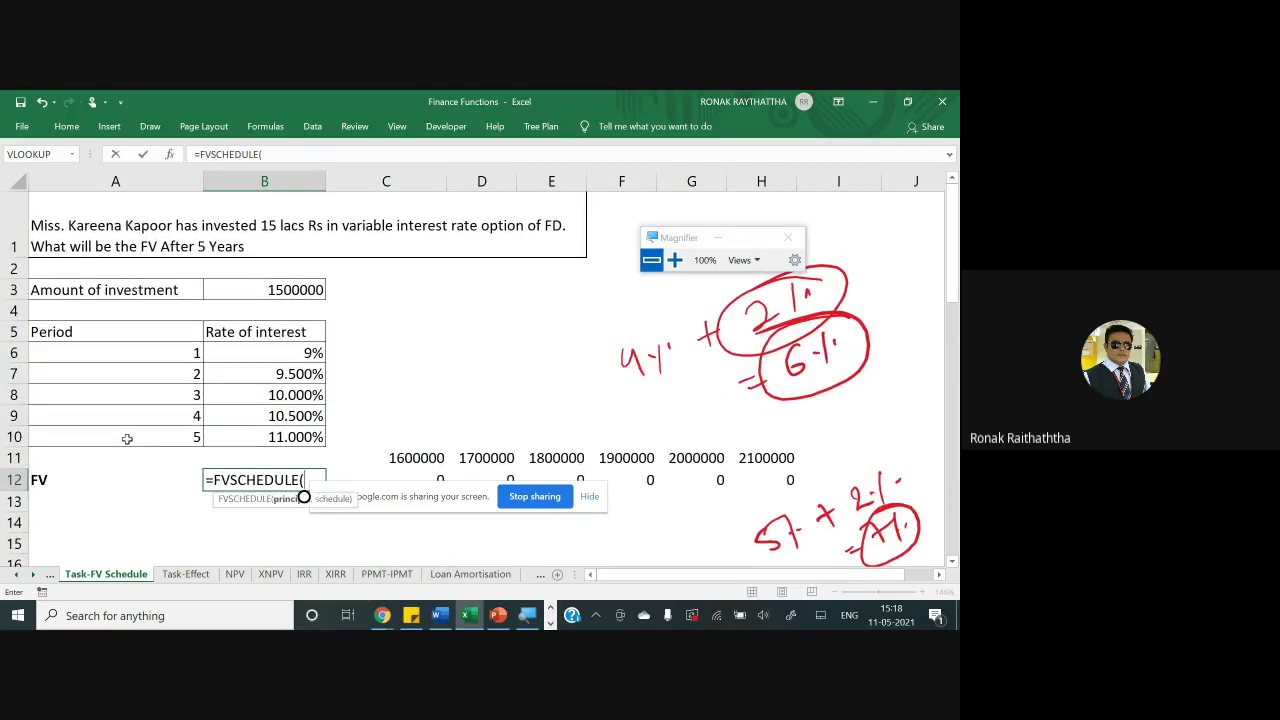
{"action": "scroll", "coordinate": [127, 439], "scroll_direction": "down", "scroll_amount": 1}
{"action": "type", "text": "1"}
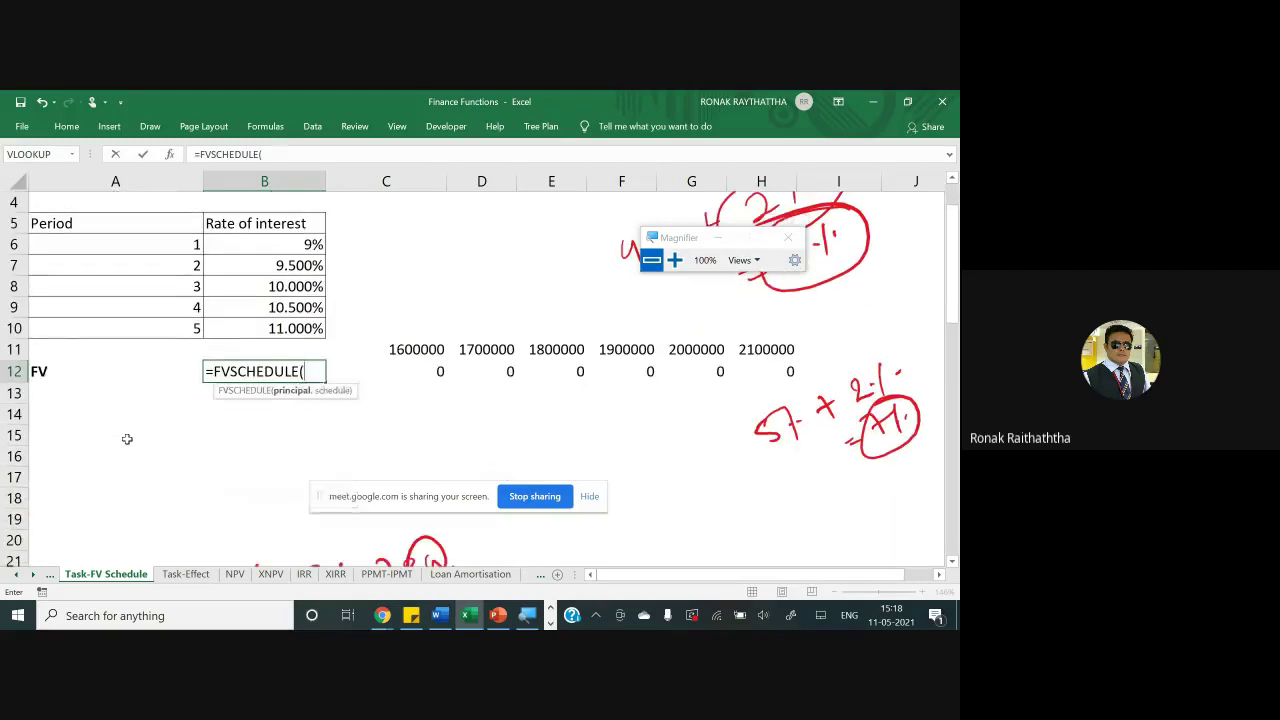
{"action": "type", "text": "500"}
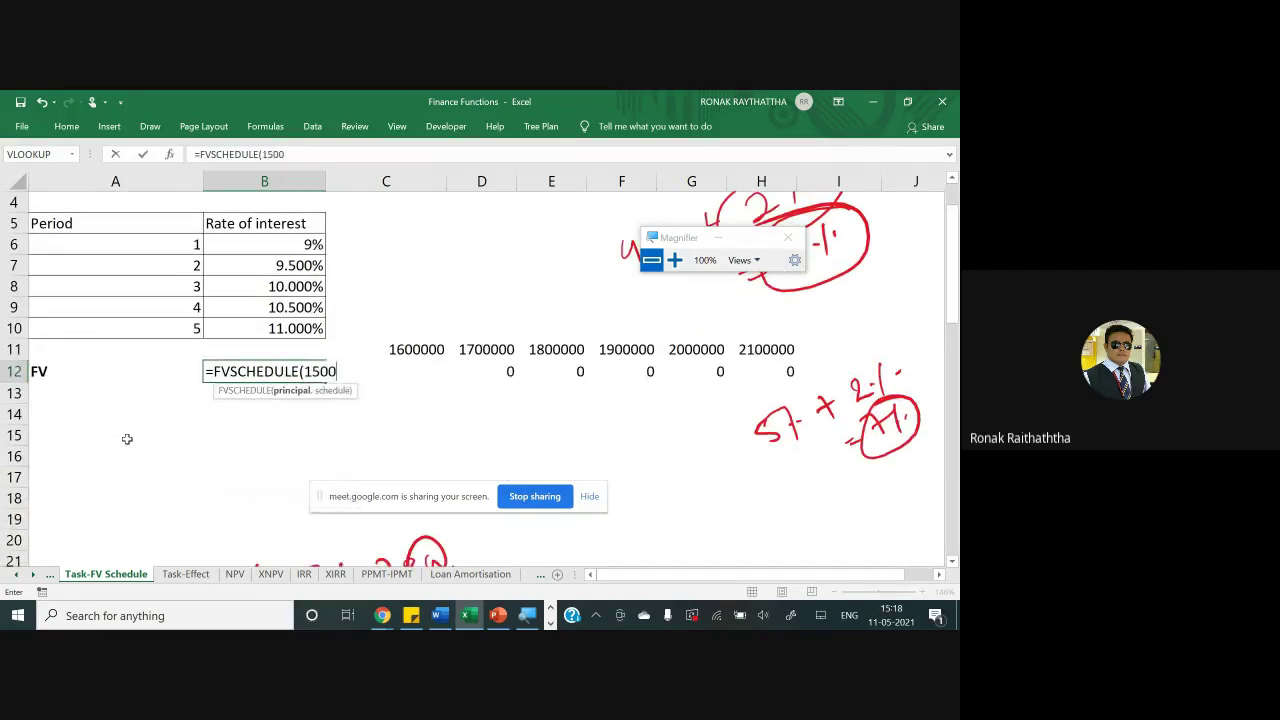
{"action": "type", "text": "000,,"}
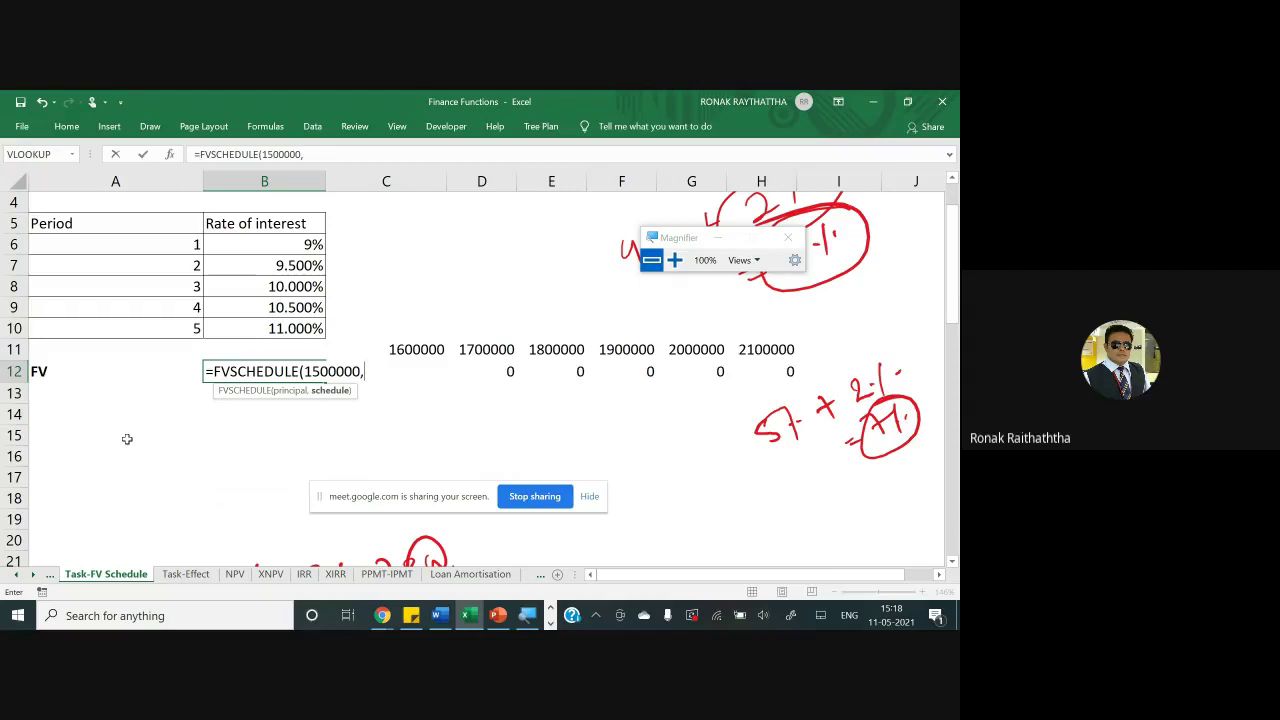
{"action": "left_click", "coordinate": [236, 247]}
{"action": "left_click_drag", "start_coordinate": [236, 247], "coordinate": [253, 327]}
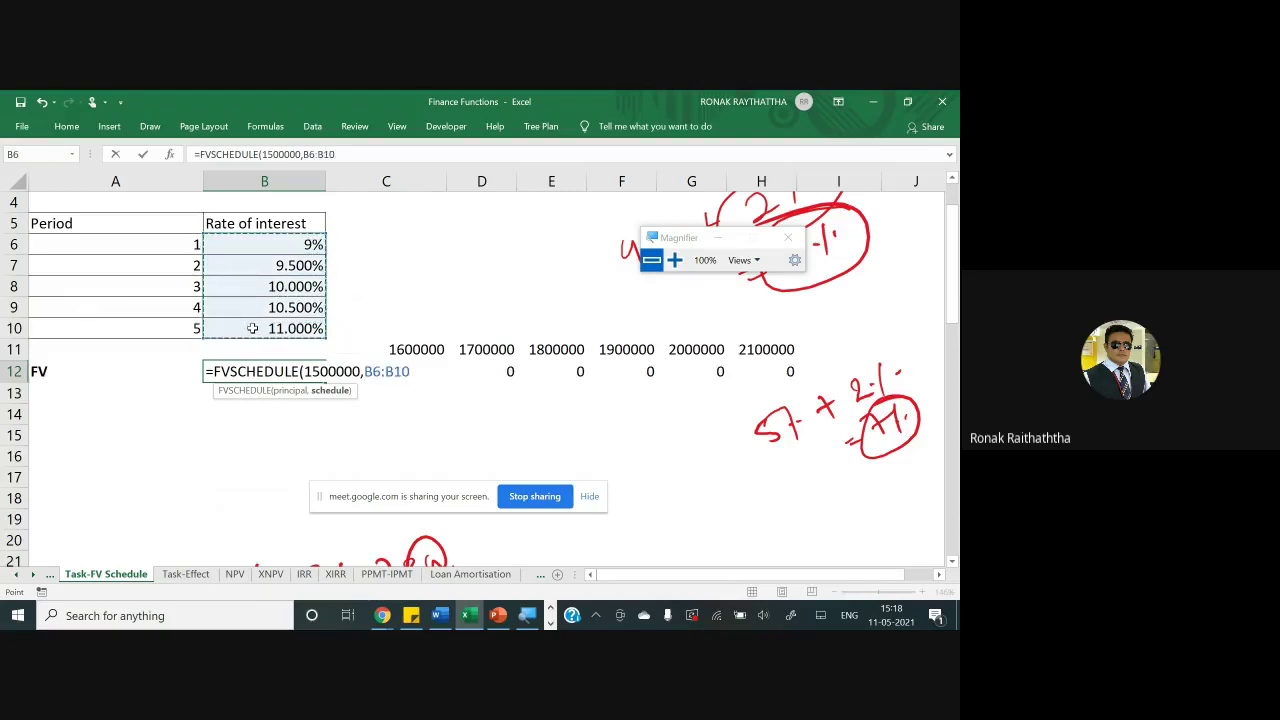
{"action": "type", "text": ")"}
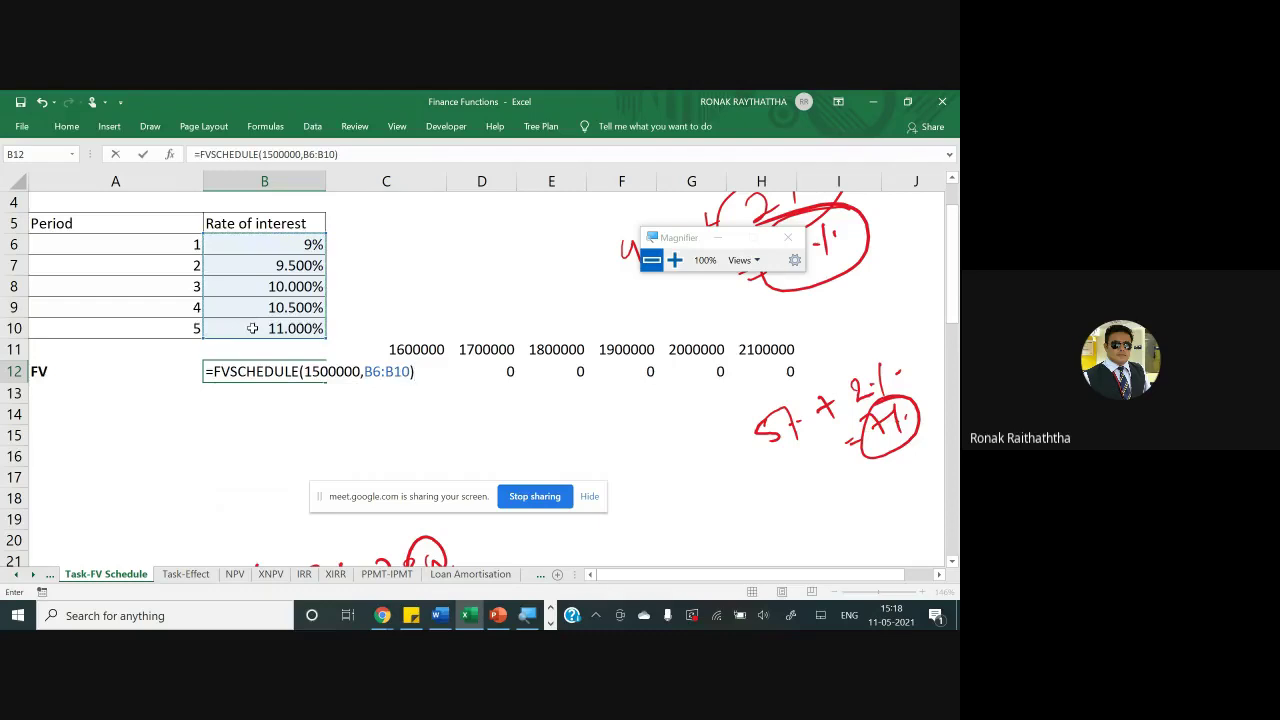
{"action": "key", "text": "Return"}
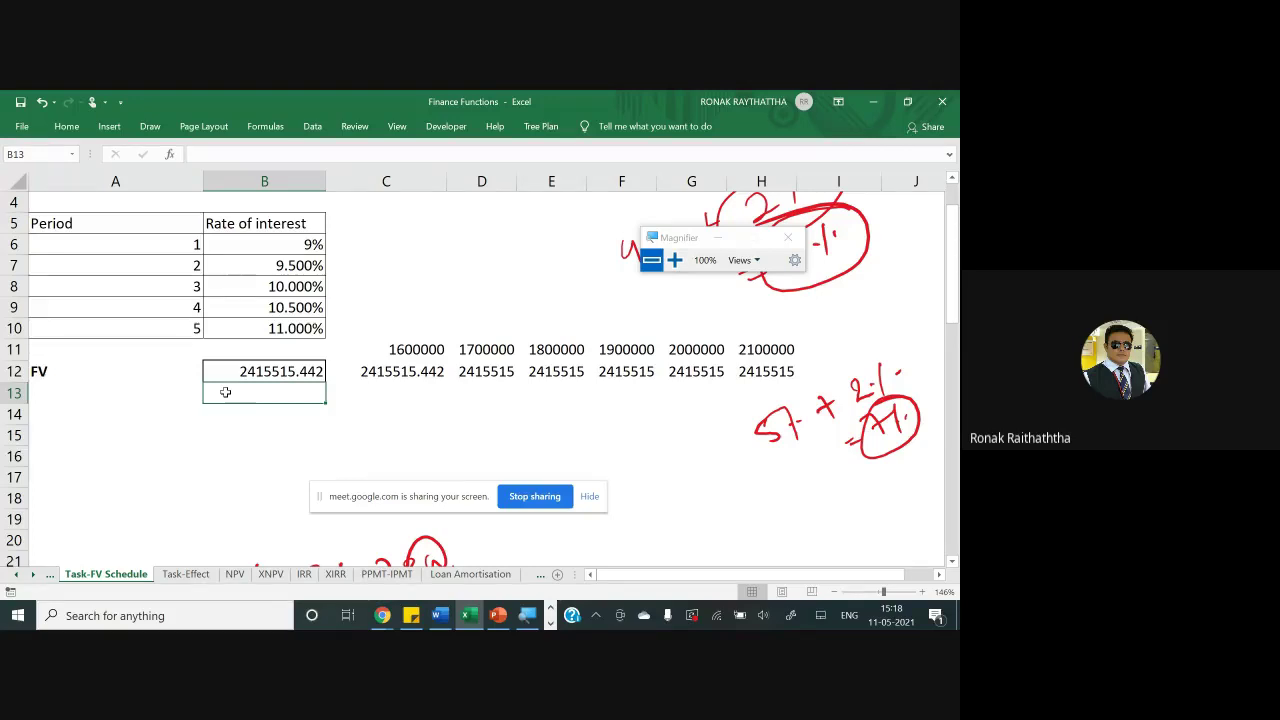
{"action": "left_click", "coordinate": [120, 222]}
{"action": "left_click_drag", "start_coordinate": [172, 246], "coordinate": [165, 325]}
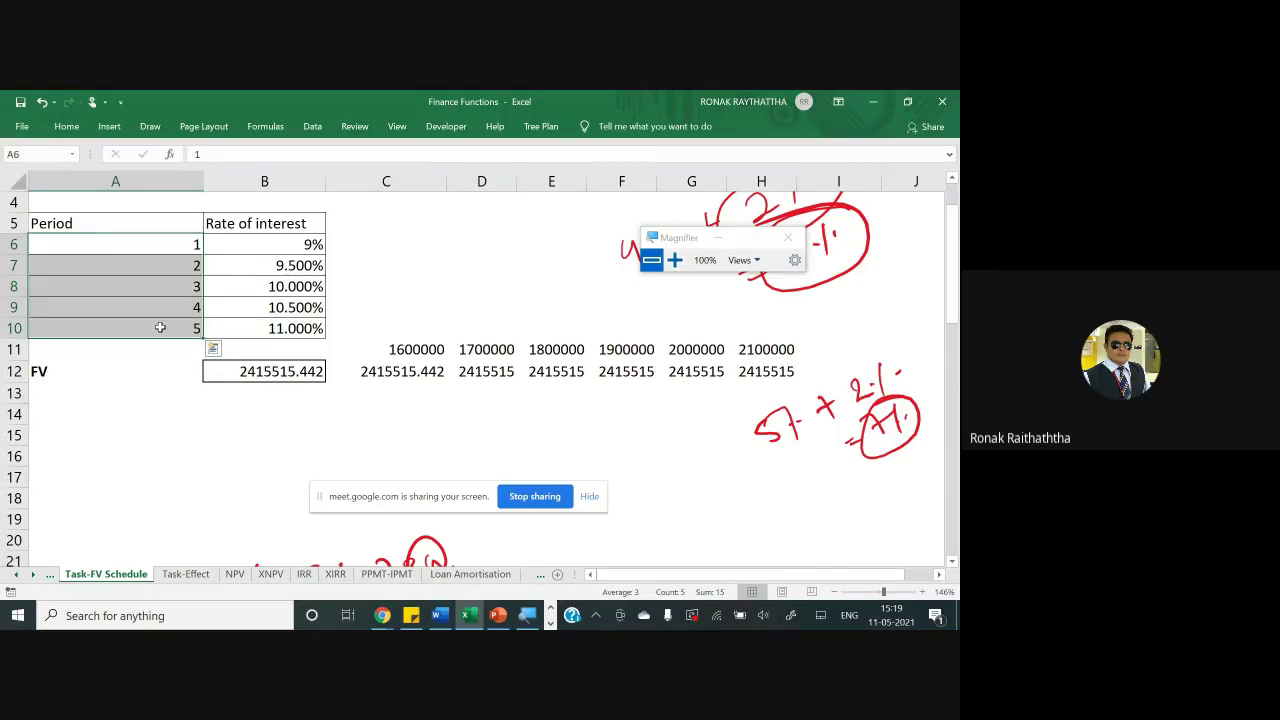
{"action": "scroll", "coordinate": [171, 402], "scroll_direction": "down", "scroll_amount": 1}
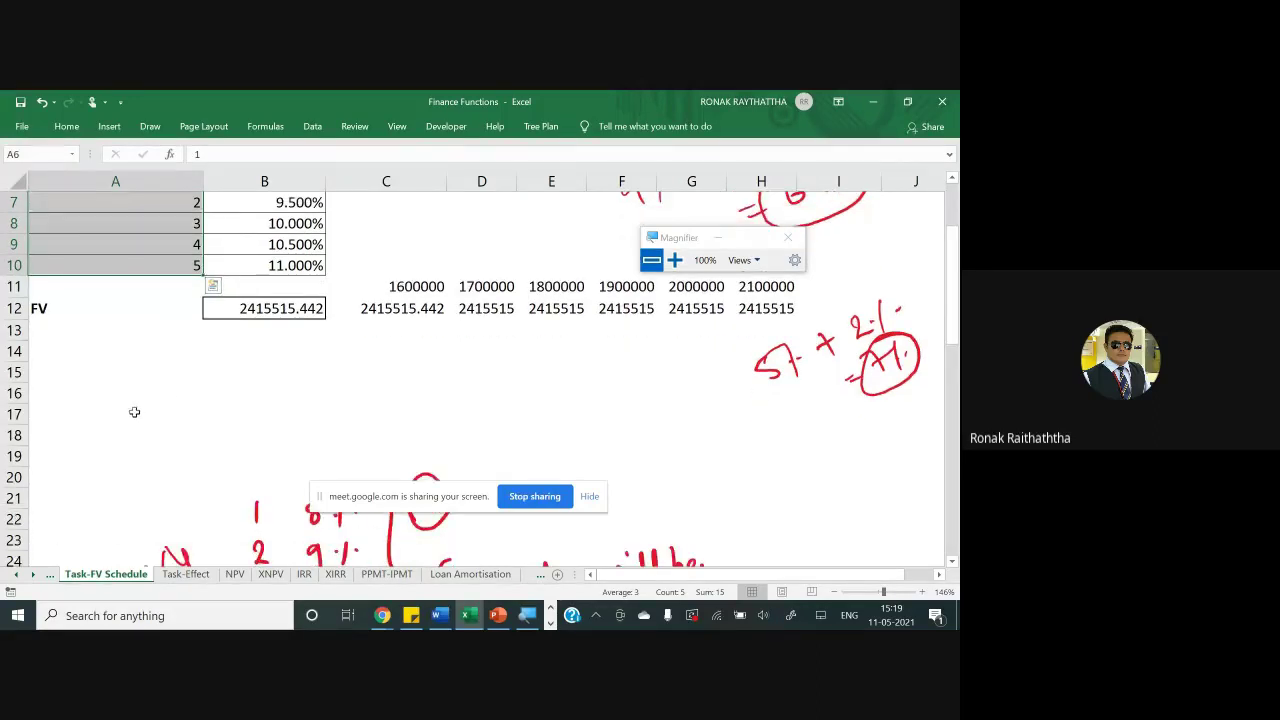
{"action": "scroll", "coordinate": [134, 414], "scroll_direction": "down", "scroll_amount": 1}
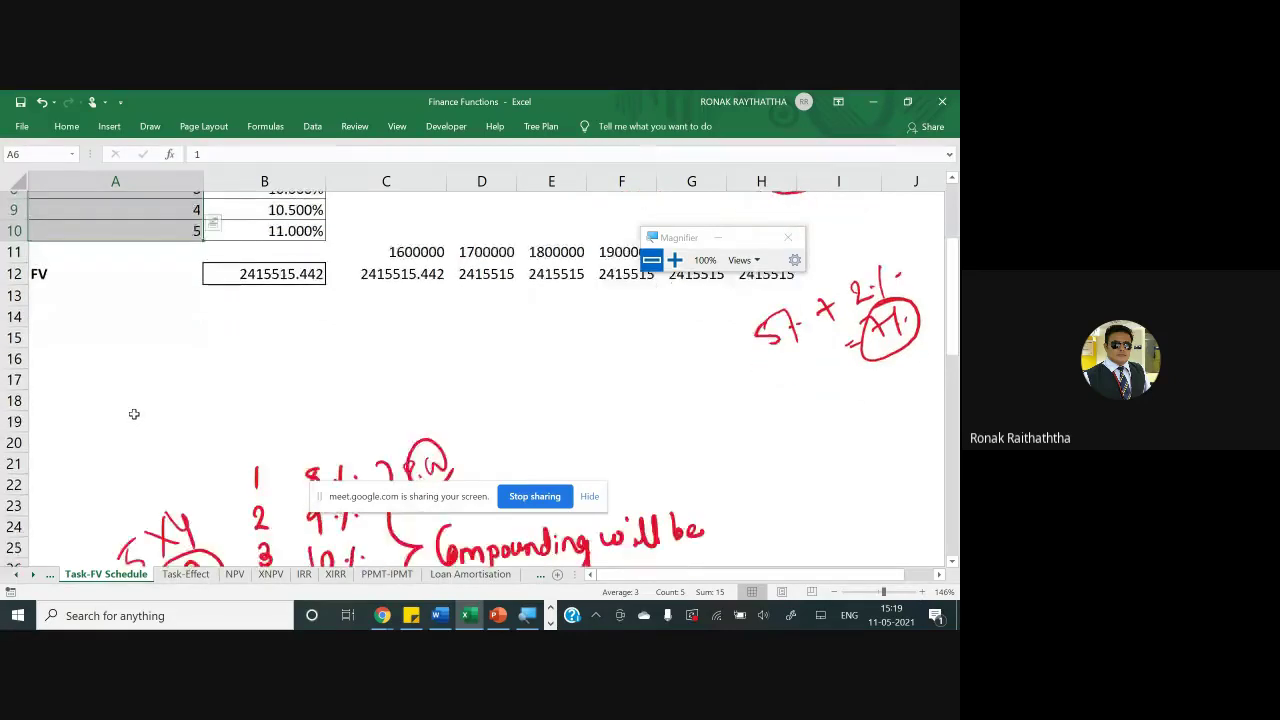
{"action": "scroll", "coordinate": [134, 414], "scroll_direction": "down", "scroll_amount": 1}
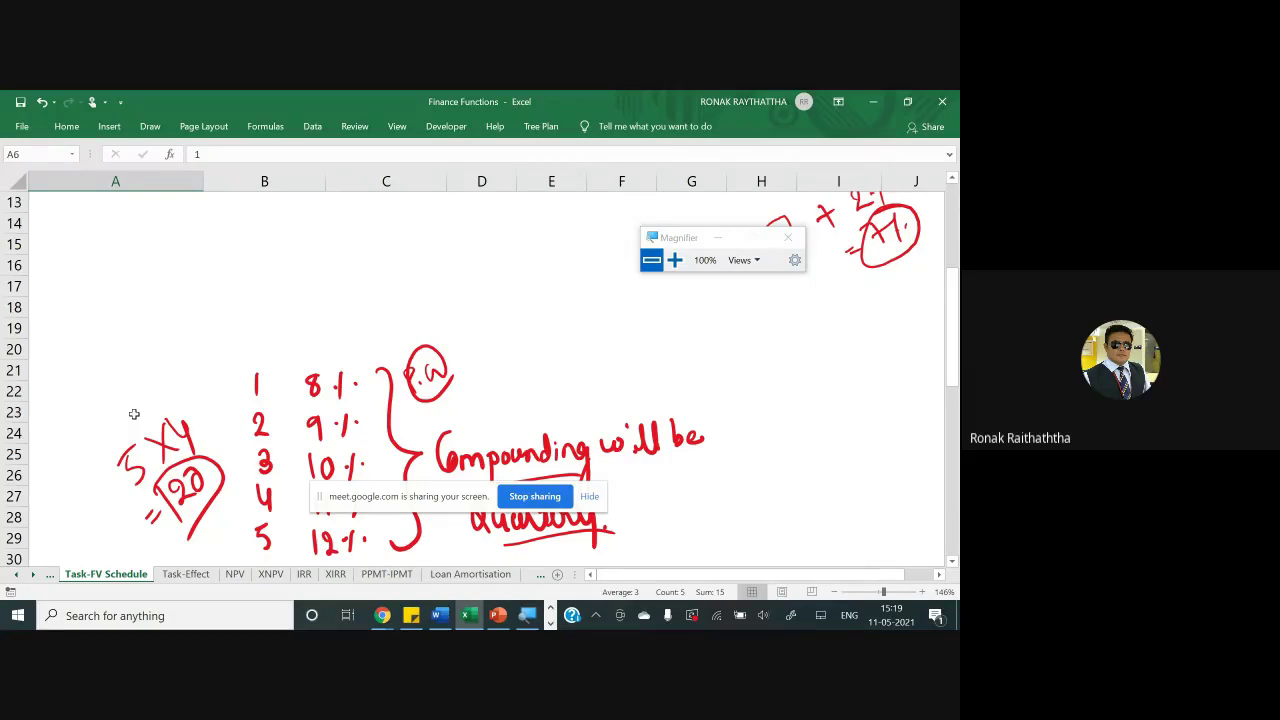
{"action": "scroll", "coordinate": [163, 360], "scroll_direction": "up", "scroll_amount": 4}
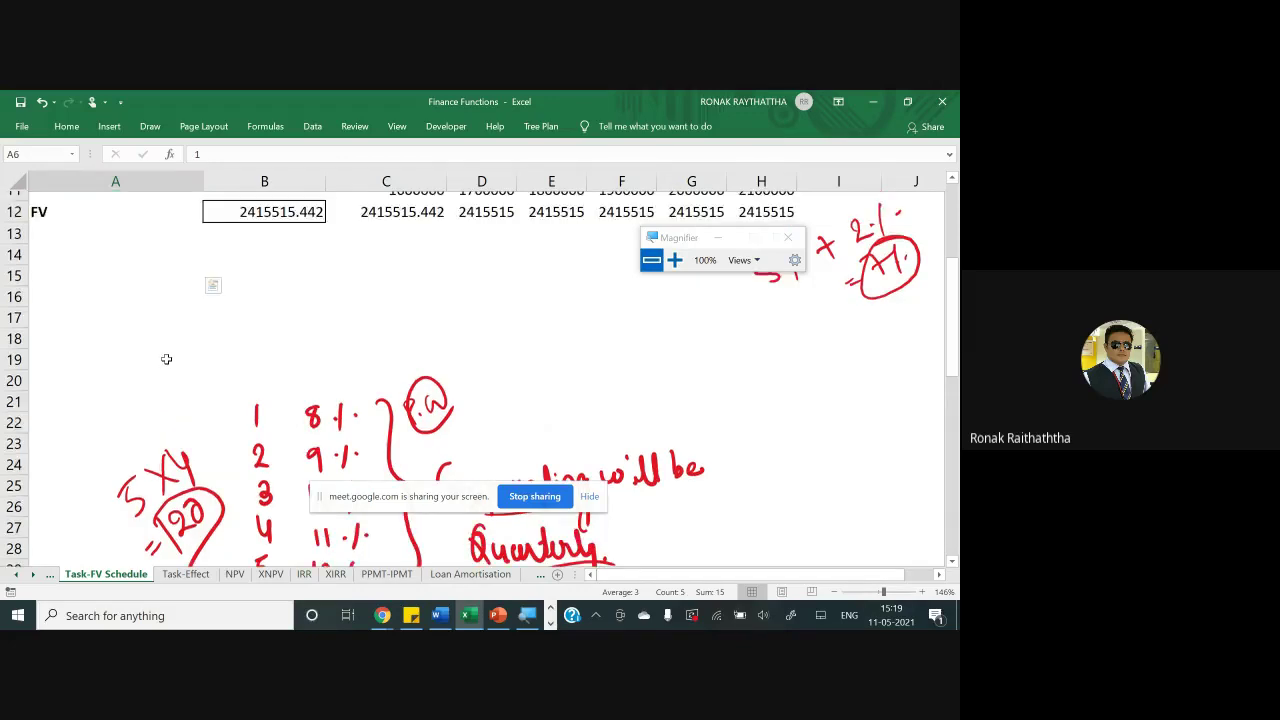
{"action": "scroll", "coordinate": [166, 359], "scroll_direction": "down", "scroll_amount": 2}
{"action": "scroll", "coordinate": [163, 360], "scroll_direction": "down", "scroll_amount": 2}
{"action": "scroll", "coordinate": [163, 360], "scroll_direction": "down", "scroll_amount": 1}
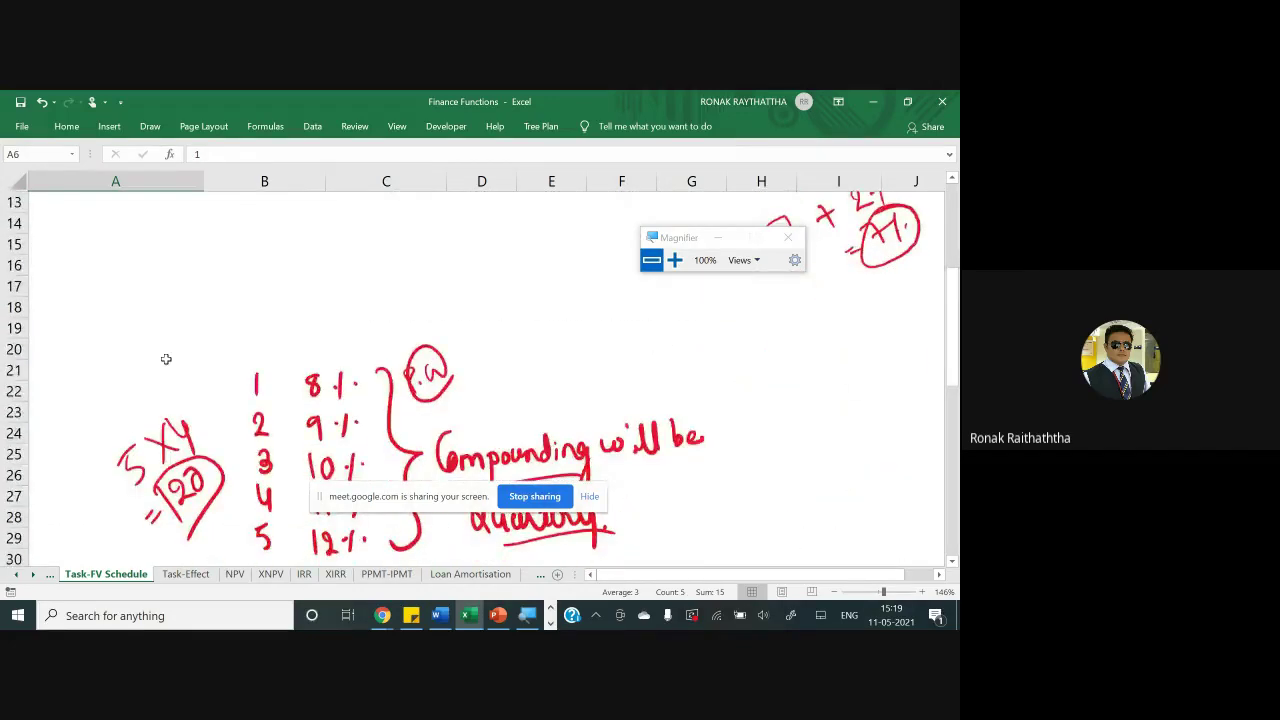
{"action": "scroll", "coordinate": [163, 360], "scroll_direction": "up", "scroll_amount": 3}
{"action": "scroll", "coordinate": [180, 355], "scroll_direction": "up", "scroll_amount": 2}
{"action": "left_click", "coordinate": [272, 354]}
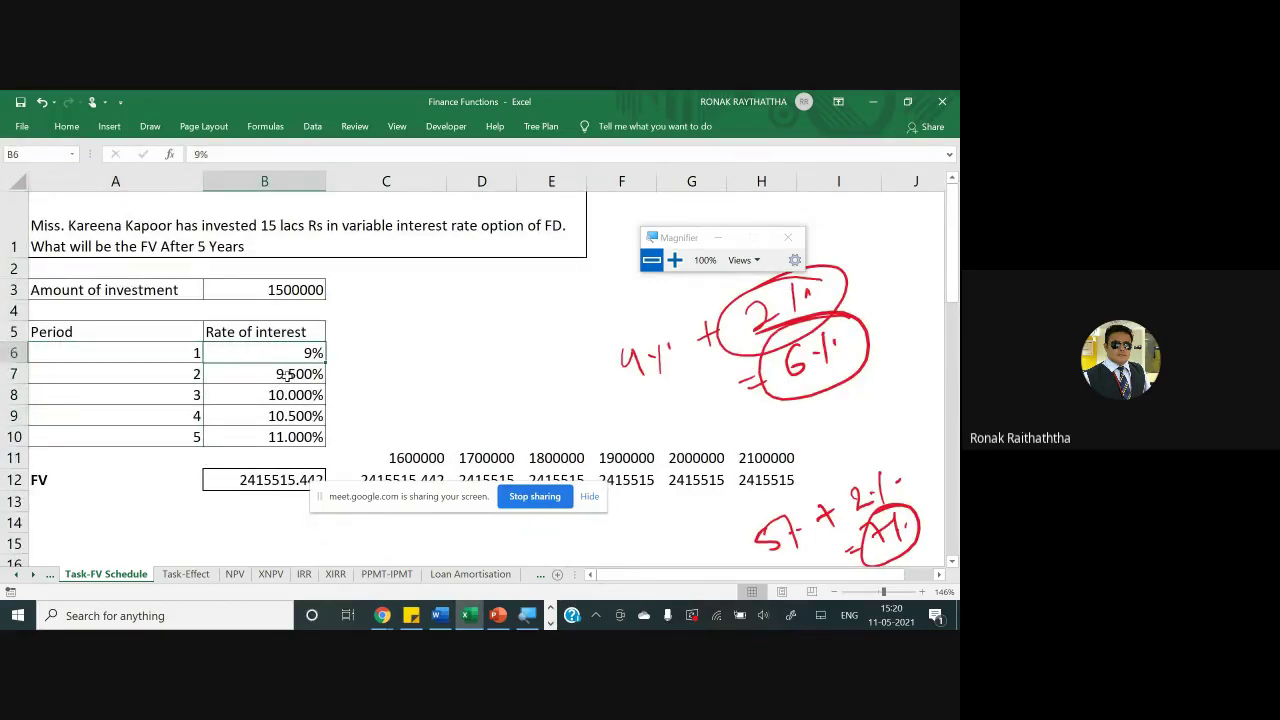
{"action": "scroll", "coordinate": [287, 375], "scroll_direction": "down", "scroll_amount": 1}
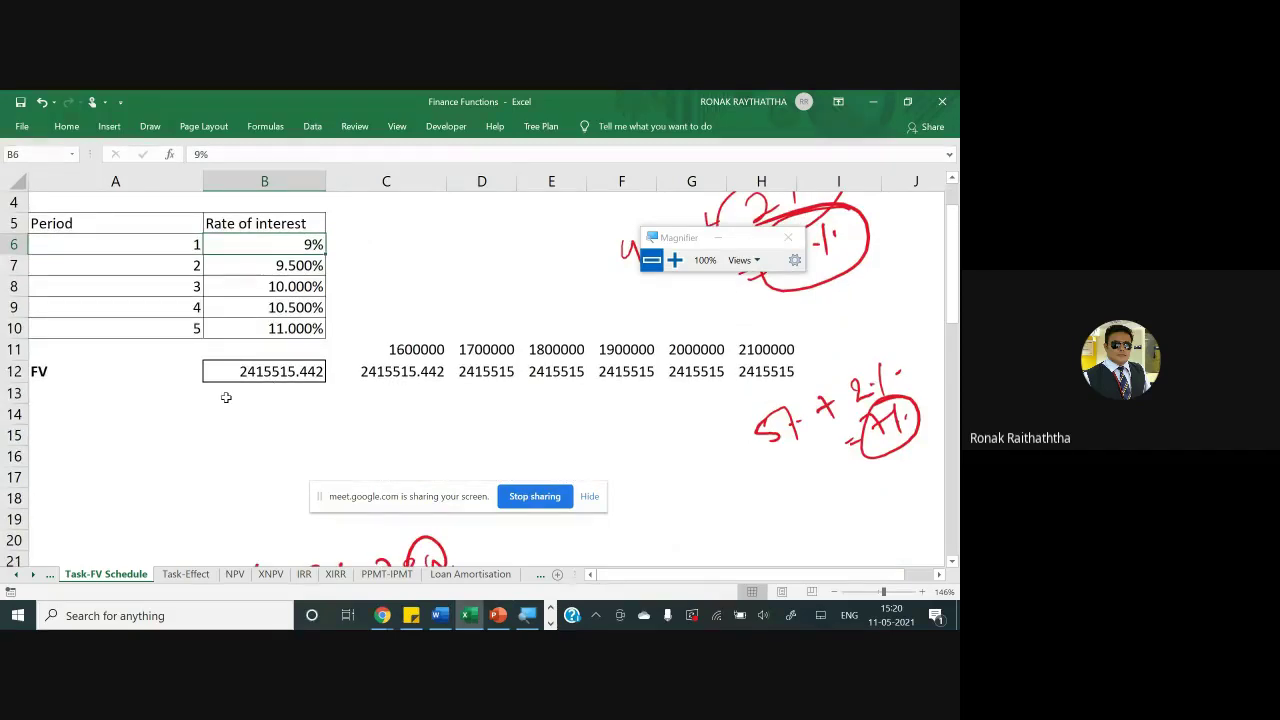
{"action": "left_click", "coordinate": [226, 398]}
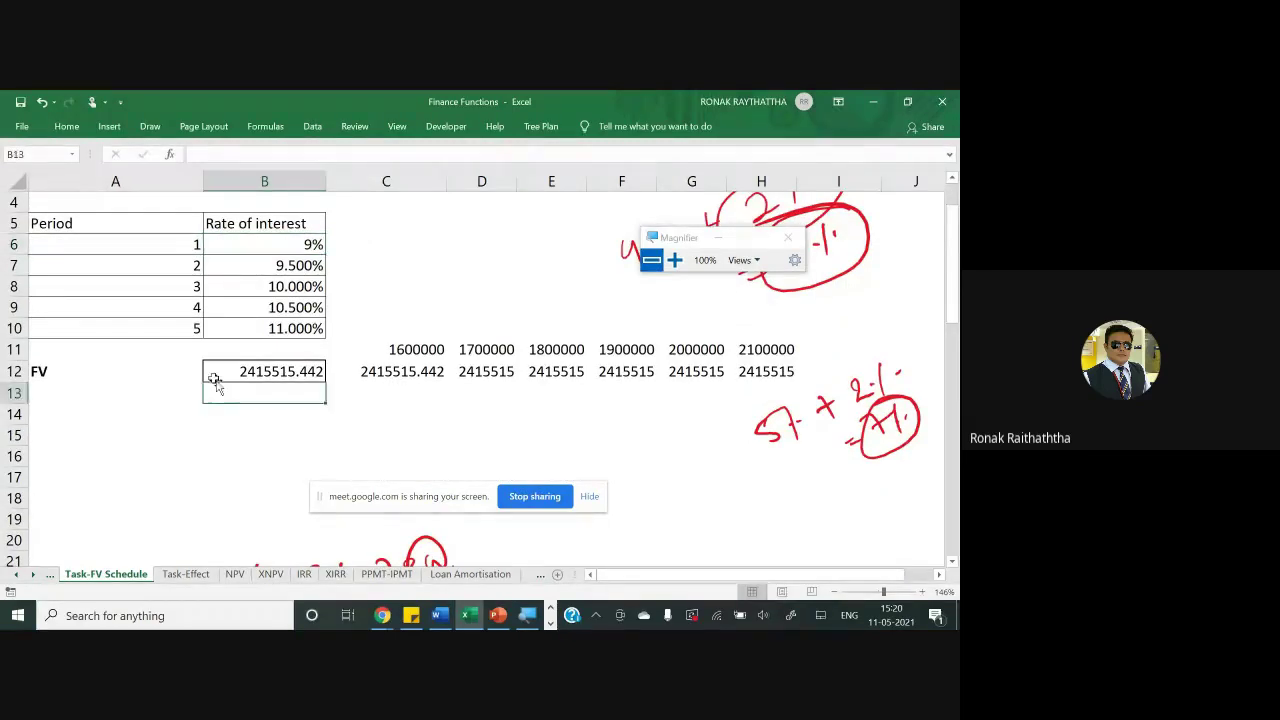
{"action": "left_click", "coordinate": [166, 362]}
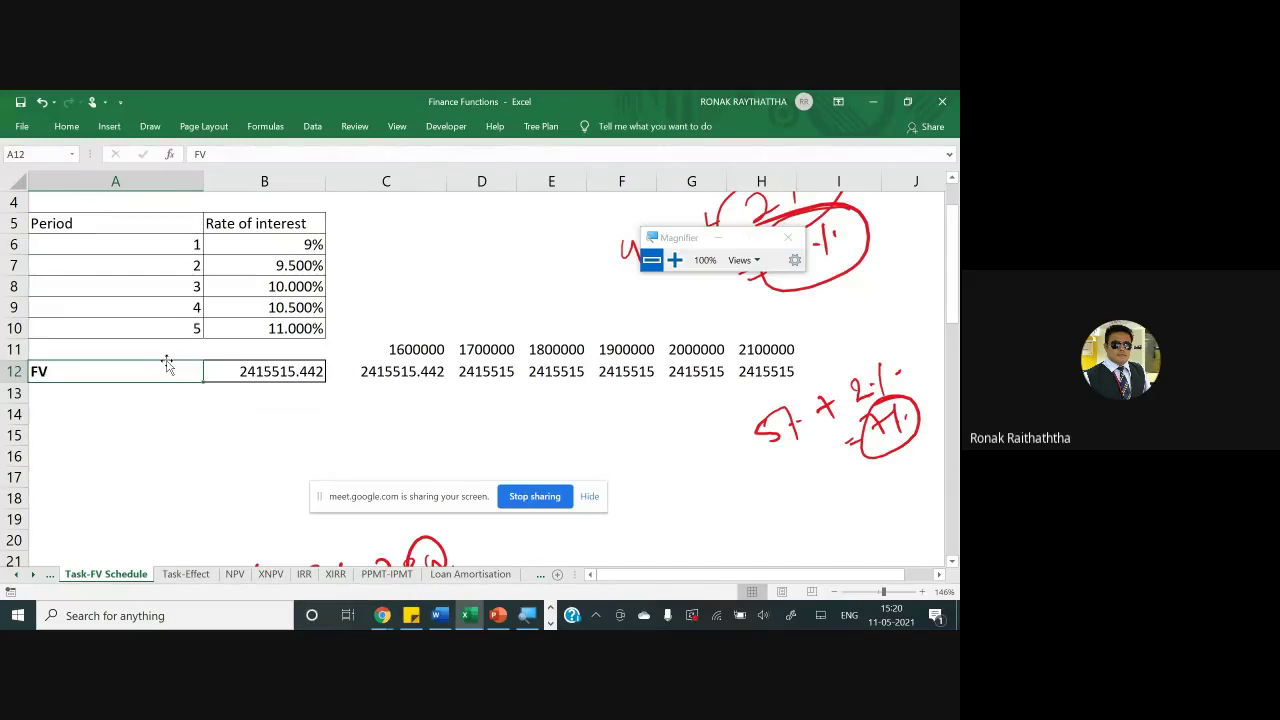
{"action": "key", "text": "alt+Tab"}
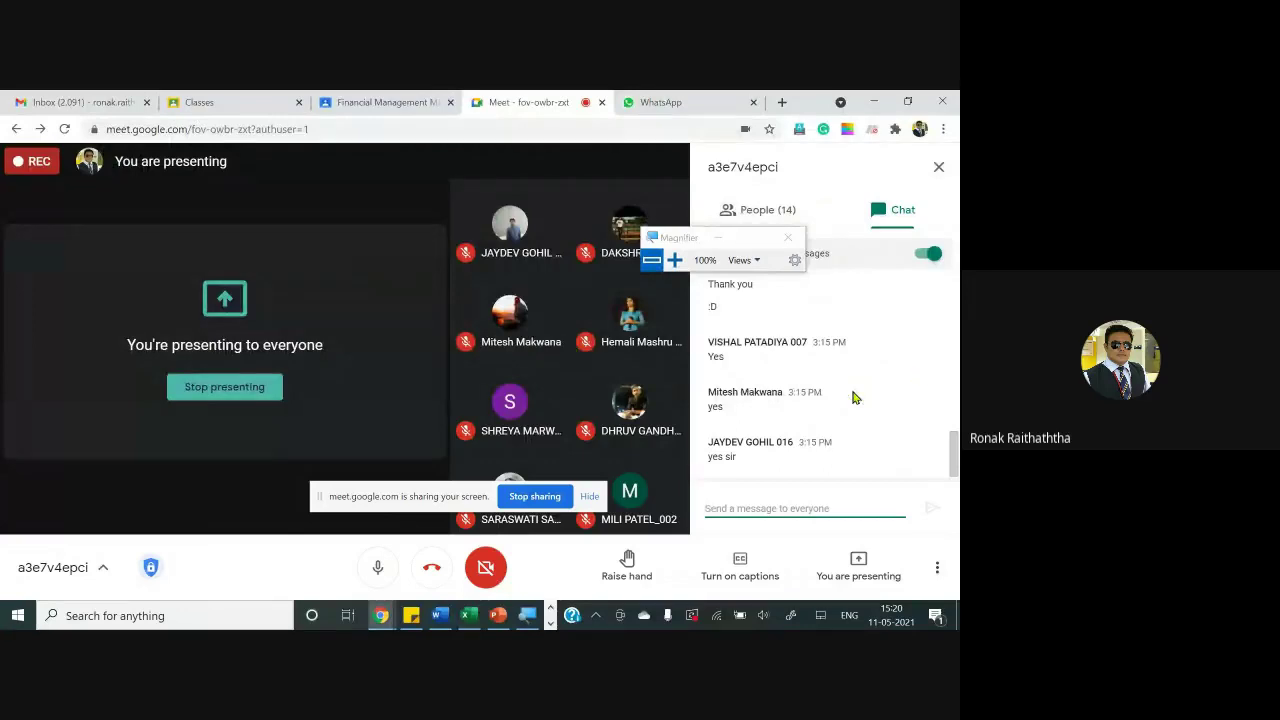
{"action": "scroll", "coordinate": [851, 396], "scroll_direction": "up", "scroll_amount": 2}
{"action": "scroll", "coordinate": [856, 400], "scroll_direction": "down", "scroll_amount": 2}
{"action": "key", "text": "alt+Tab"}
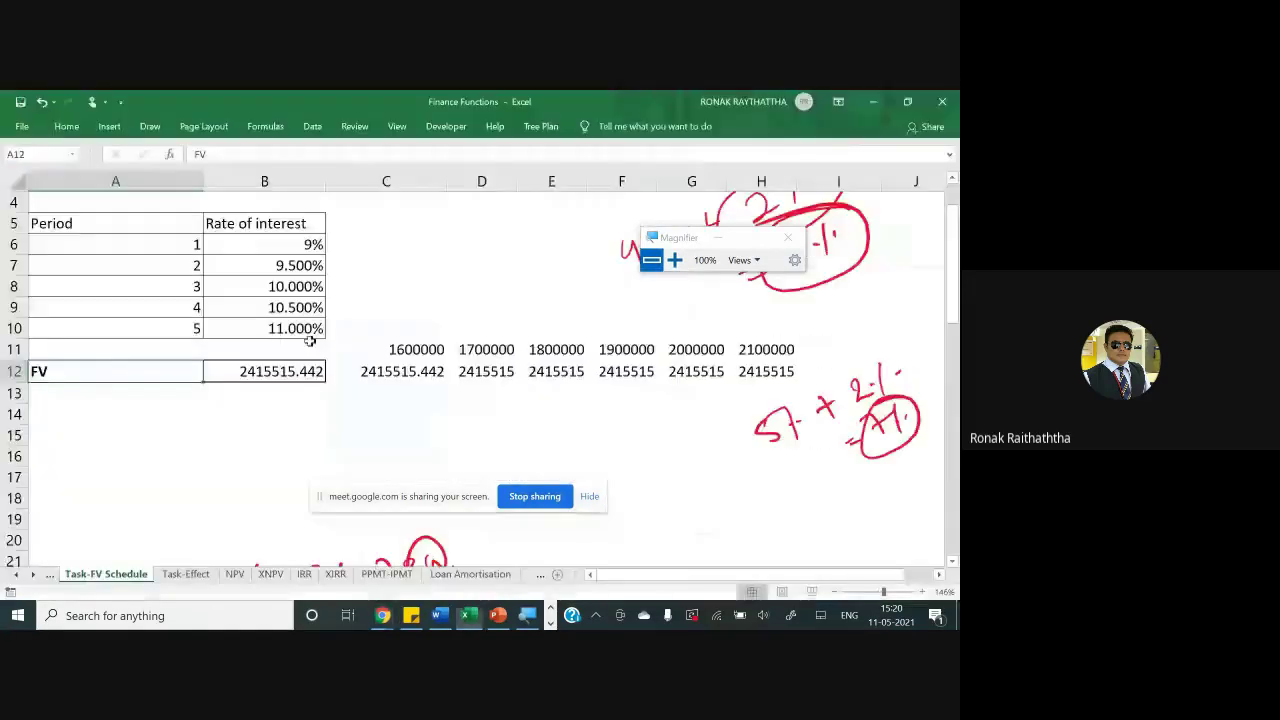
{"action": "key", "text": "alt+Tab"}
{"action": "key", "text": "alt+Tab"}
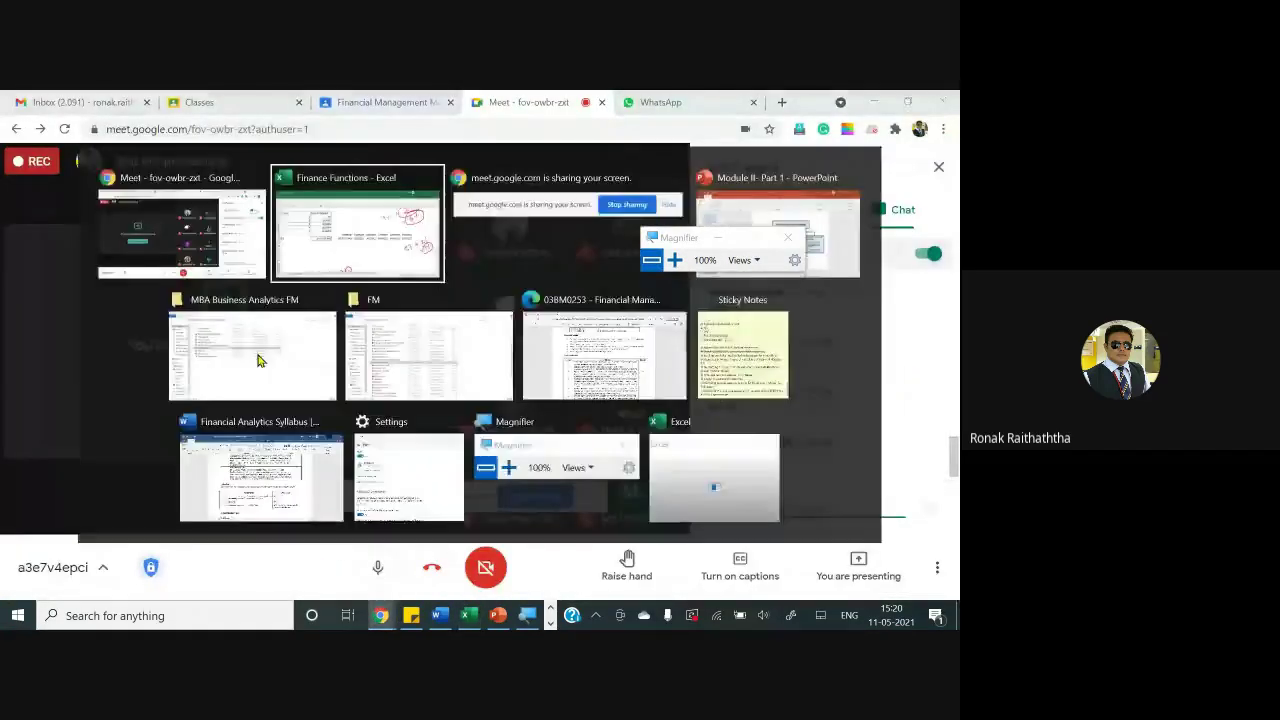
{"action": "left_click", "coordinate": [421, 355]}
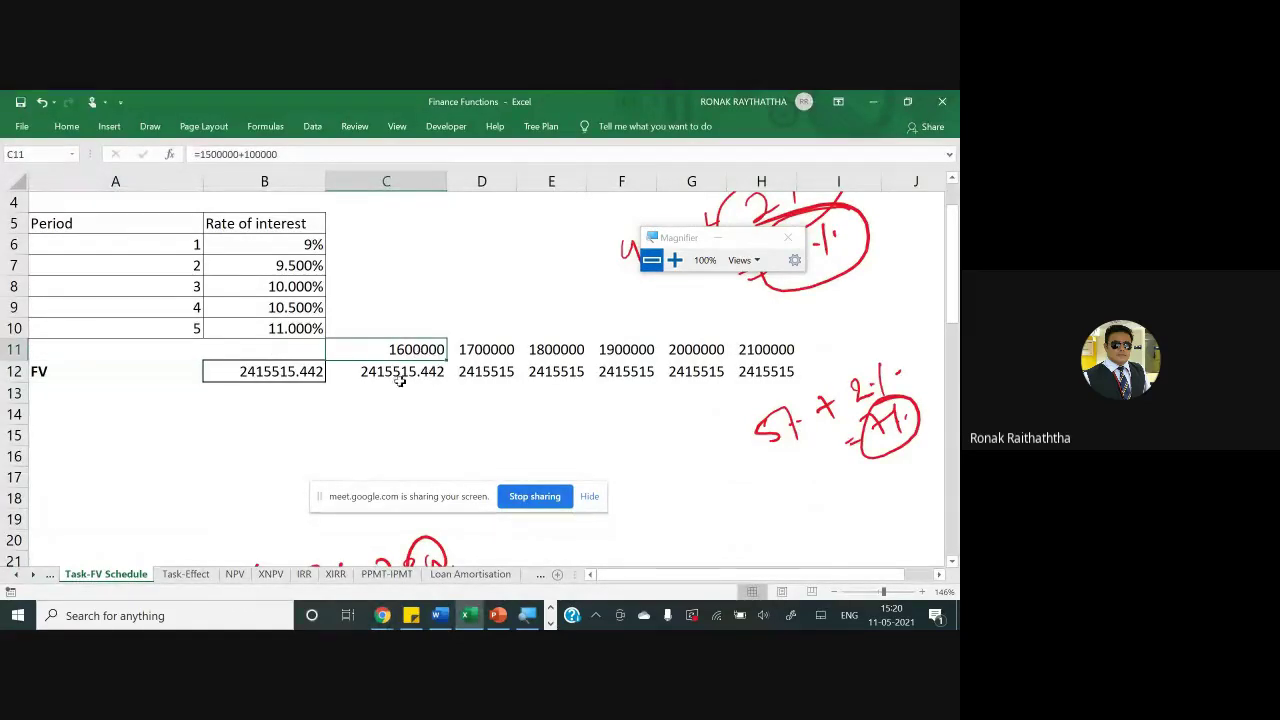
- Inspect the {=TABLE(B3,)} formulas in C12–E12, then delete the data table C11:H12
{"action": "mouse_move", "coordinate": [394, 373]}
{"action": "left_mouse_down"}
{"action": "mouse_move", "coordinate": [541, 350]}
{"action": "mouse_move", "coordinate": [760, 372]}
{"action": "left_mouse_up"}
{"action": "double_click", "coordinate": [415, 372]}
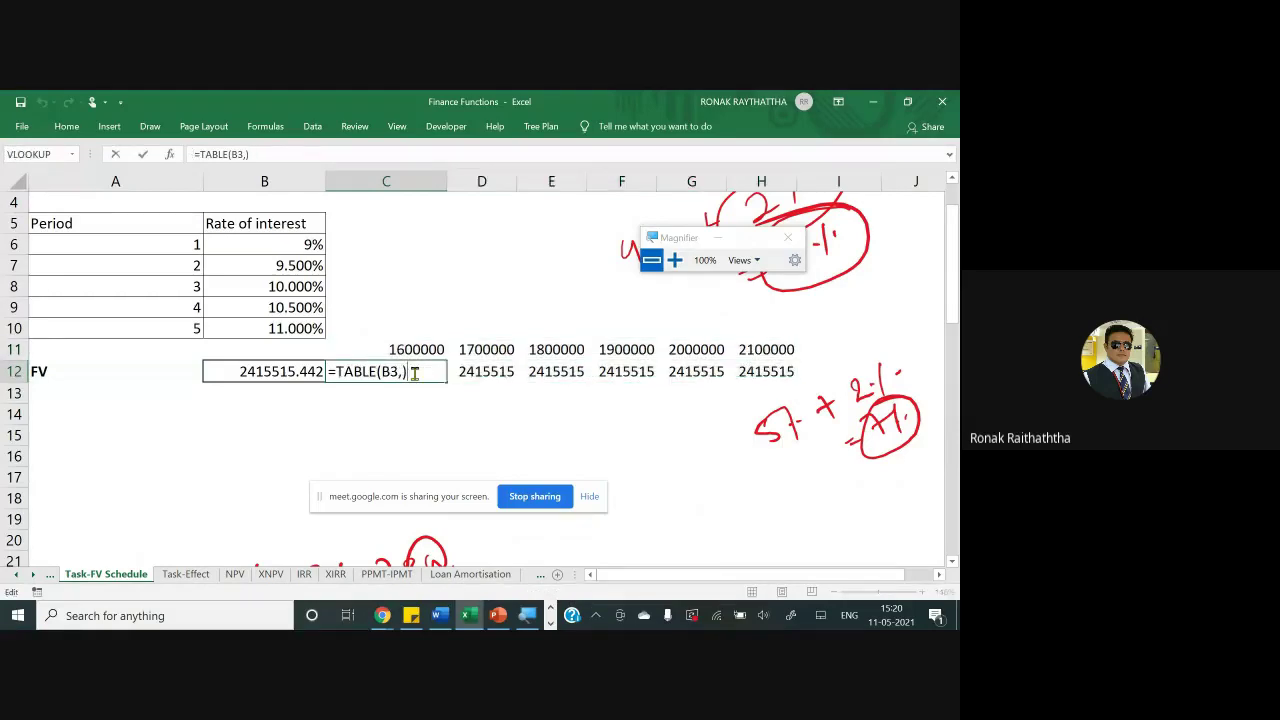
{"action": "key", "text": "Escape"}
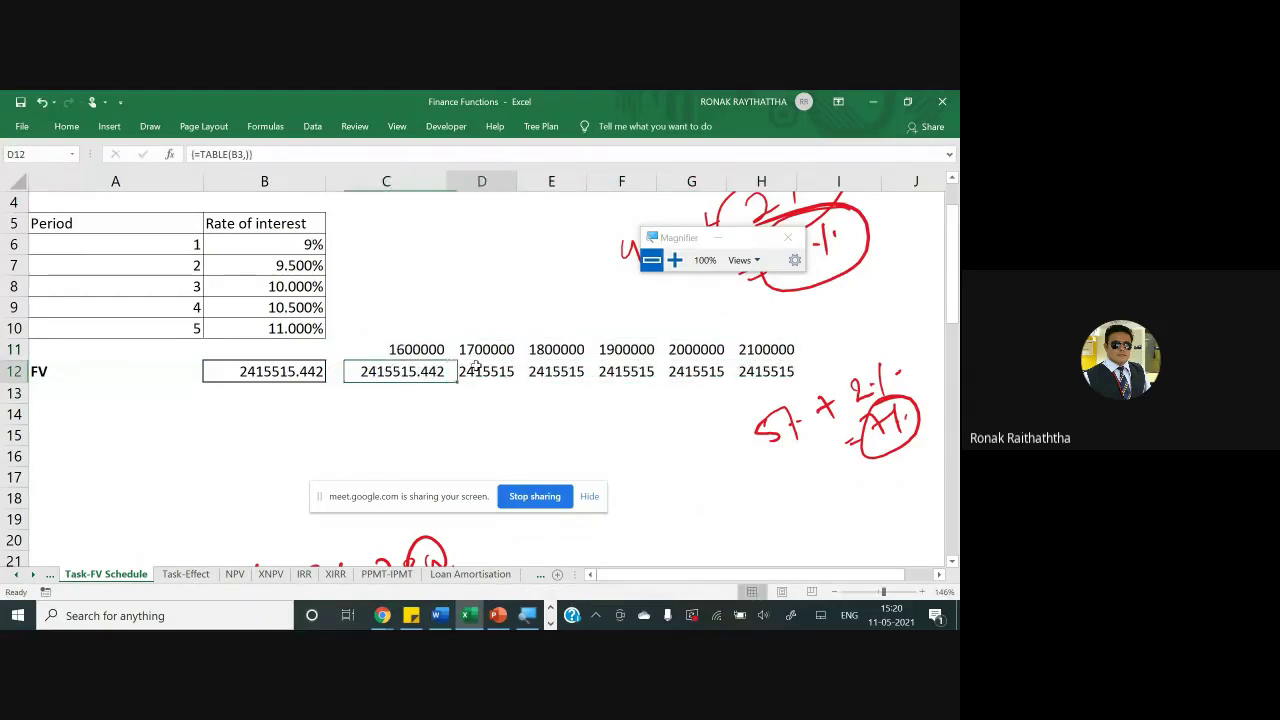
{"action": "double_click", "coordinate": [471, 371]}
{"action": "key", "text": "Escape"}
{"action": "double_click", "coordinate": [558, 371]}
{"action": "key", "text": "Escape"}
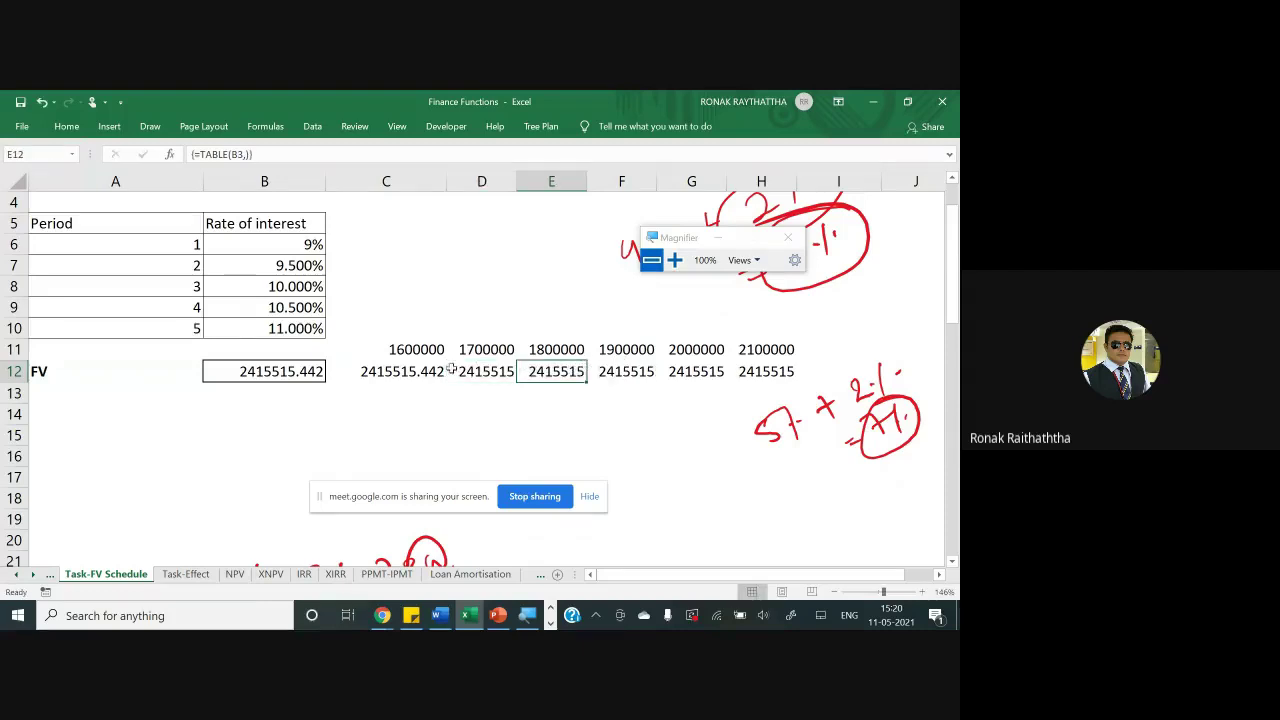
{"action": "left_click_drag", "start_coordinate": [425, 350], "coordinate": [777, 365]}
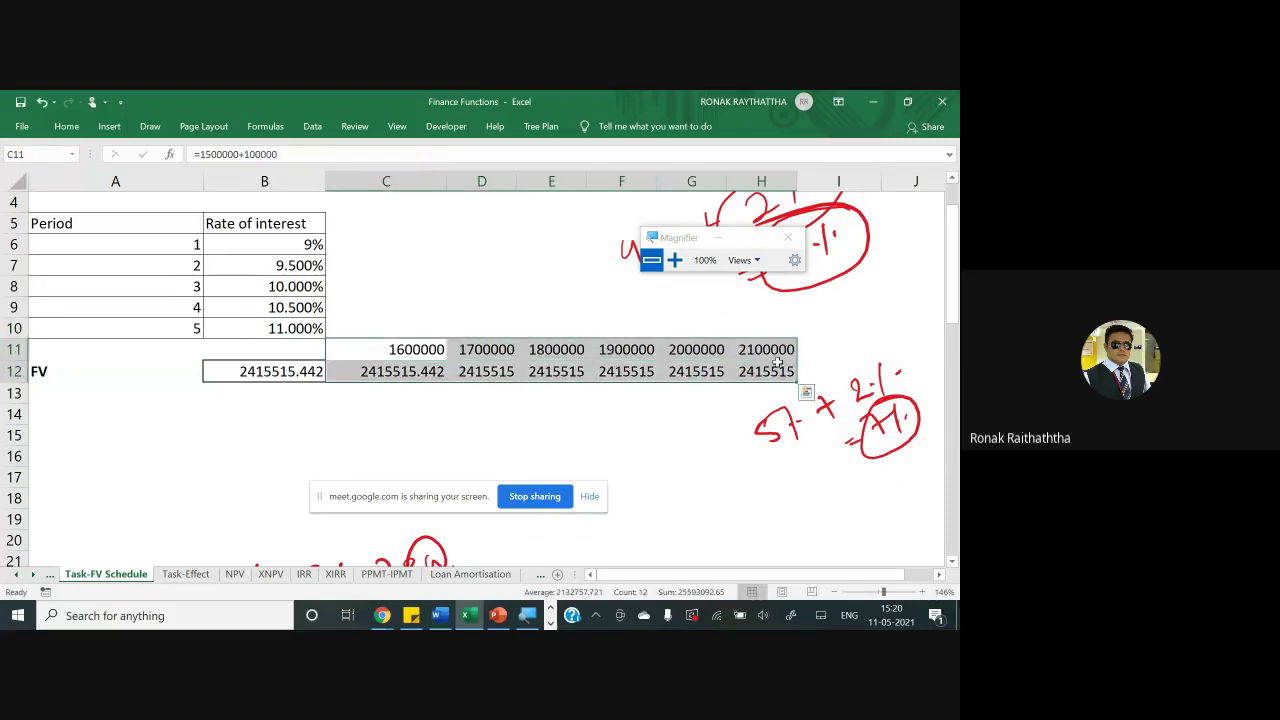
{"action": "key", "text": "Delete"}
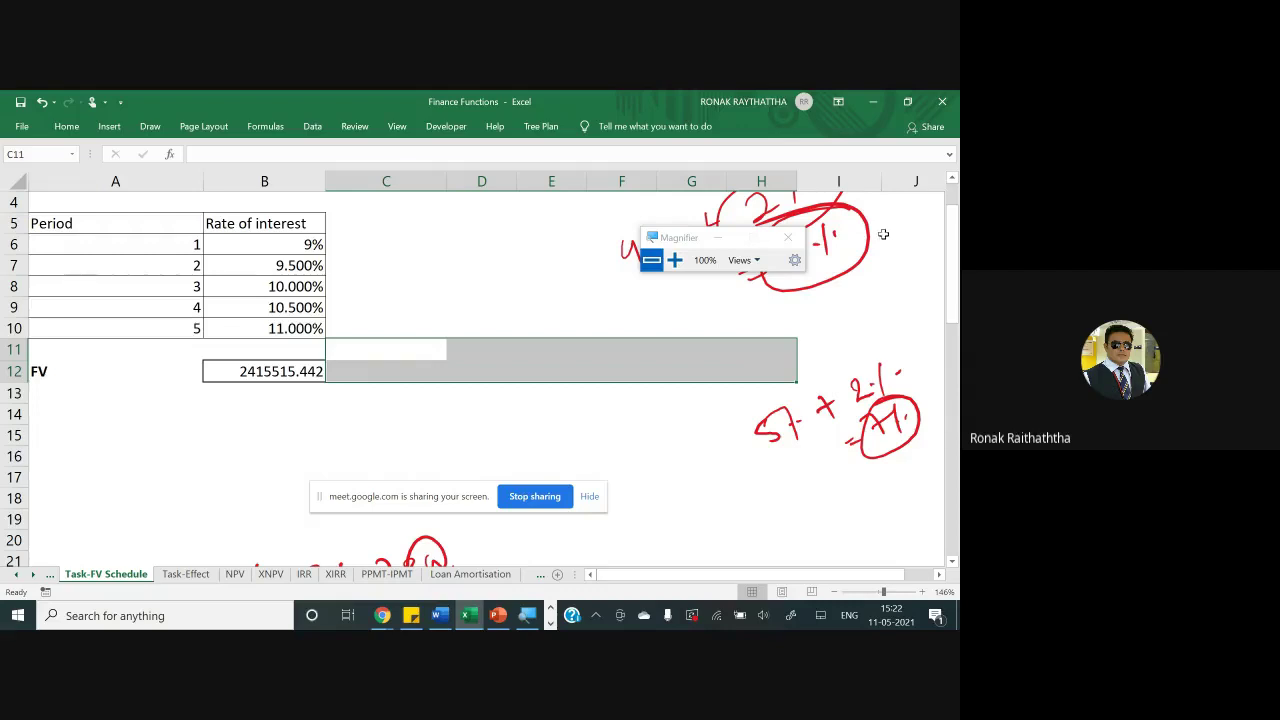
- Switch to Google Meet and mute the microphone
{"action": "key", "text": "alt+Tab"}
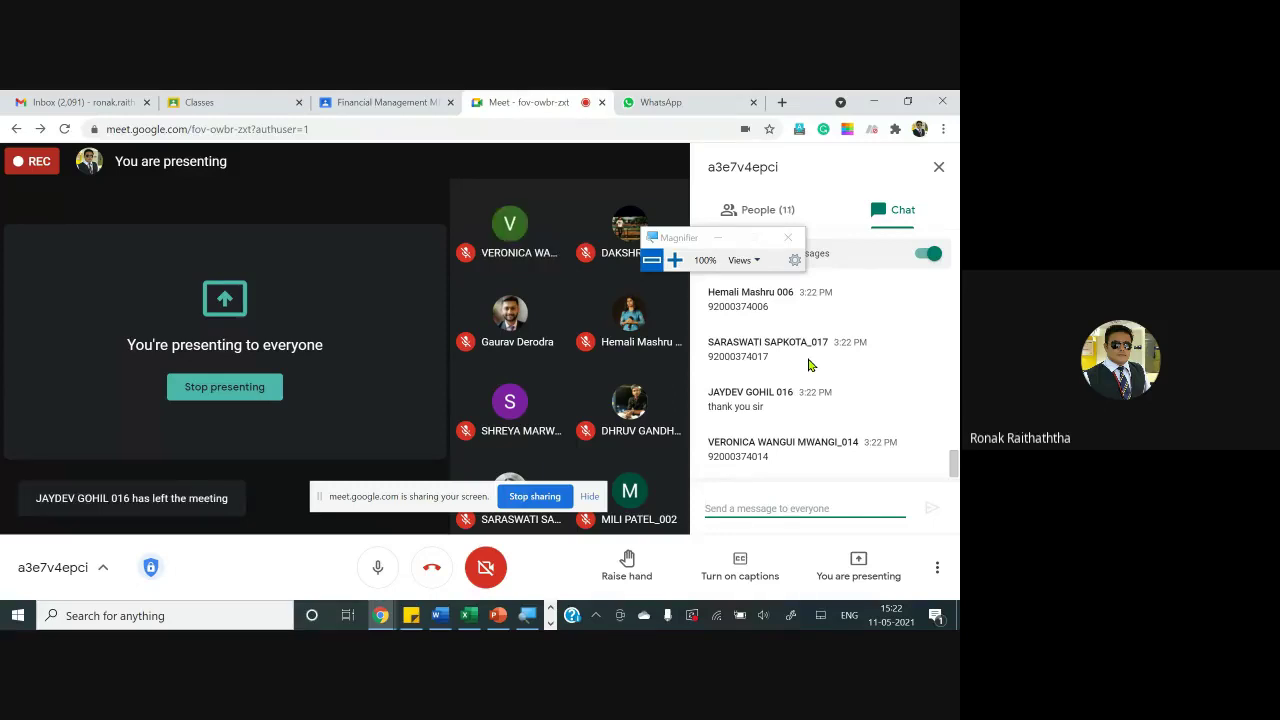
{"action": "left_click", "coordinate": [377, 567]}
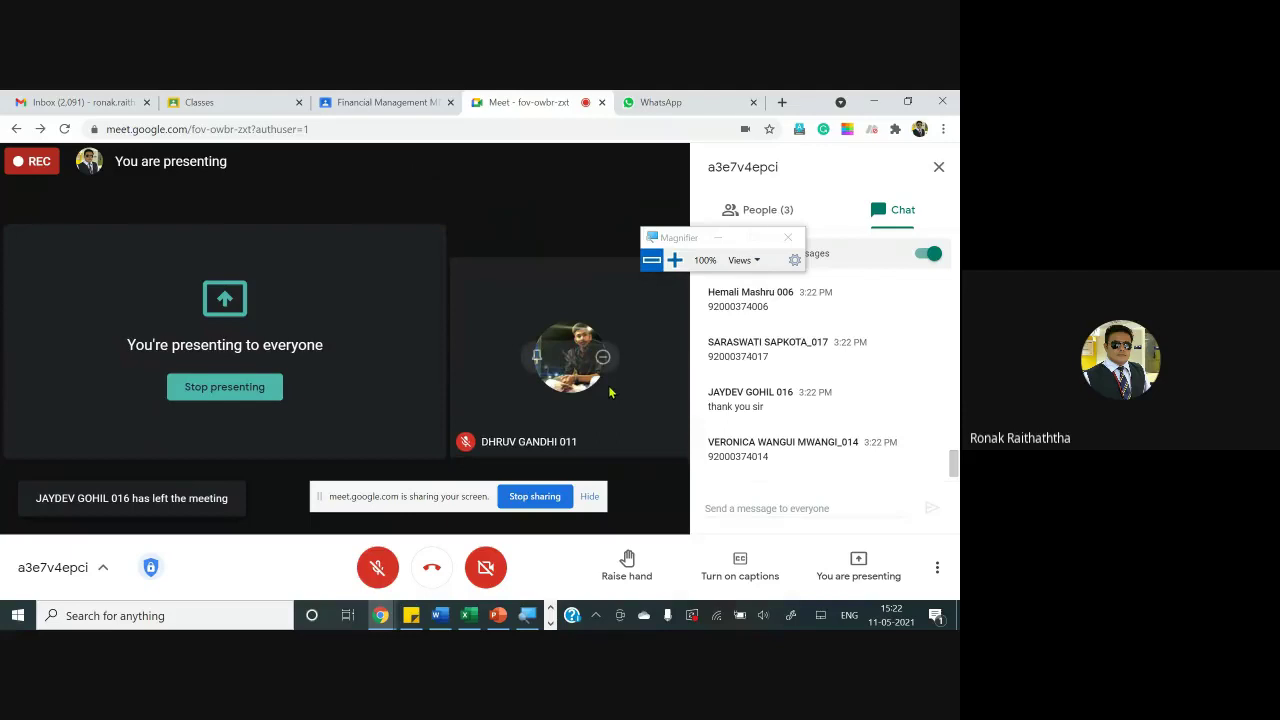
{"action": "key", "text": "super+d"}
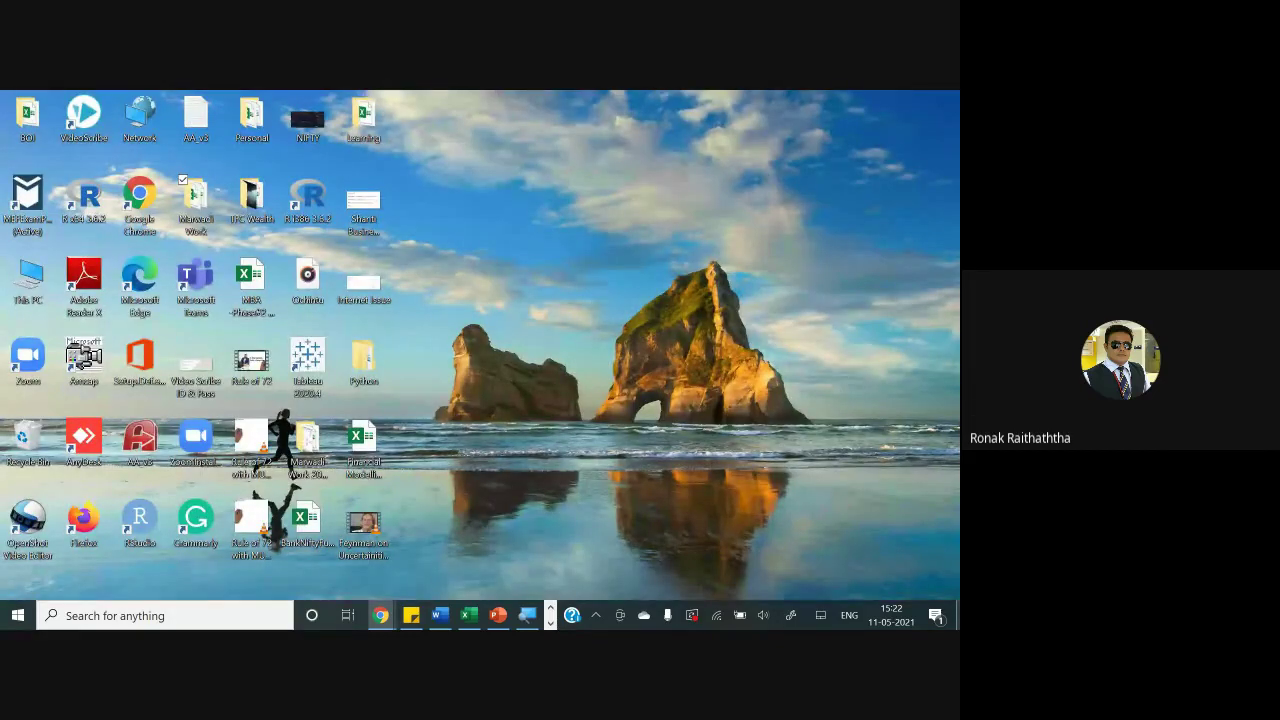
{"action": "key", "text": "super+d"}
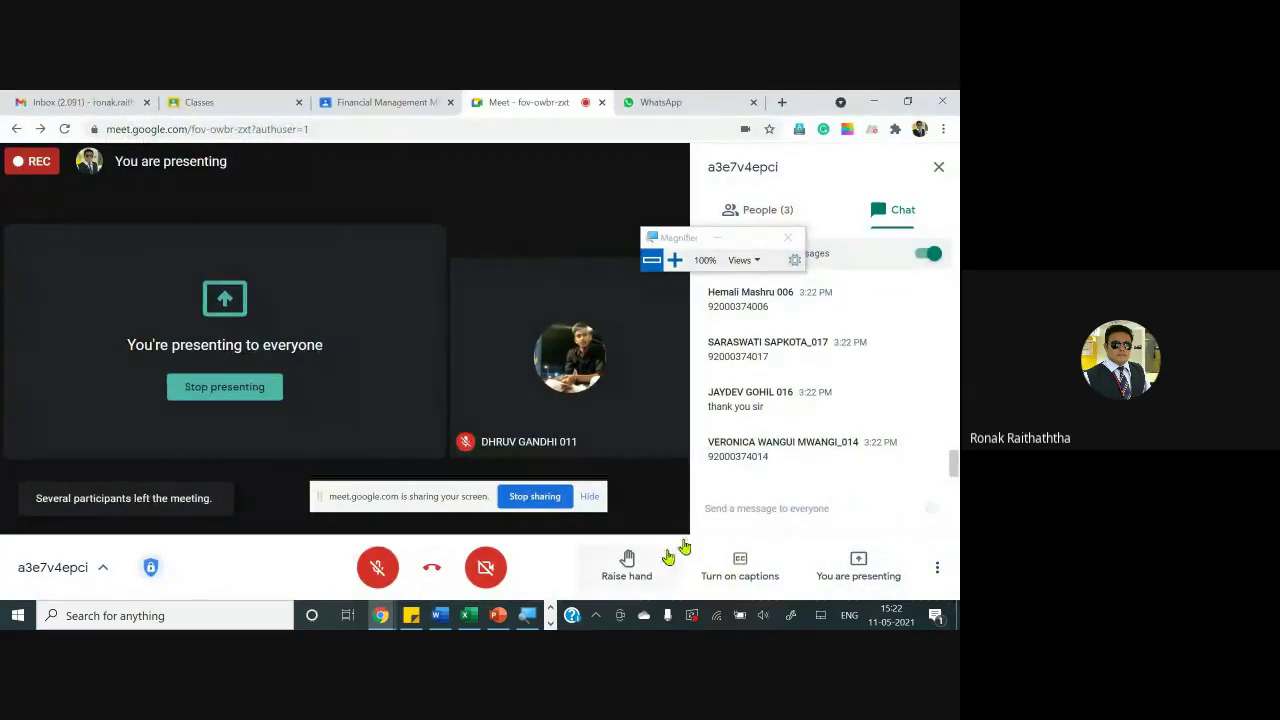
- Send a chat message noting which student was present, then unmute the microphone
{"action": "left_click", "coordinate": [763, 503]}
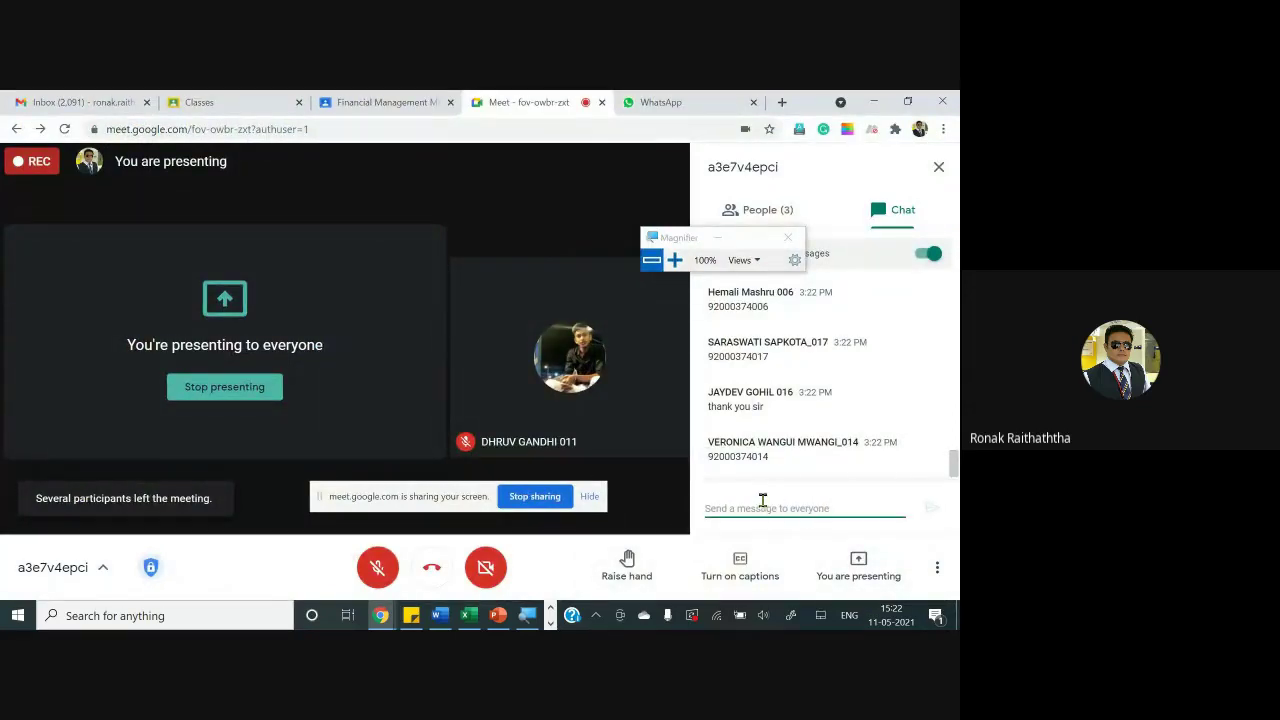
{"action": "type", "text": "Dhruv w"}
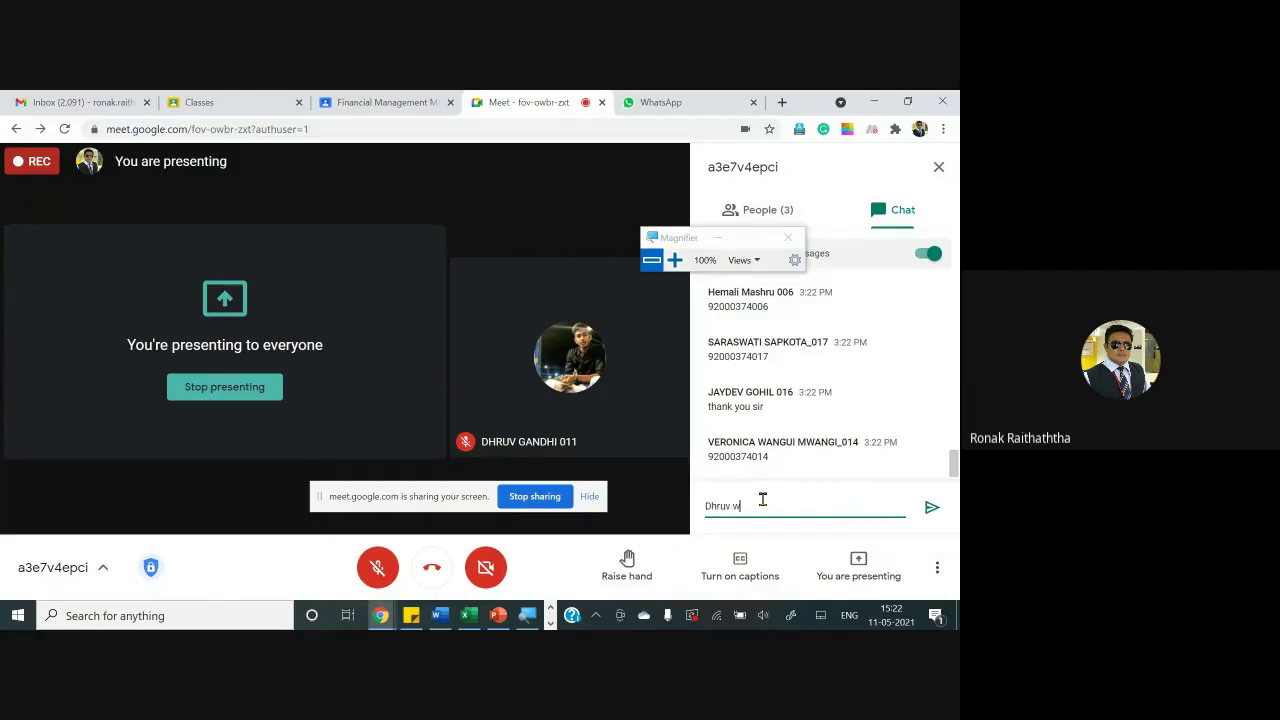
{"action": "type", "text": "as pres"}
{"action": "type", "text": "ent"}
{"action": "key", "text": "Return"}
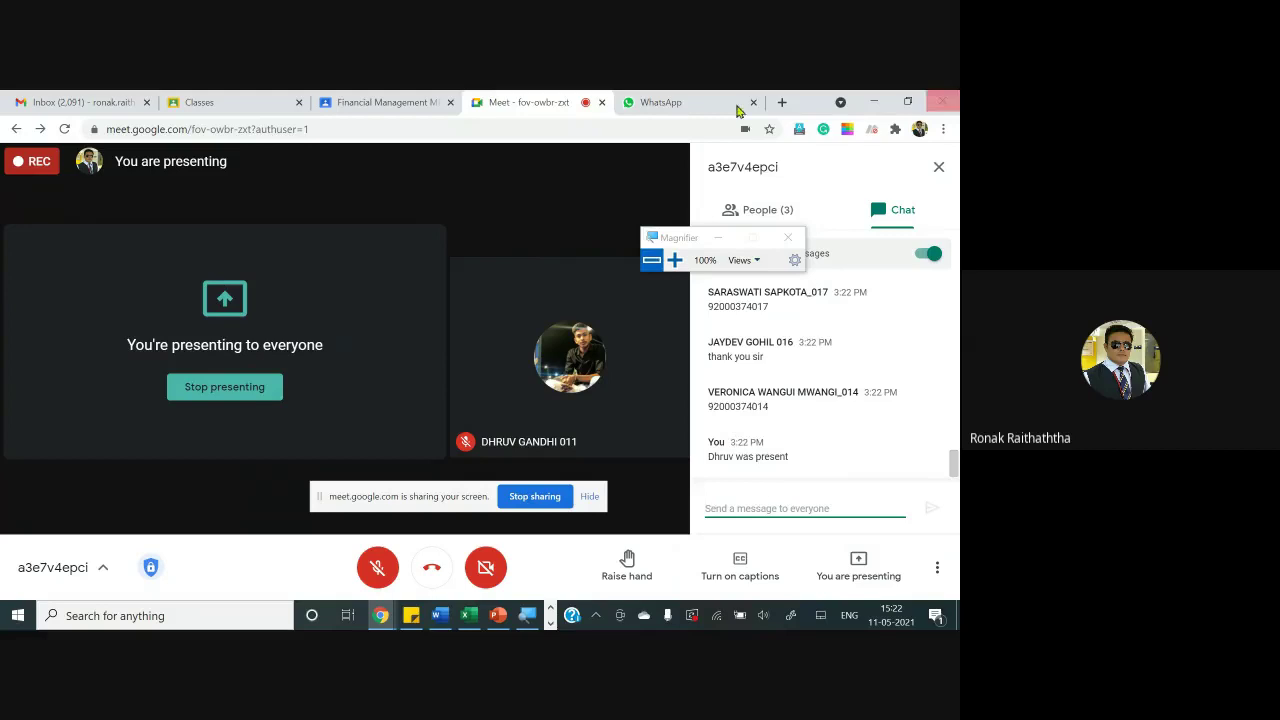
{"action": "left_click", "coordinate": [377, 567]}
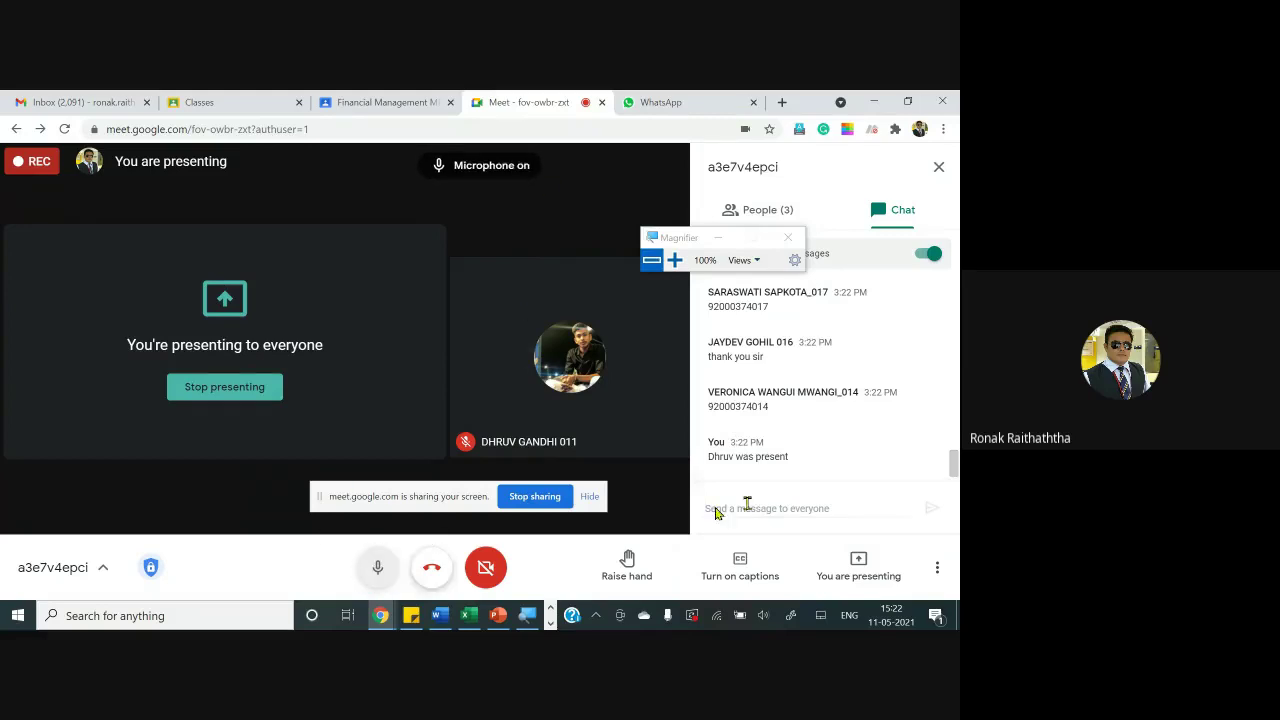